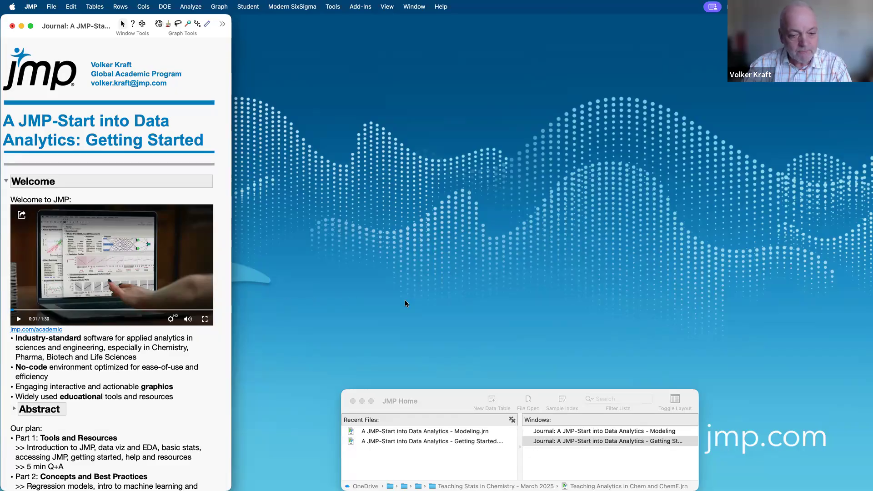
Switch to Chrome and play the JMP Academic Program page's introductory video in full screen
key("ctrl+Right")
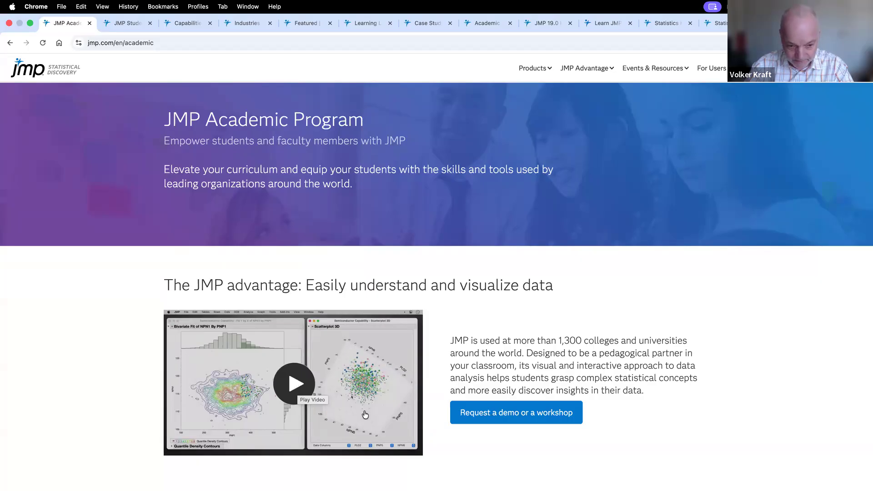
left_click(294, 389)
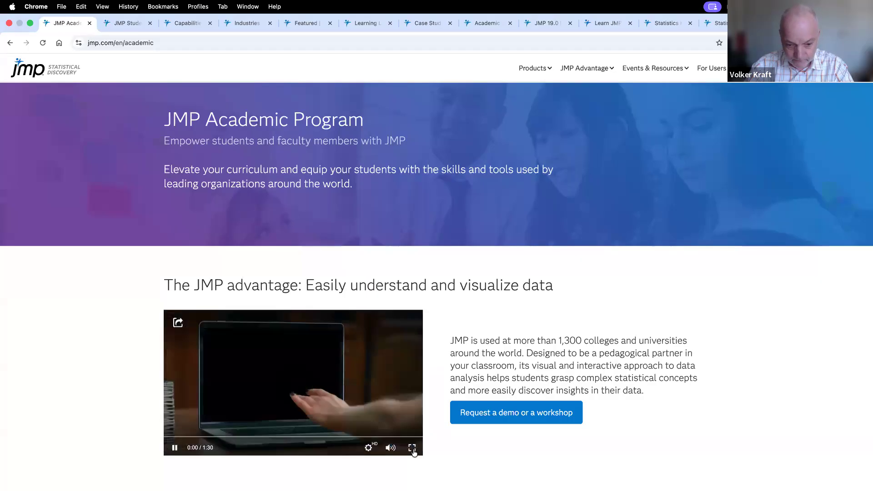
left_click(413, 447)
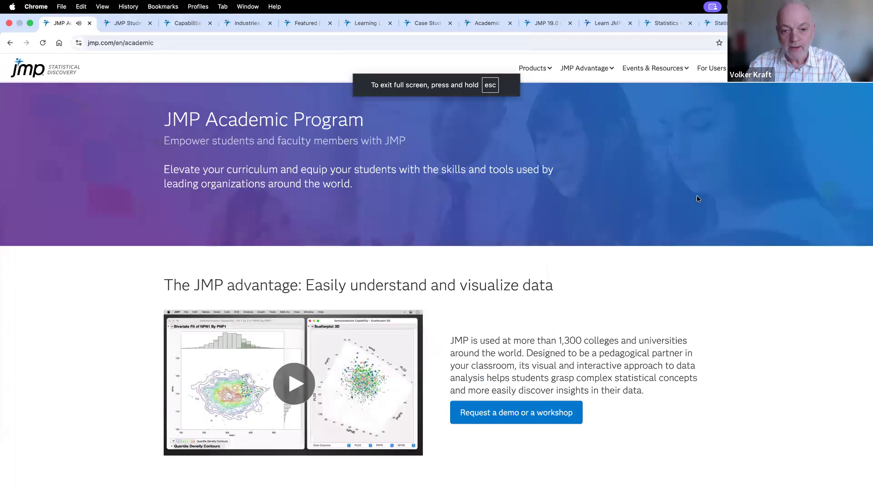
Return to the Getting Started journal in JMP and go through the Welcome section's bullets on industry, no-code use and educational resources
key("ctrl+Left")
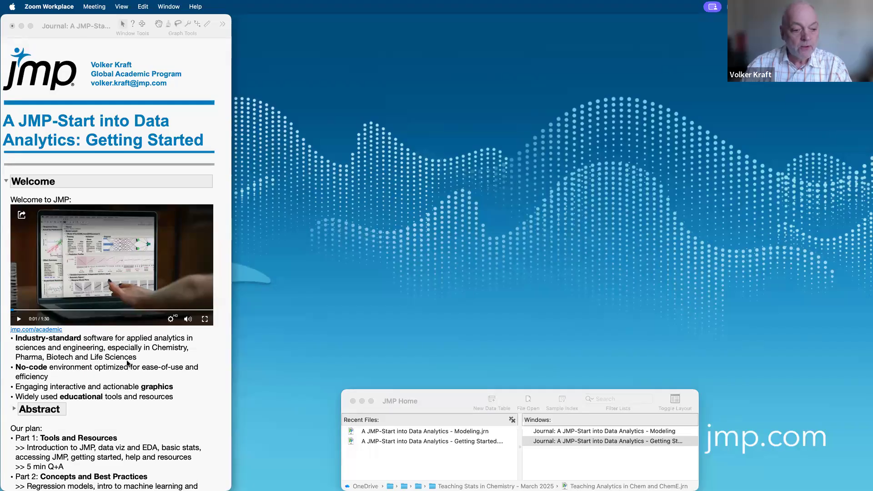
scroll(98, 374, "down", 4)
scroll(98, 374, "down", 3)
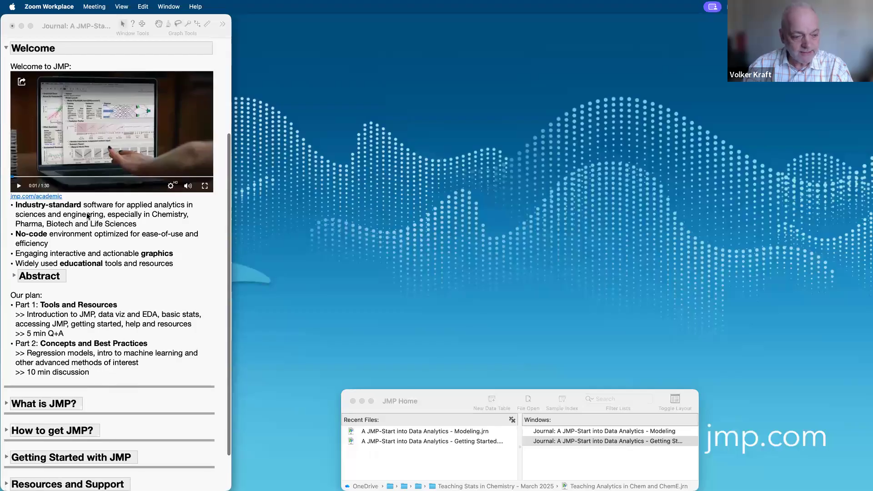
left_click(84, 217)
left_click(87, 216)
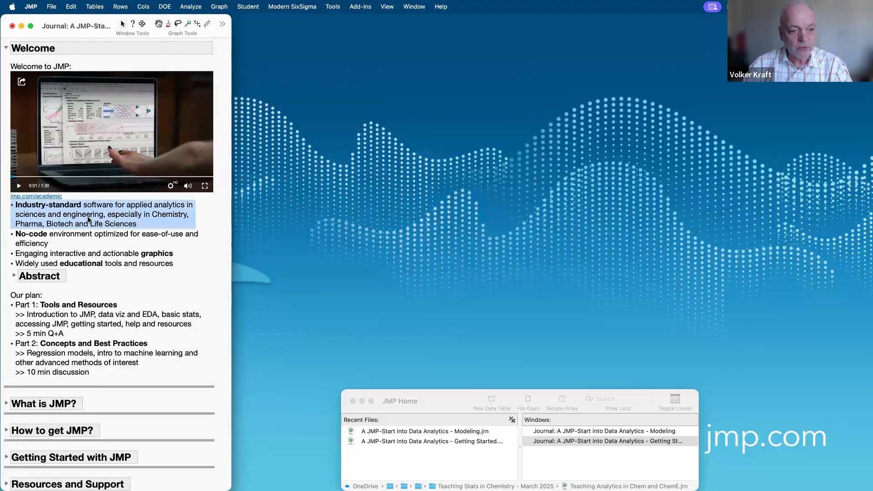
left_click(98, 236)
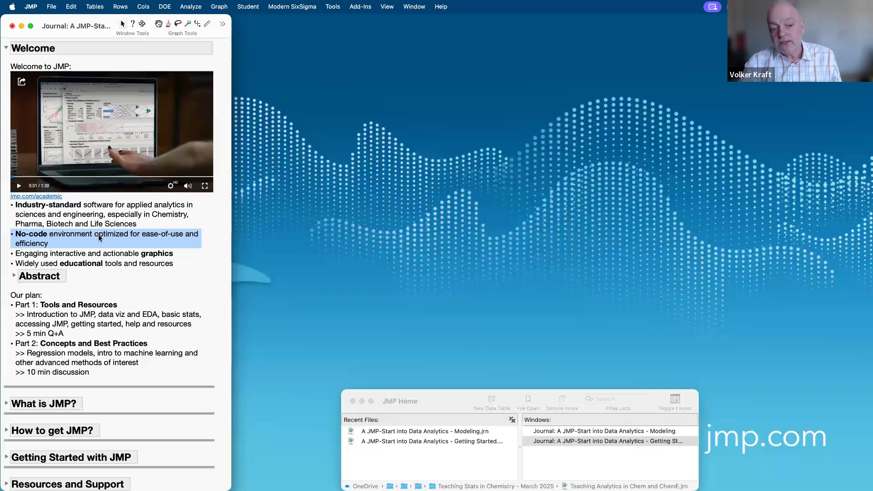
left_click(112, 264)
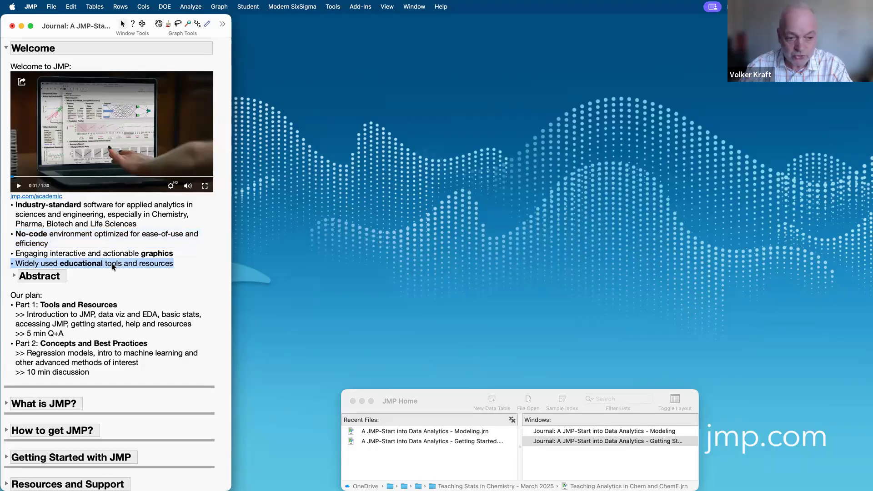
left_click(125, 265)
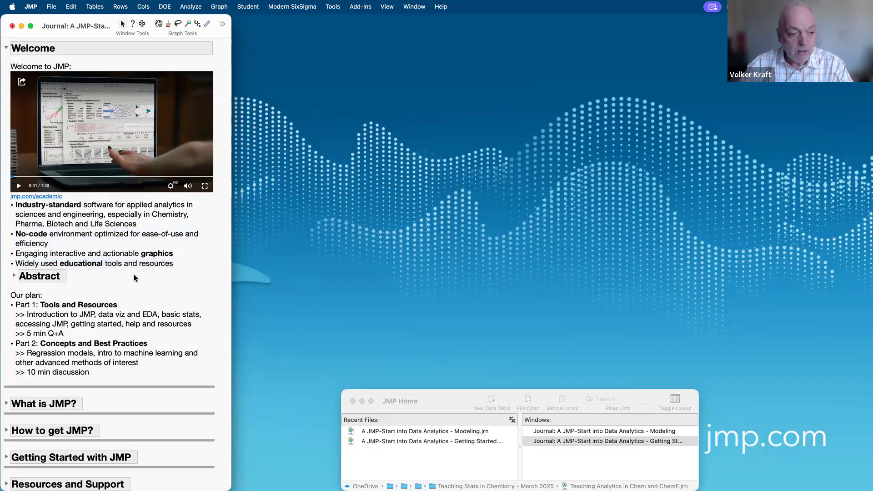
Review the journal's session plan, highlighting Part 1: Tools and Resources and Part 2: Concepts and Best Practices in turn
scroll(152, 349, "down", 2)
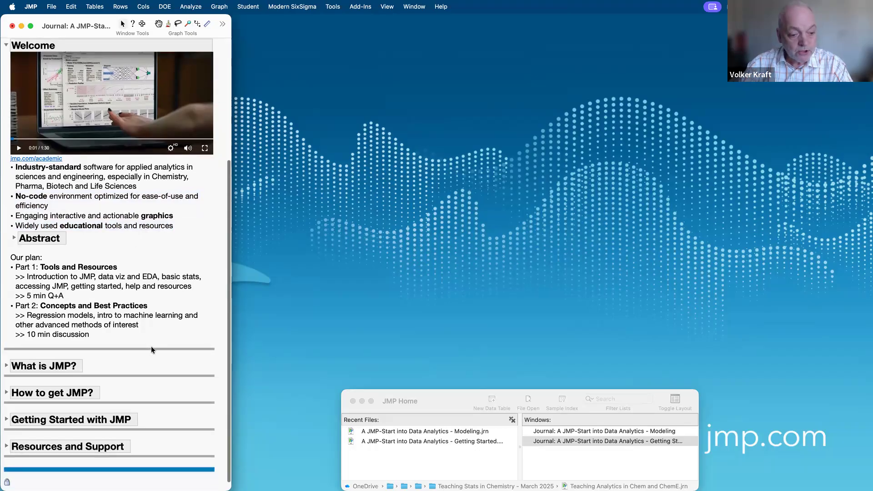
scroll(152, 349, "down", 1)
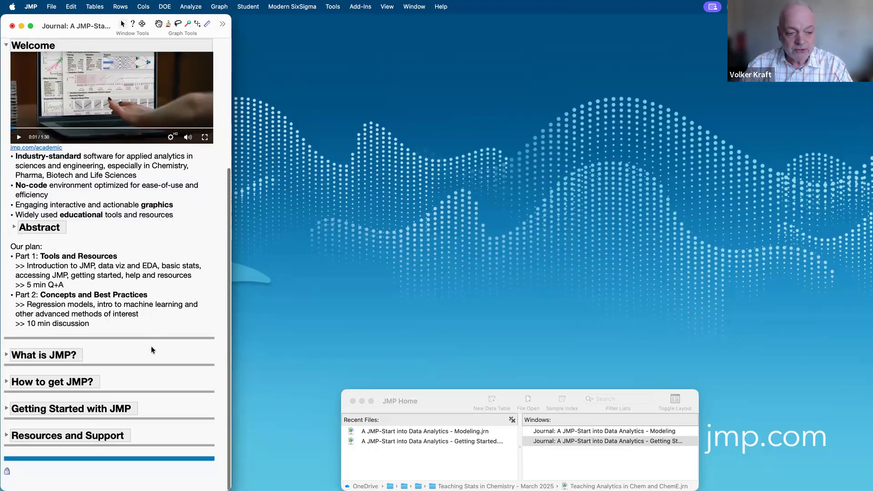
left_click(96, 273)
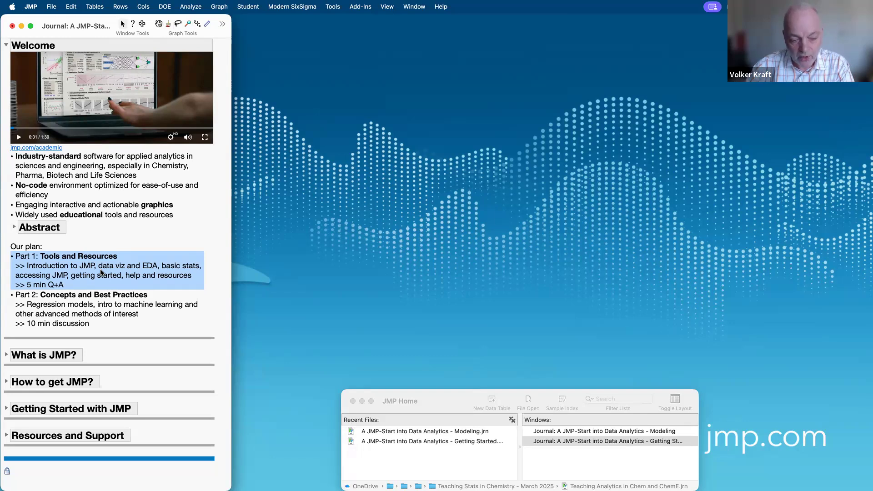
left_click(97, 307)
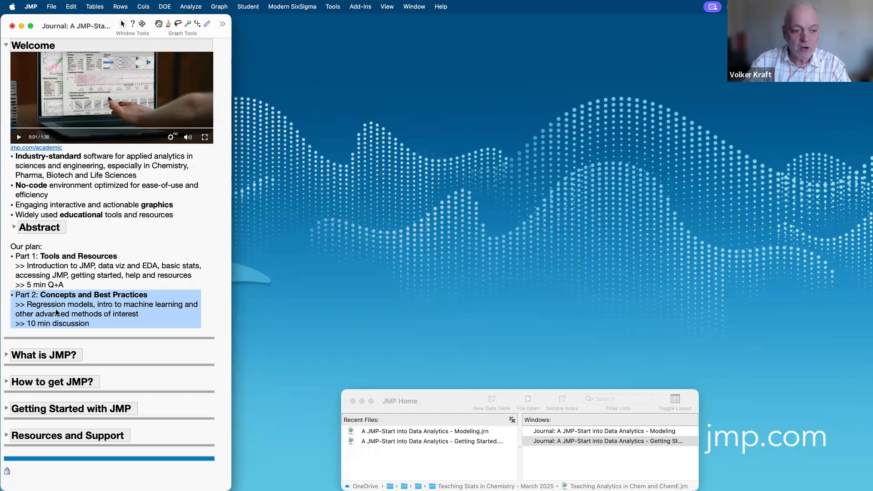
left_click(61, 313)
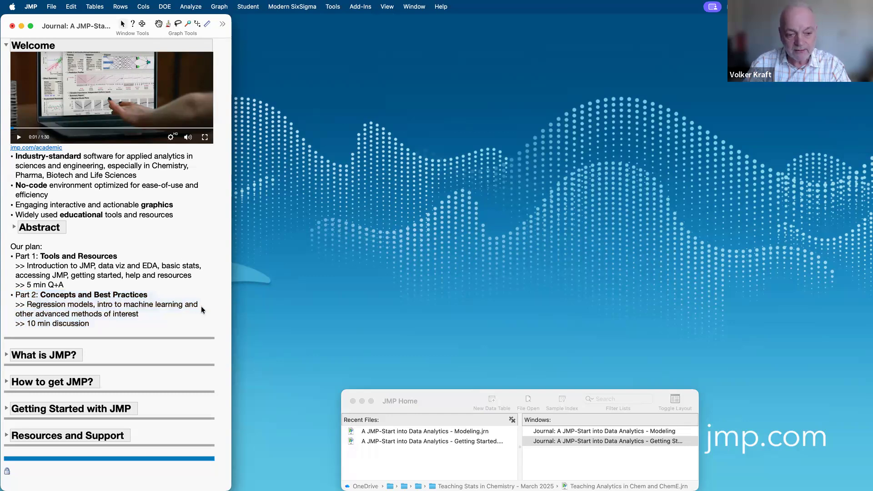
Expand the journal's "What is JMP?" section and read through its workflow, industries, notes and JMP advantage entries
left_click(6, 355)
scroll(108, 428, "down", 8)
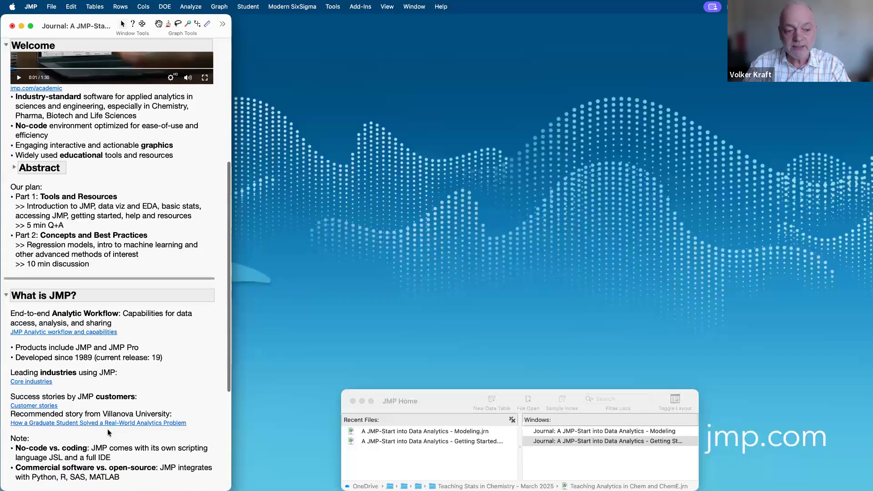
scroll(110, 426, "down", 4)
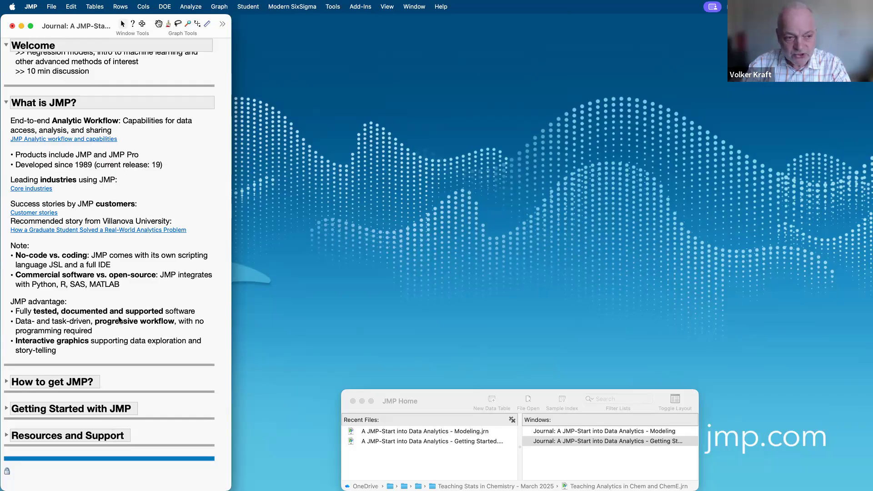
scroll(115, 296, "up", 15)
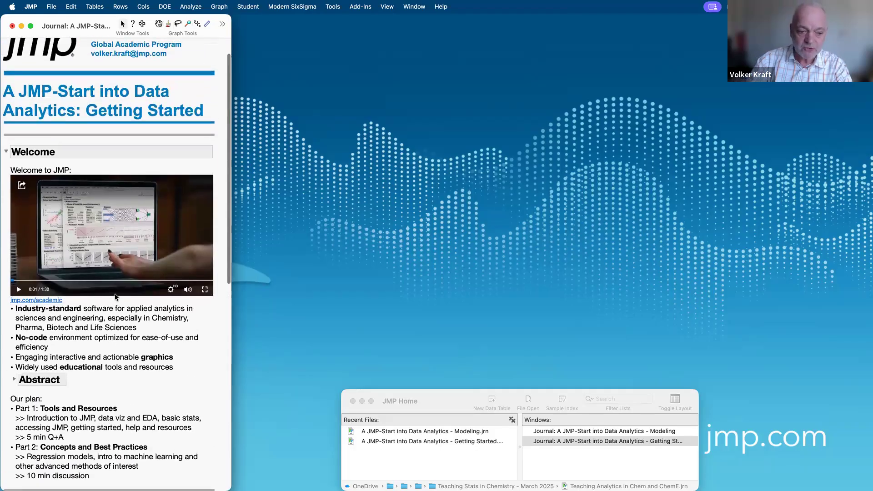
scroll(126, 372, "down", 10)
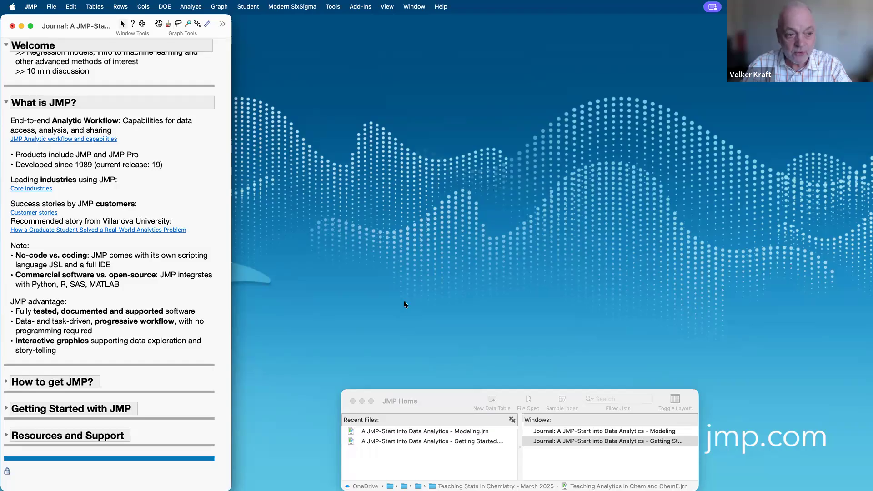
Switch to Chrome, show the JMP capabilities page and look over the site's Products and JMP Advantage entries
key("ctrl+Right")
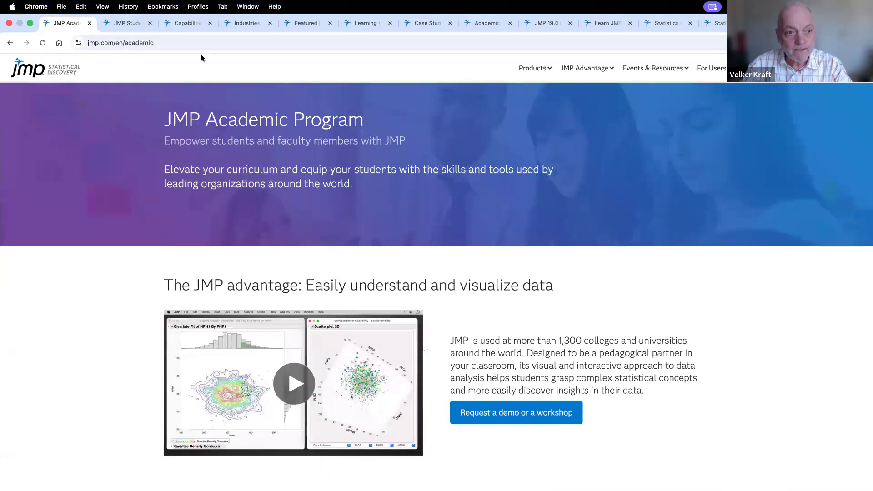
left_click(191, 25)
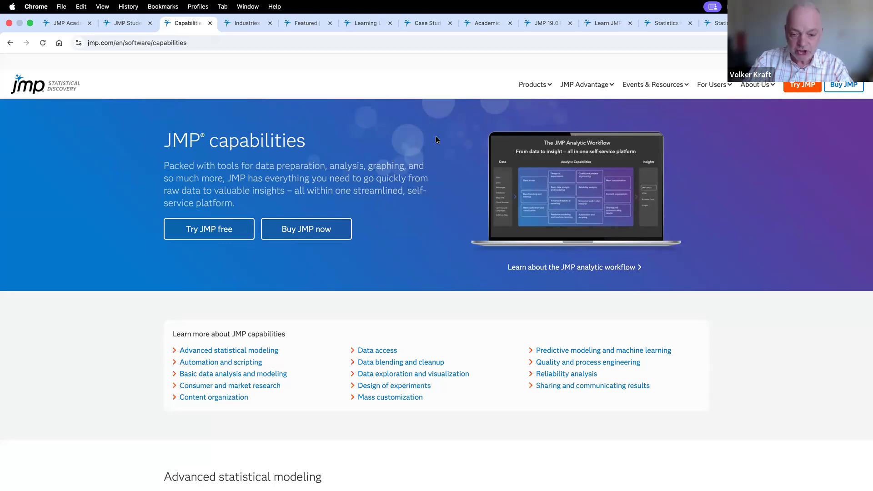
left_click(532, 85)
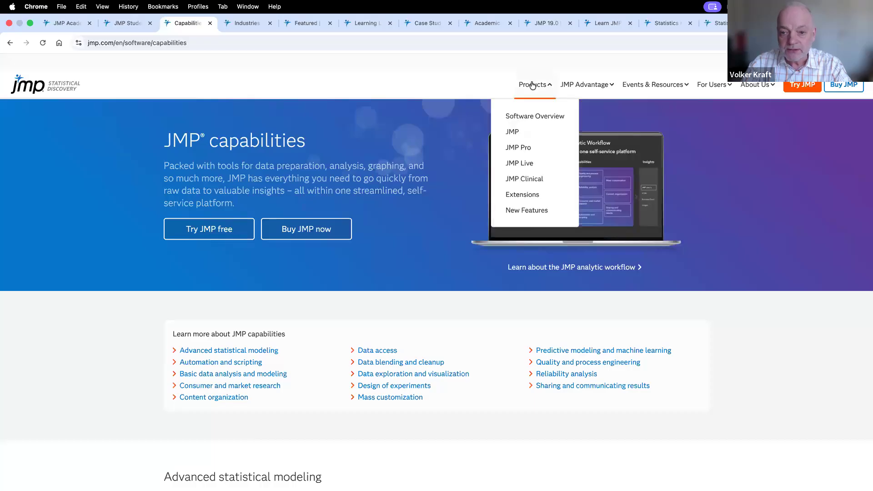
left_click(587, 85)
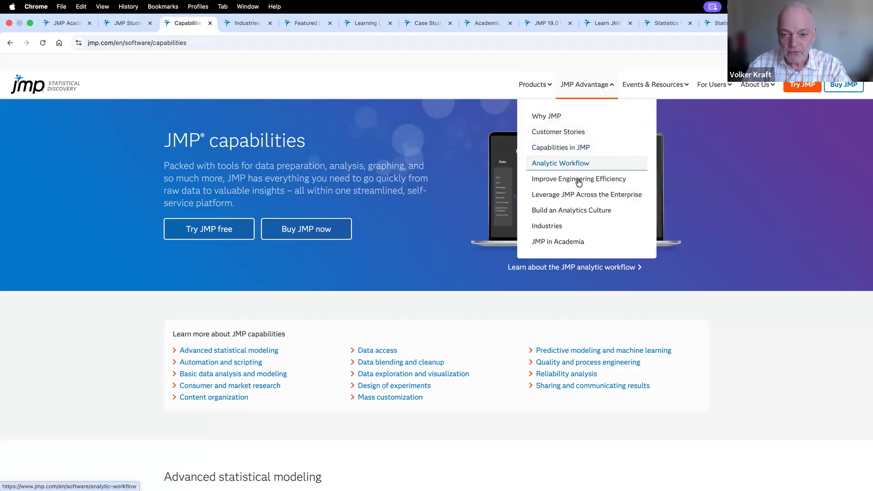
left_click(437, 299)
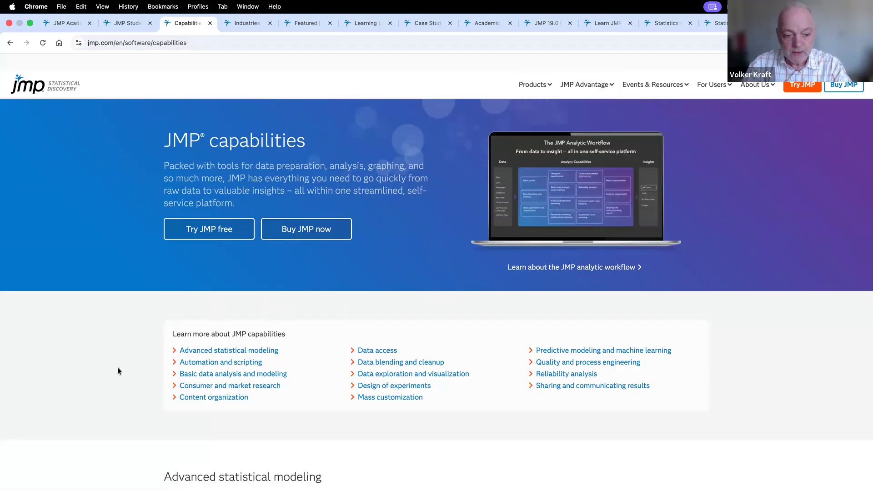
Examine the capabilities lists from Advanced statistical modeling through Content organization, and return to the page's beginning
scroll(114, 350, "down", 5)
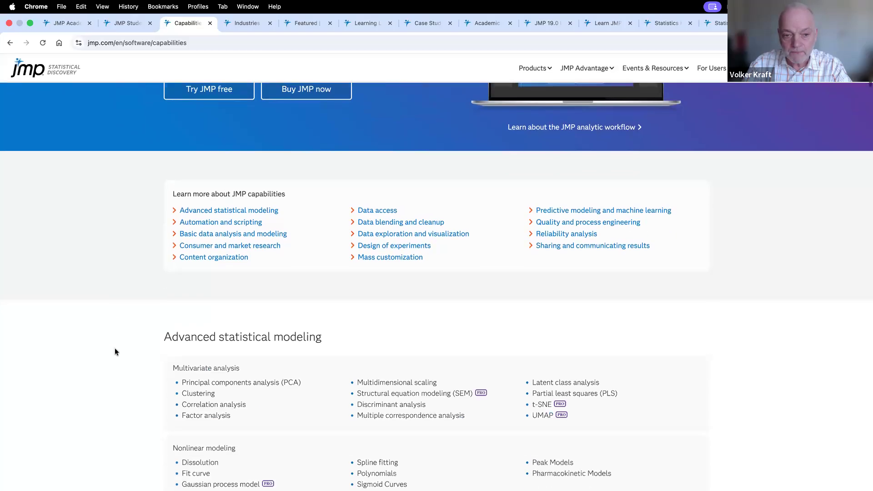
scroll(115, 351, "down", 3)
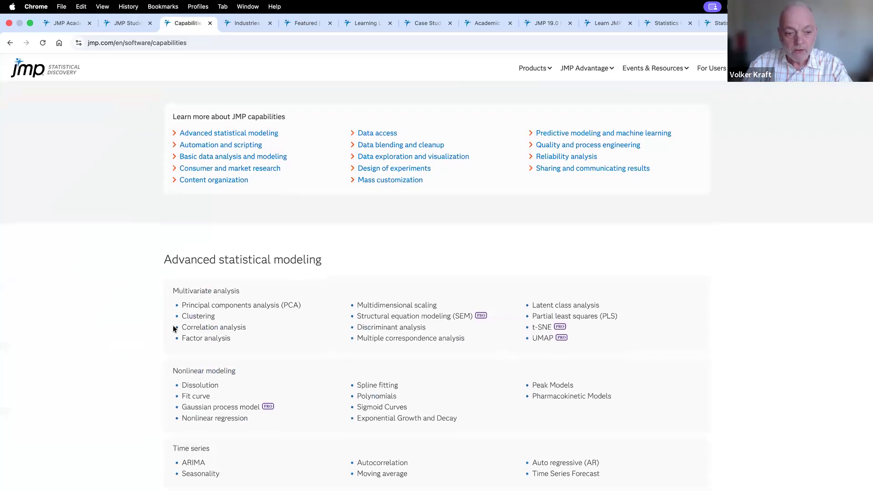
scroll(173, 325, "down", 6)
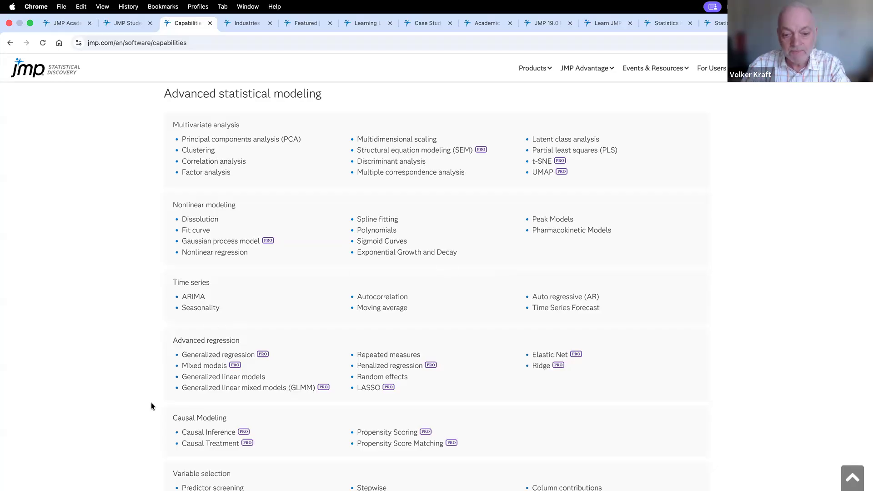
scroll(151, 403, "down", 6)
scroll(151, 402, "down", 10)
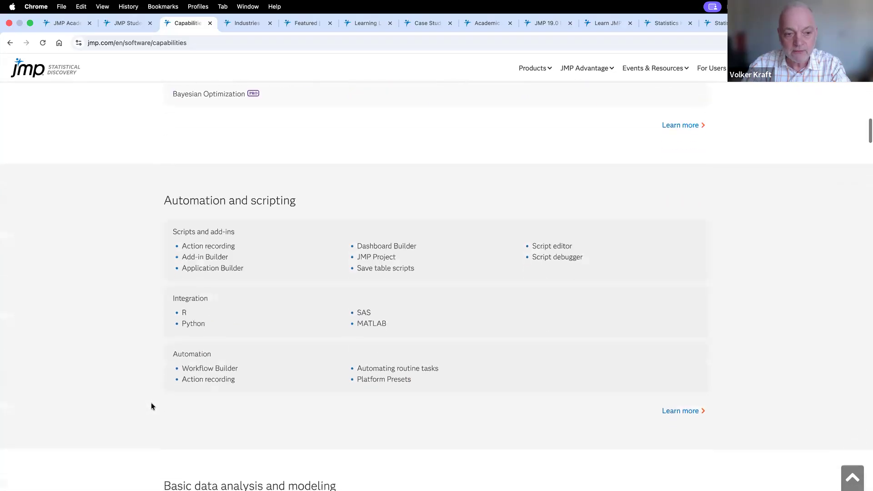
scroll(151, 402, "down", 15)
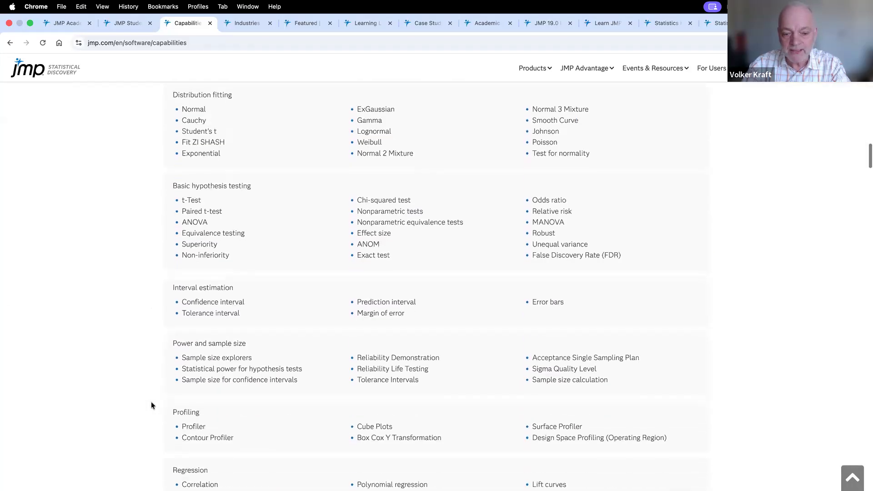
scroll(151, 402, "down", 7)
scroll(151, 402, "up", 4)
scroll(151, 402, "down", 2)
scroll(151, 402, "down", 10)
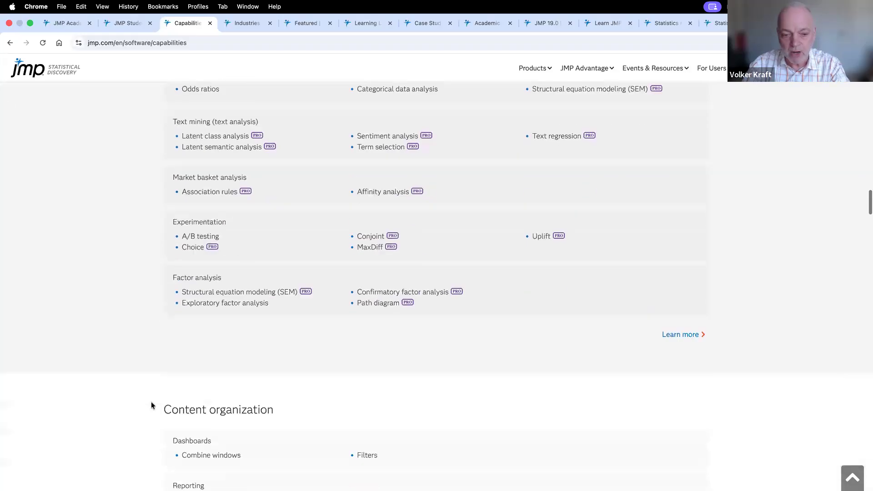
scroll(151, 402, "up", 20)
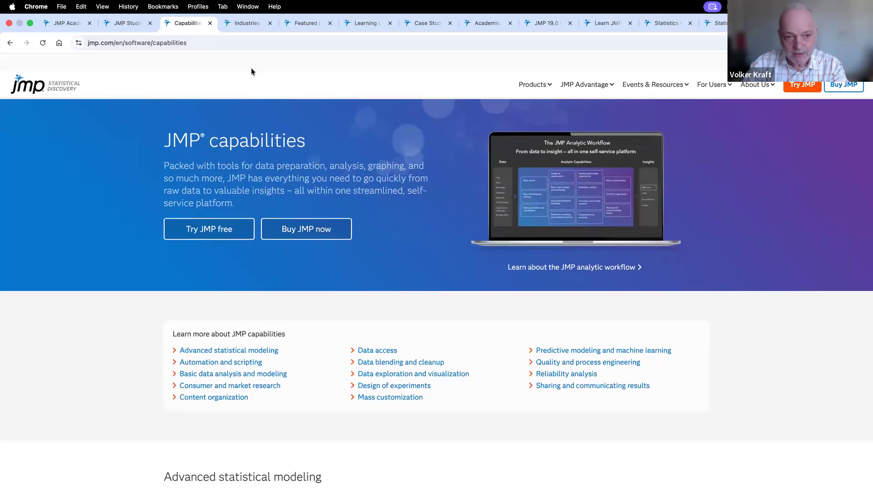
Show the JMP Industries page and examine its featured industries and the JMP Academic Program section
left_click(248, 27)
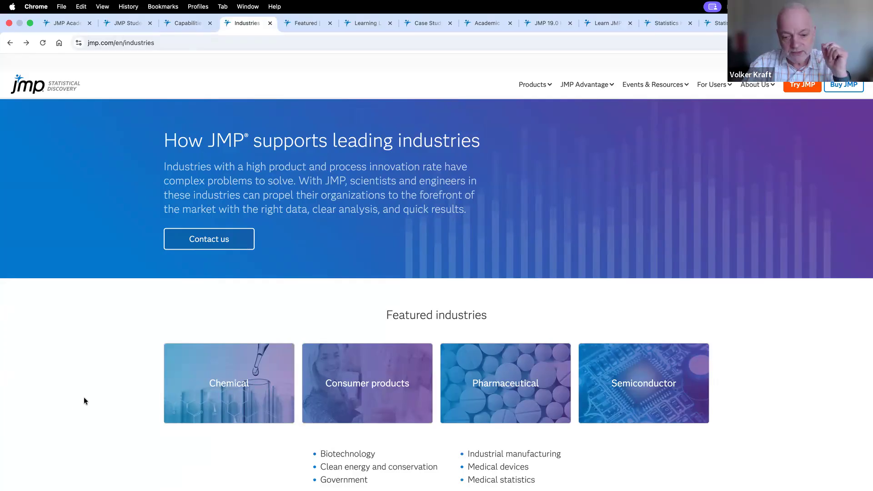
scroll(84, 398, "down", 1)
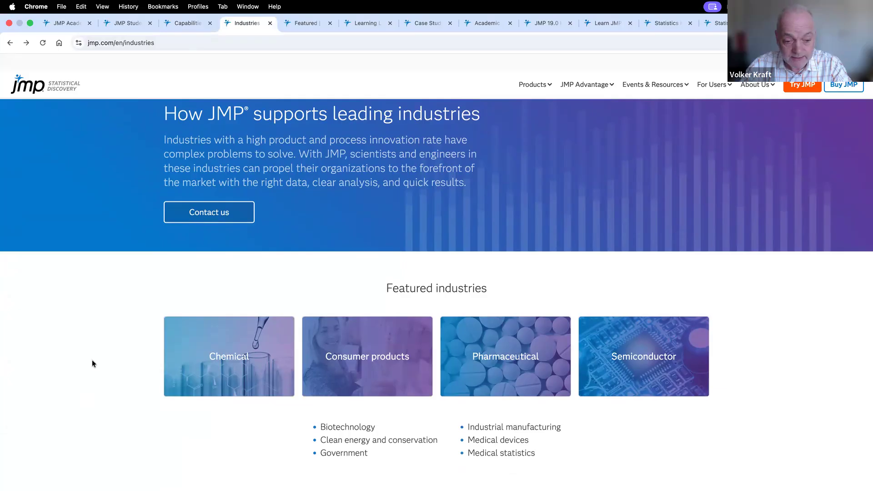
scroll(92, 364, "down", 1)
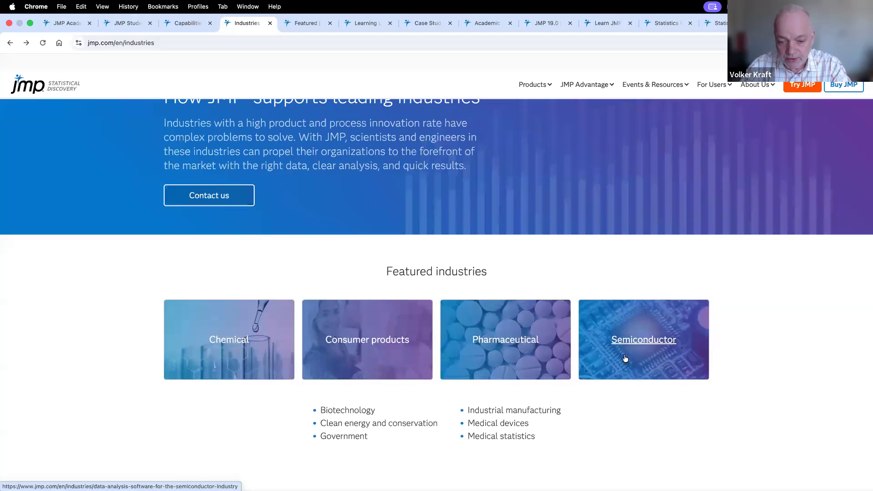
scroll(617, 445, "down", 5)
scroll(617, 445, "down", 3)
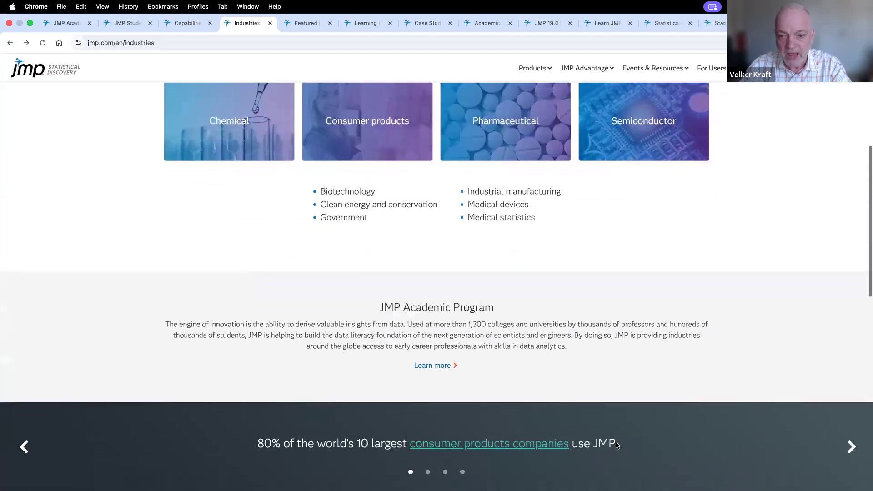
scroll(616, 409, "up", 6)
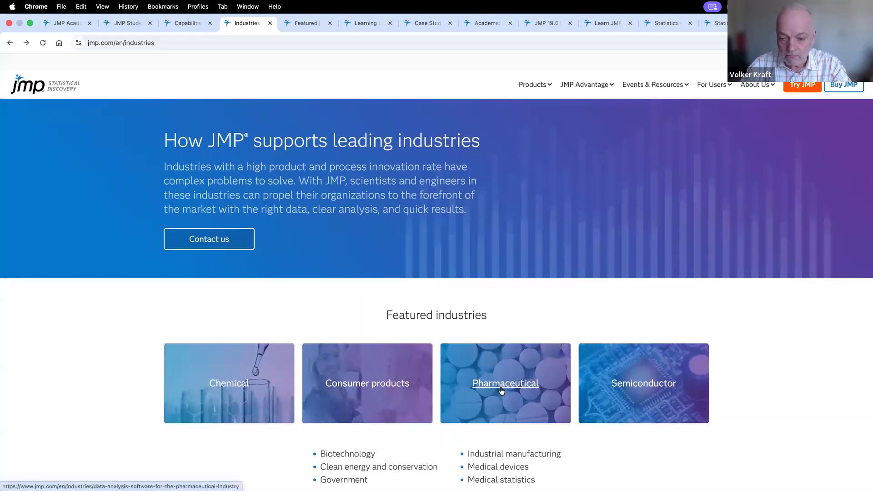
Show the Chemical industry page, look through its uses from research and development to analytical chemists, and return to the Industries page
left_click(249, 409)
scroll(309, 413, "down", 7)
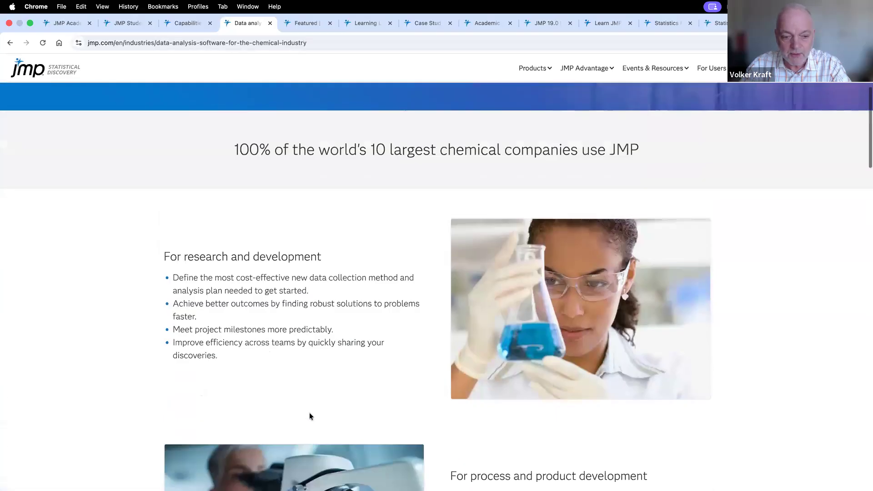
scroll(309, 413, "down", 8)
scroll(310, 413, "up", 17)
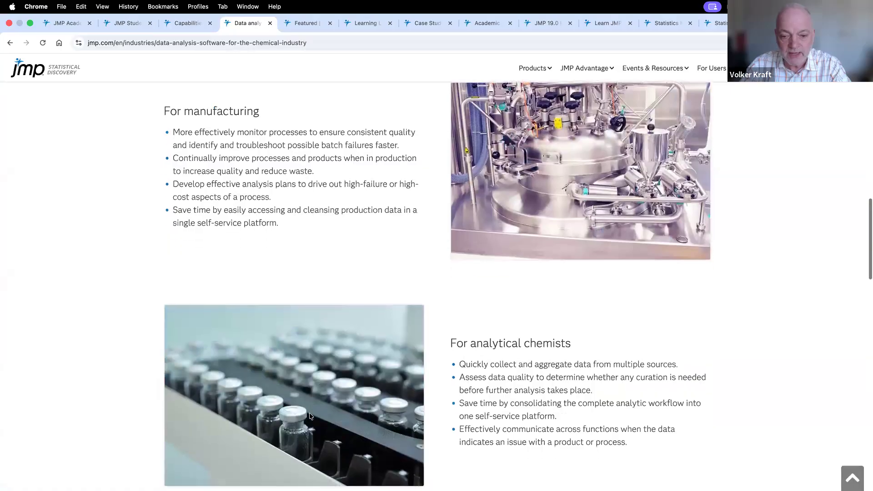
left_click(9, 44)
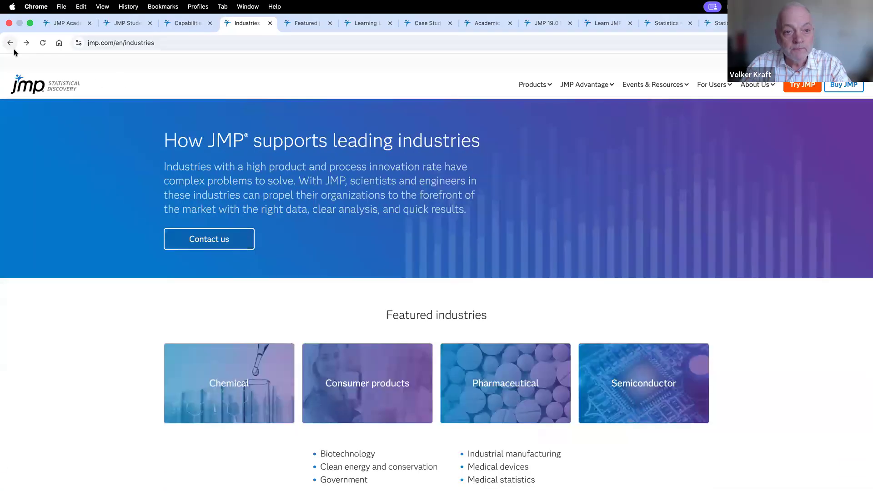
Show the customer stories page, list the customers A-Z by company and jump to the letter V
left_click(309, 23)
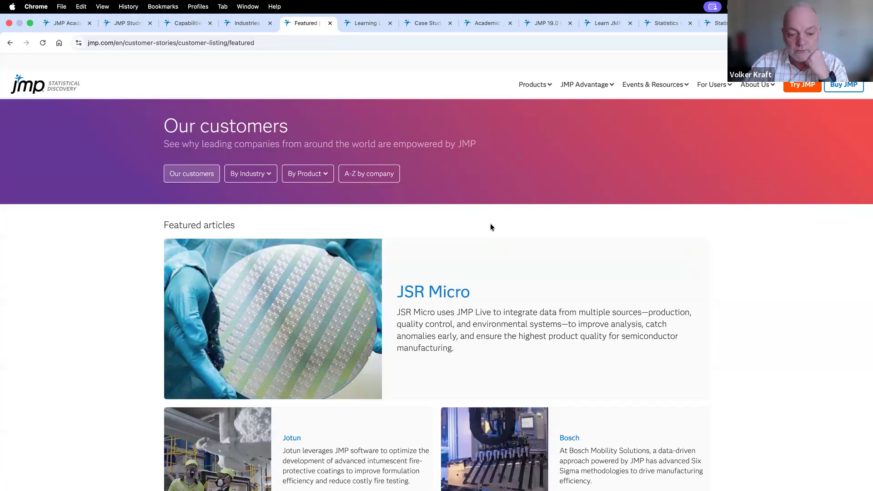
left_click(371, 179)
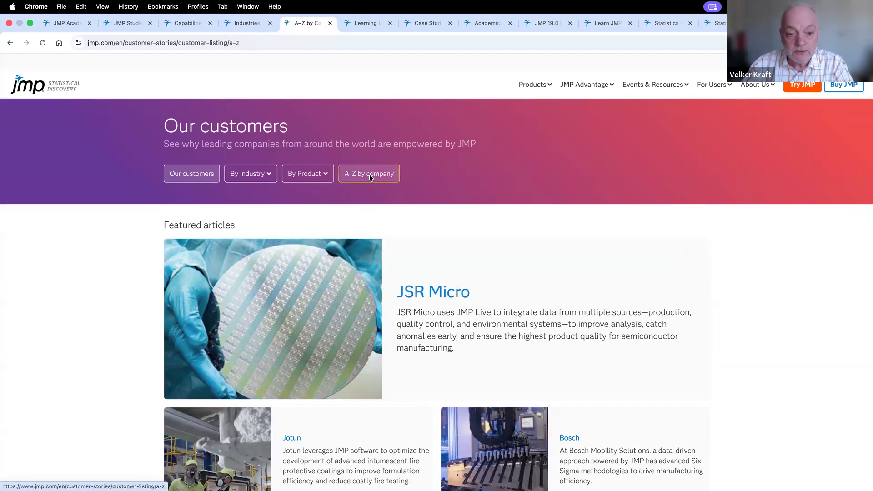
scroll(383, 392, "down", 3)
scroll(383, 391, "up", 3)
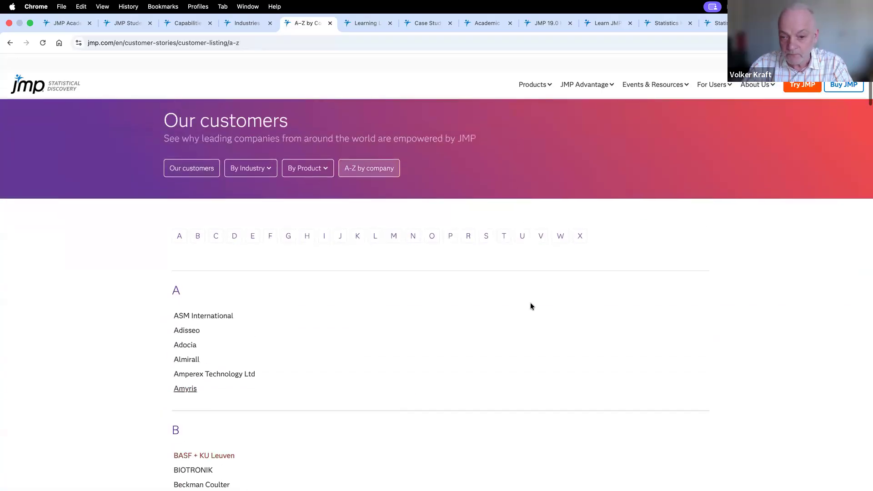
left_click(541, 235)
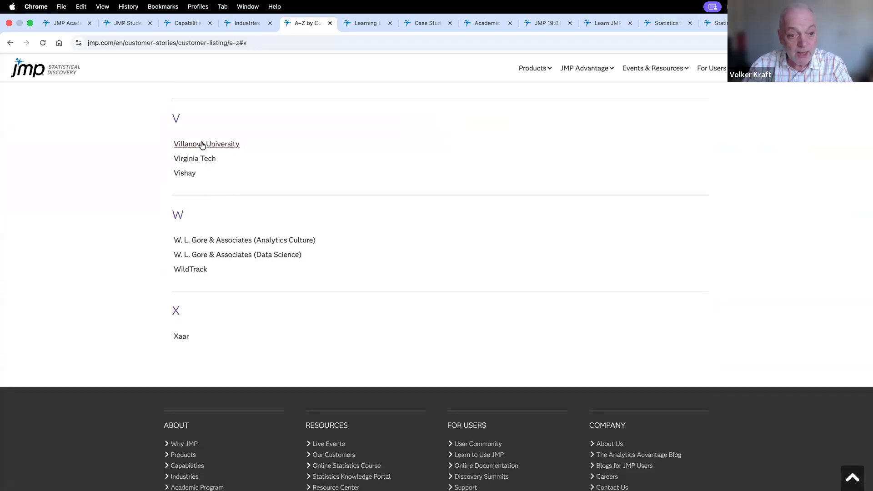
Show the Villanova University customer story, read through its transcript and summary graphic, and return to the beginning
left_click(192, 147)
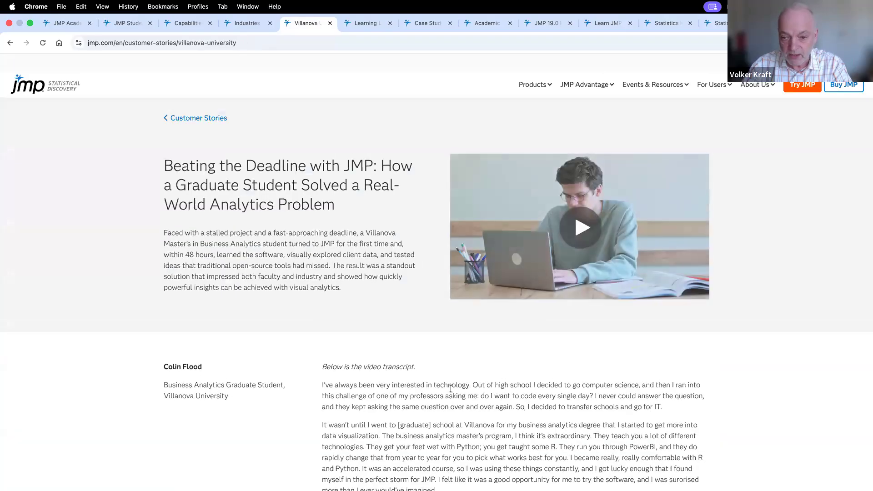
scroll(469, 394, "down", 1)
scroll(469, 394, "up", 1)
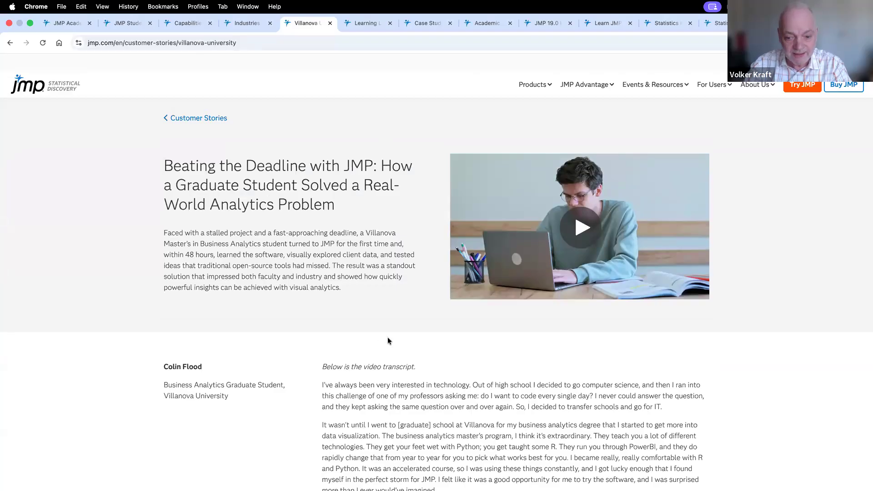
scroll(388, 340, "down", 5)
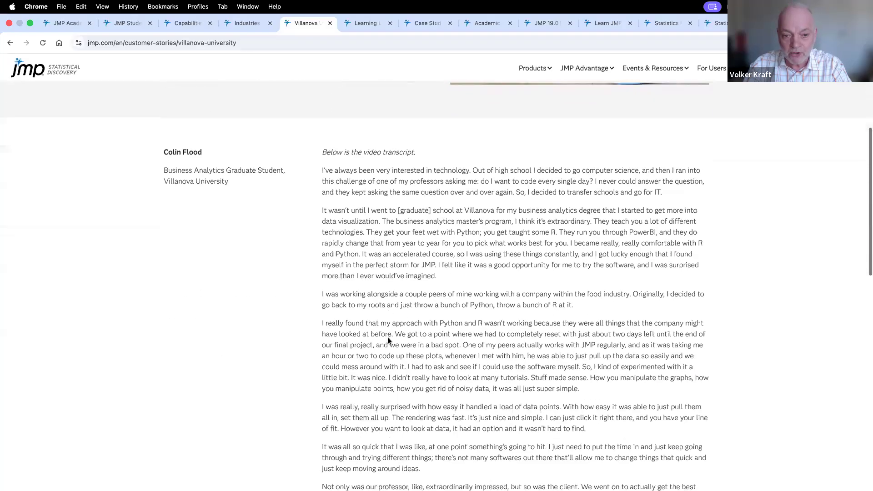
scroll(388, 340, "down", 15)
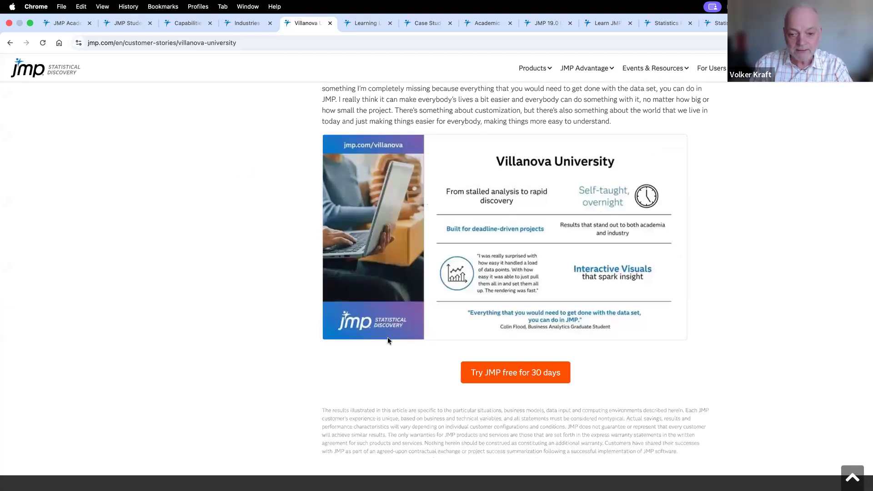
scroll(478, 436, "down", 5)
scroll(478, 437, "up", 20)
scroll(478, 436, "up", 2)
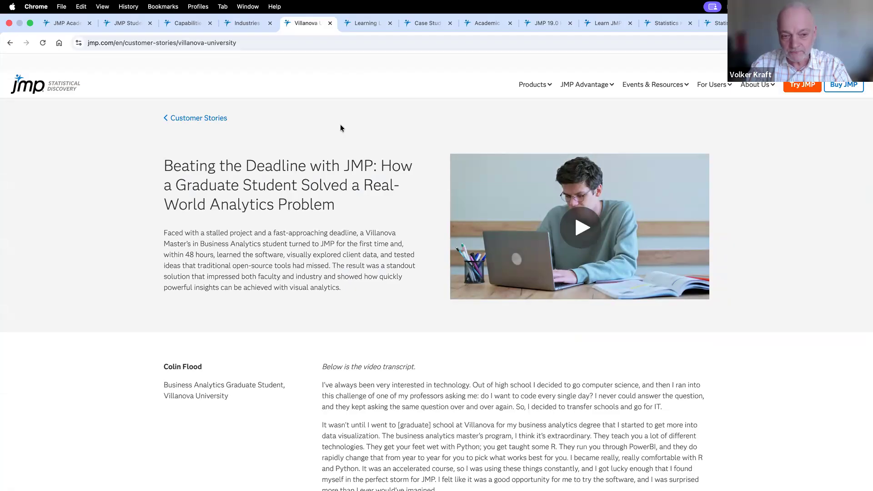
Switch to the JMP journal, expand "How to get JMP?" and widen the window to fit the Student Edition banner
key("ctrl+Left")
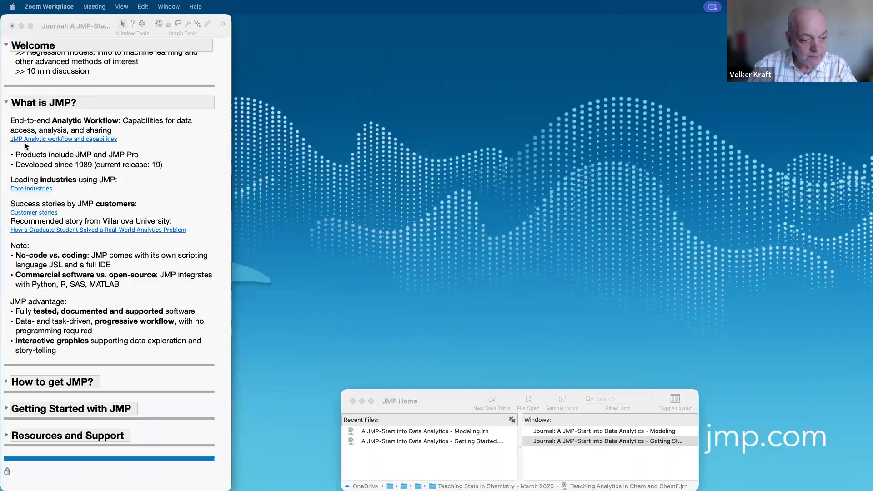
left_click(6, 381)
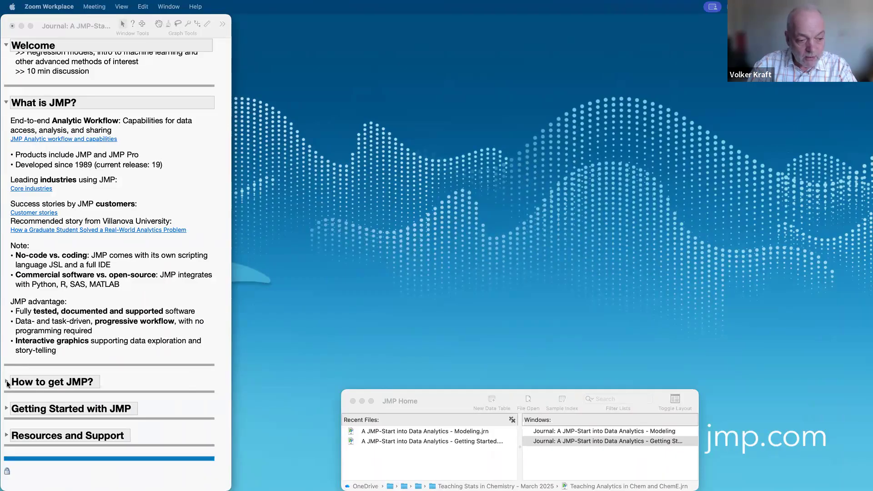
scroll(90, 432, "down", 10)
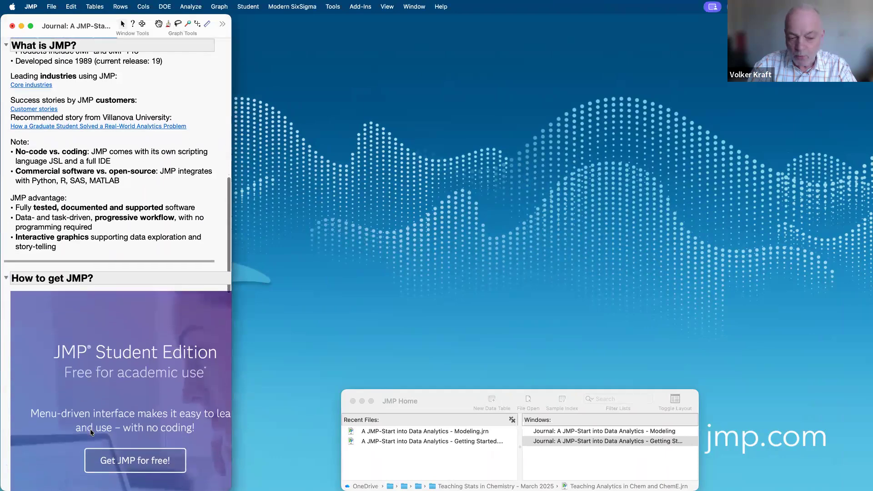
scroll(91, 432, "up", 2)
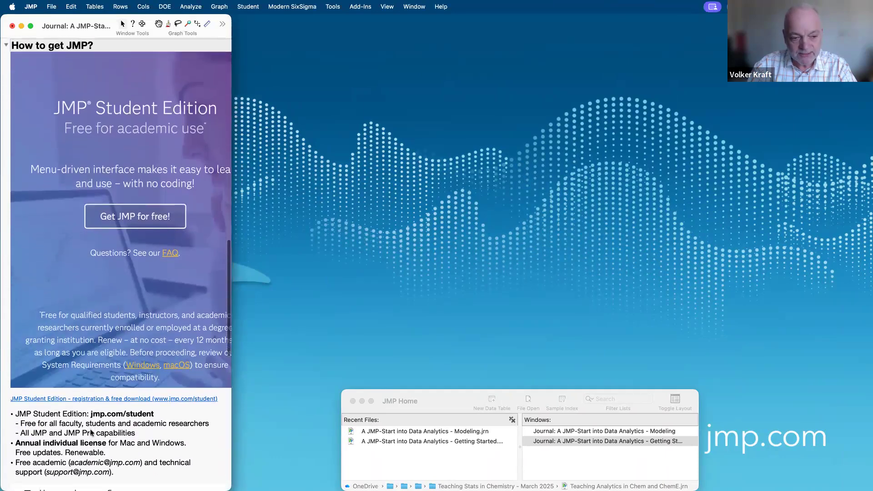
left_click_drag(230, 190, 289, 201)
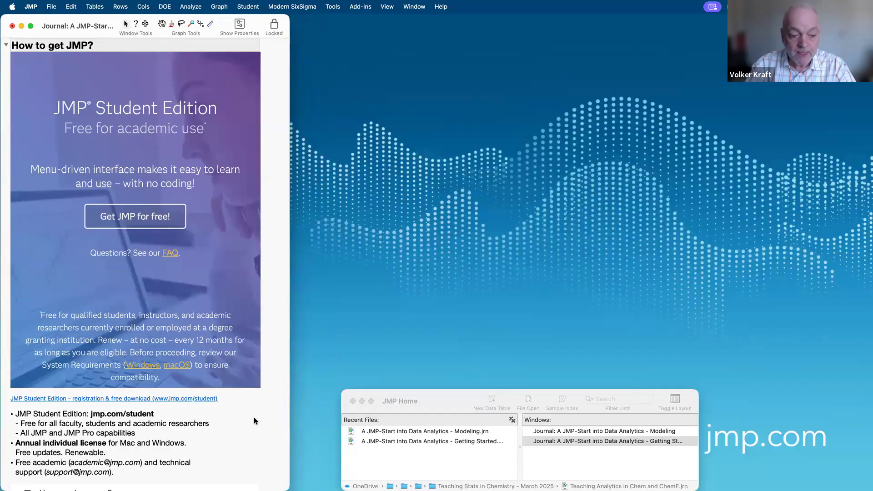
Read through the Student Edition license notes, the four steps to get started with JMP and the help entries
scroll(254, 420, "down", 3)
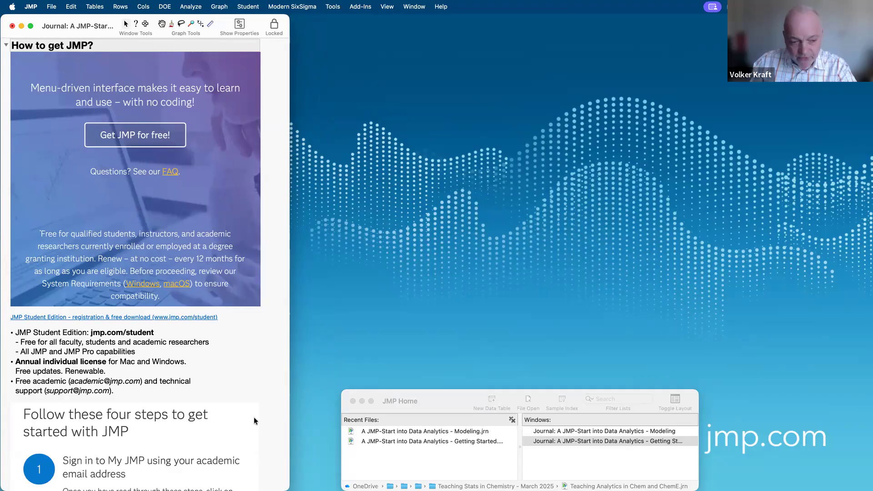
scroll(254, 417, "down", 10)
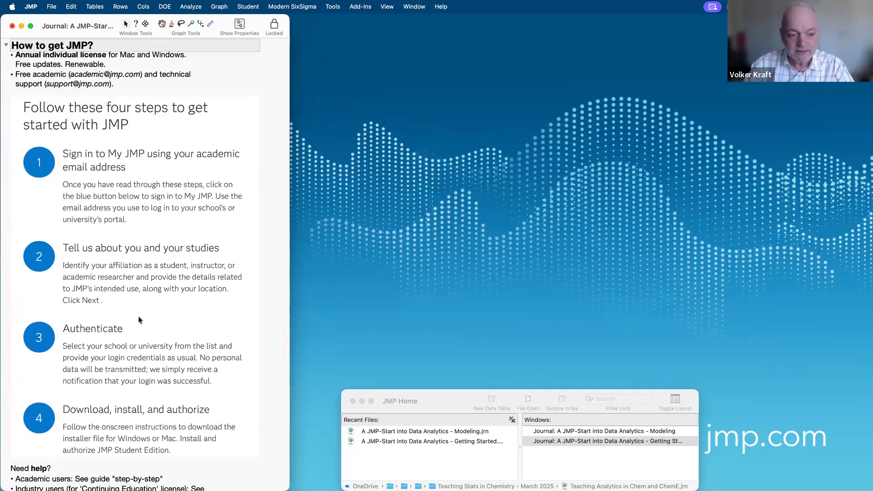
scroll(59, 380, "down", 5)
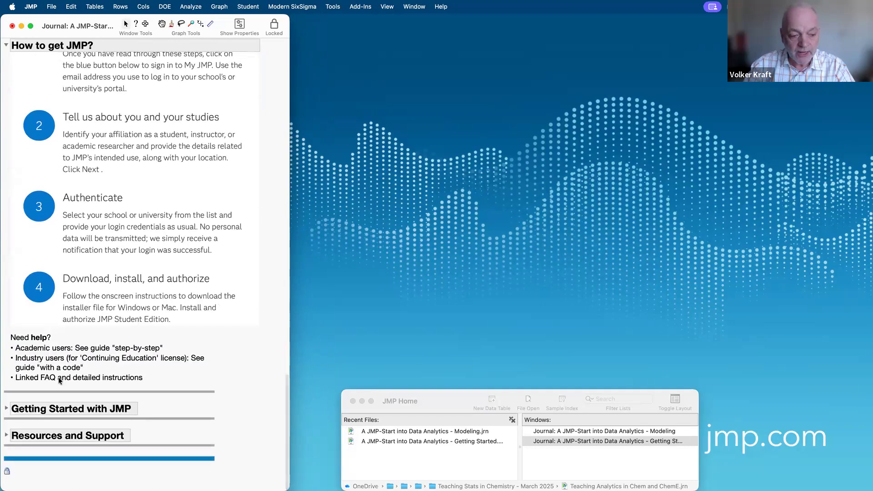
Expand the journal's "Getting Started with JMP" section and open the Coupler Process data from it
left_click(6, 409)
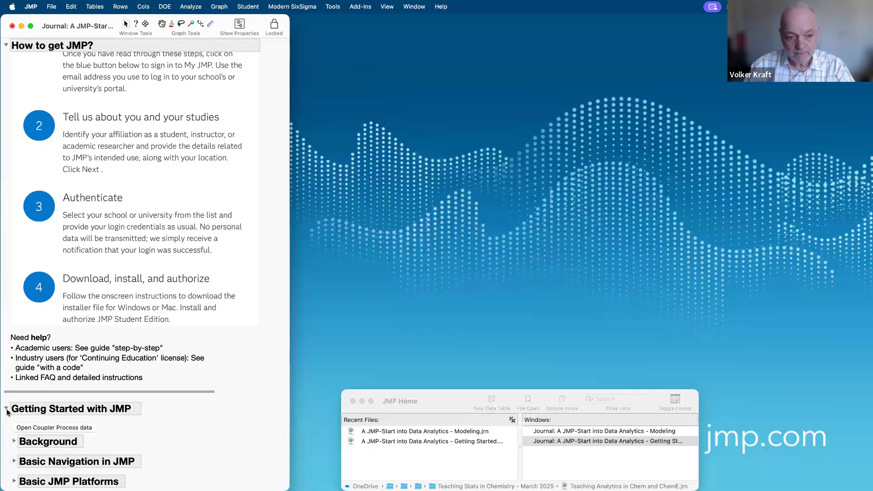
scroll(136, 432, "down", 3)
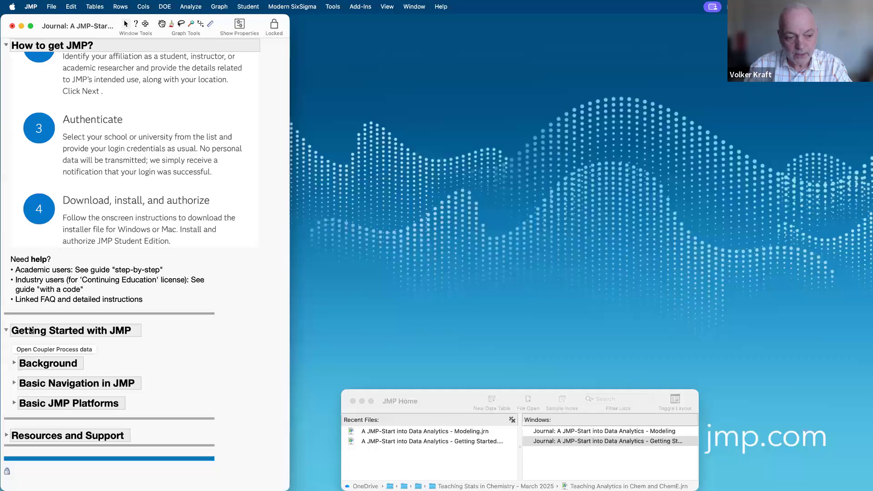
mouse_move(113, 352)
left_mouse_down()
mouse_move(4, 340)
mouse_move(68, 364)
mouse_move(116, 358)
mouse_move(114, 349)
left_mouse_up()
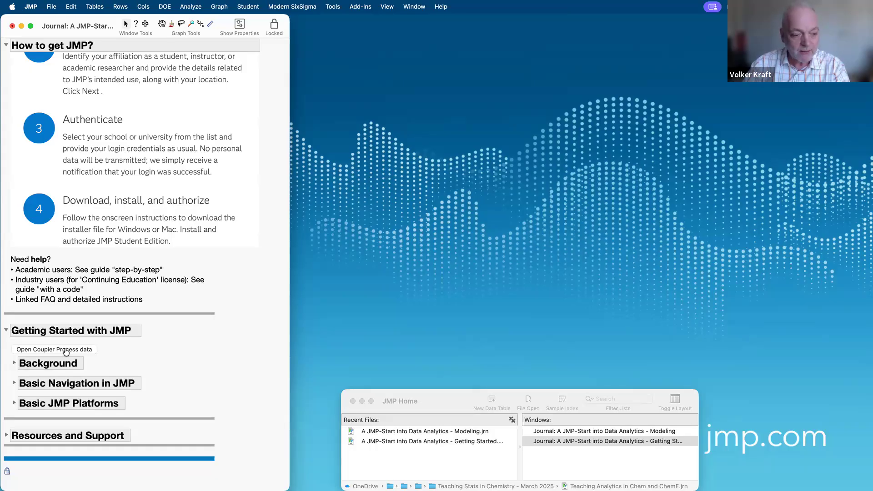
left_click(66, 351)
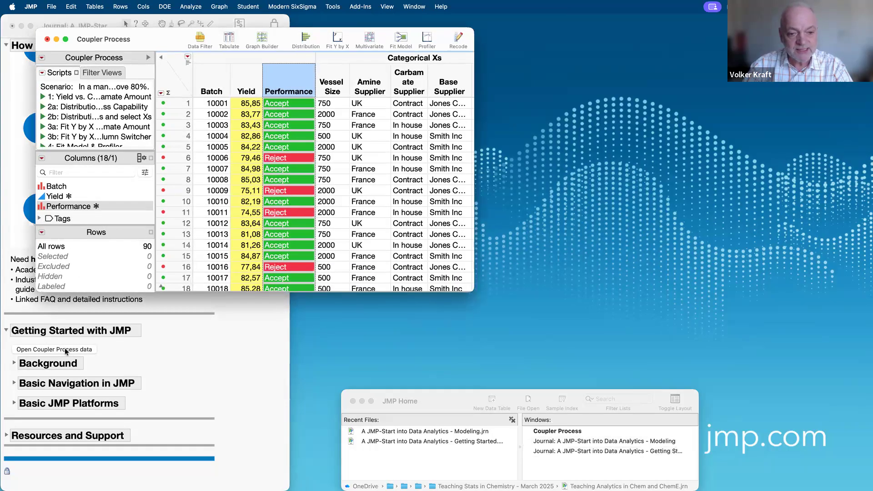
Place the Coupler Process table beside the journal, enlarge it to fill the remaining screen, widen its side panels and clear the column selection
left_click_drag(158, 38, 419, 2)
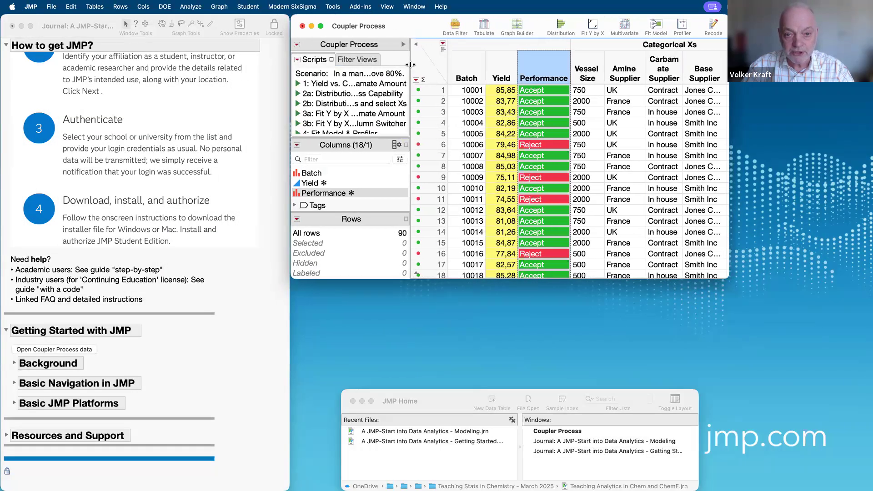
left_click_drag(410, 64, 511, 76)
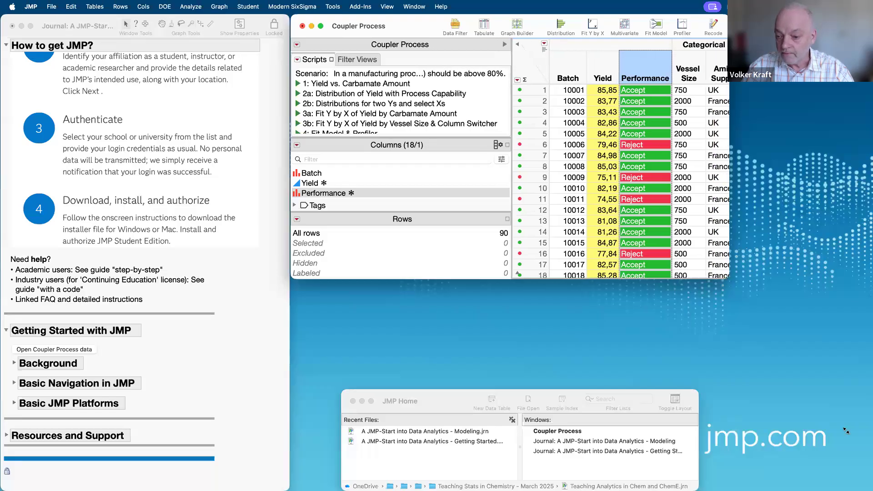
left_click_drag(726, 279, 871, 489)
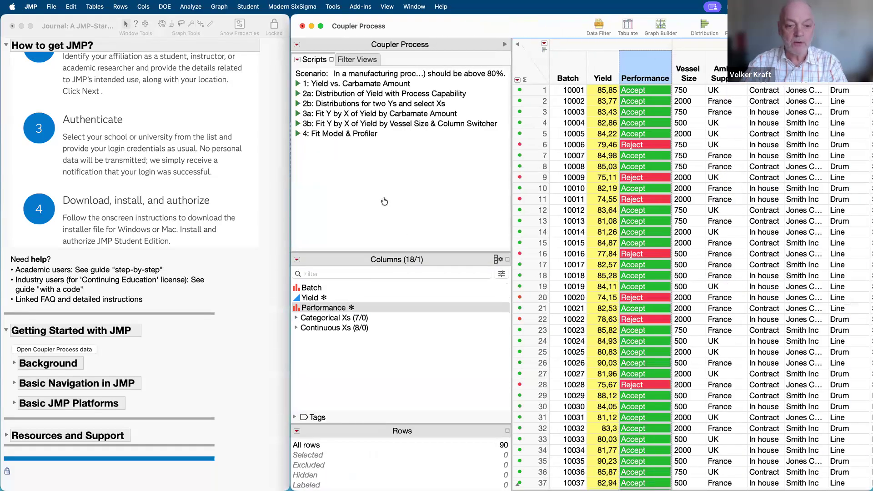
left_click(367, 386)
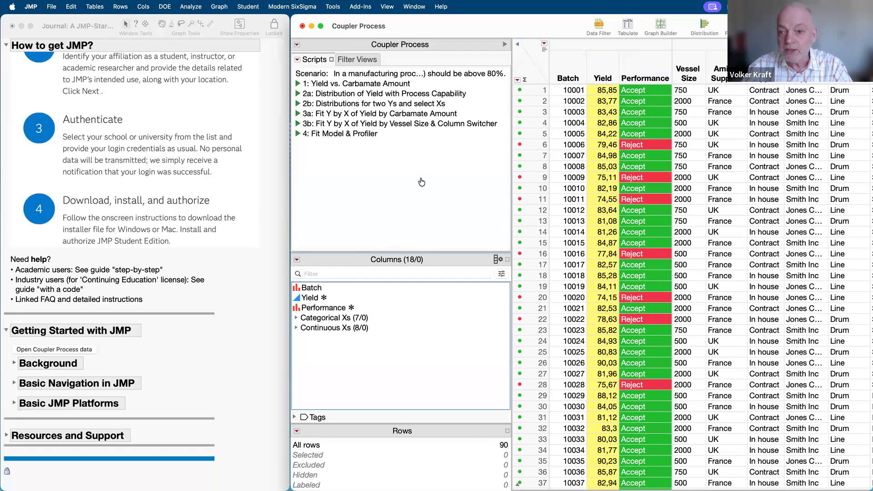
Select the Yield column and look over the table's batch rows, returning to the first row
left_click(601, 72)
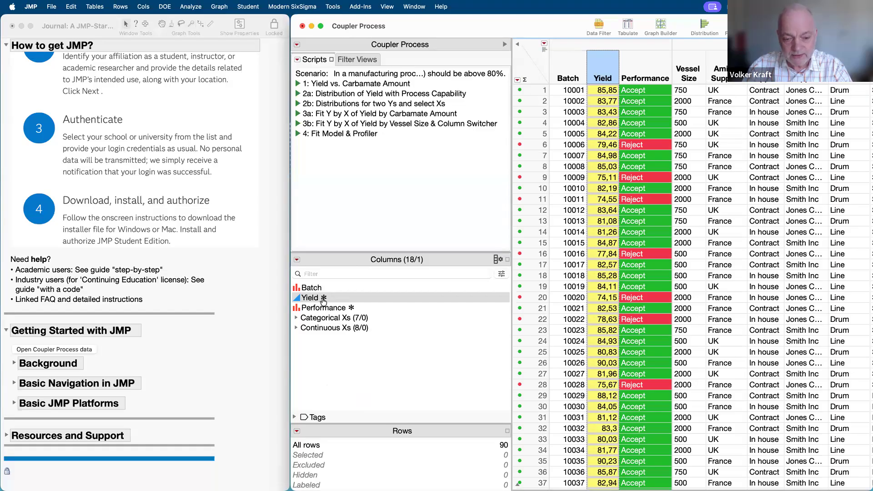
left_click(306, 298)
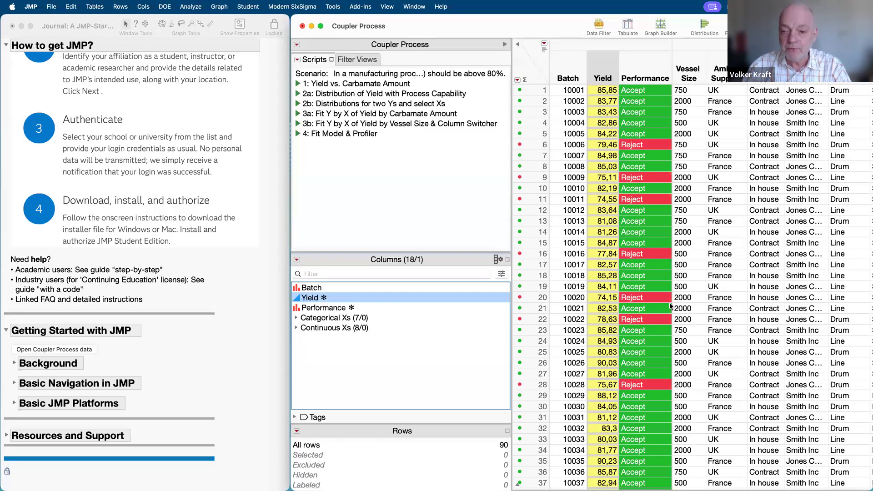
scroll(612, 349, "down", 15)
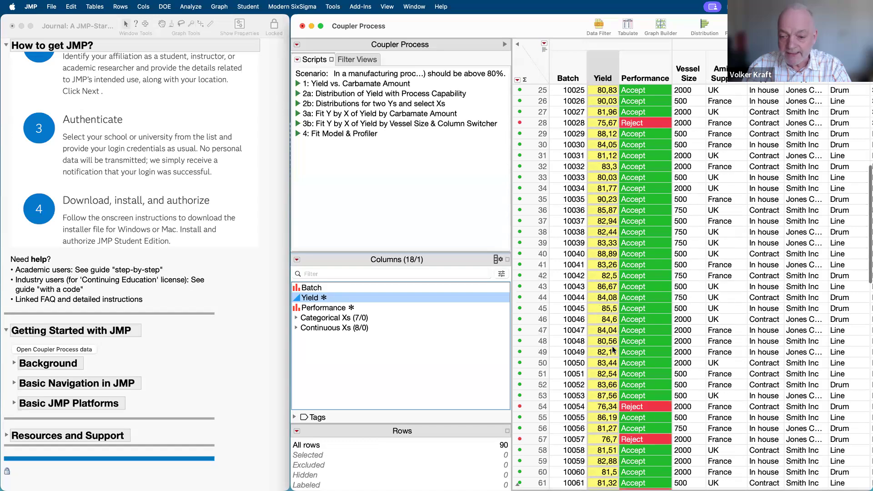
scroll(612, 348, "up", 15)
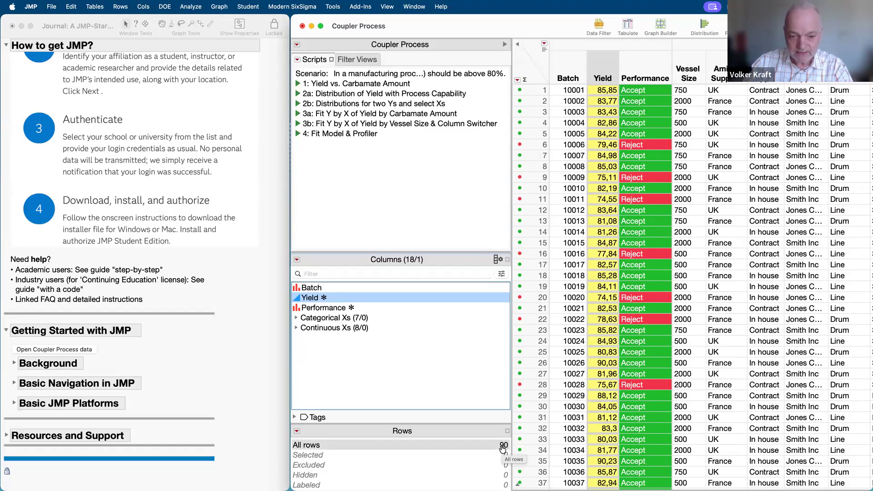
Show the Spec Limits property of the Yield column and point out its Lower Spec Limit
left_click(324, 298)
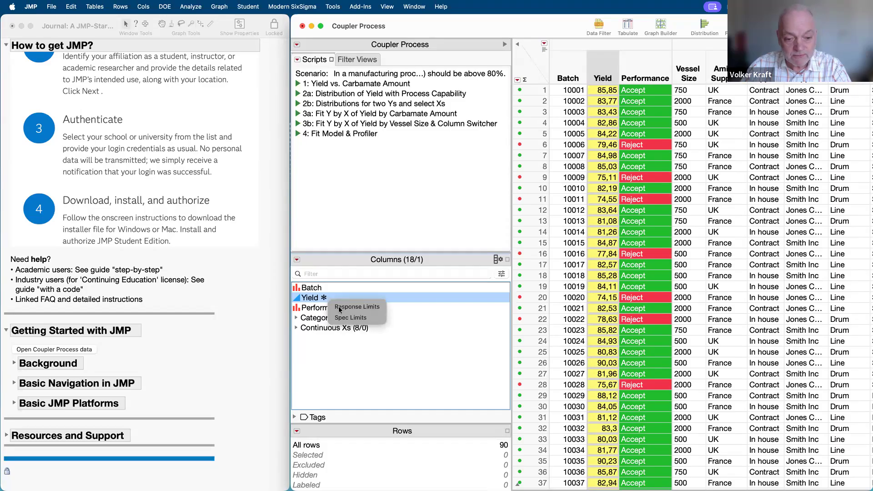
left_click(348, 317)
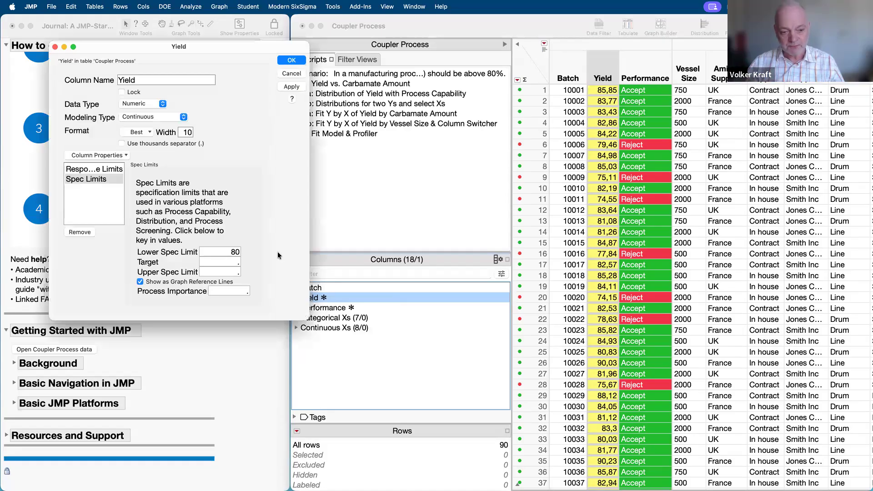
mouse_move(262, 242)
left_mouse_down()
mouse_move(211, 236)
mouse_move(247, 230)
left_mouse_up()
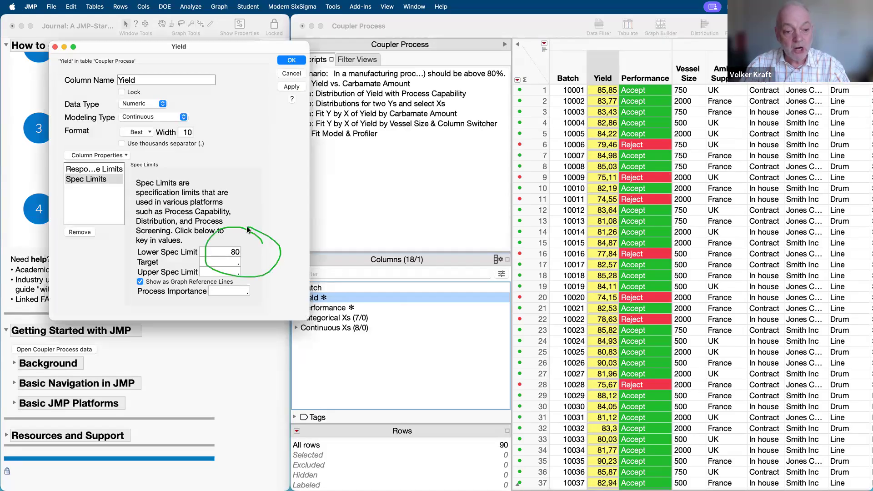
Review the Response Limits property of the Yield column and close the column's settings without changes
left_click(105, 171)
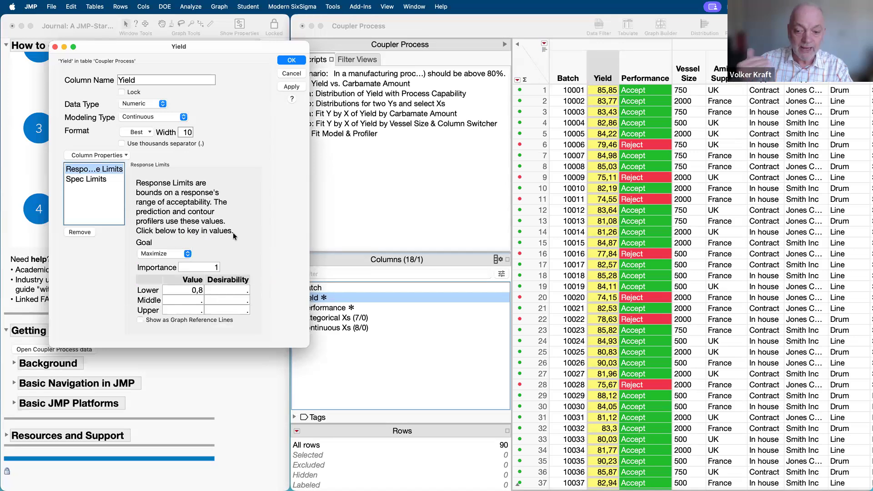
mouse_move(124, 234)
left_mouse_down()
mouse_move(129, 266)
mouse_move(165, 268)
mouse_move(208, 246)
mouse_move(128, 235)
left_mouse_up()
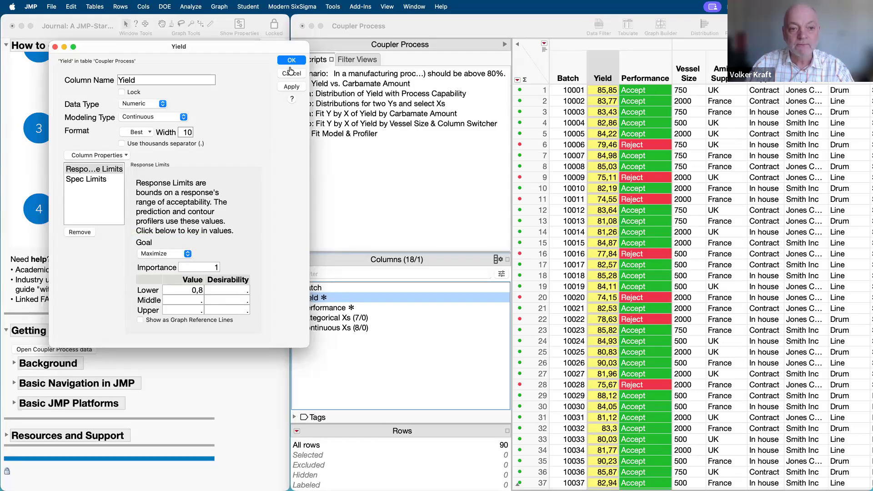
left_click(291, 74)
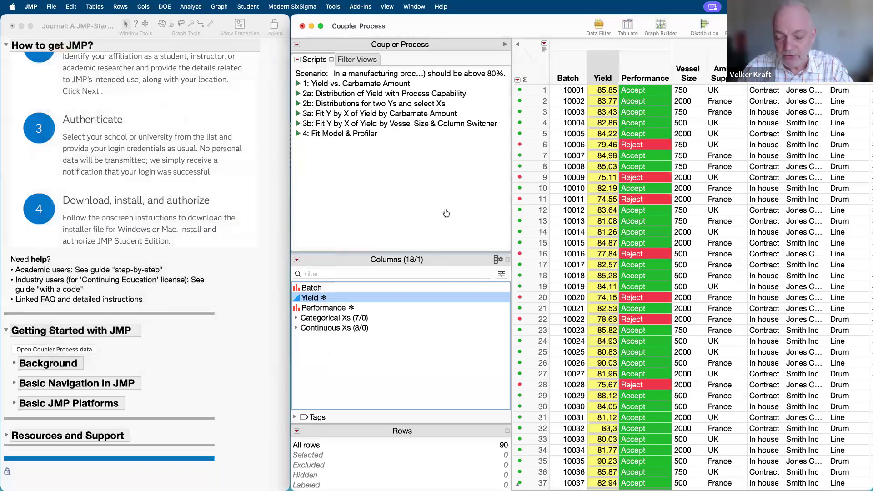
Show the header graphs above the Coupler Process columns and select all batches whose Performance is Reject
left_click(646, 64)
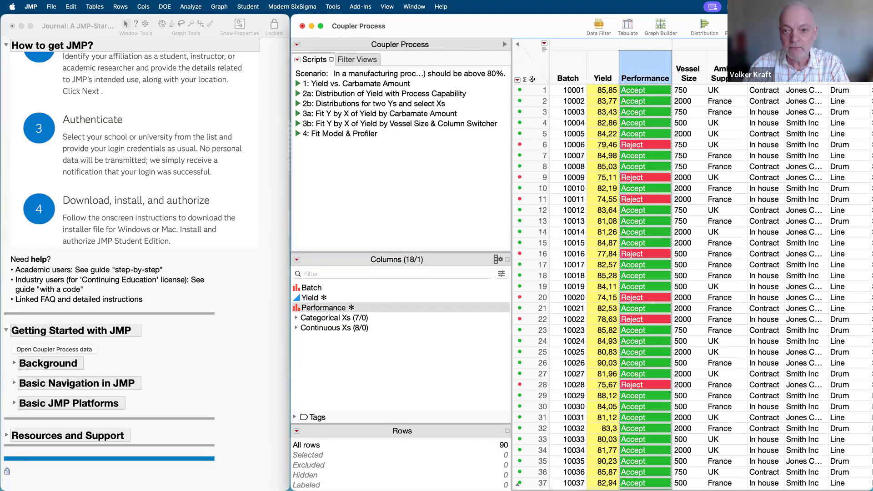
left_click(537, 54)
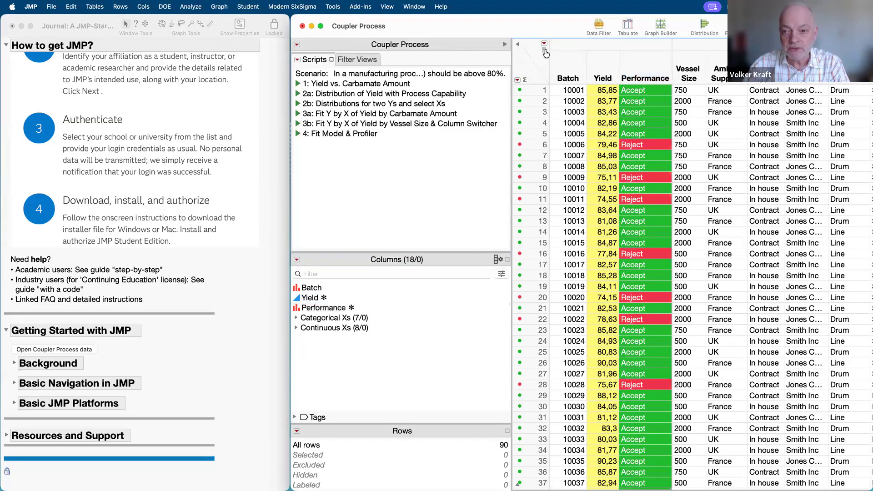
left_click(545, 50)
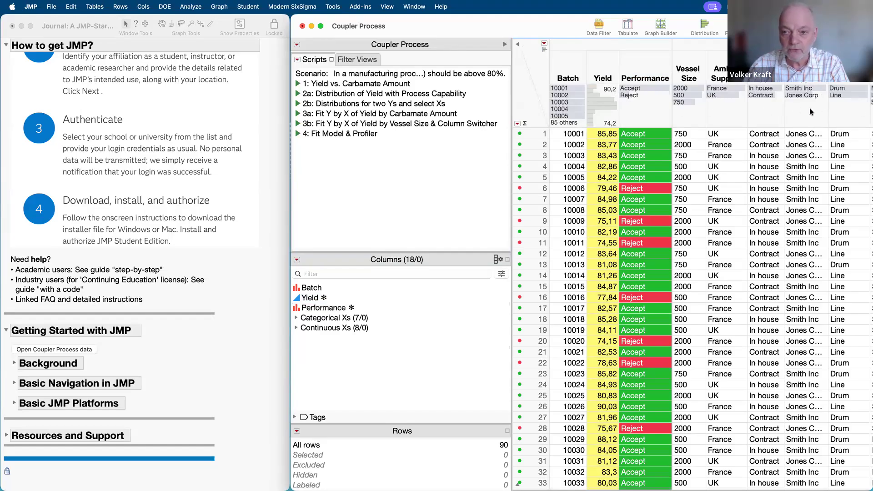
left_click(629, 95)
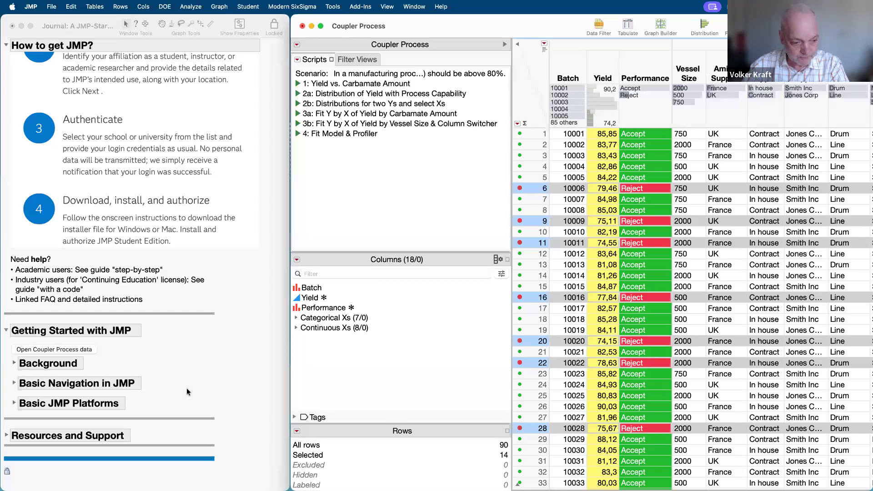
Expand the journal's Background section and its Process chart, and widen the journal window to show the whole chart
left_click(14, 363)
left_click(14, 364)
scroll(18, 364, "down", 3)
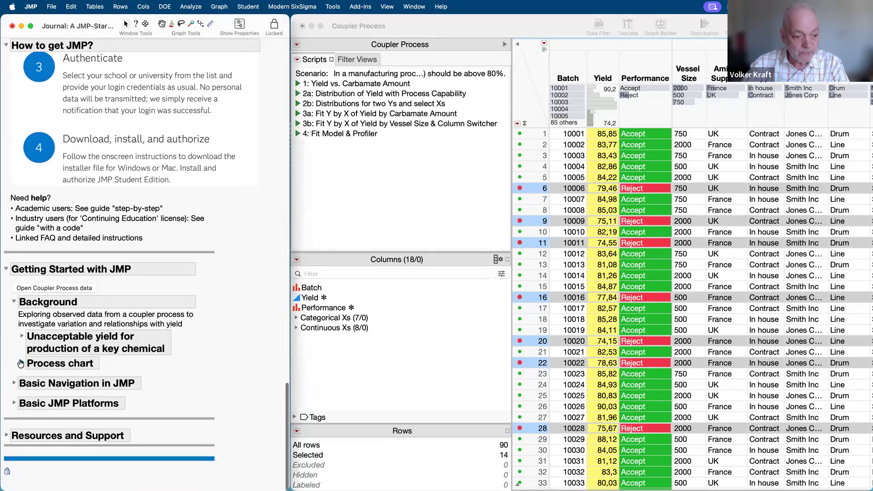
left_click(20, 363)
scroll(236, 256, "down", 5)
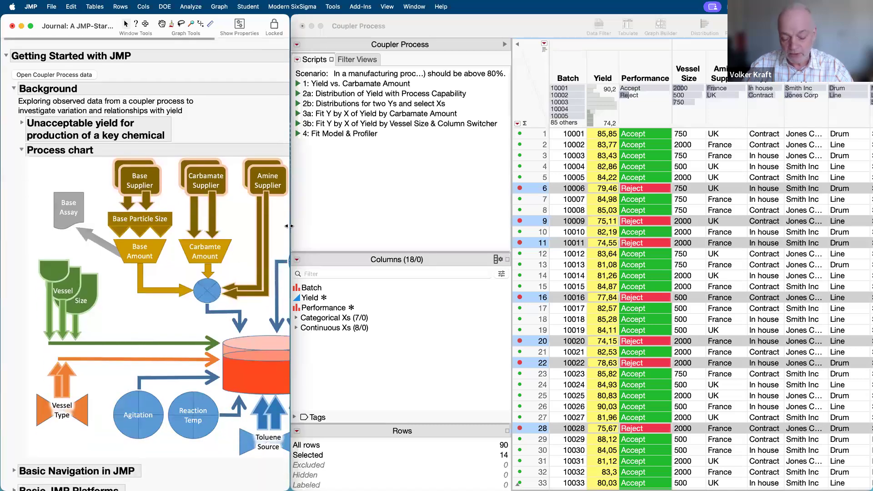
left_click_drag(290, 226, 559, 245)
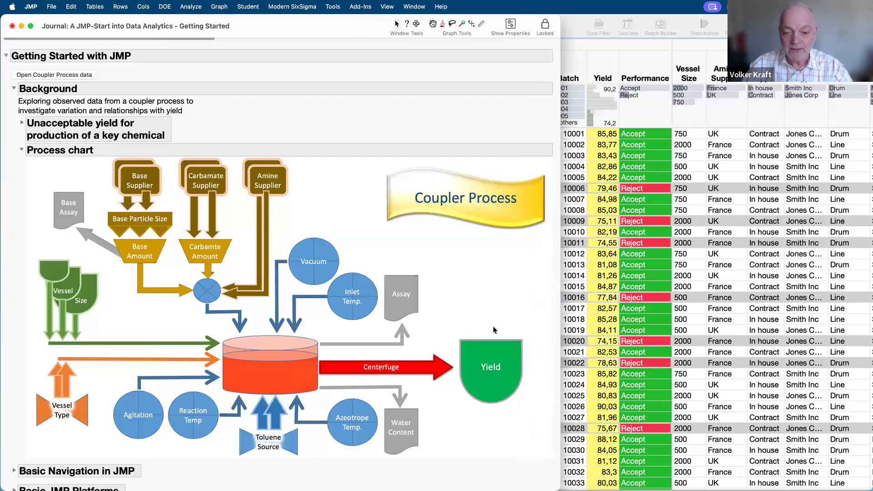
Point out the Yield output and process inputs such as Vessel Size and Vessel Type in the Coupler Process chart
mouse_move(517, 317)
left_mouse_down()
mouse_move(508, 314)
mouse_move(545, 323)
mouse_move(520, 308)
left_mouse_up()
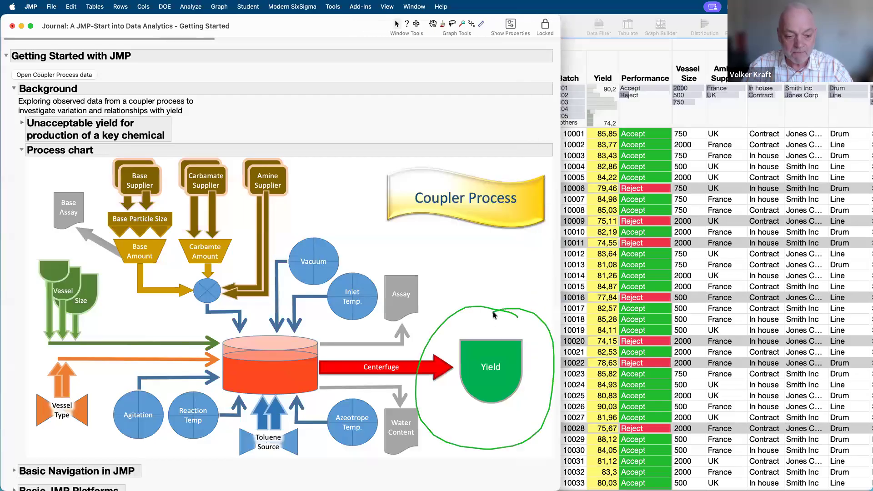
mouse_move(290, 209)
left_mouse_down()
mouse_move(256, 153)
mouse_move(75, 182)
mouse_move(120, 211)
left_mouse_up()
left_click_drag(344, 201, 347, 198)
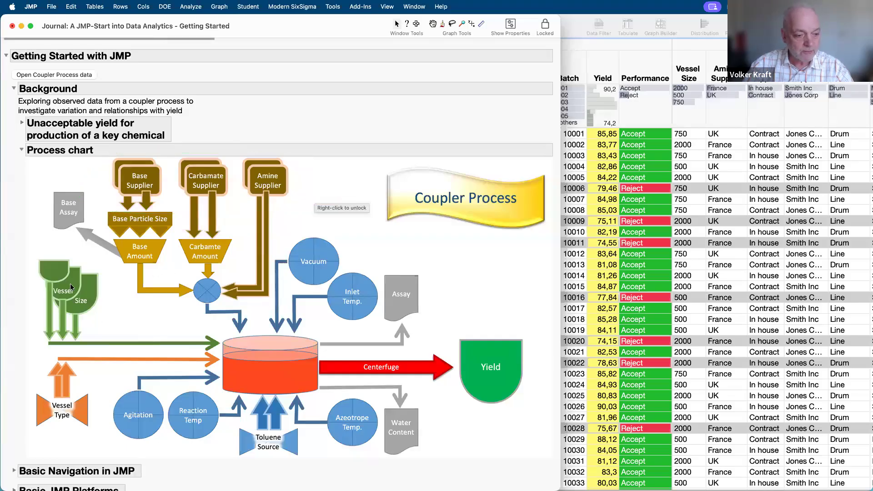
mouse_move(38, 248)
left_mouse_down()
mouse_move(90, 363)
mouse_move(66, 236)
left_mouse_up()
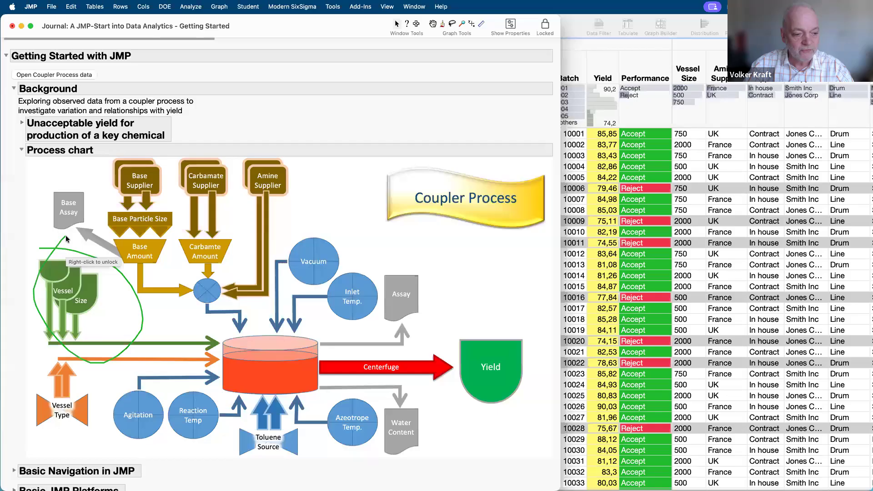
mouse_move(72, 437)
left_mouse_down()
mouse_move(17, 401)
mouse_move(85, 439)
left_mouse_up()
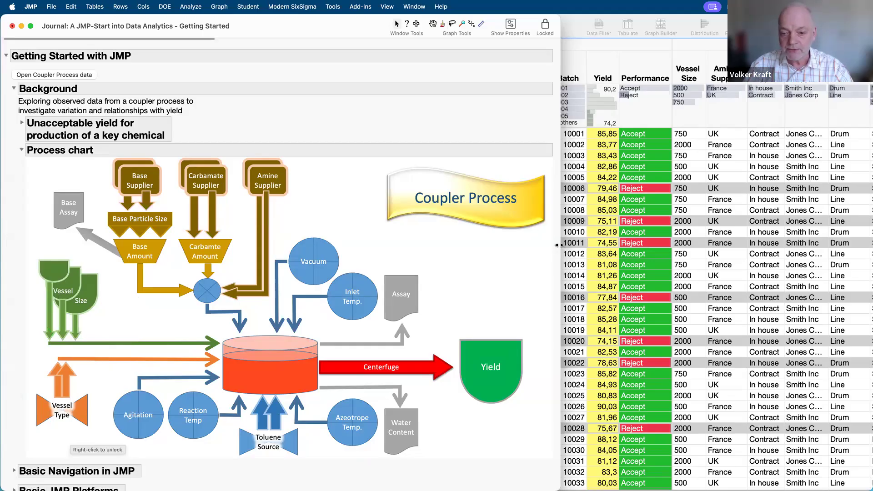
Narrow the journal window again, collapse the Process chart and expand the "Basic Navigation in JMP" section
left_click_drag(559, 245, 240, 254)
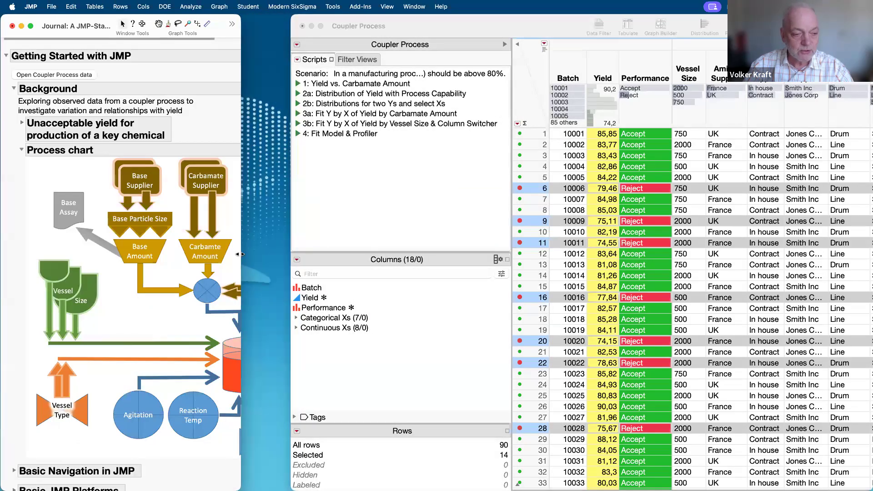
left_click(21, 150)
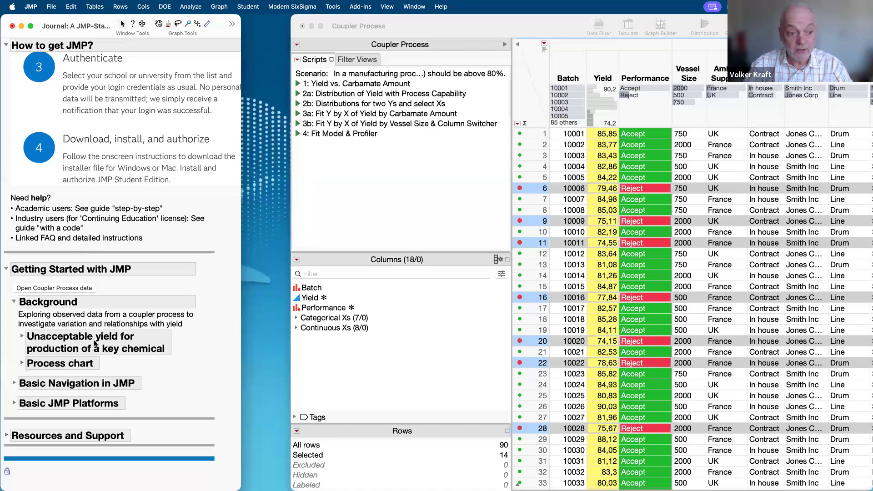
left_click(14, 384)
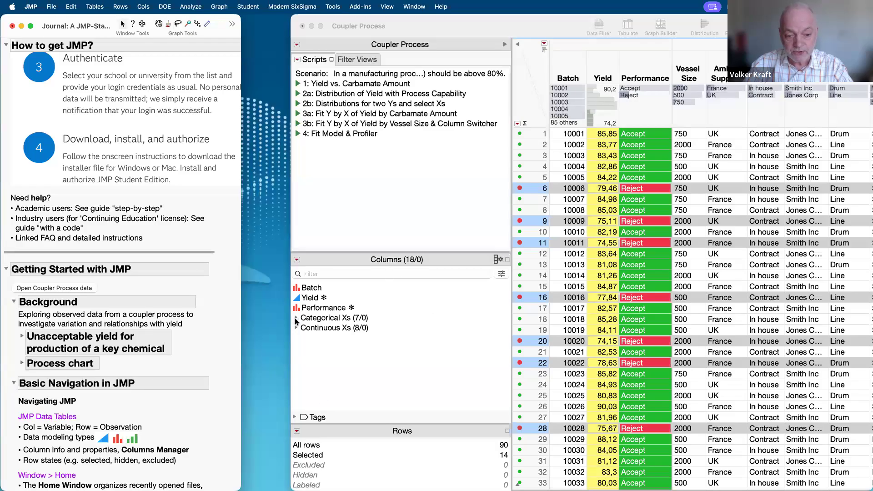
Expand the Categorical Xs and Continuous Xs column groups of the Coupler Process table and look over their columns
left_click(296, 318)
left_click(296, 318)
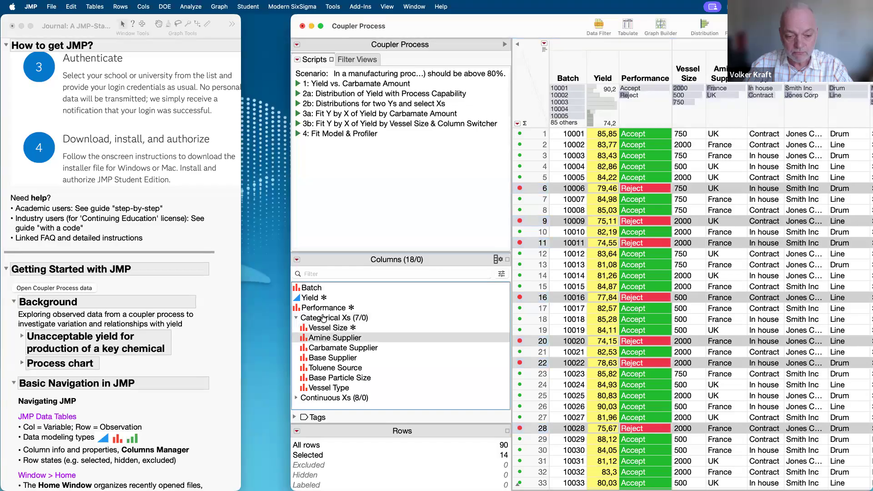
left_click(296, 398)
scroll(380, 395, "down", 4)
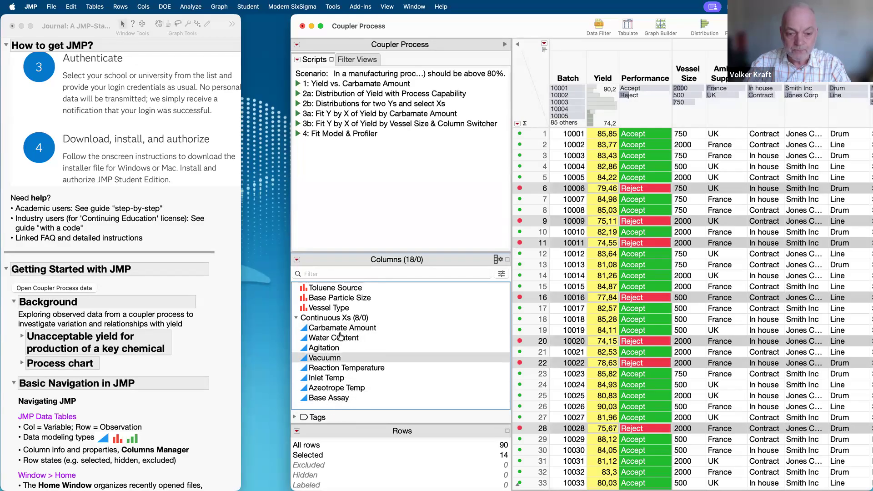
scroll(337, 331, "up", 3)
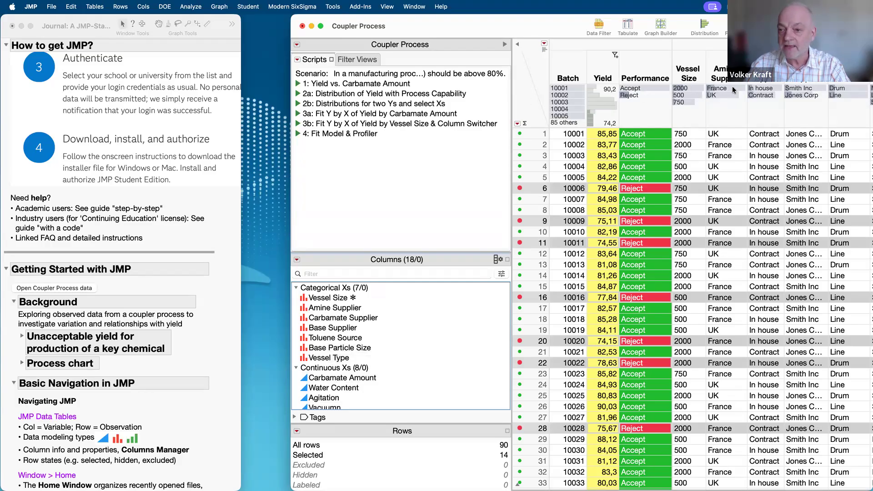
Highlight the batches with Vessel Size 2000 and 750 through the header graph, and clear the row selection
left_click(697, 90)
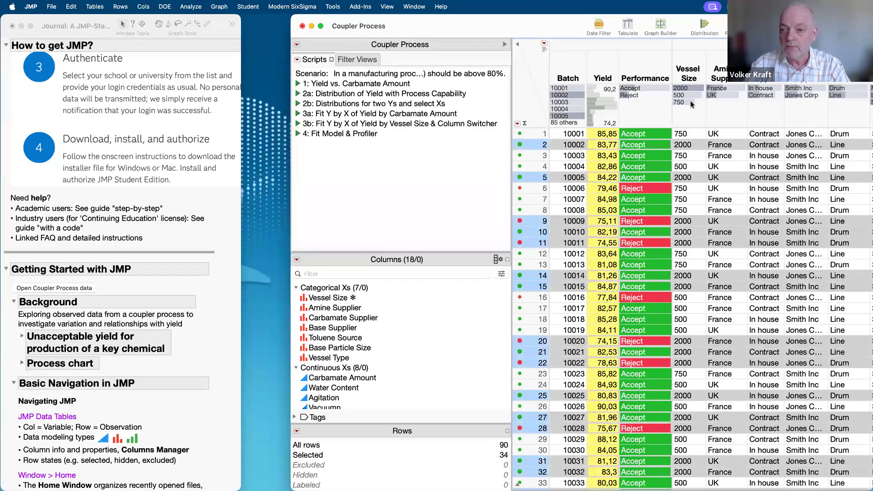
left_click(689, 97)
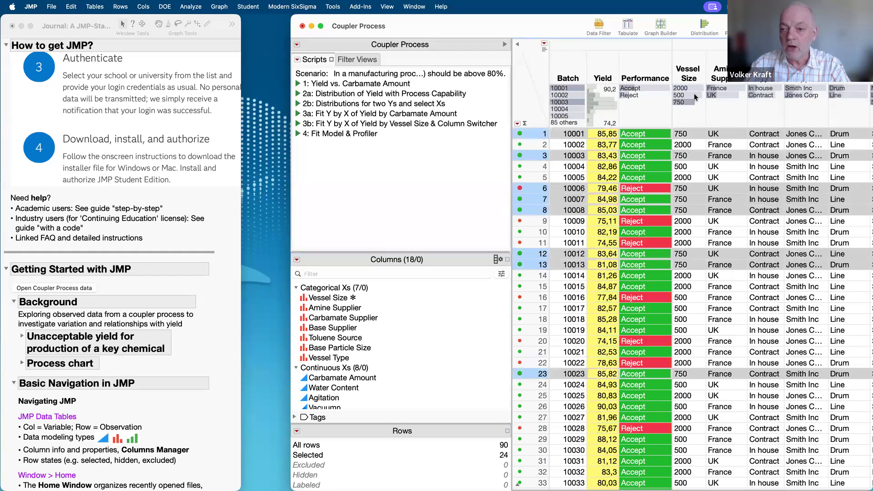
left_click(525, 98)
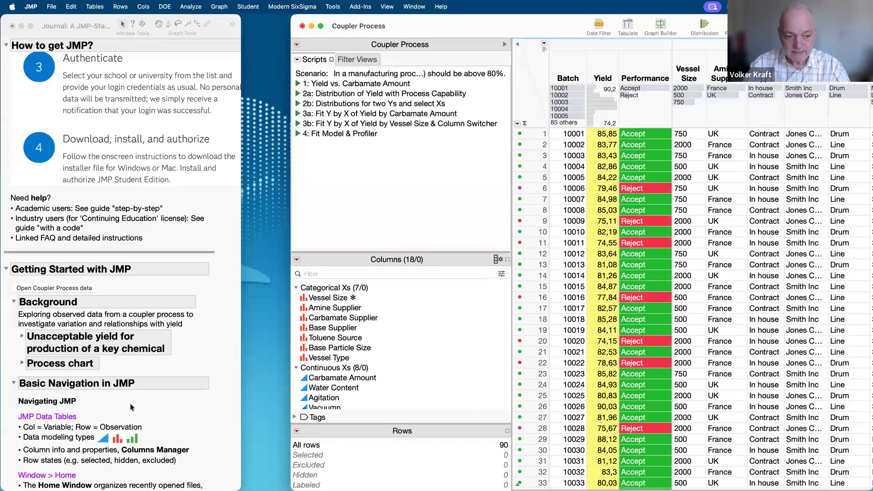
Extend the data table window up to the journal and highlight the journal's "Col = Variable; Row = Observation" line
scroll(130, 403, "down", 10)
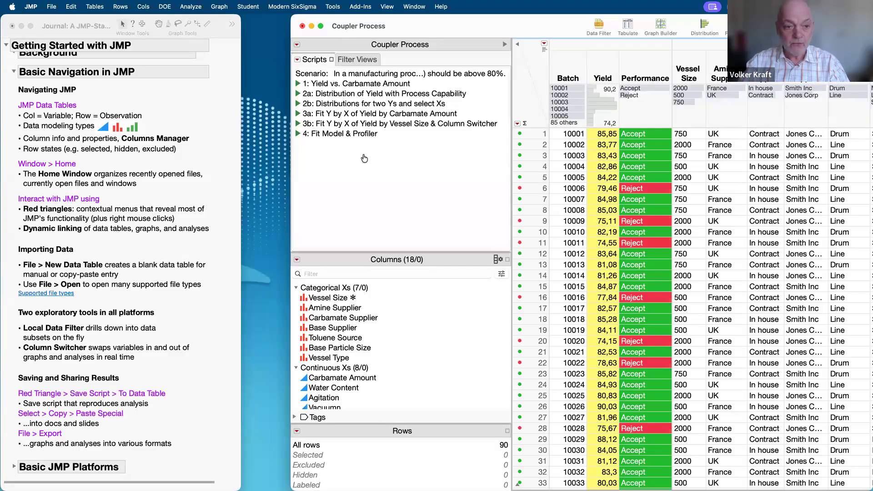
left_click_drag(289, 157, 242, 160)
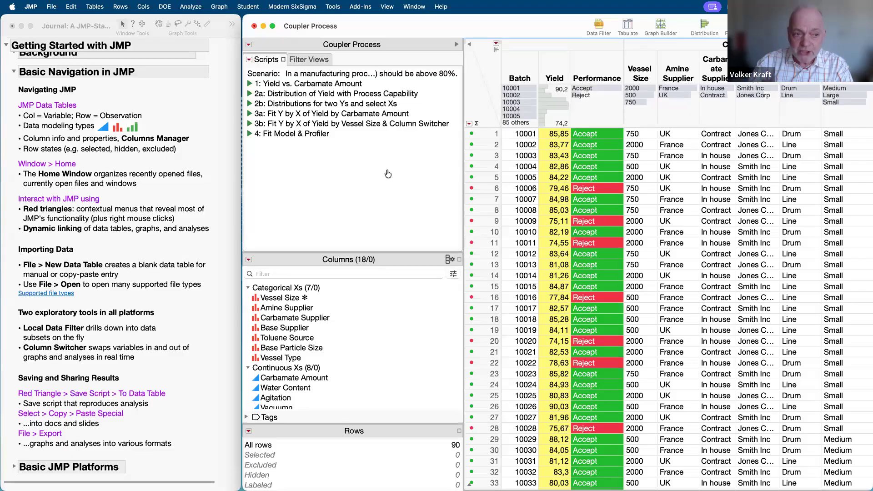
left_click(59, 121)
left_click(58, 121)
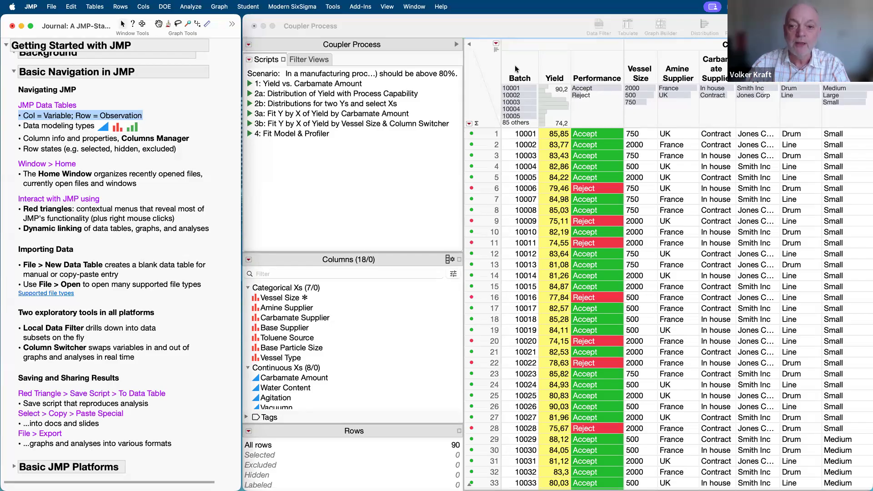
Look over the table's column list and the available table operations such as Transpose, without running any
scroll(371, 335, "up", 3)
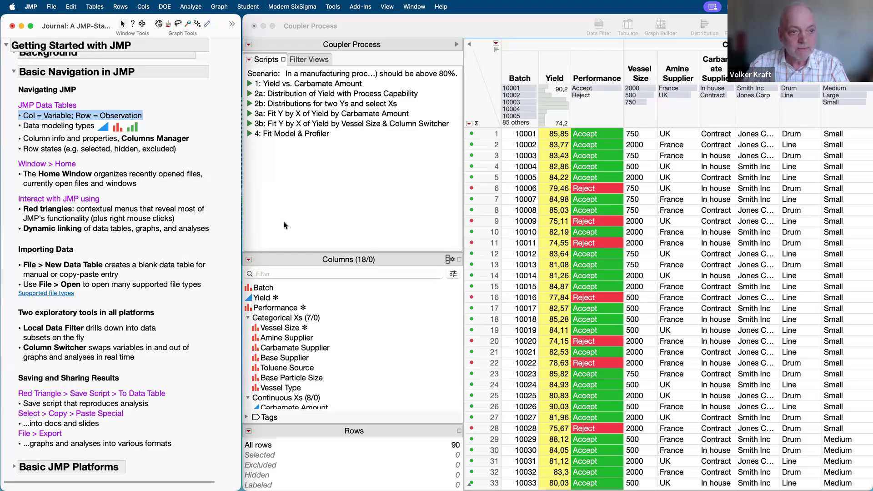
left_click(95, 7)
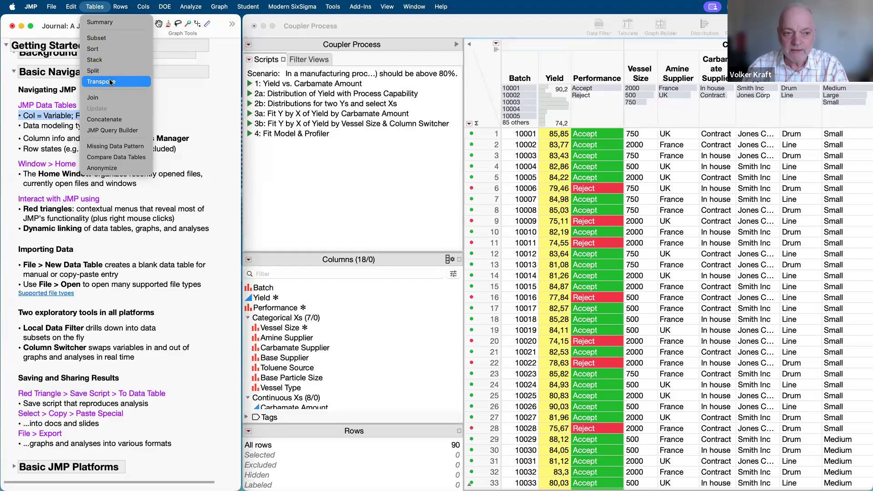
left_click(375, 211)
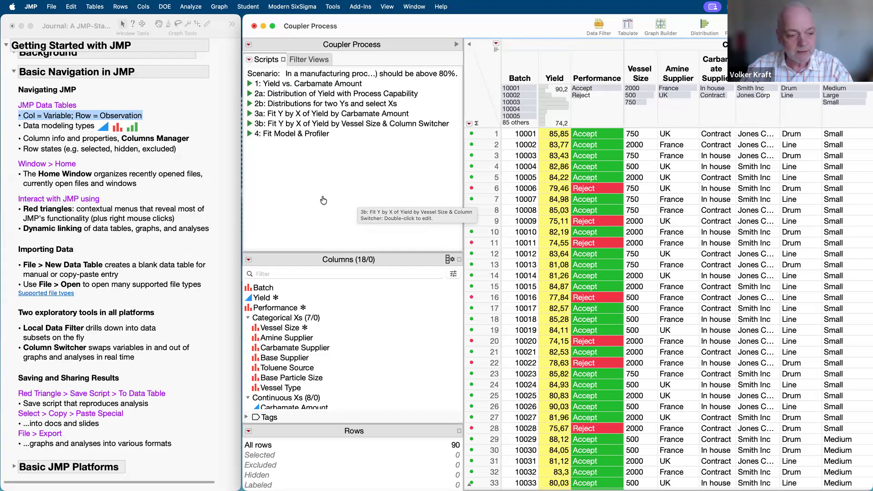
Expand the journal's "Basic JMP Platforms" section and its "1 - Interactive graphing" topic to show the full instructions
scroll(37, 385, "down", 3)
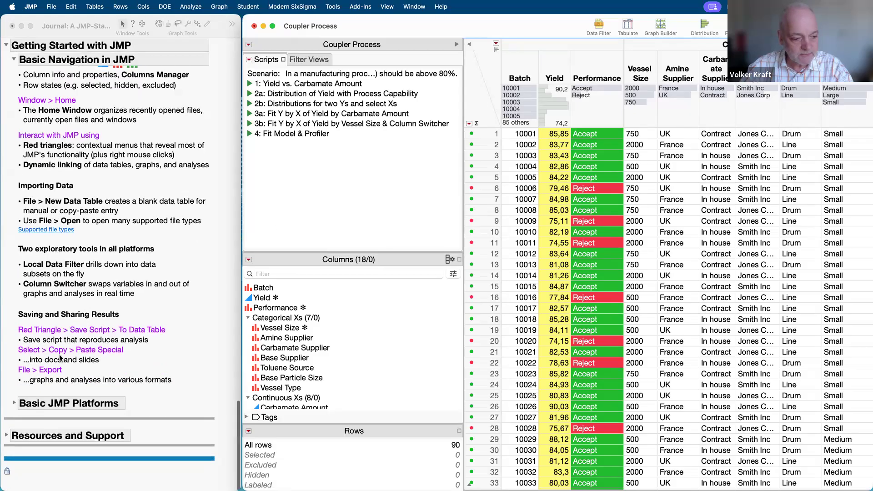
left_click(13, 405)
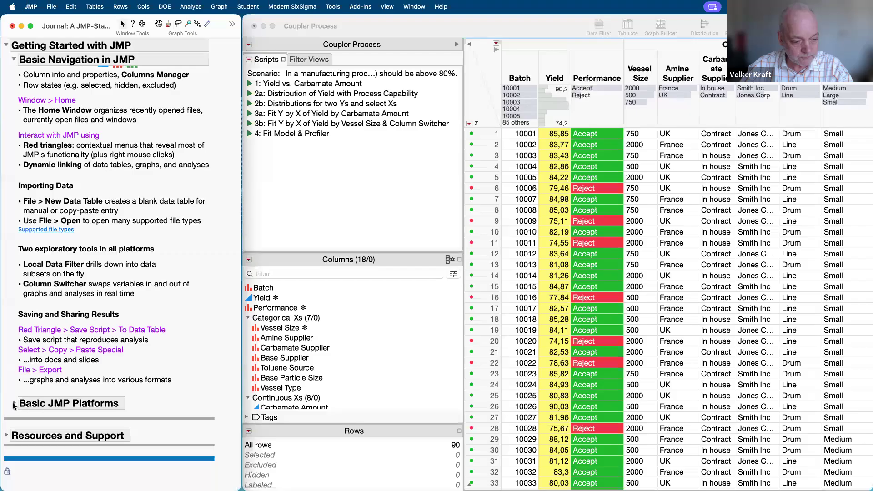
scroll(121, 338, "down", 4)
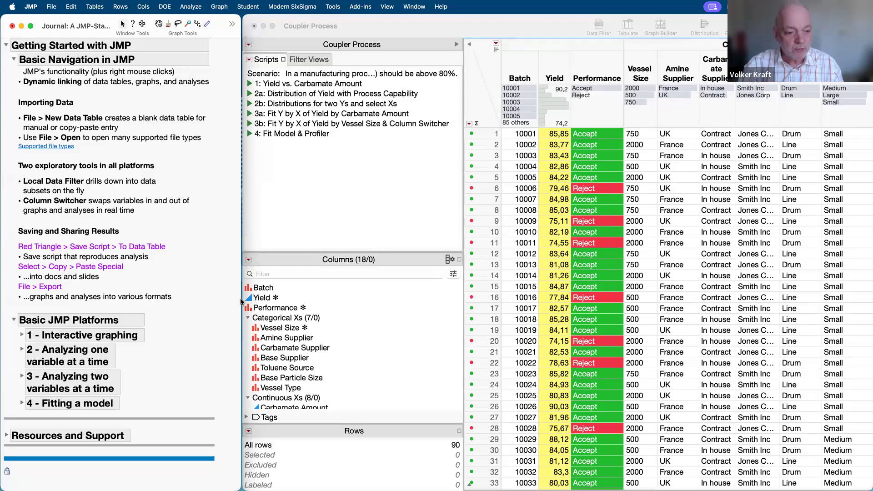
left_click(27, 337)
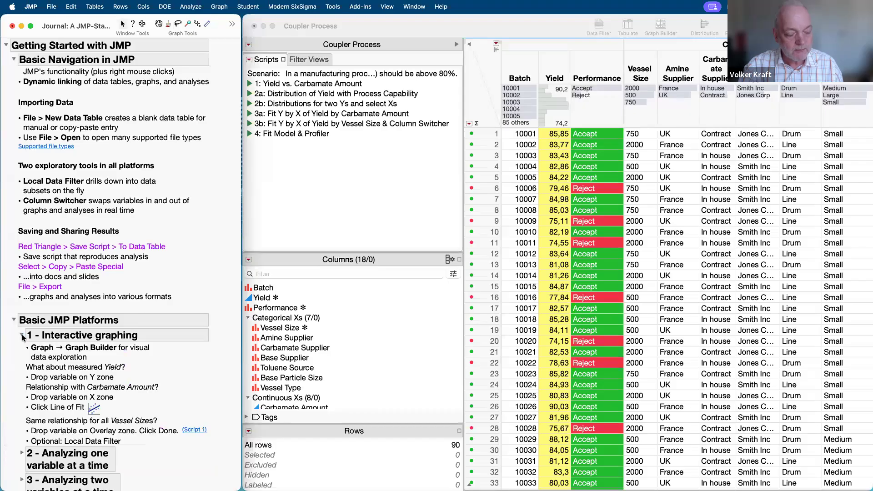
scroll(97, 396, "down", 5)
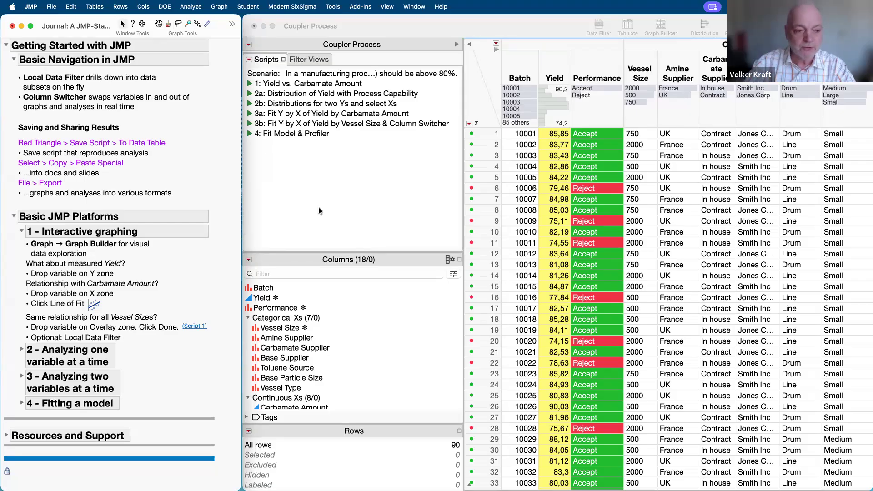
Launch Graph Builder for the Coupler Process table and enlarge its window beside the journal
left_click(219, 8)
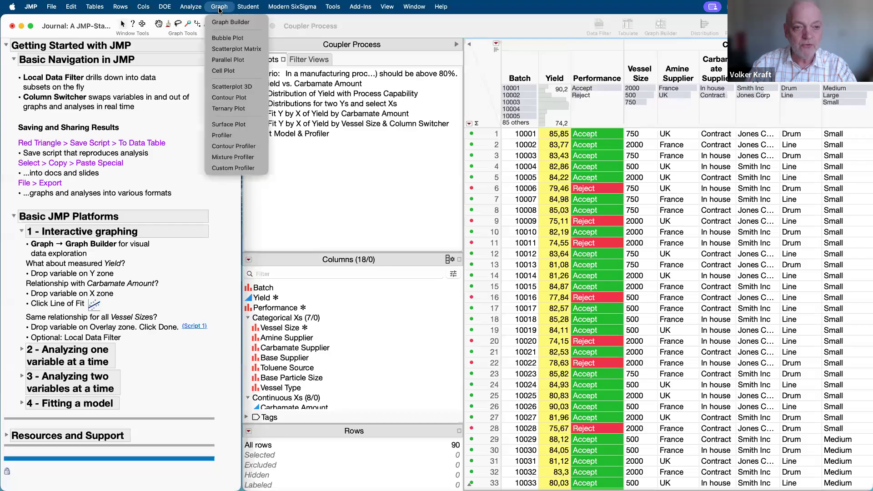
left_click(255, 26)
left_click_drag(227, 67, 439, 52)
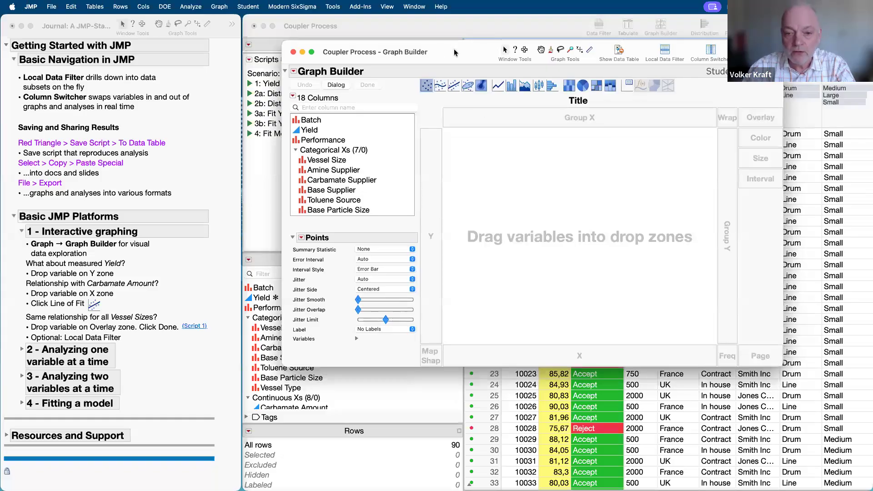
left_click_drag(778, 366, 827, 423)
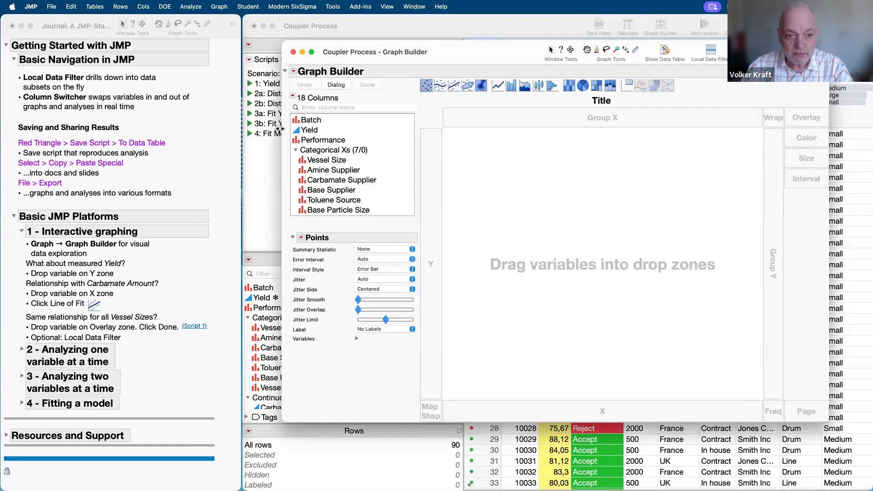
left_click_drag(280, 128, 262, 129)
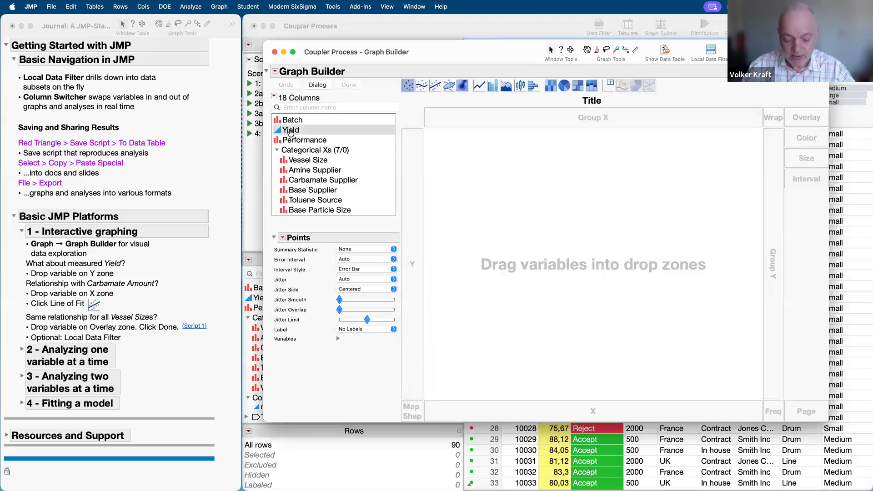
Plot Yield on the Y axis against Carbamate Amount on the X axis, lengthening the column list and the graph window
left_click_drag(290, 131, 407, 202)
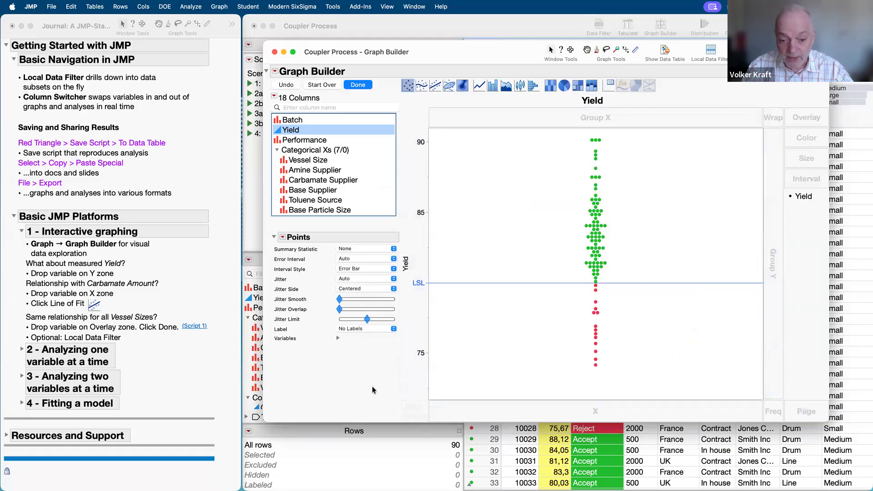
mouse_move(350, 390)
left_mouse_down()
mouse_move(419, 290)
mouse_move(421, 311)
left_mouse_up()
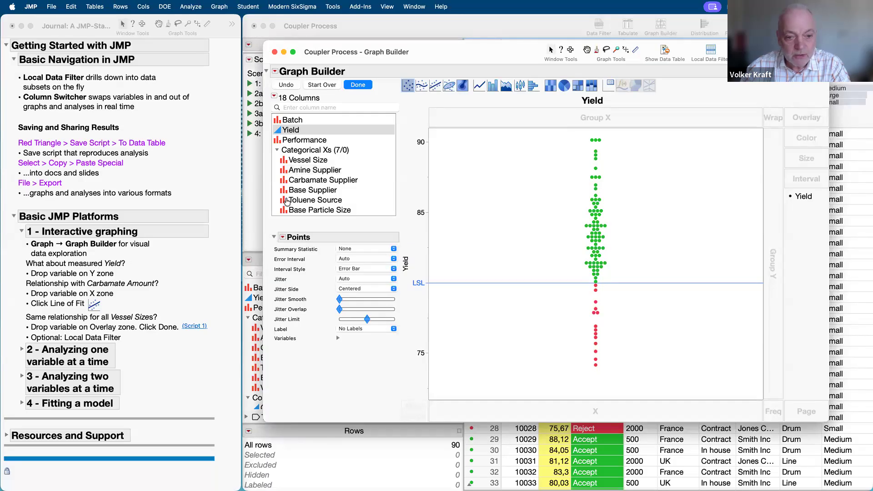
scroll(308, 184, "down", 5)
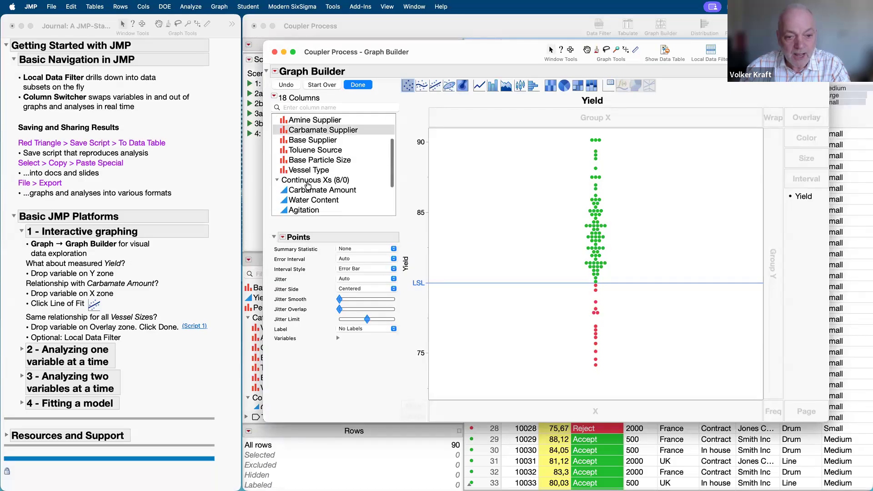
left_click_drag(309, 217, 316, 272)
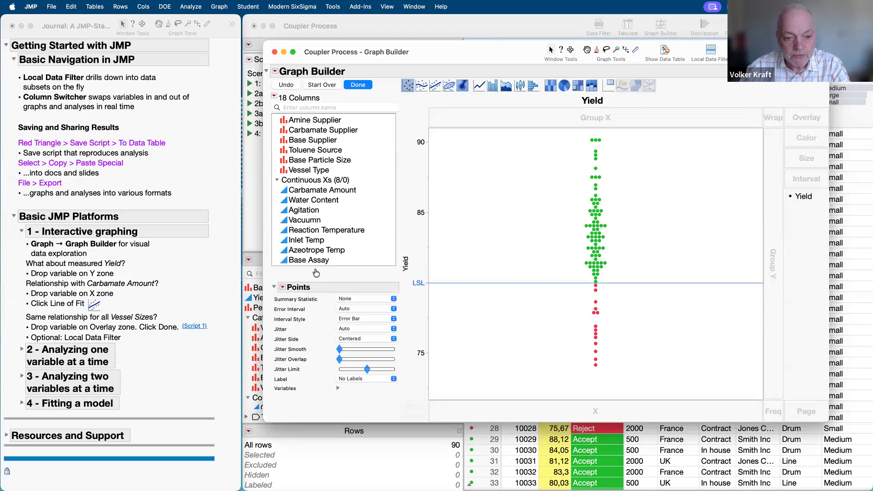
left_click(321, 191)
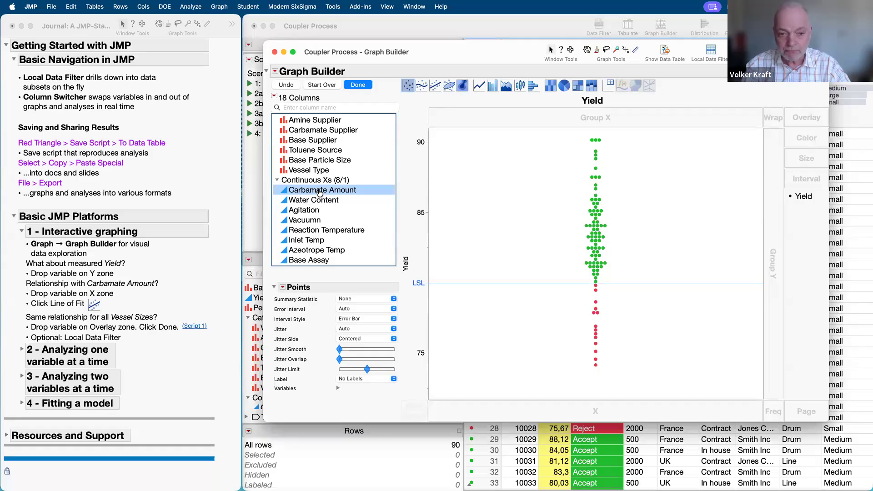
left_click_drag(319, 193, 606, 411)
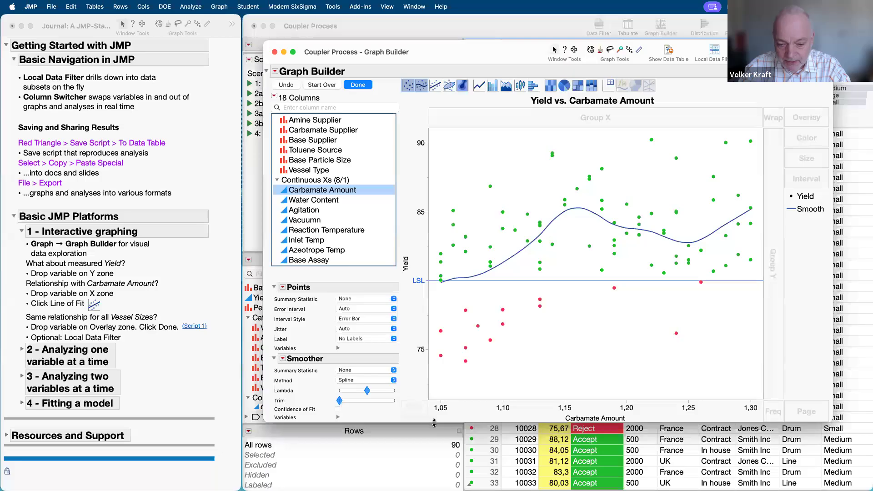
left_click_drag(435, 423, 435, 444)
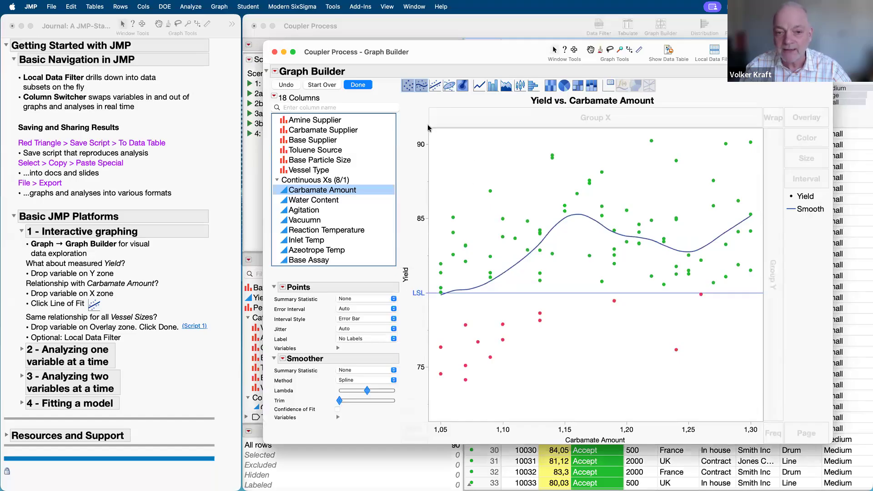
Flatten the smoother curve by raising its Lambda and turn on the Confidence of Fit band
left_click(408, 117)
mouse_move(407, 114)
left_mouse_down()
mouse_move(409, 96)
mouse_move(405, 102)
mouse_move(420, 99)
left_mouse_up()
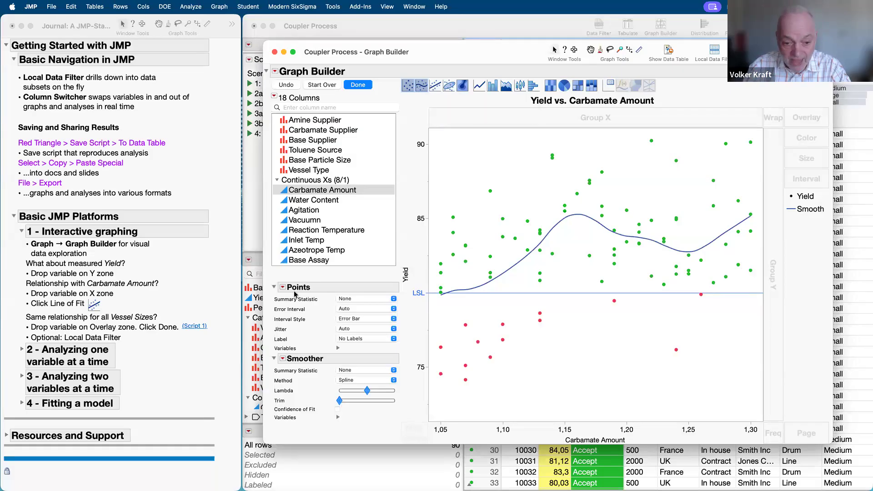
mouse_move(366, 393)
left_mouse_down()
mouse_move(343, 394)
mouse_move(384, 396)
mouse_move(345, 396)
mouse_move(375, 393)
left_mouse_up()
left_click(337, 409)
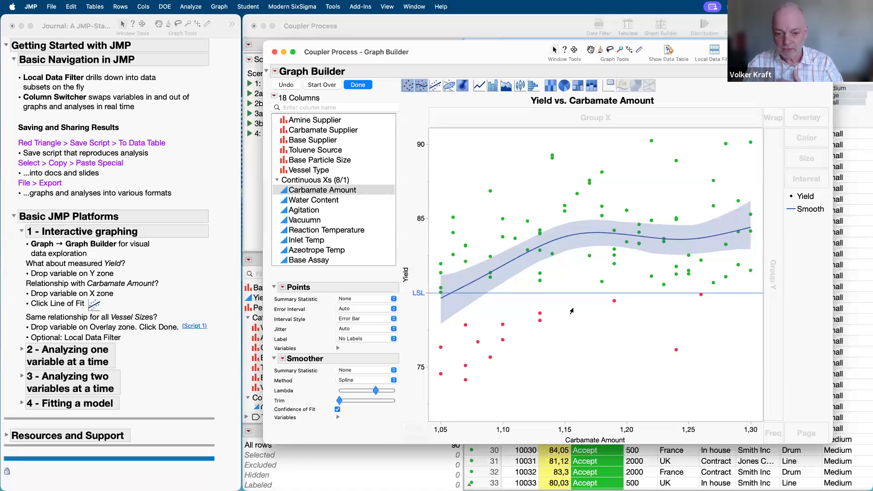
mouse_move(375, 391)
left_mouse_down()
mouse_move(368, 393)
mouse_move(386, 392)
left_mouse_up()
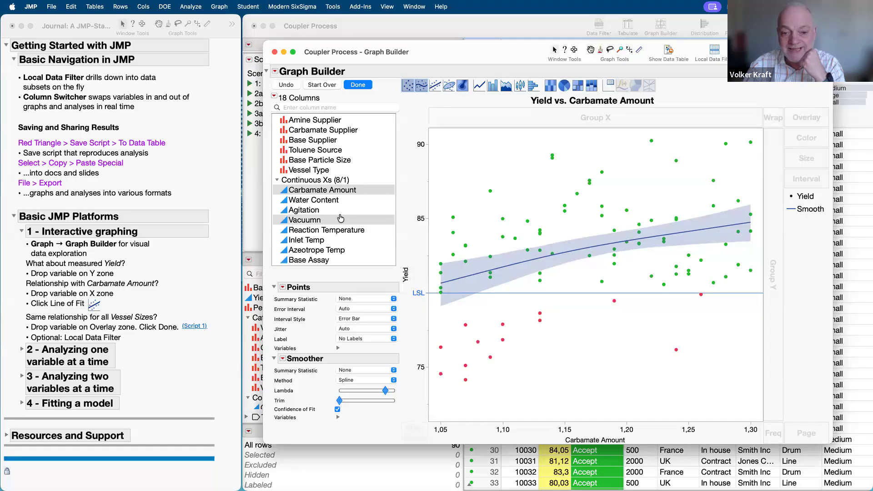
Add Vessel Size as the overlay variable of the Yield vs. Carbamate Amount graph
scroll(341, 218, "up", 3)
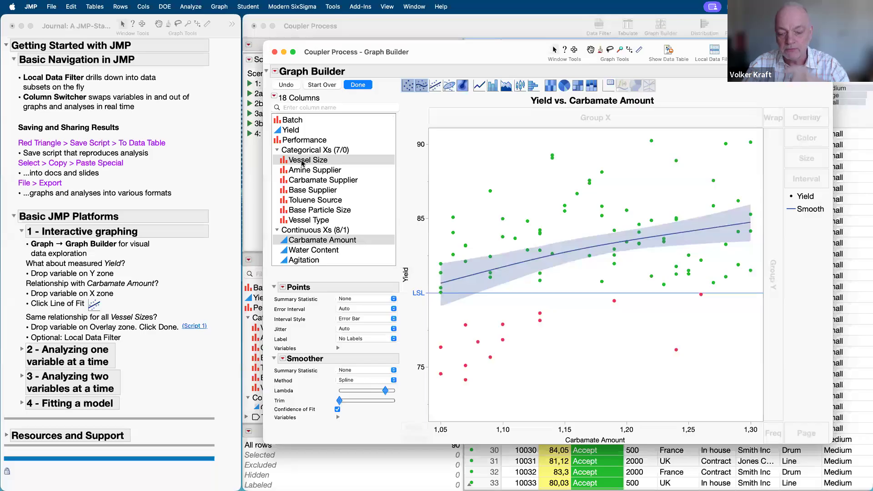
left_click_drag(300, 163, 808, 124)
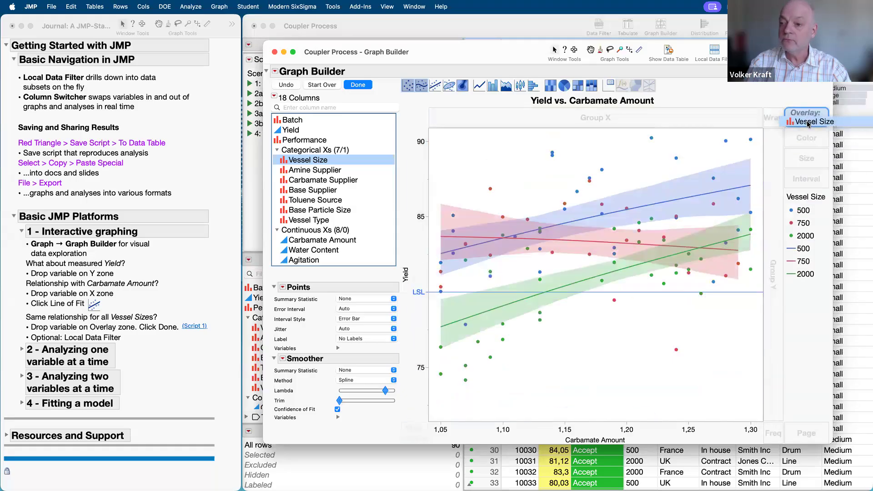
left_click_drag(807, 124, 807, 123)
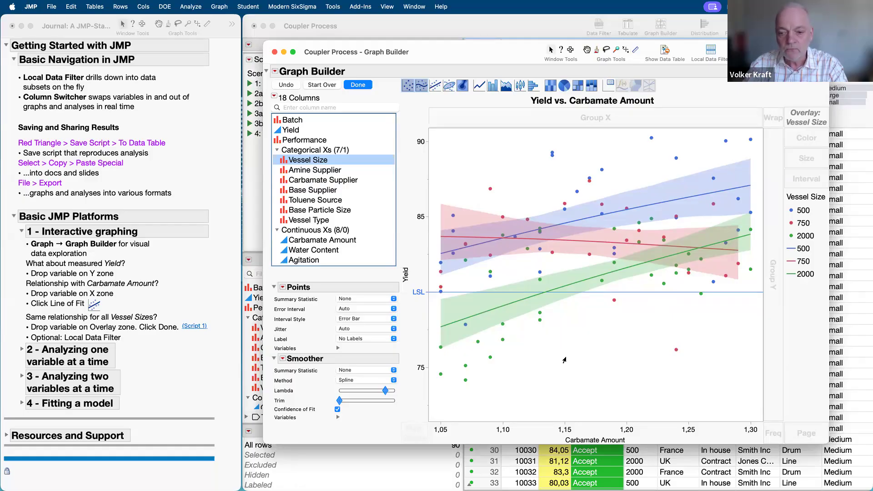
Replace the smoother with a Line of Fit for each vessel size and finish the graph
left_click(435, 87)
mouse_move(496, 266)
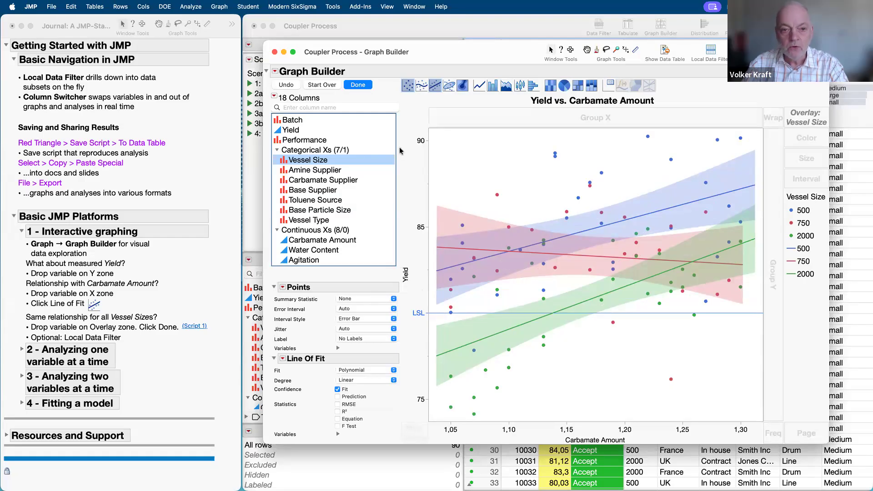
left_click(358, 85)
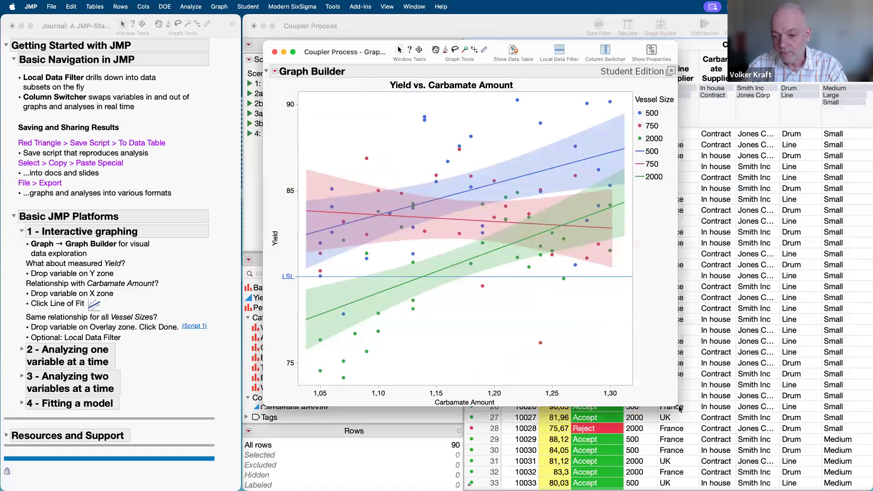
Bring the finished graph window to the front, clear the row selection, and enlarge the window
left_click(679, 408)
key("ctrl+Up")
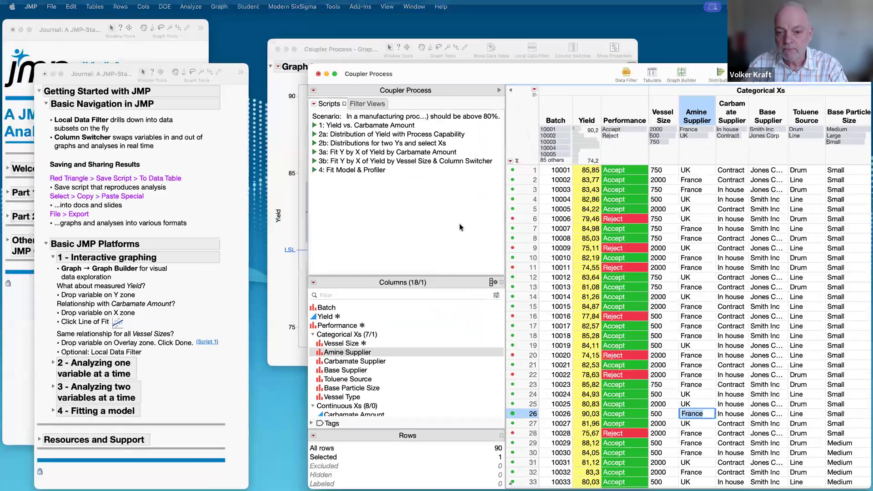
left_click(506, 219)
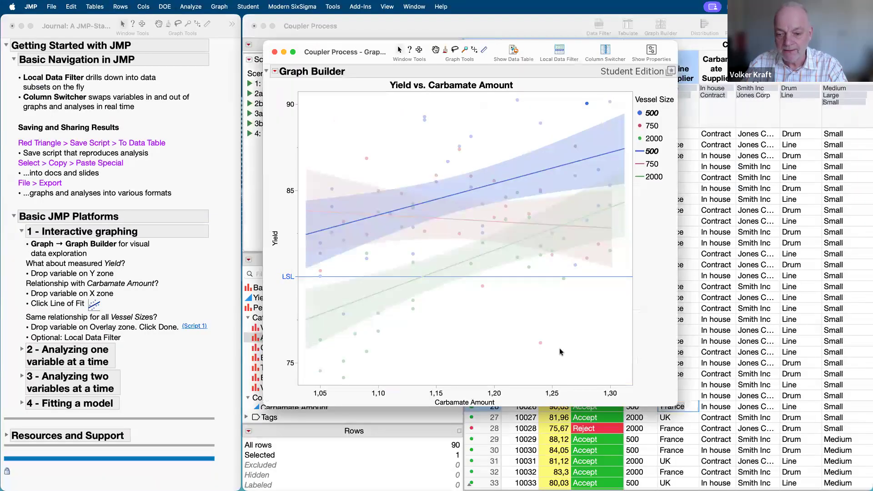
left_click(560, 353)
left_click_drag(674, 403, 700, 434)
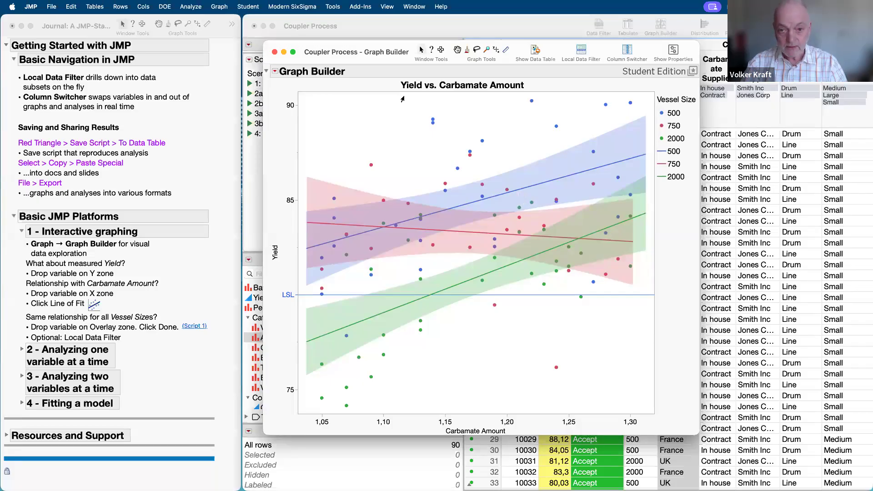
Select the graph points above about 85 Yield, check the matching table rows, then clear the selection and return to the graph
left_click_drag(432, 99, 644, 205)
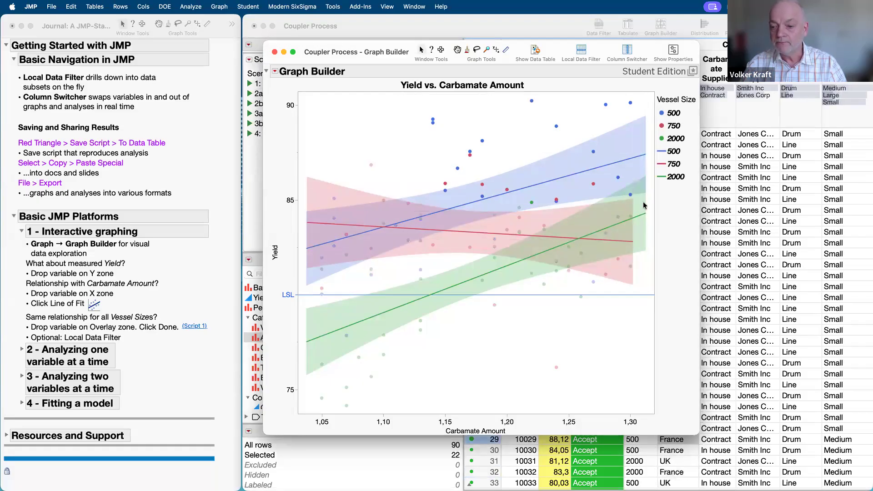
left_click(761, 217)
left_click(481, 77)
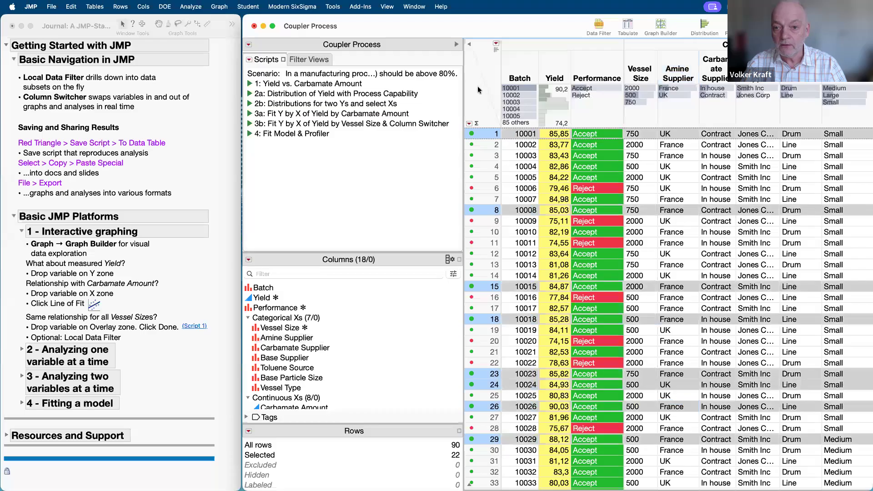
key("ctrl+Up")
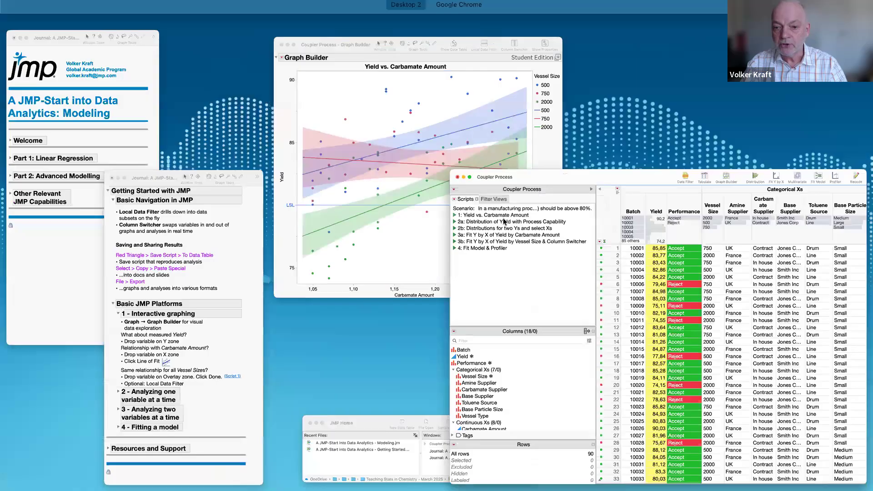
left_click(395, 141)
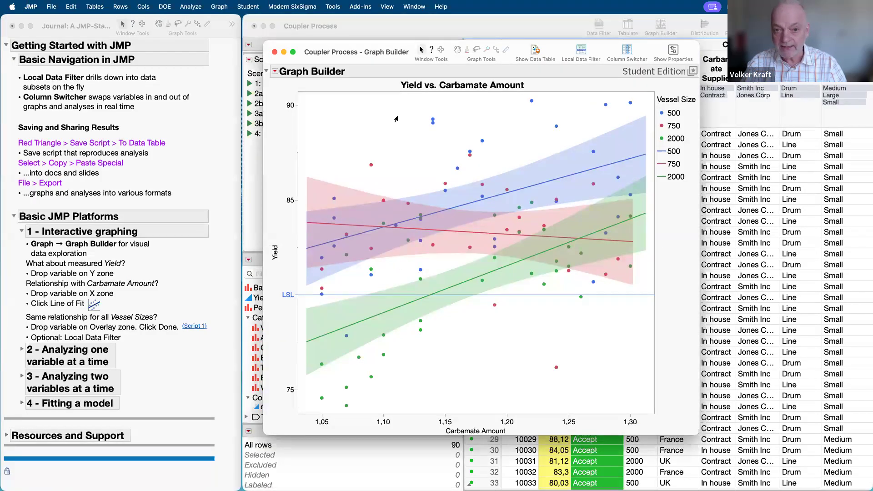
Select the graph points above about 83 Yield, view them with graph and table side by side, and clear the selection
left_click_drag(401, 97, 648, 240)
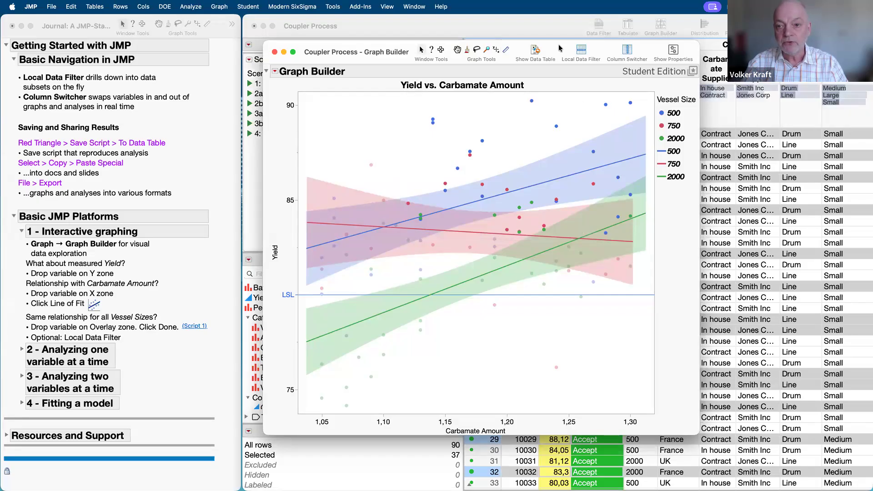
left_click_drag(561, 49, 453, 55)
left_click_drag(341, 42, 215, 33)
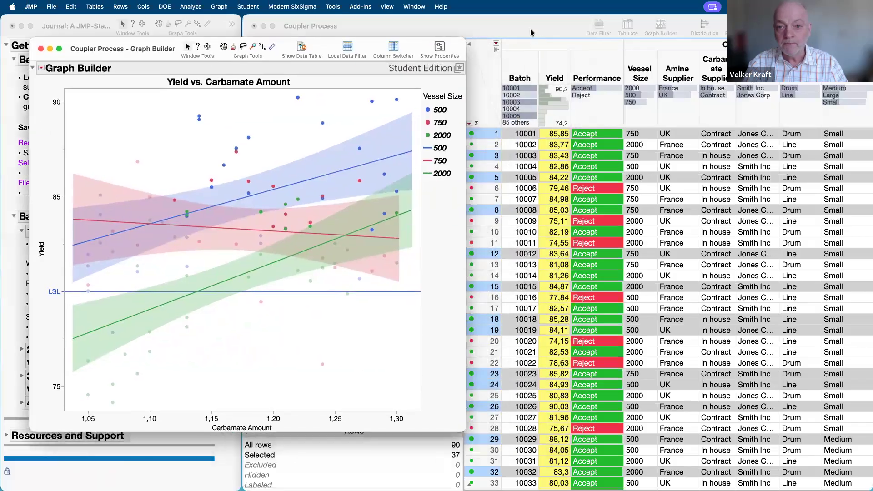
left_click(534, 33)
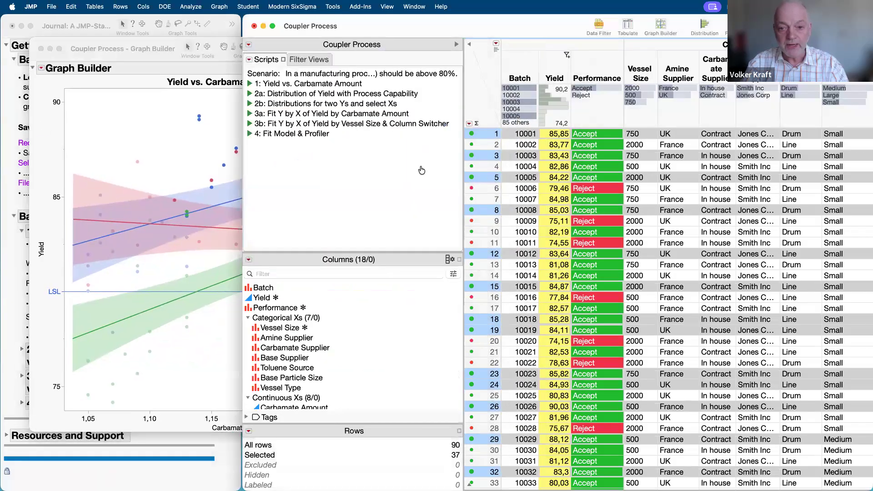
left_click(473, 100)
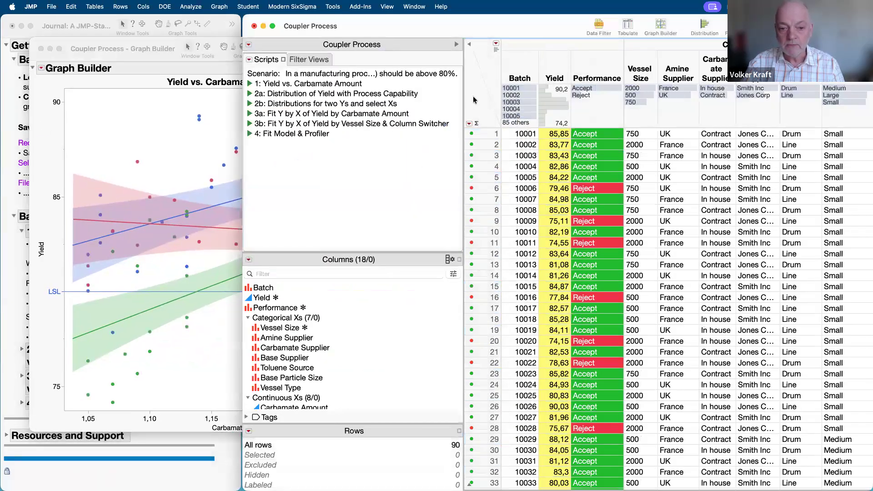
Select table rows 1 to 24 to highlight their points in the graph, then uncover the journal and clear the selection
left_click(482, 134)
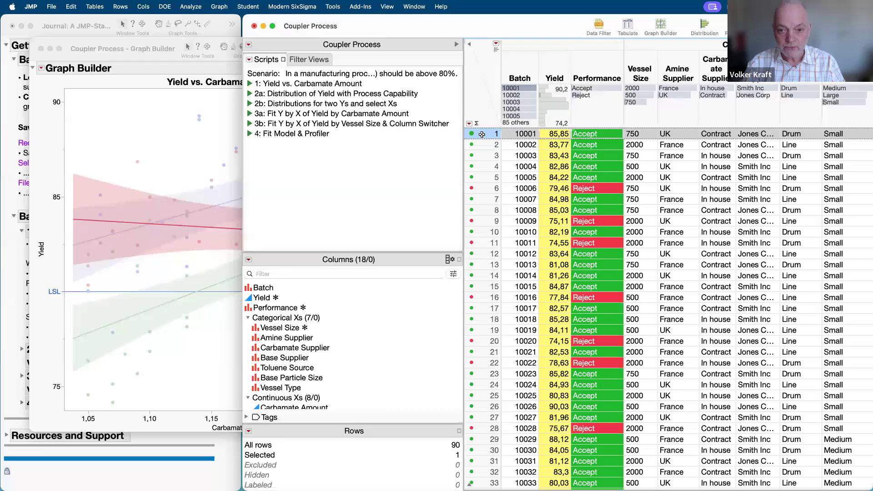
left_click_drag(481, 135, 475, 385)
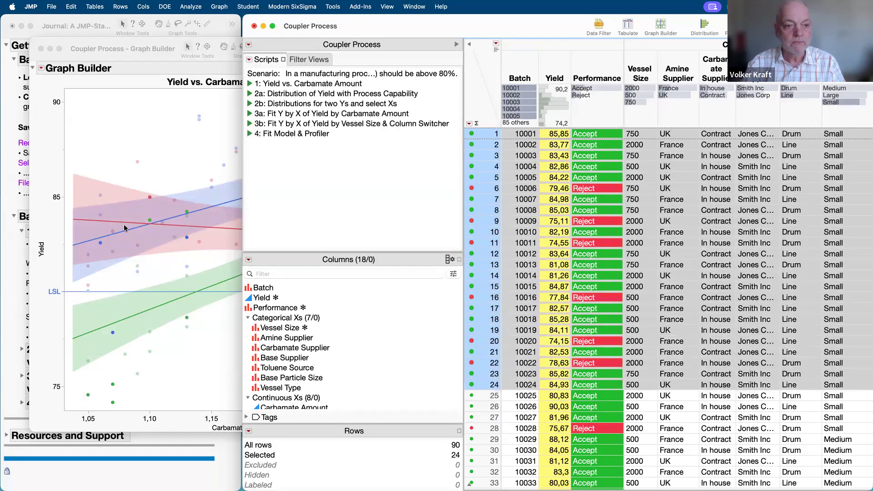
left_click(149, 131)
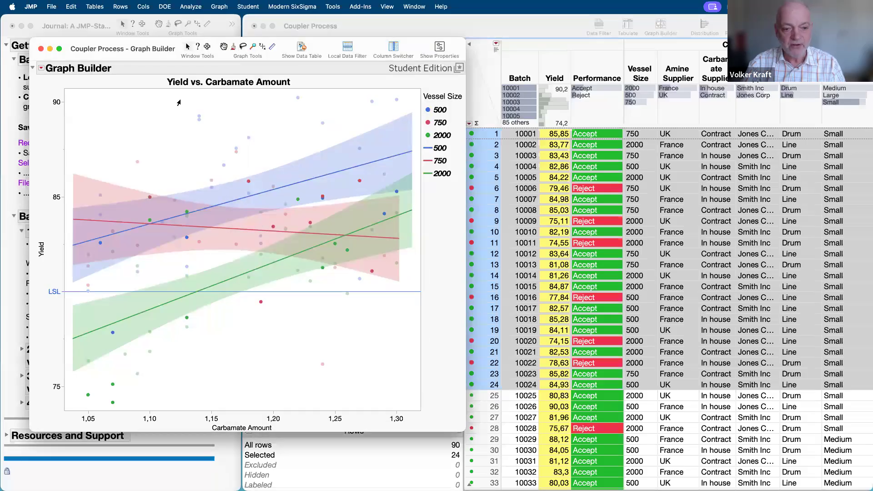
left_click_drag(420, 28, 450, 52)
left_click(378, 126)
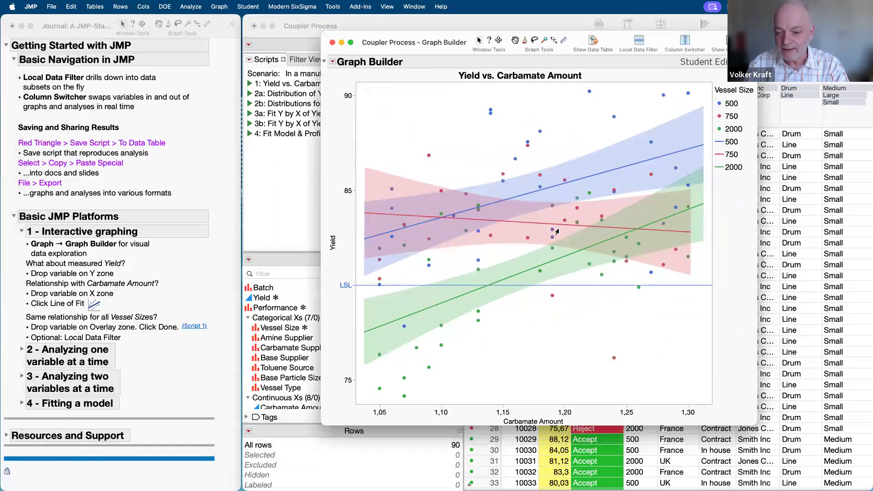
Inspect the outlying low-Yield point for Vessel Size 750 and look at the options available for the graph
mouse_move(613, 361)
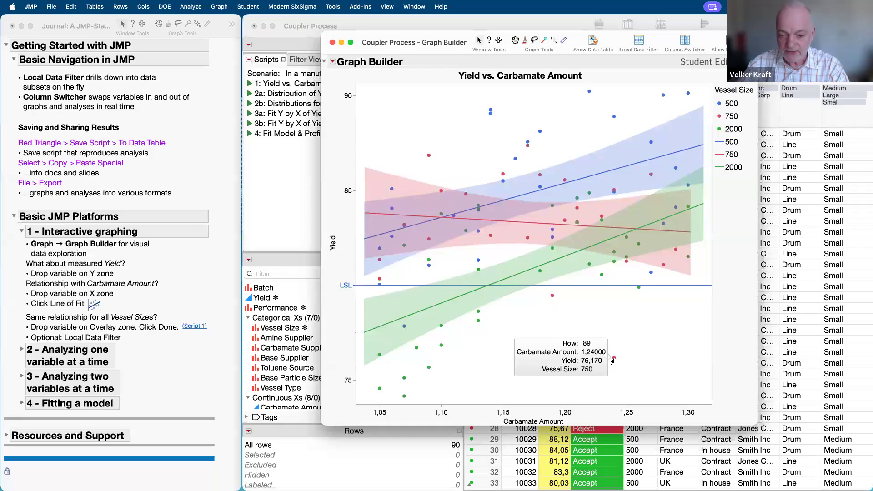
right_click(613, 362)
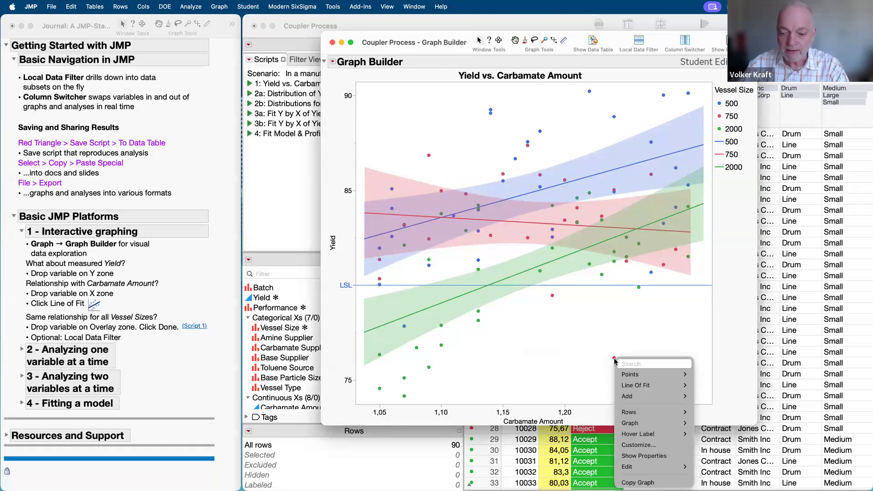
mouse_move(637, 391)
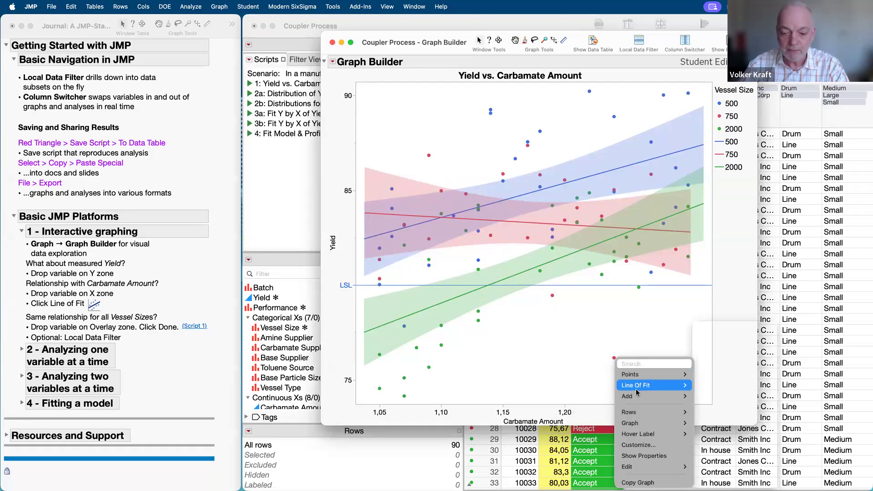
left_click(643, 341)
mouse_move(611, 362)
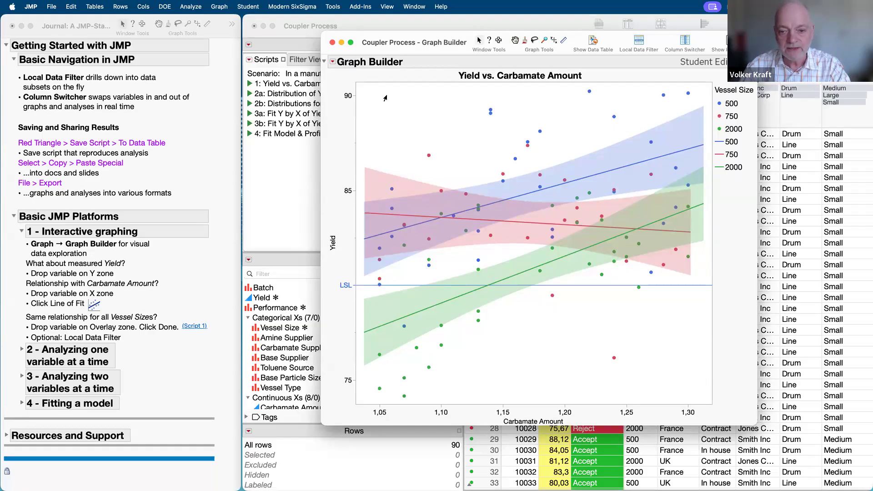
Show the graph's control panel again, start over, and plot Yield on Y against Vessel Size on X
left_click(333, 62)
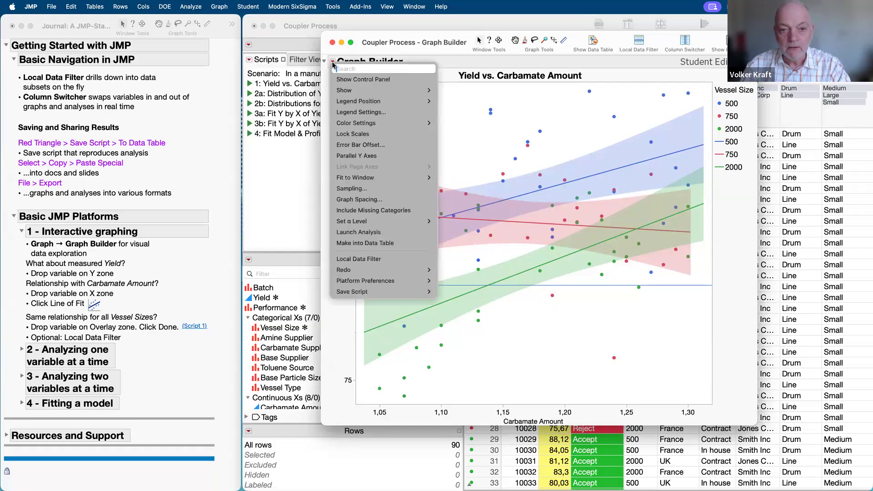
left_click(364, 80)
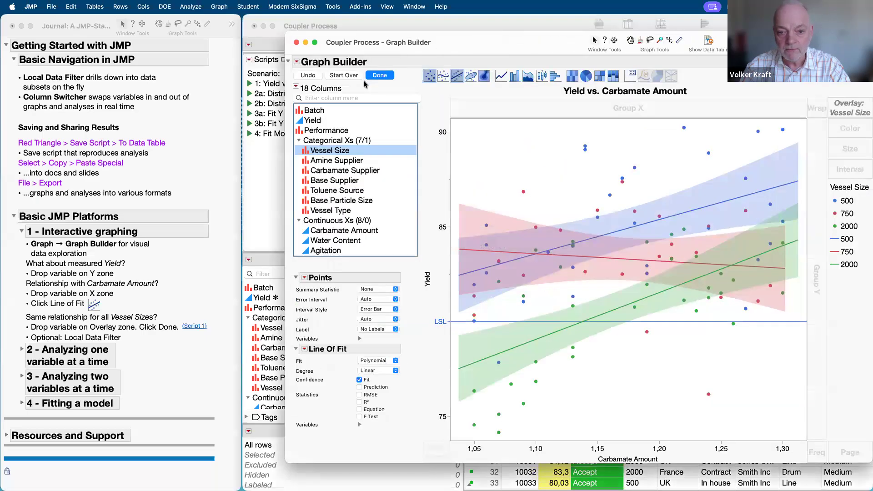
left_click_drag(462, 43, 349, 27)
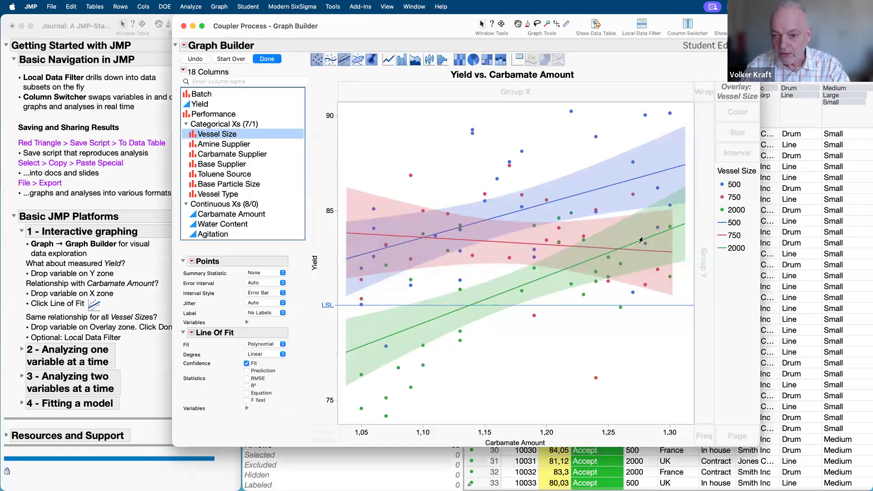
mouse_move(527, 294)
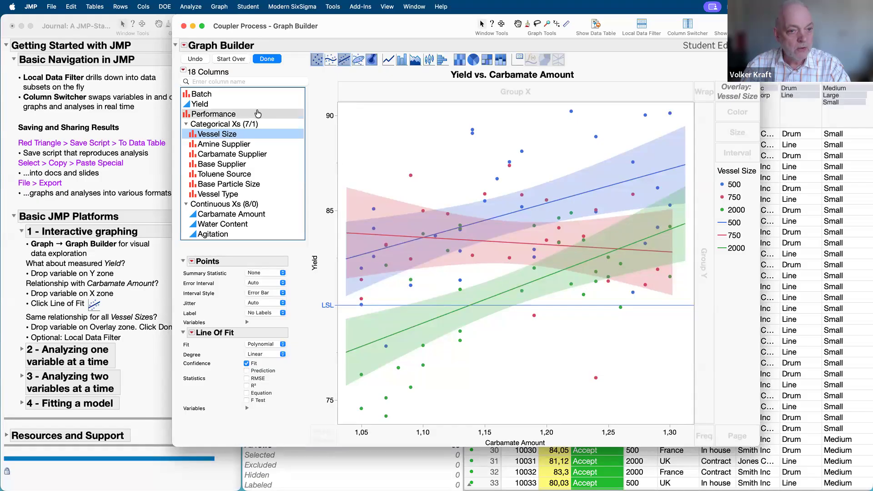
left_click(235, 59)
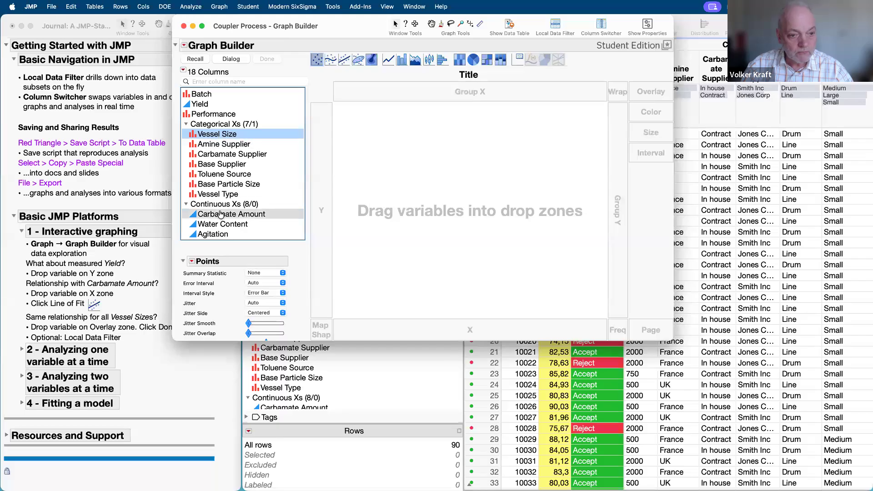
left_click_drag(213, 108, 318, 146)
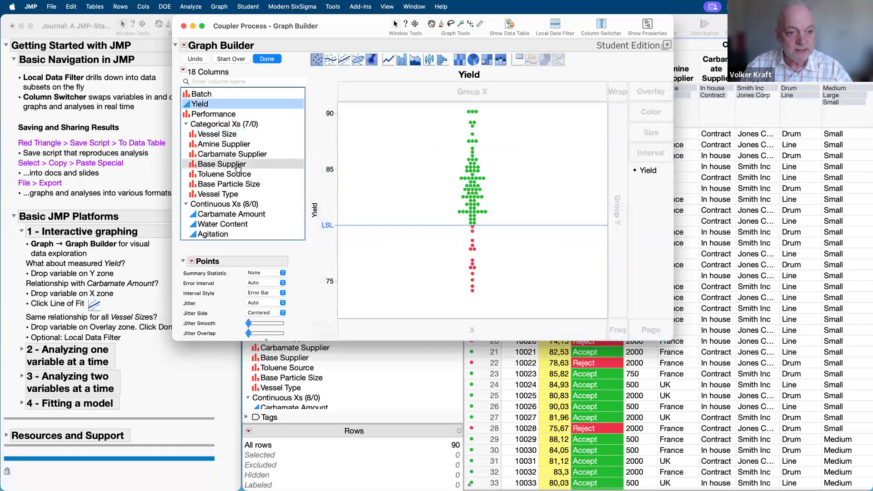
left_click_drag(253, 135, 485, 322)
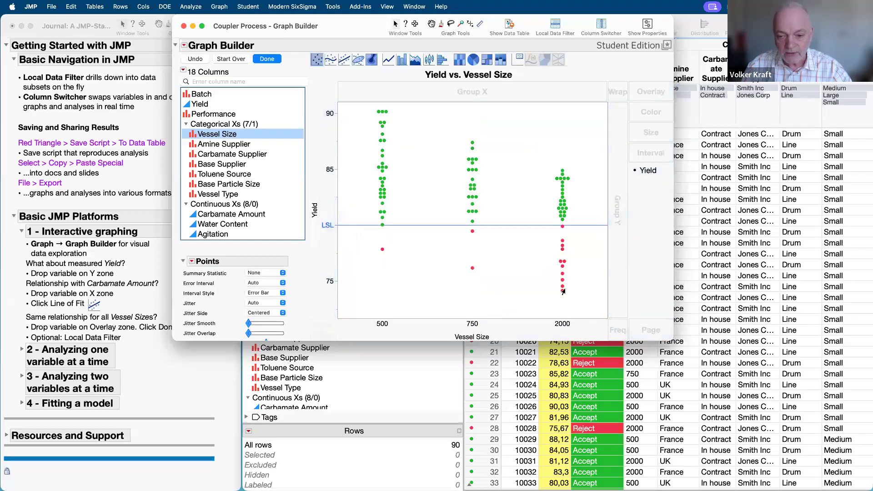
Add box plots and contours to the Yield by Vessel Size graph, and remove the points and the contours
left_click(429, 59)
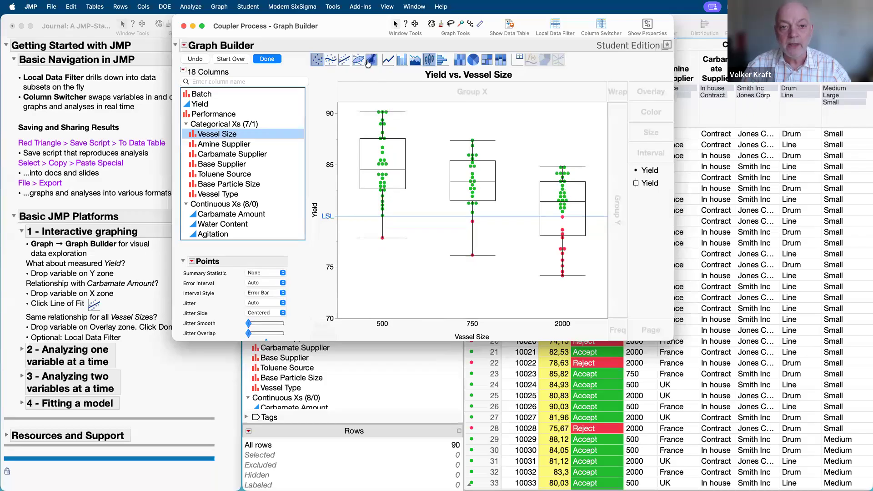
left_click_drag(371, 62, 397, 148)
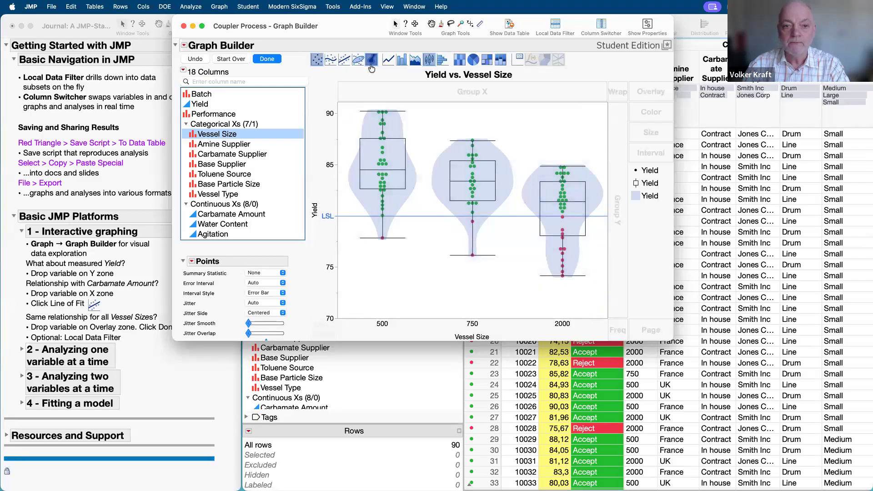
left_click(317, 64, "shift")
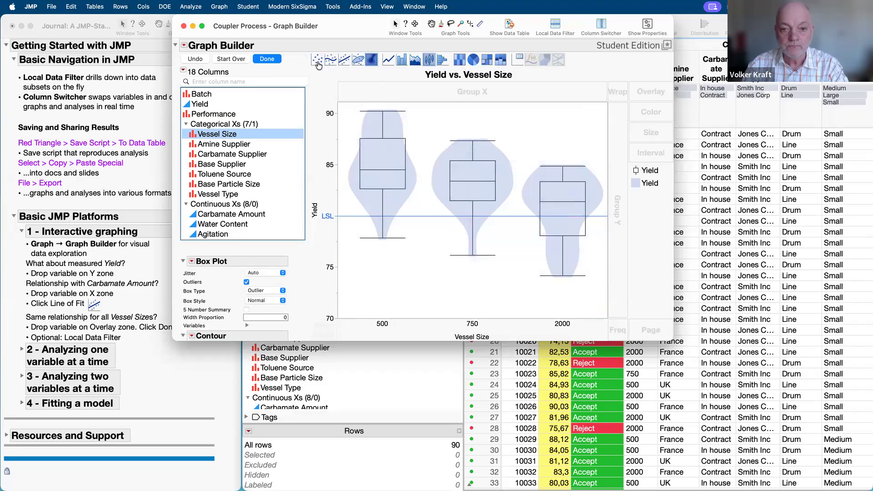
left_click(370, 63, "shift")
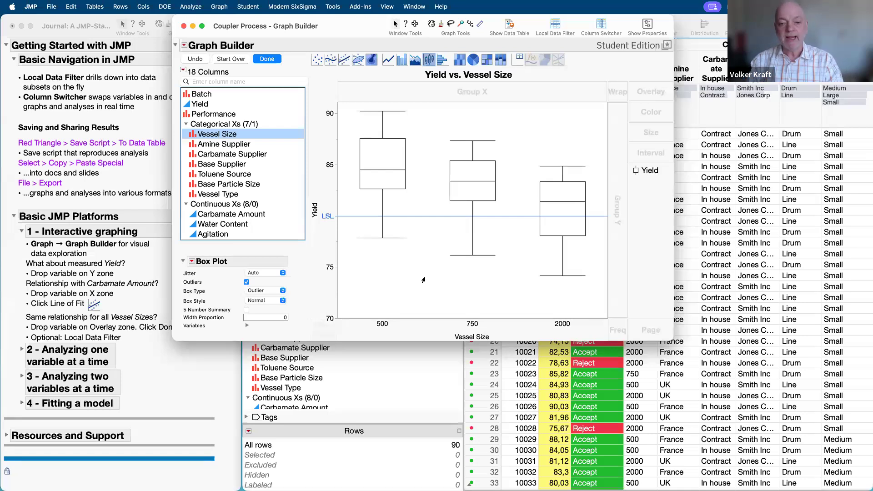
Start the graph over and show the whole Continuous Xs group on X as a parallel plot
left_click(232, 60)
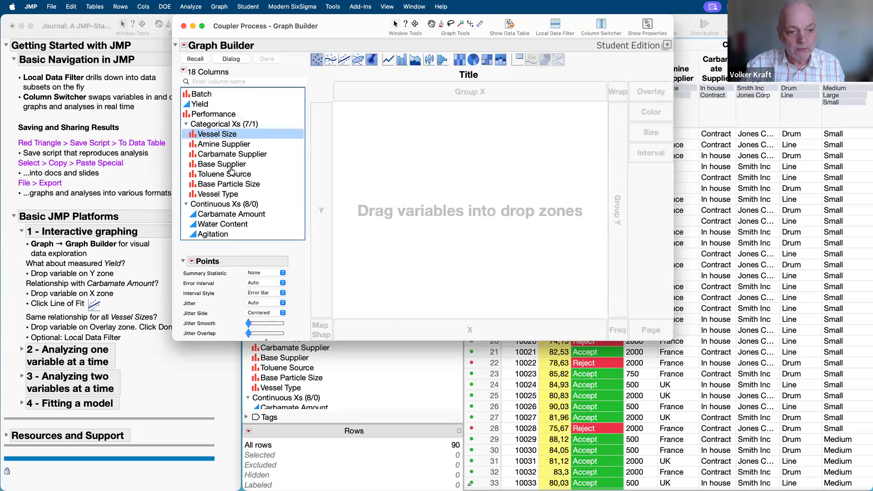
left_click(222, 206)
left_click_drag(222, 205, 460, 337)
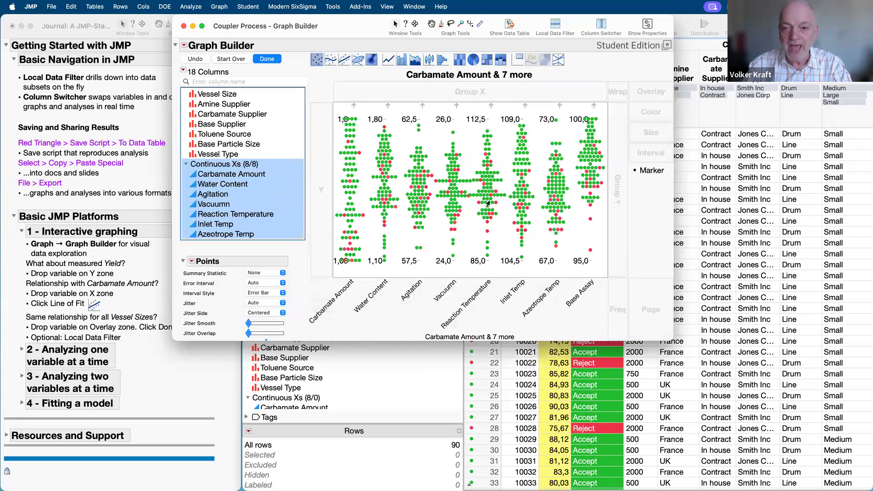
left_click(558, 59)
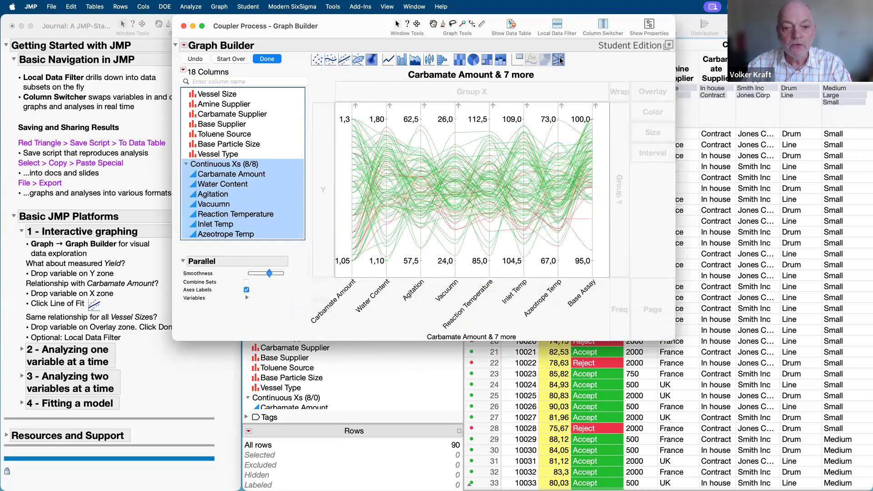
Select the parallel plot lines with high Carbamate Amount, then close the graph window and clear the row selection
mouse_move(583, 139)
left_mouse_down()
mouse_move(325, 104)
mouse_move(359, 152)
mouse_move(360, 187)
mouse_move(363, 175)
left_mouse_up()
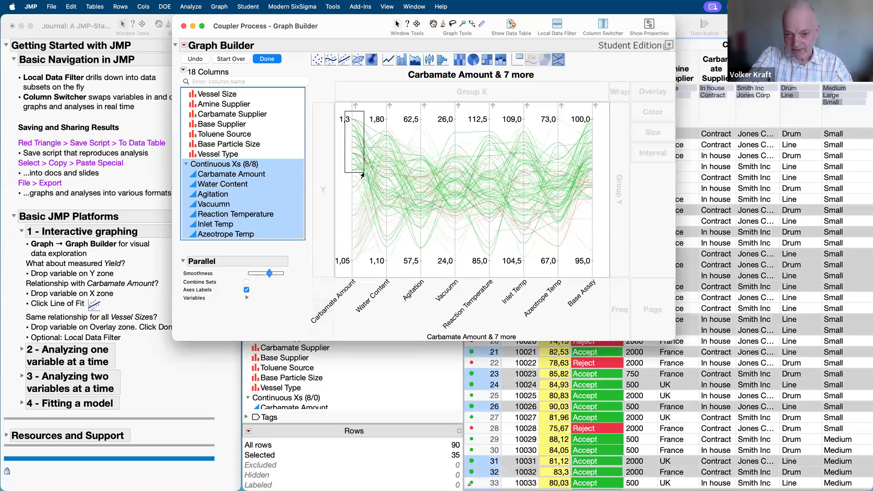
mouse_move(364, 187)
left_mouse_down()
mouse_move(364, 132)
mouse_move(364, 172)
mouse_move(353, 182)
left_mouse_up()
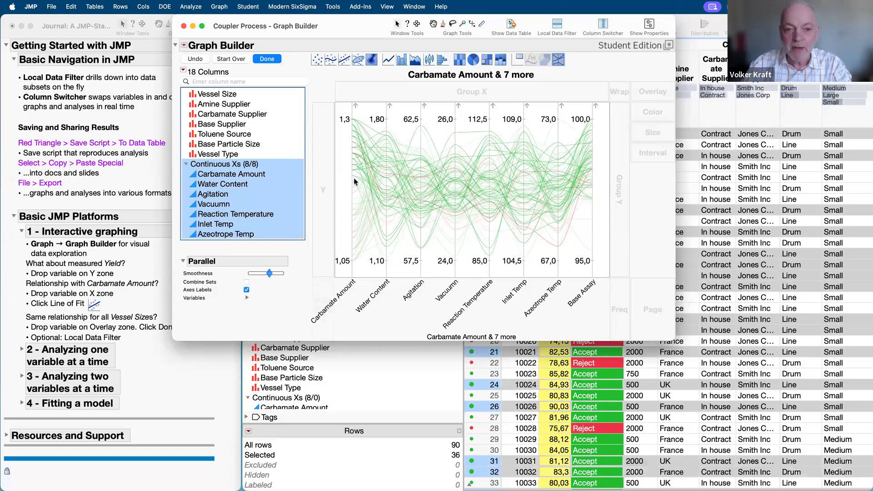
left_click(183, 27)
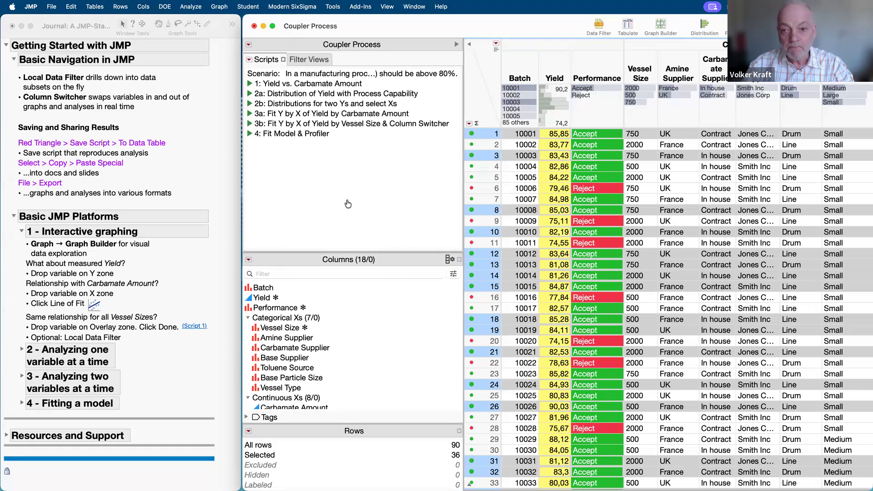
left_click(479, 84)
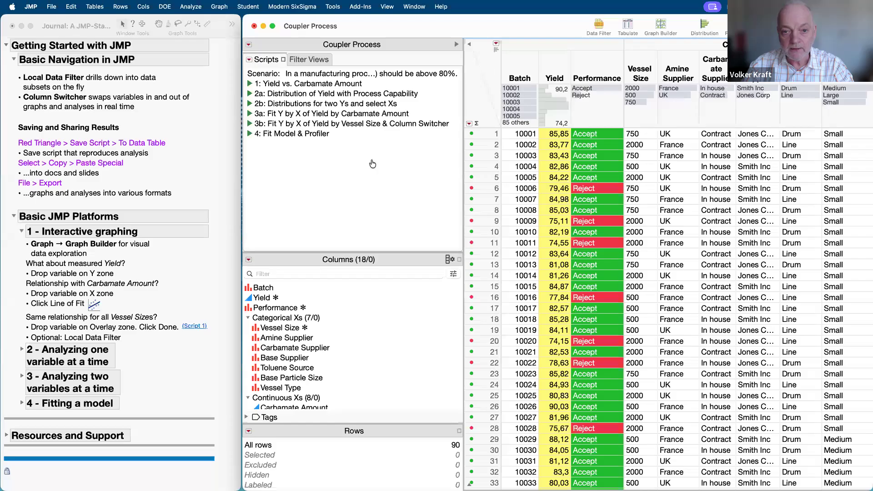
Recreate the graph with the table script "1: Yield vs. Carbamate Amount", check the script list, and return to the graph
left_click(249, 85)
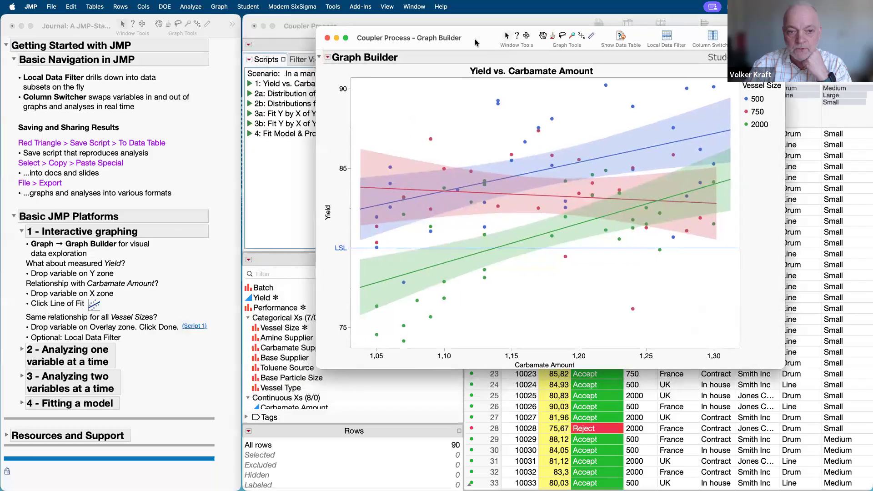
left_click(271, 150)
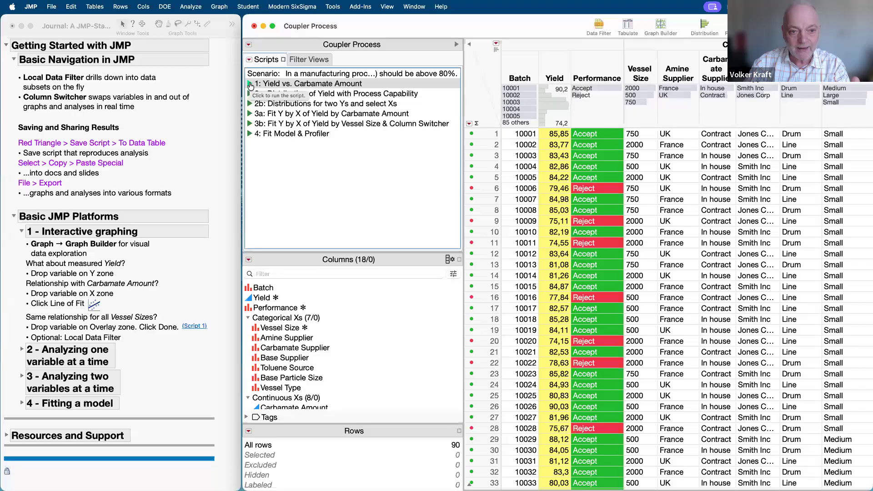
key("ctrl+Up")
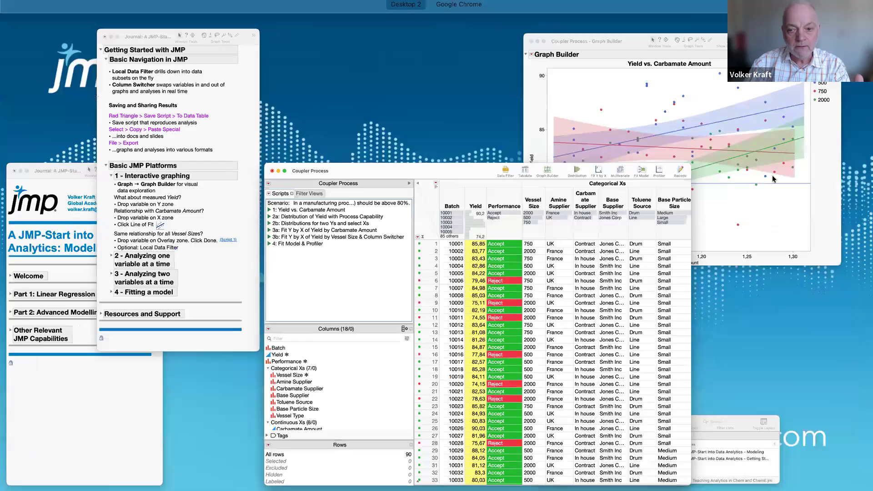
left_click(773, 179)
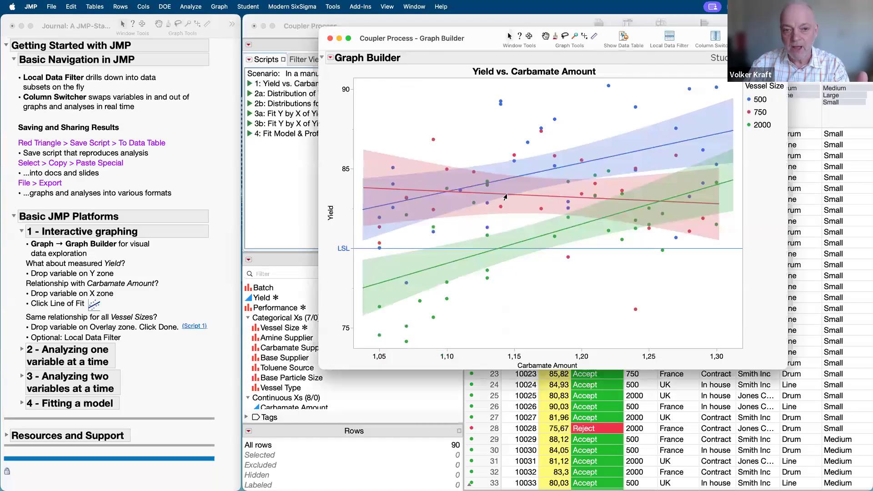
Look at the Save Script destinations for the graph, including saving to the data table
left_click(331, 58)
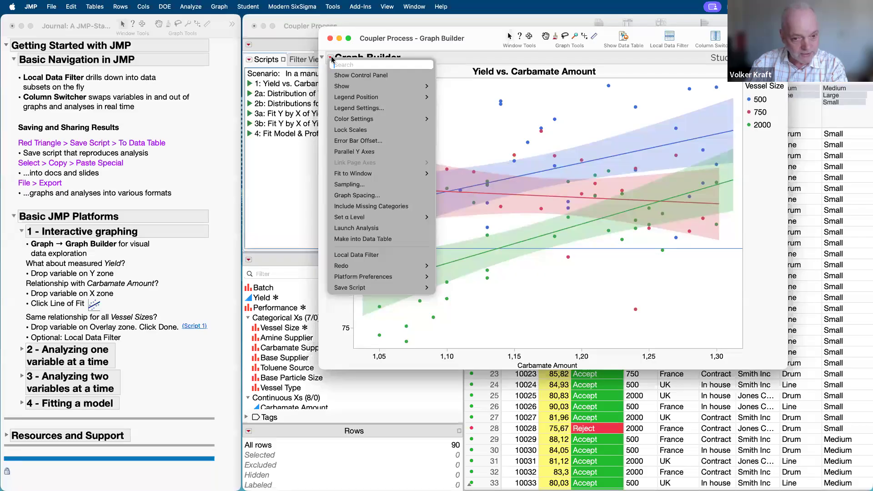
mouse_move(408, 294)
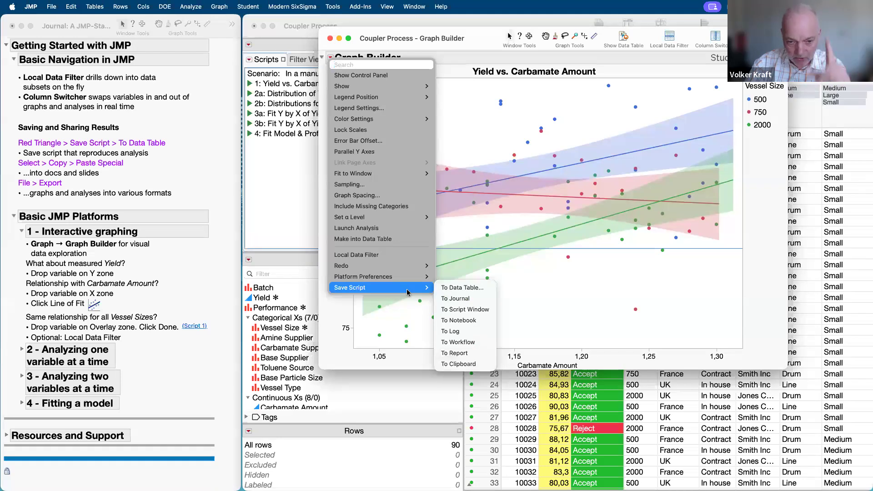
left_click(458, 290)
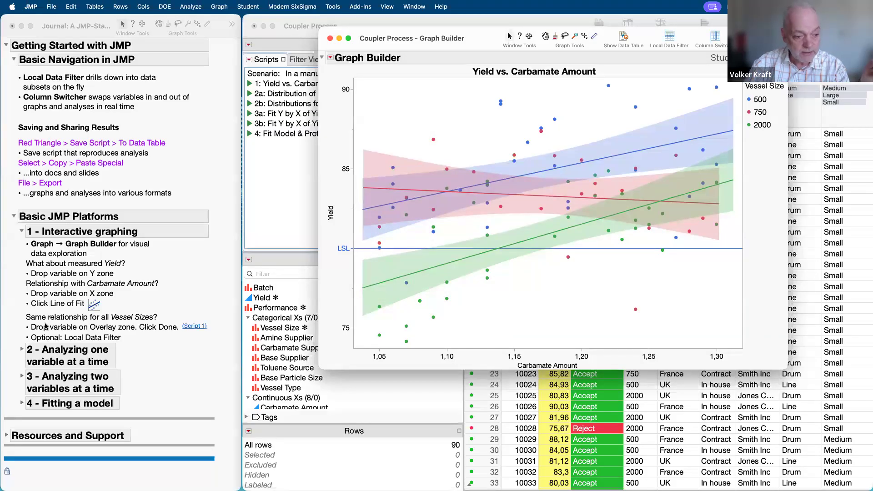
Highlight the journal's Local Data Filter item, then add a local data filter on Base Supplier to the graph, limited to Jones Corp
left_click(64, 338)
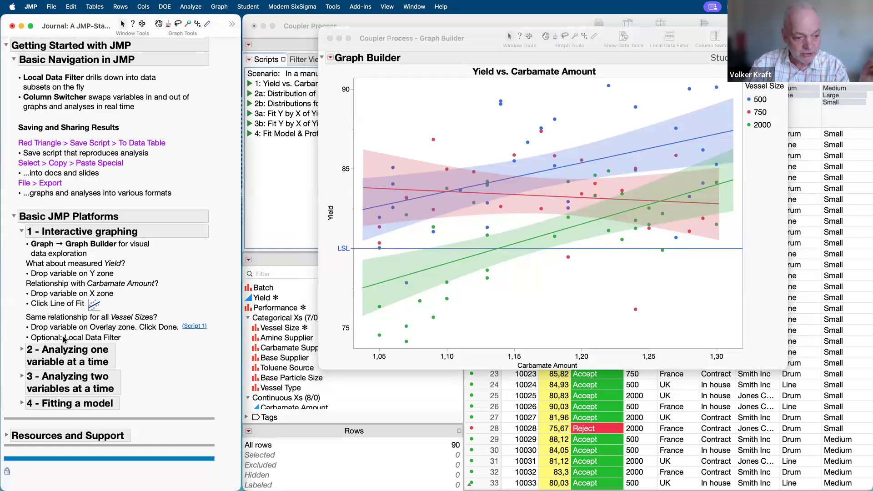
left_click(64, 338)
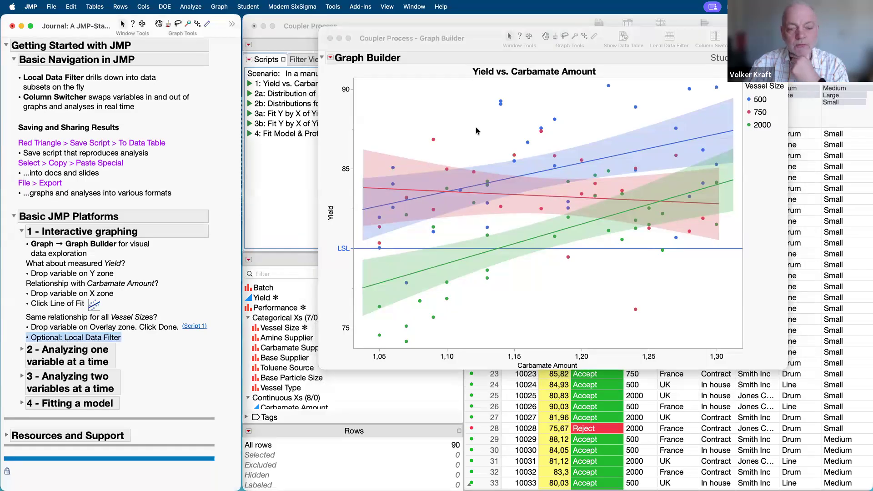
left_click(330, 59)
left_click(331, 59)
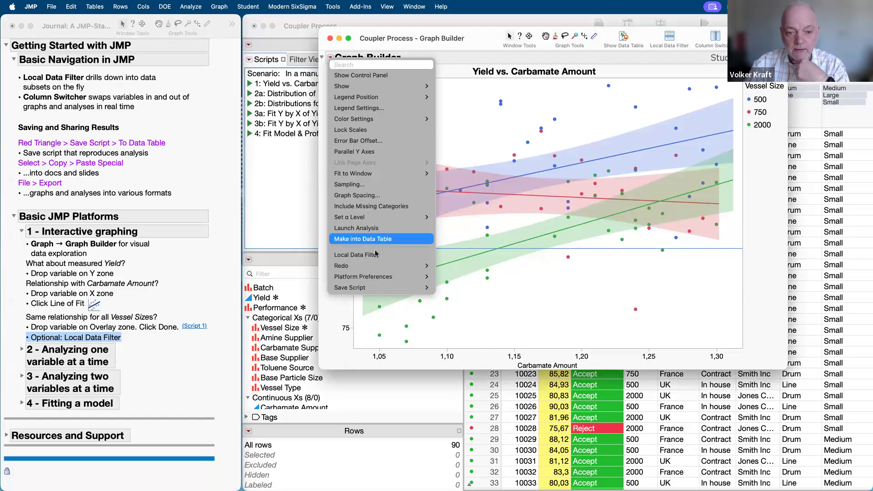
left_click(357, 254)
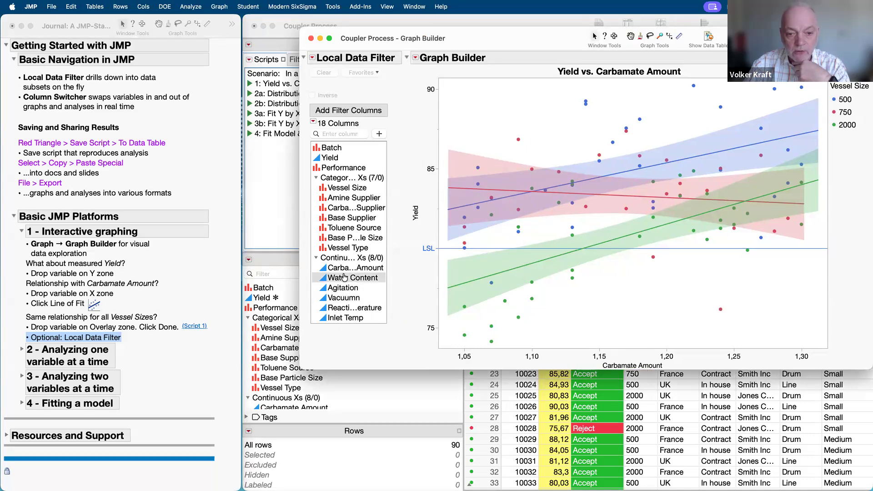
double_click(357, 219)
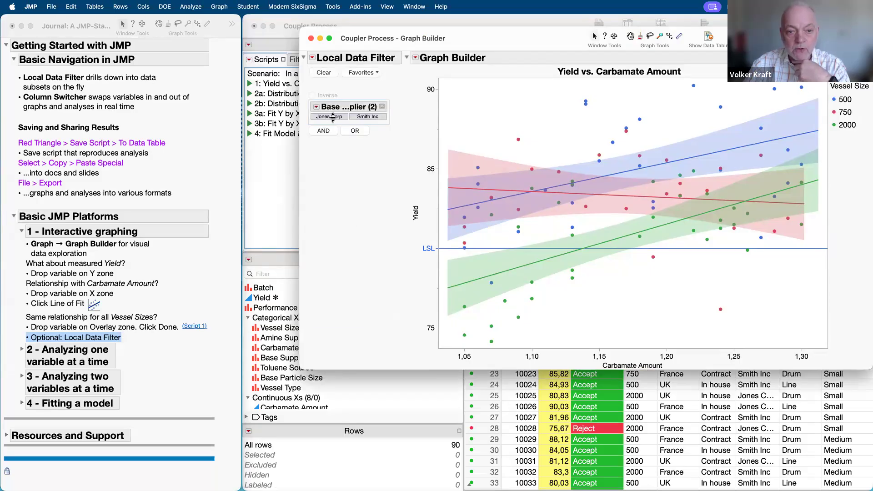
left_click(332, 117)
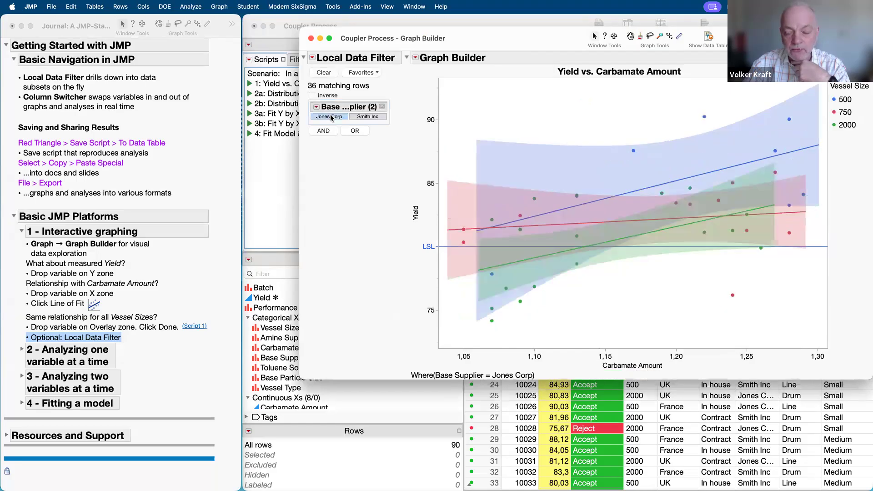
Switch the Base Supplier filter to Smith Inc and back to Jones Corp, then add a Water Content condition limited to at most about 1,533
left_click(364, 118)
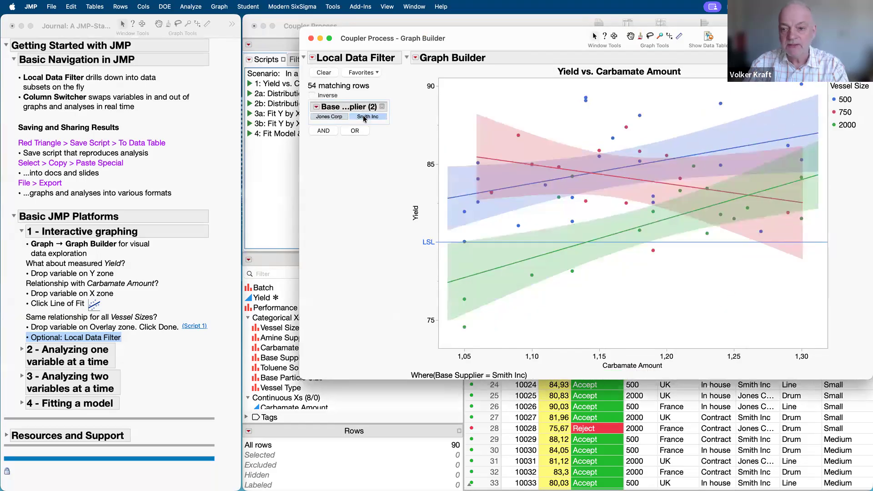
left_click(324, 117)
left_click(324, 131)
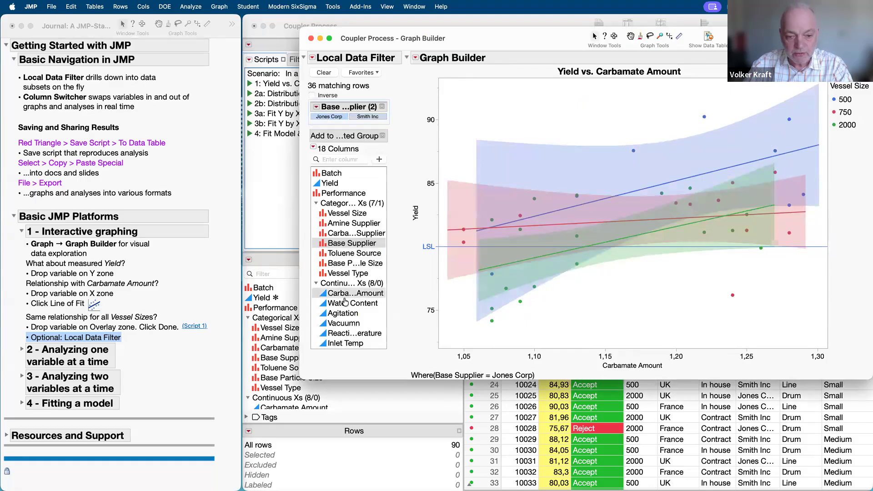
left_click(344, 302)
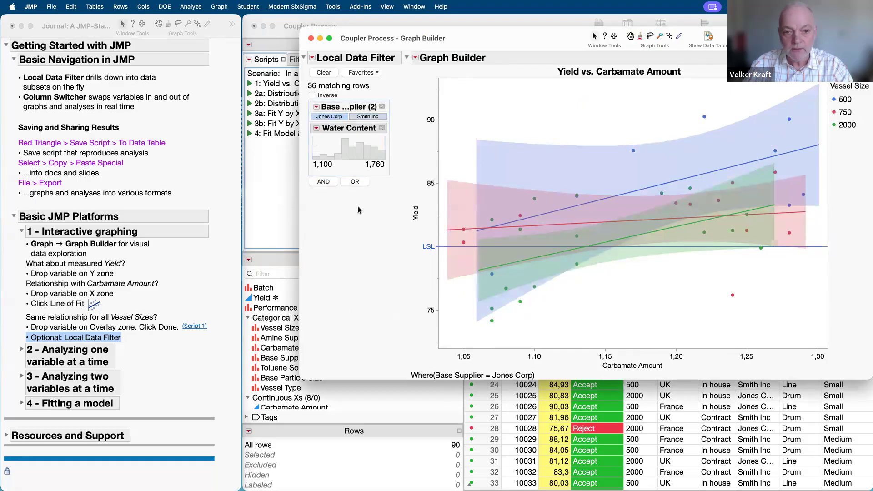
left_click_drag(383, 149, 359, 154)
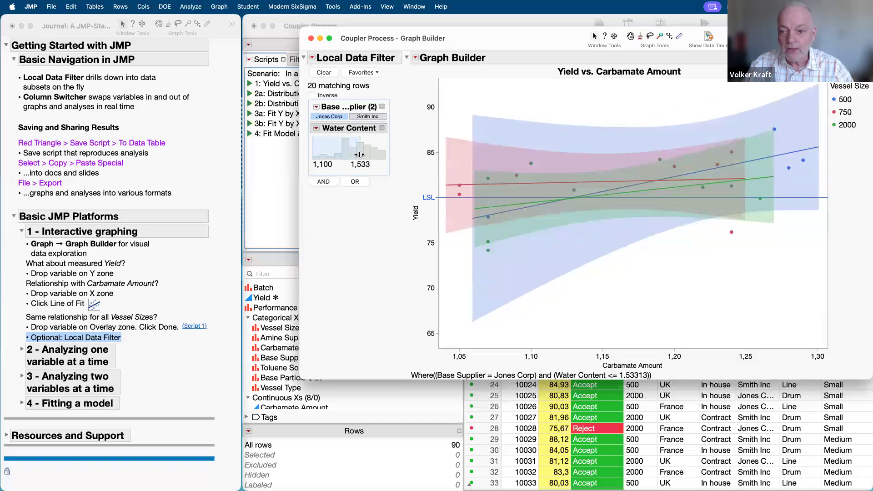
Filter the graph to both base suppliers with Water Content from about 1,570 to 1,760, then close the graph window
left_click(367, 116, "super")
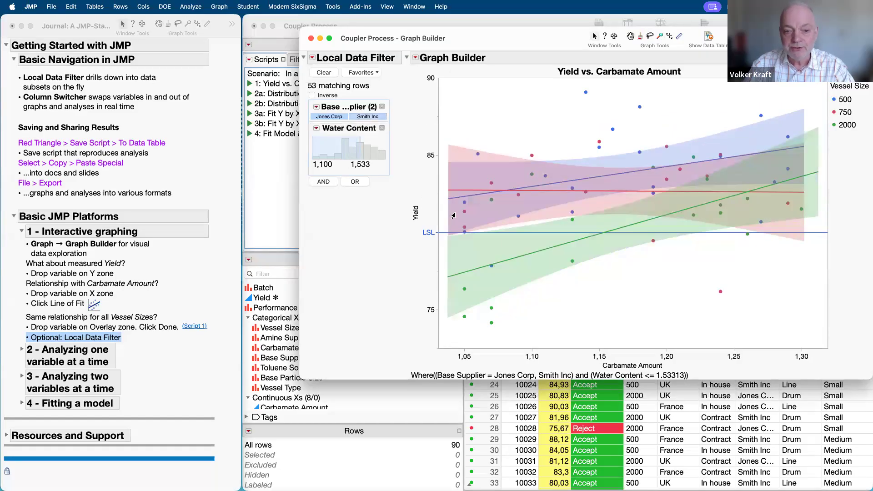
left_click_drag(356, 147, 379, 156)
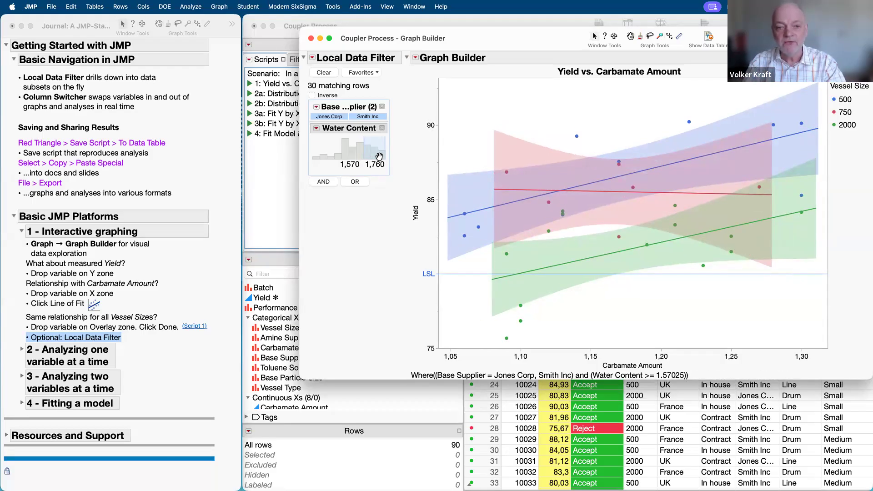
left_click(311, 40)
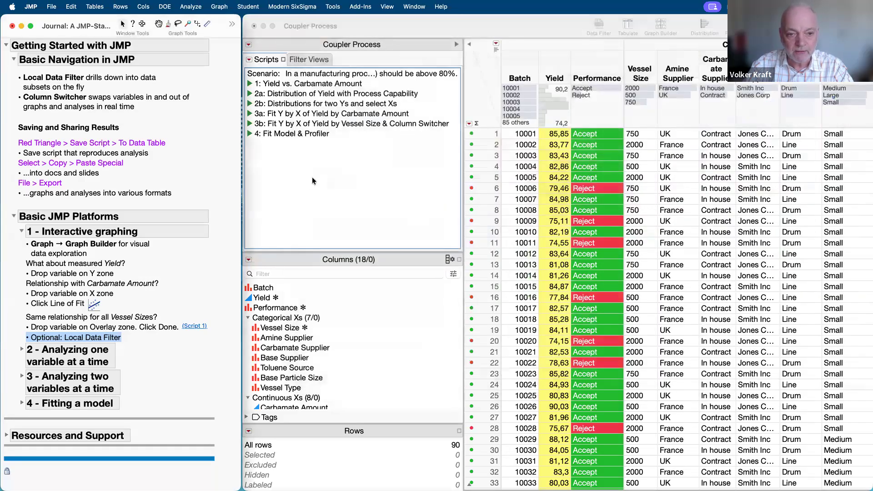
Expand the journal section "2 - Analyzing one variable at a time" and return to the Coupler Process data table
left_click(22, 350)
left_click(22, 350)
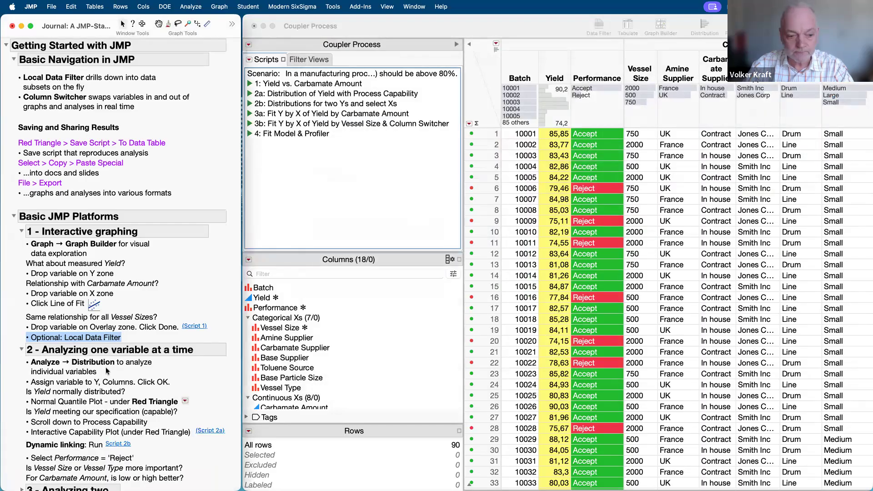
scroll(108, 368, "down", 5)
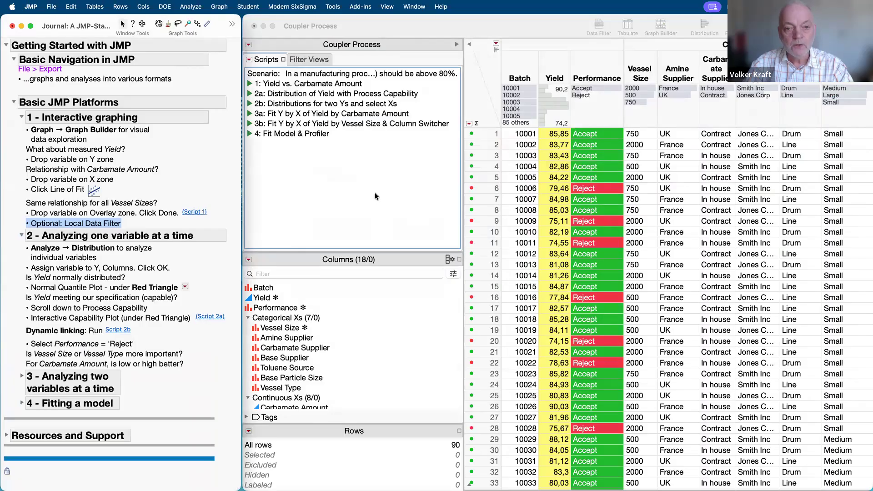
left_click(375, 192)
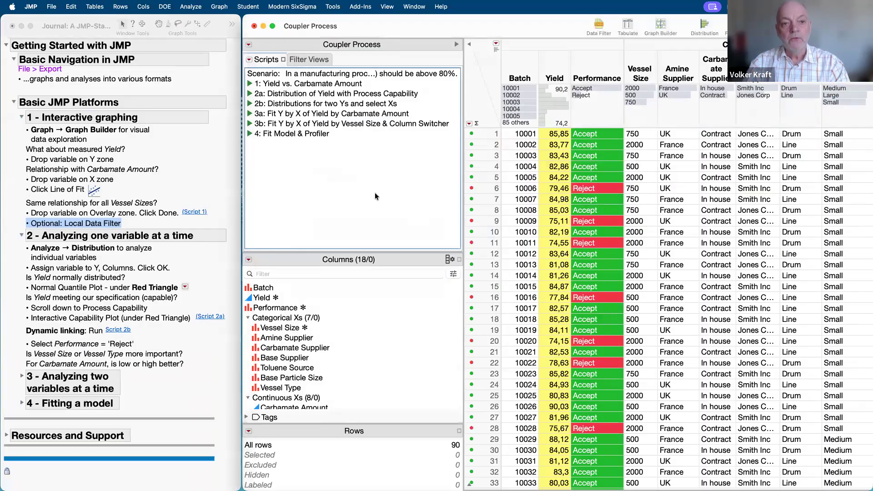
Look through the available graphing and analysis platforms, including the Multivariate Methods
left_click(220, 6)
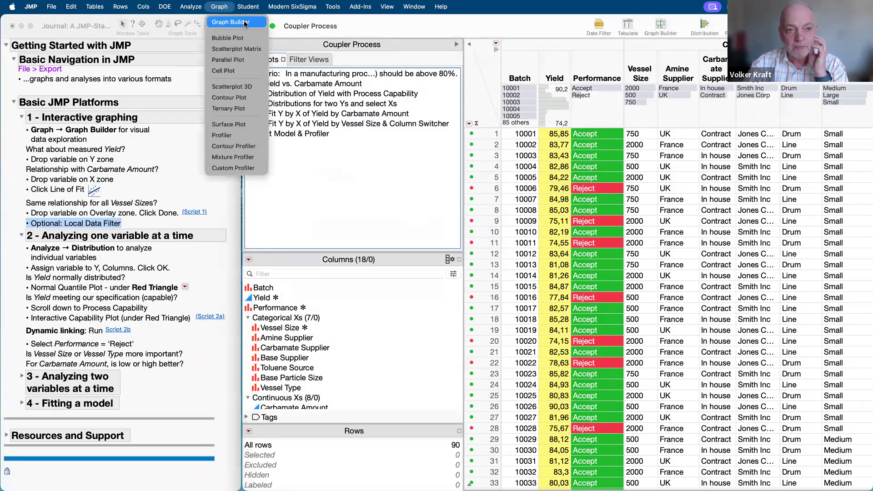
mouse_move(195, 8)
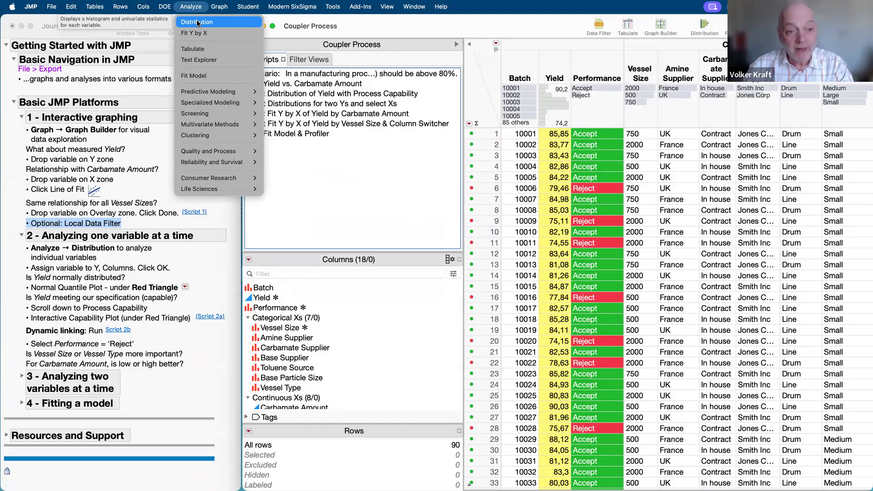
mouse_move(217, 93)
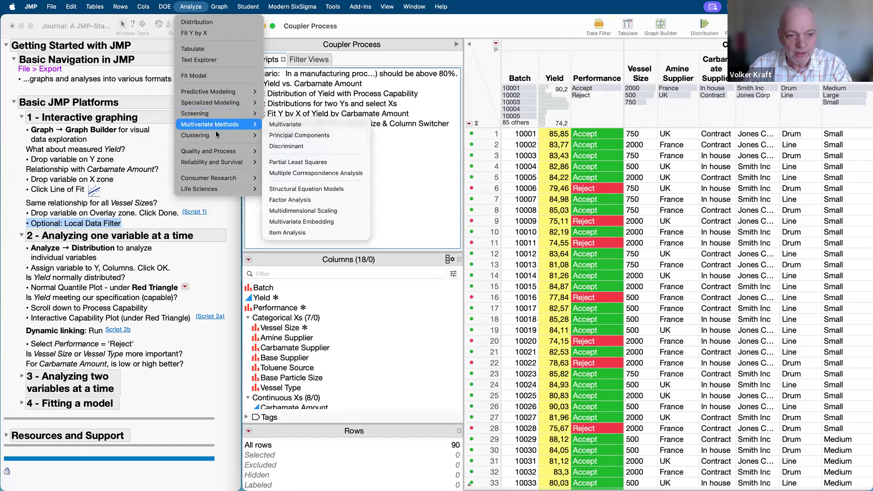
mouse_move(216, 136)
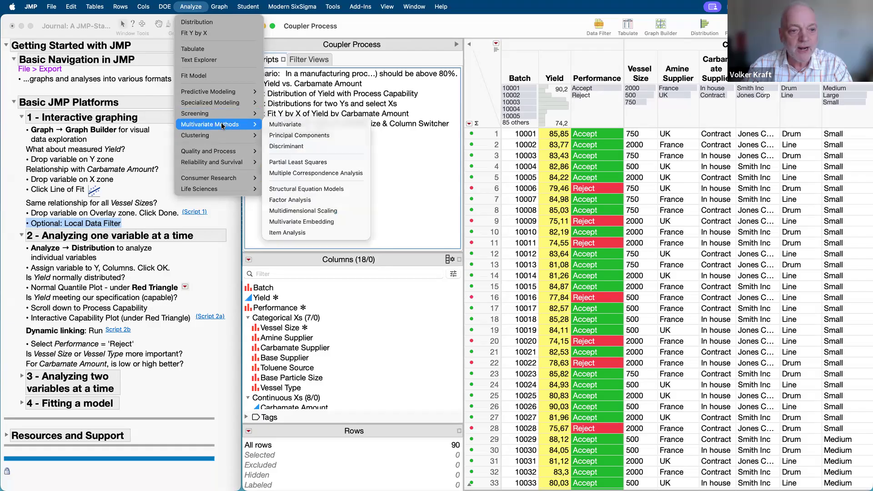
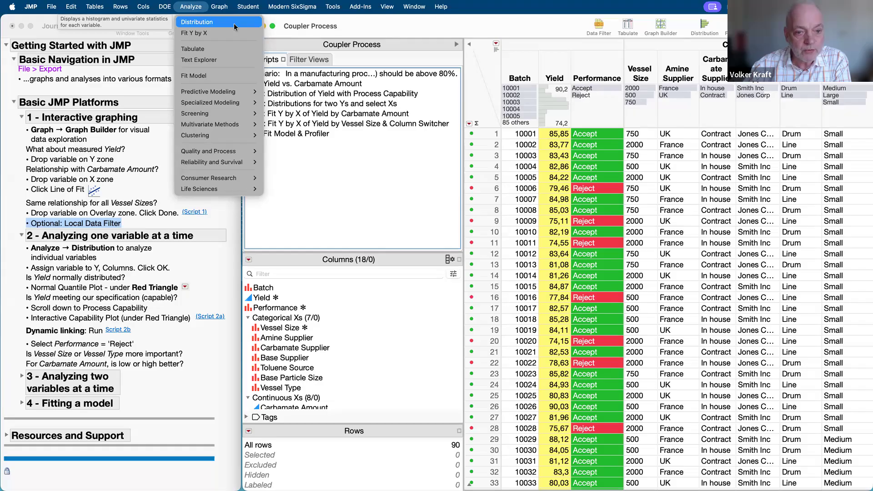
Run a Distribution analysis with Yield as the Y column and Create Process Capability left enabled
left_click(234, 23)
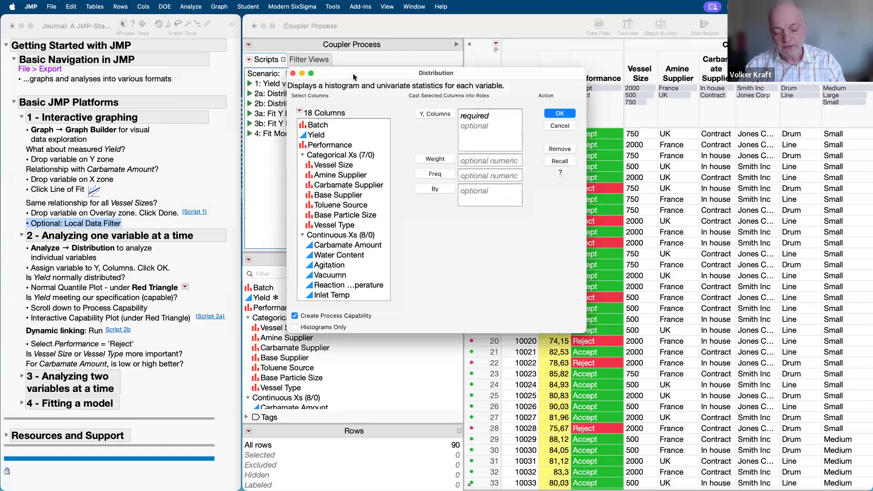
left_click_drag(354, 77, 406, 92)
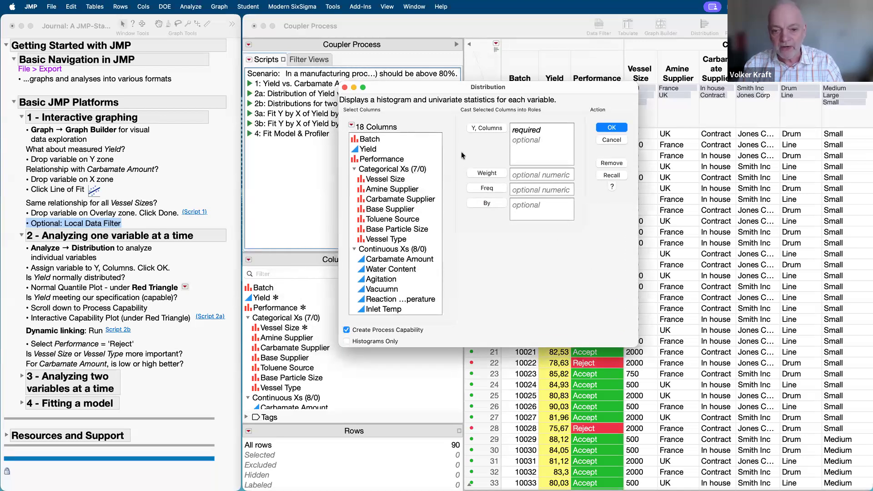
scroll(397, 291, "down", 2)
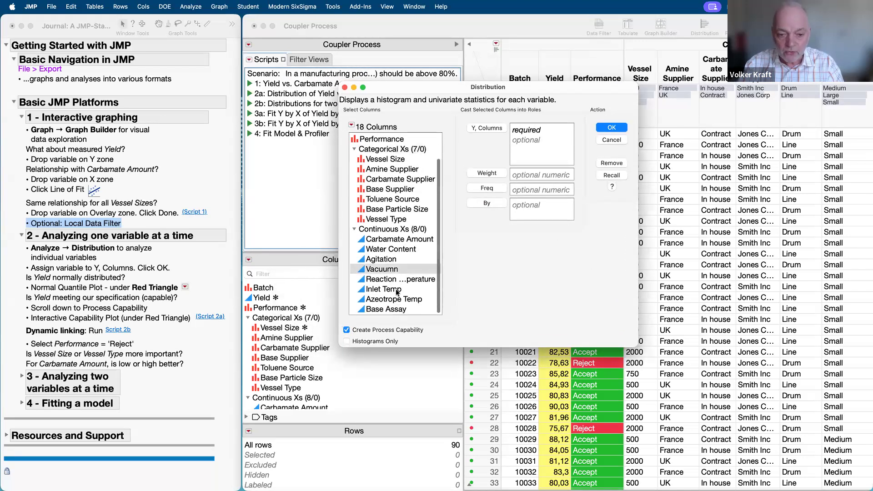
scroll(397, 292, "up", 2)
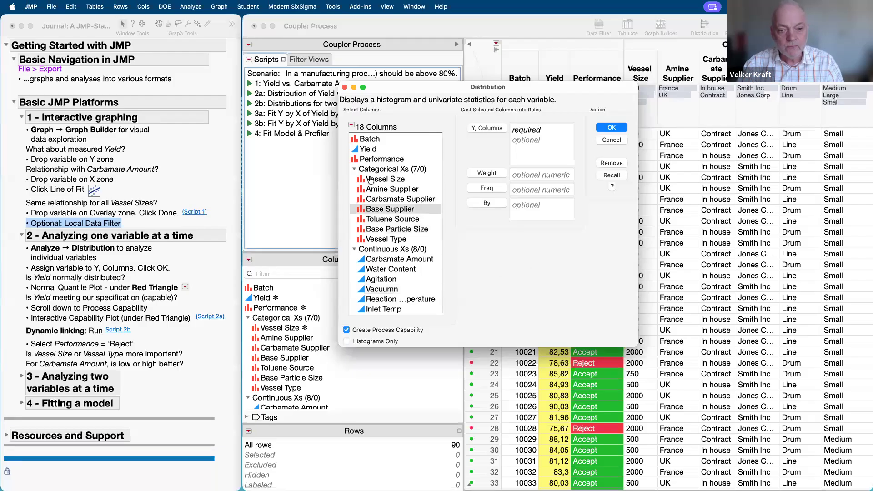
left_click(393, 150)
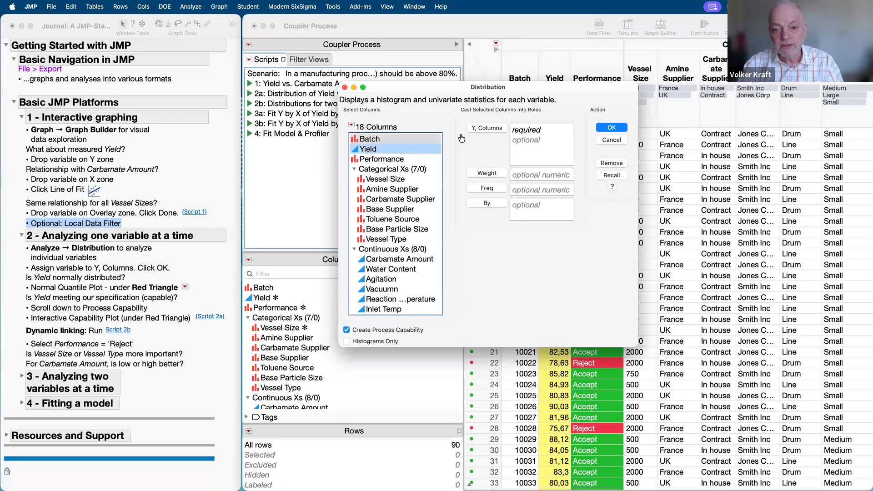
left_click(489, 127)
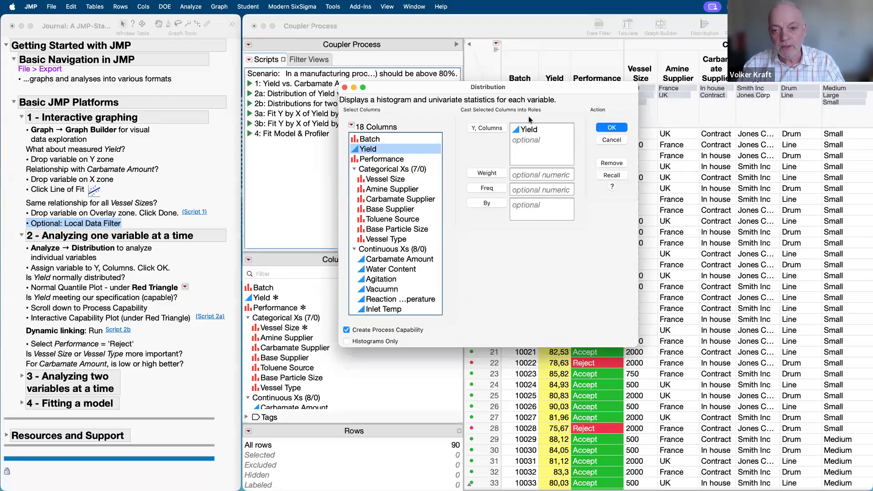
mouse_move(511, 114)
left_mouse_down()
mouse_move(447, 144)
mouse_move(546, 106)
mouse_move(484, 119)
left_mouse_up()
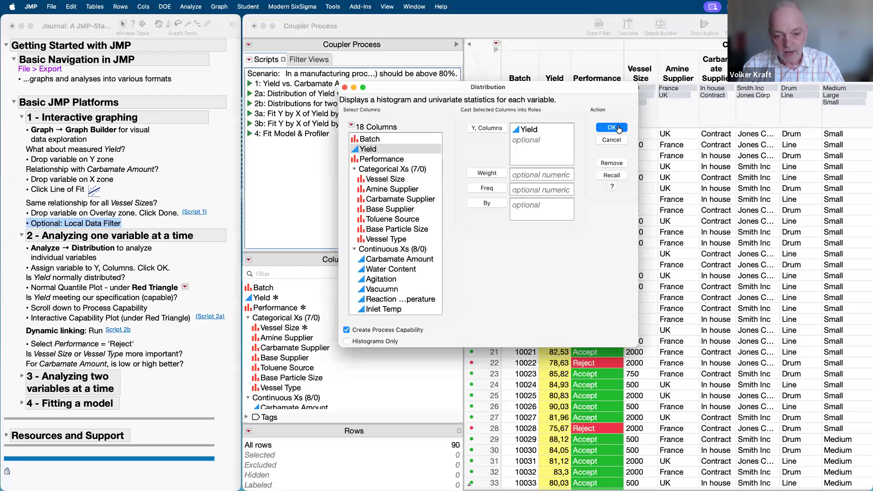
left_click_drag(476, 325, 390, 319)
mouse_move(330, 339)
left_mouse_down()
mouse_move(432, 337)
mouse_move(448, 326)
left_mouse_up()
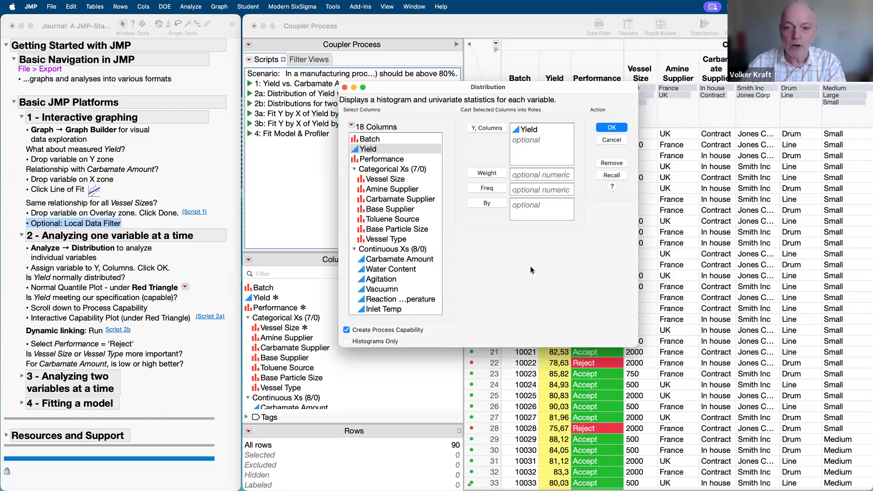
left_click(612, 128)
left_click_drag(166, 34, 406, 6)
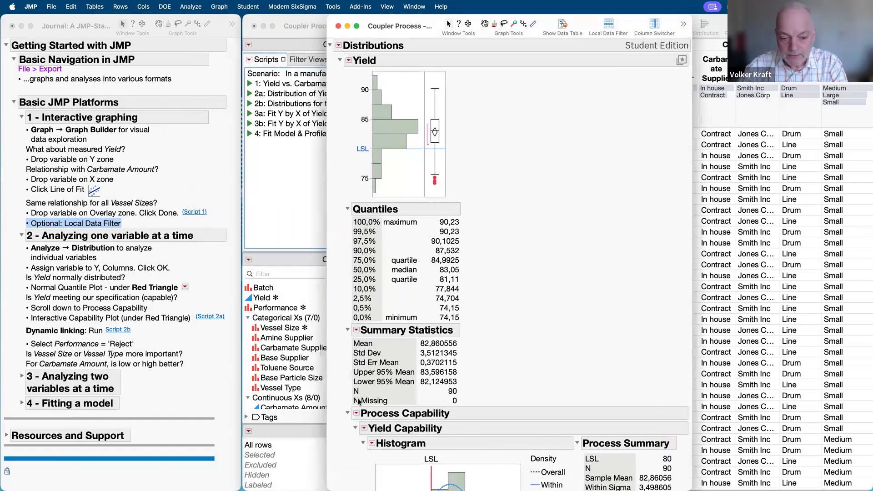
Collapse the Process Capability, Quantiles and Summary Statistics sections of the Yield distribution report
left_click(348, 413)
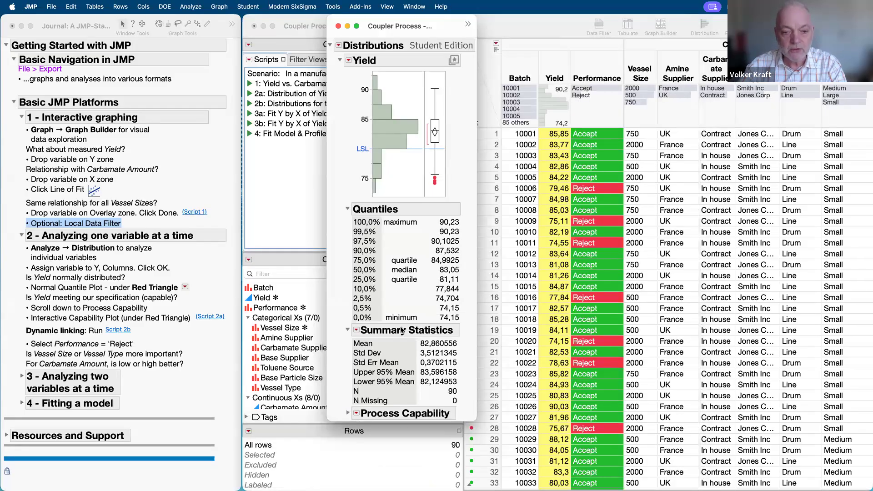
left_click(348, 211)
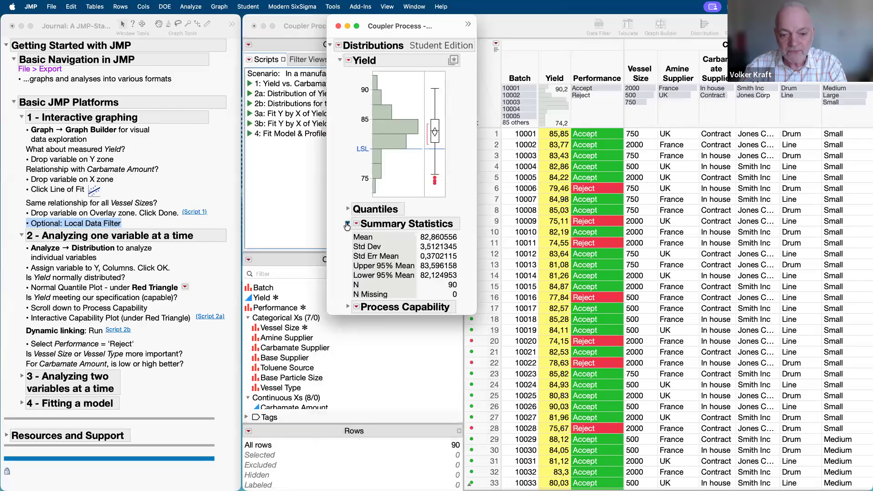
left_click(346, 225)
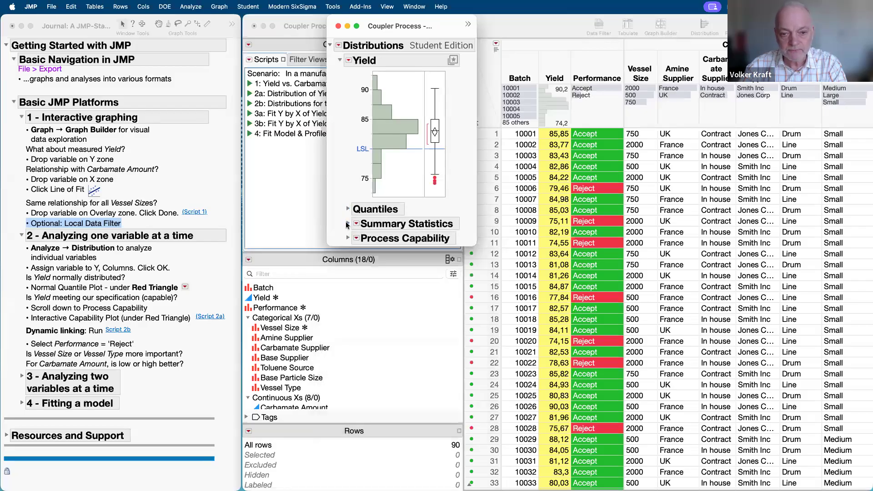
Change the Yield histogram and its outlier box plot to a horizontal orientation
left_click(349, 63)
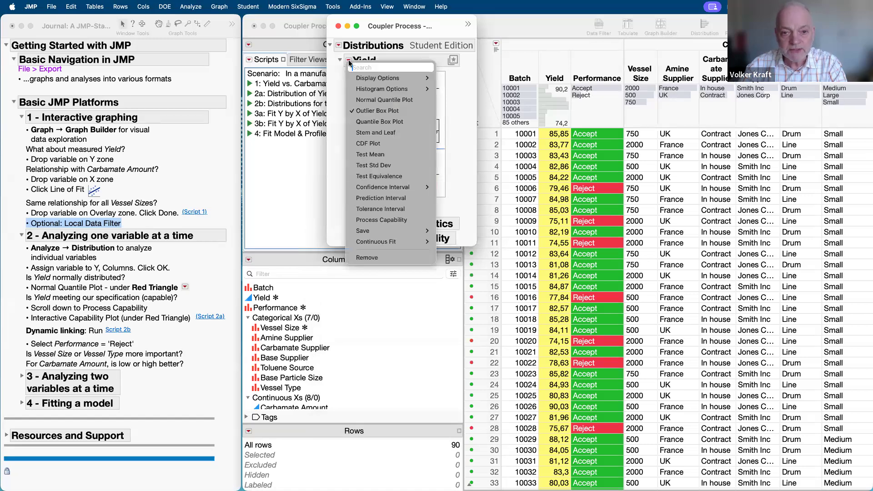
mouse_move(378, 90)
left_click(469, 110)
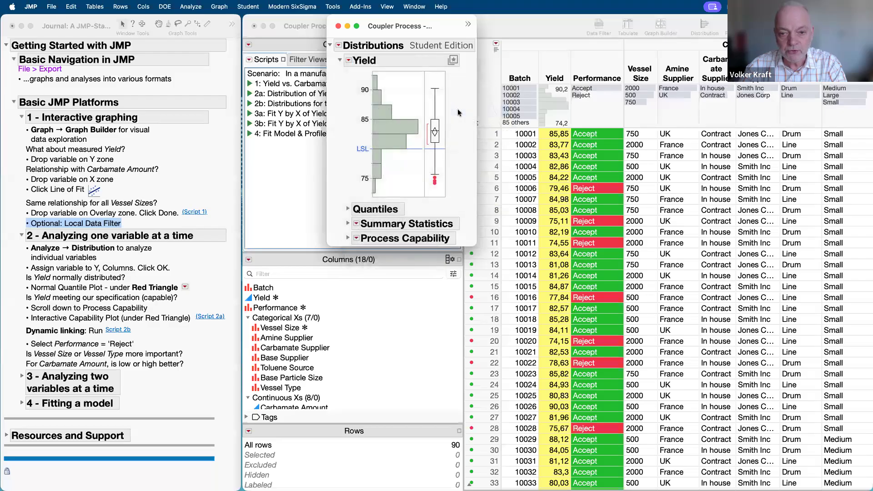
left_click_drag(478, 144, 521, 179)
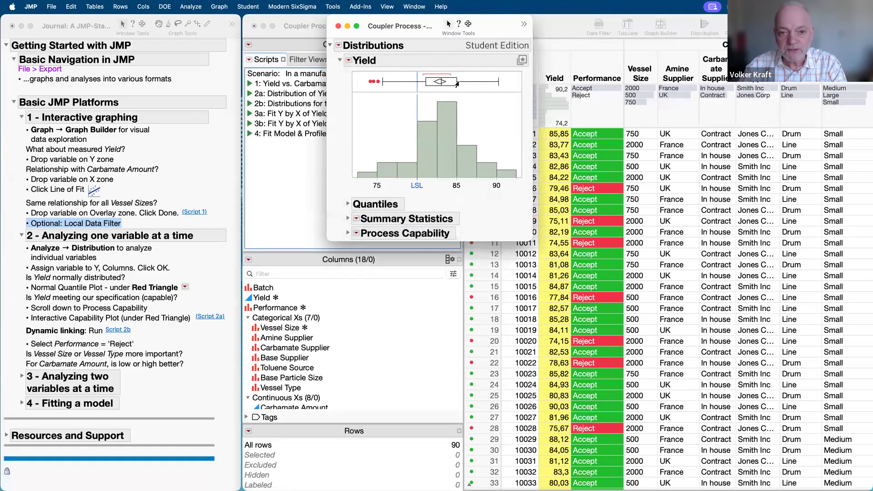
Select the low outliers in the Yield box plot and the lowest histogram bar, then clear the selection and check the Yield report options
left_click_drag(363, 74, 380, 87)
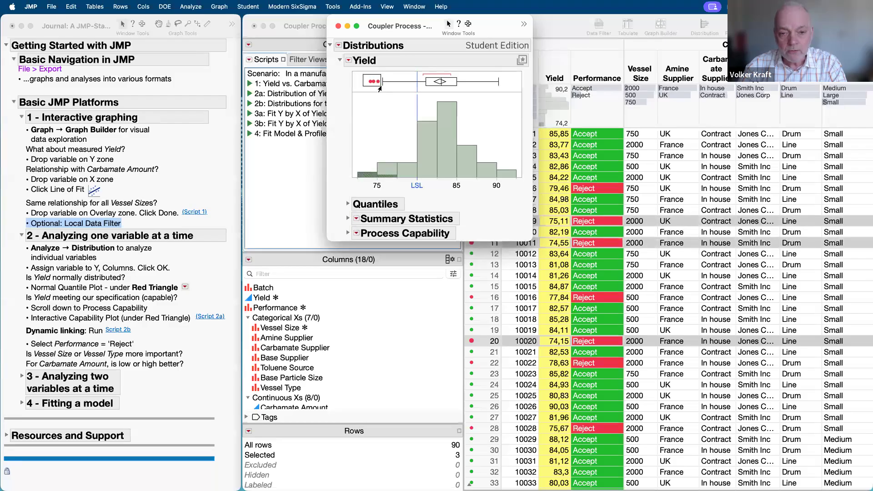
left_click_drag(379, 87, 382, 89)
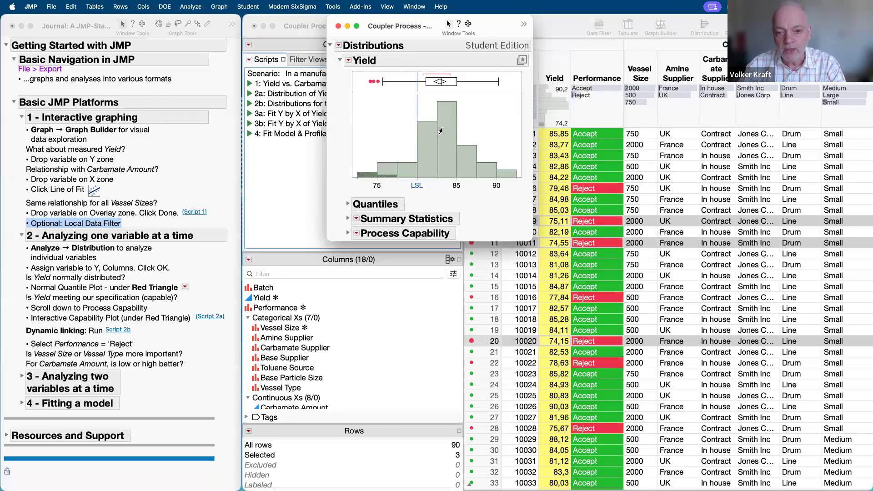
left_click(376, 109)
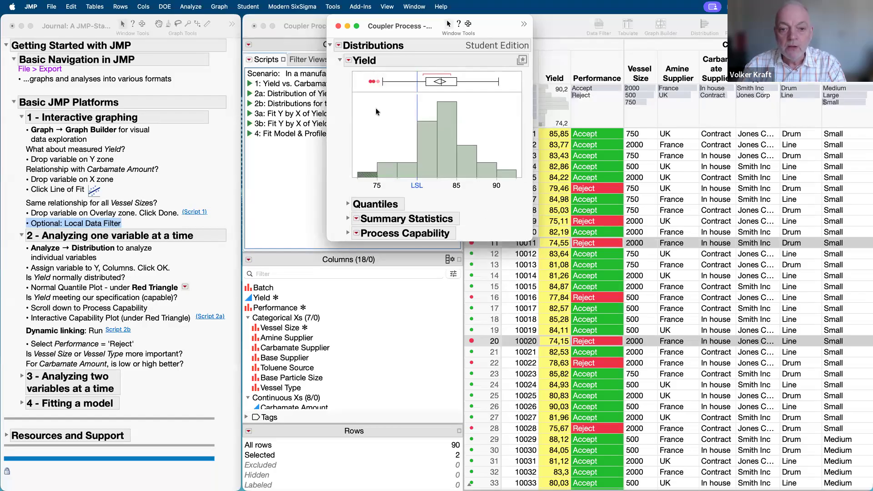
left_click(366, 171)
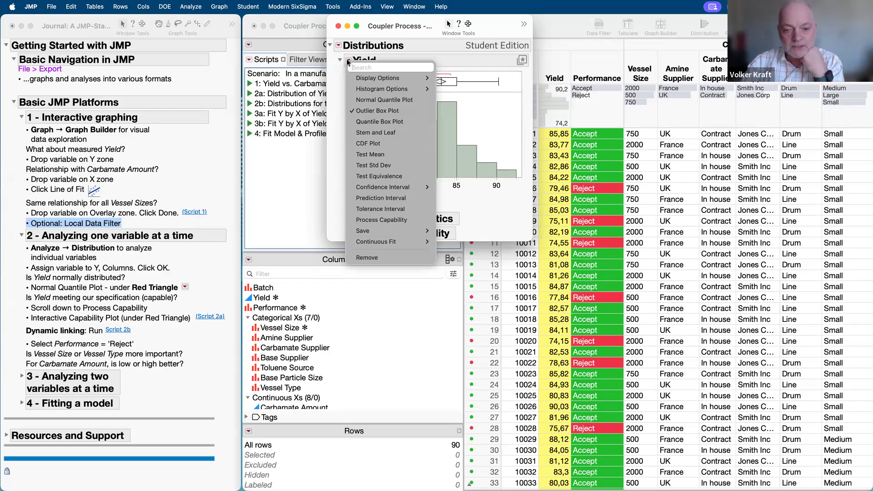
left_click(506, 199)
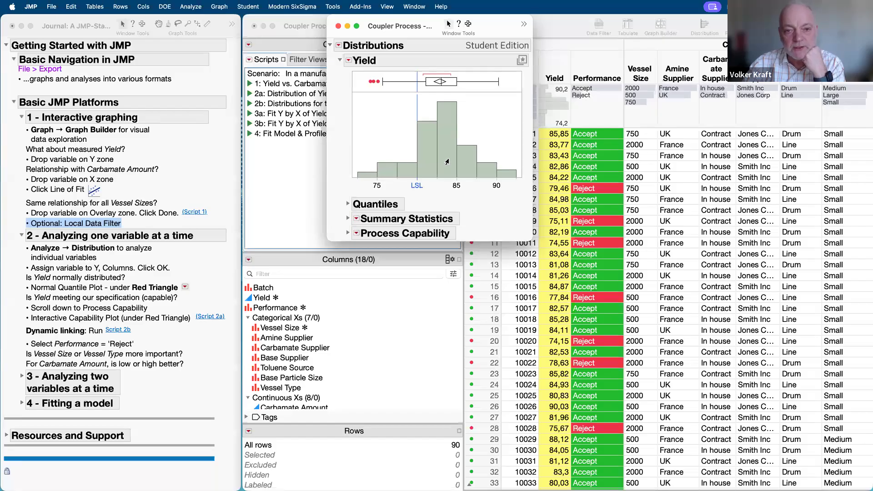
Add a Normal Quantile Plot to the Yield distribution, then remove it again
left_click(348, 61)
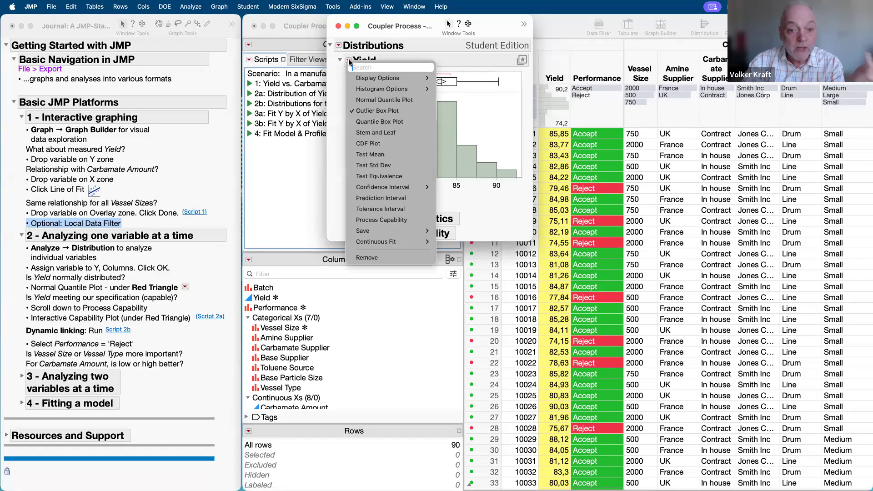
left_click(382, 101)
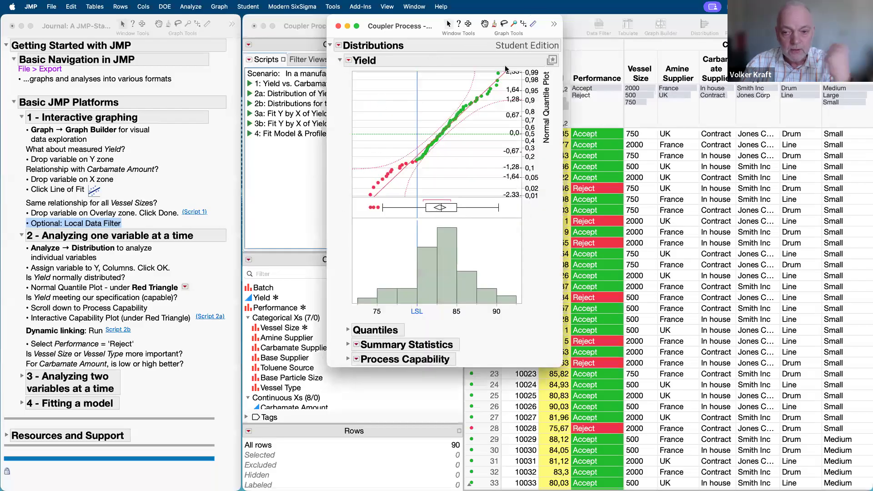
left_click(348, 63)
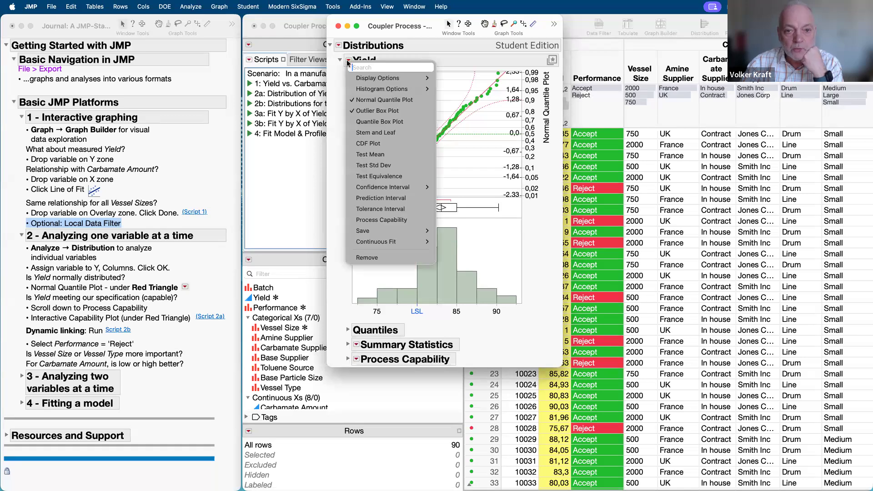
left_click(369, 100)
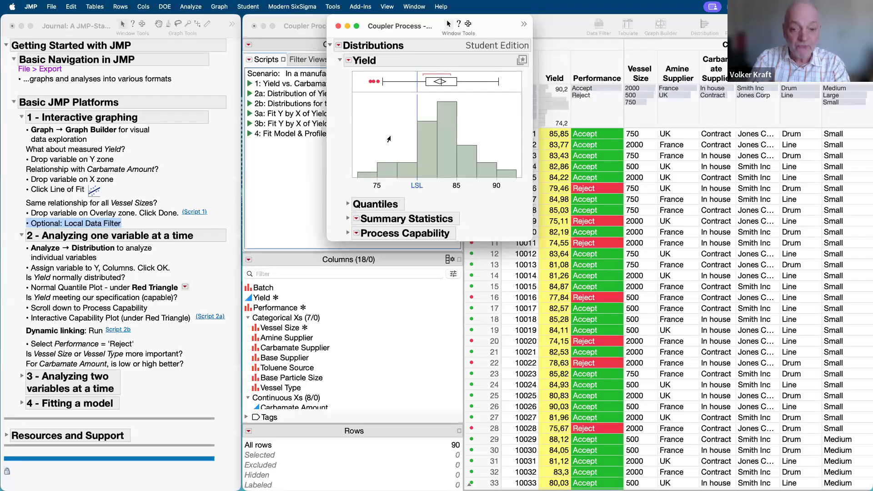
Fit all continuous distributions to Yield and show only the Normal fit in the distribution comparison
left_click(348, 61)
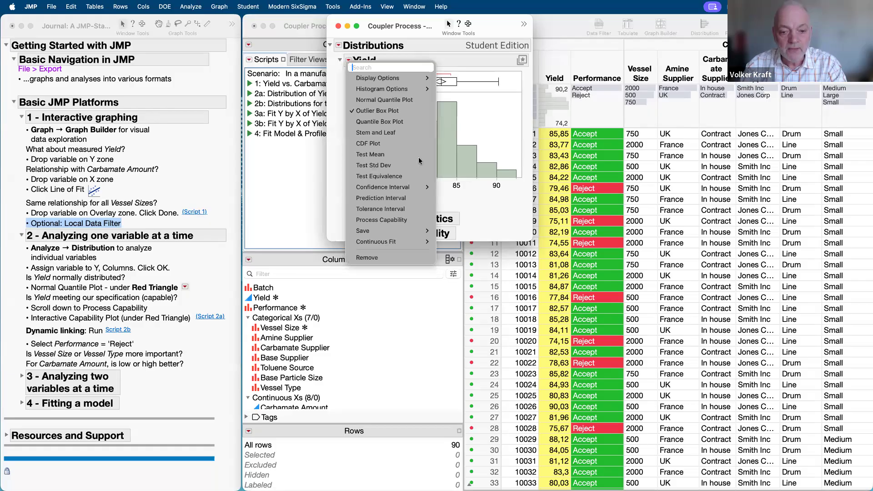
mouse_move(413, 244)
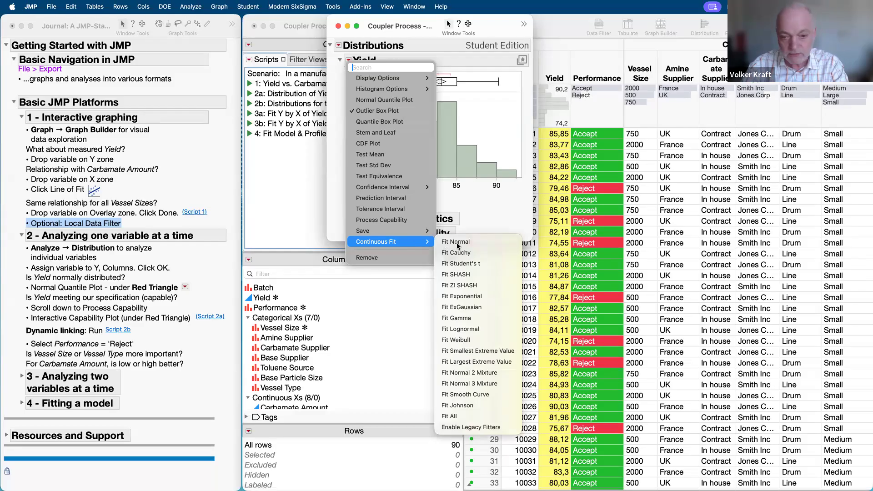
left_click(470, 419)
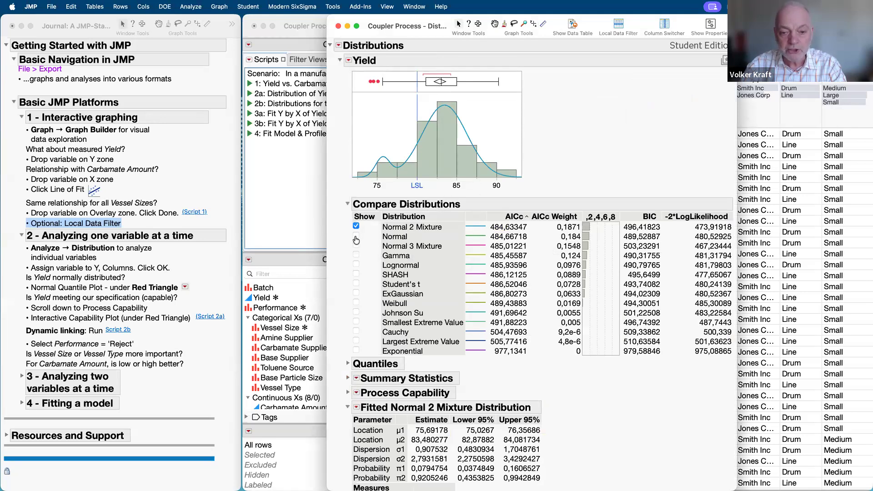
left_click(356, 237)
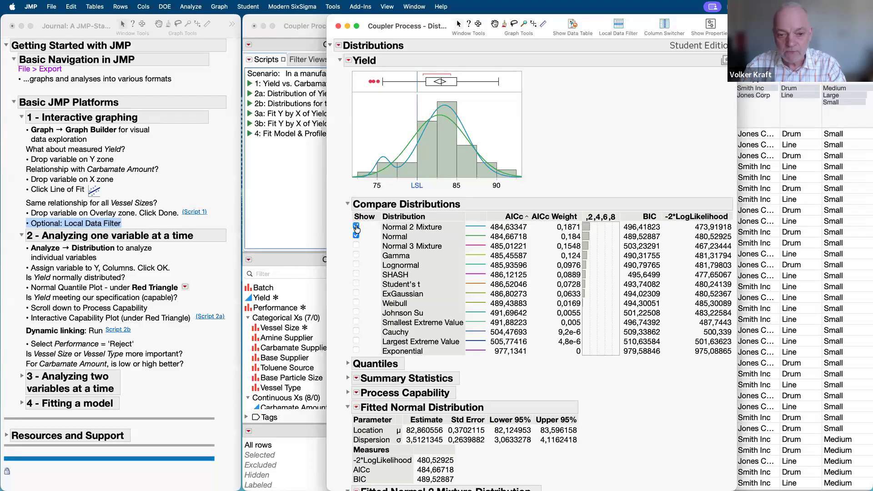
left_click(356, 227)
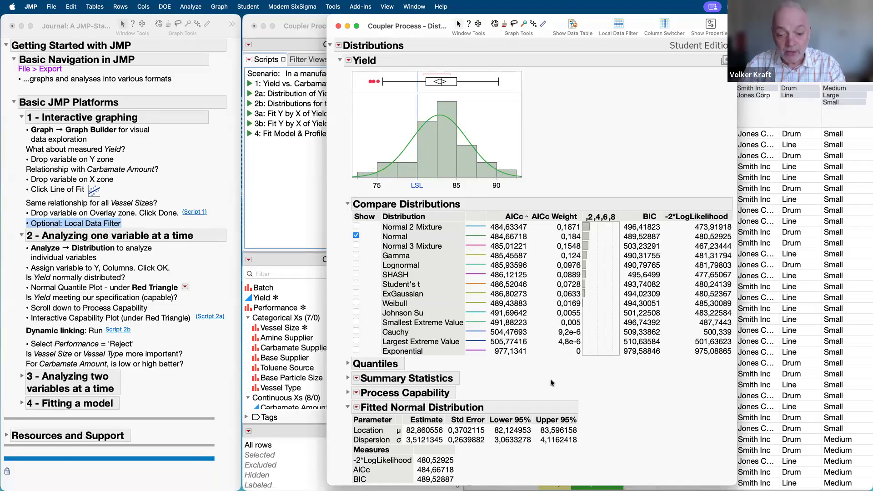
Run the Goodness of Fit test for the fitted Normal distribution of Yield
mouse_move(536, 389)
left_mouse_down()
mouse_move(369, 396)
mouse_move(340, 480)
left_mouse_up()
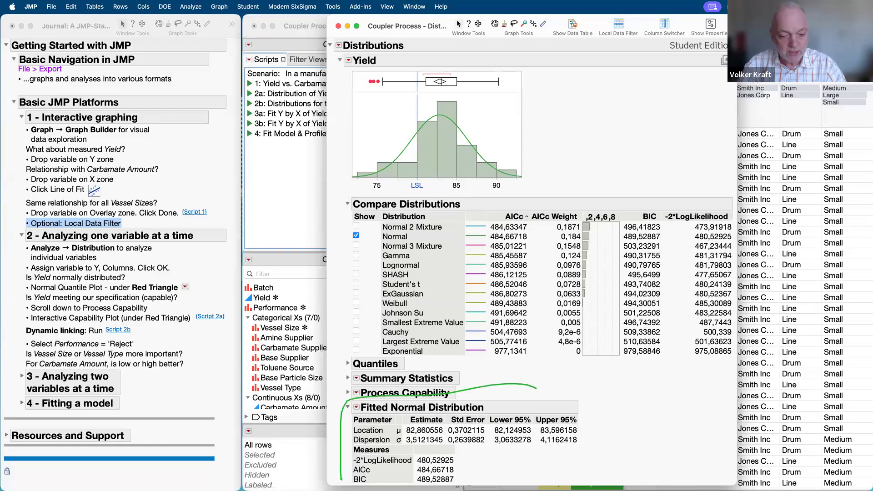
left_click_drag(591, 397, 593, 460)
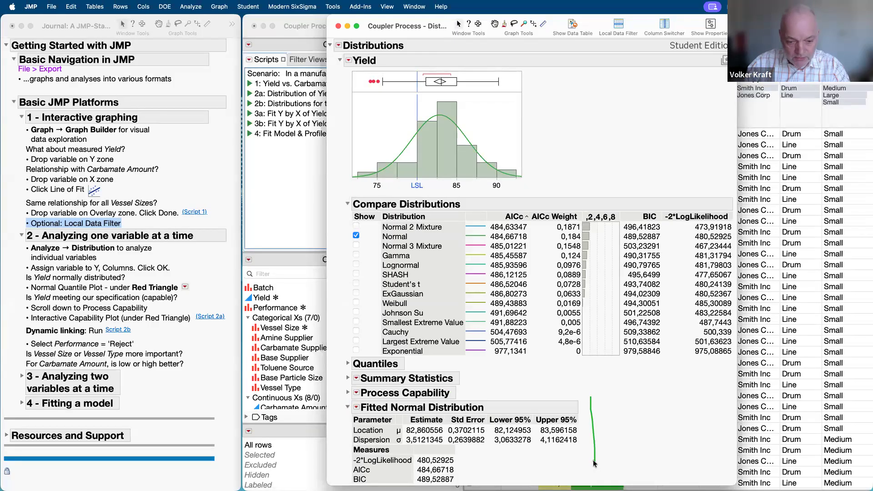
mouse_move(338, 416)
left_mouse_down()
mouse_move(461, 403)
mouse_move(375, 473)
mouse_move(334, 430)
left_mouse_up()
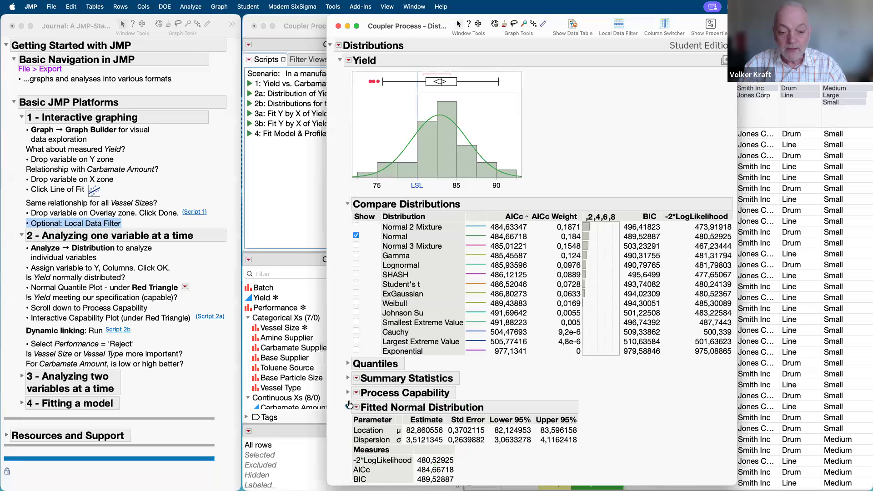
left_click(357, 407)
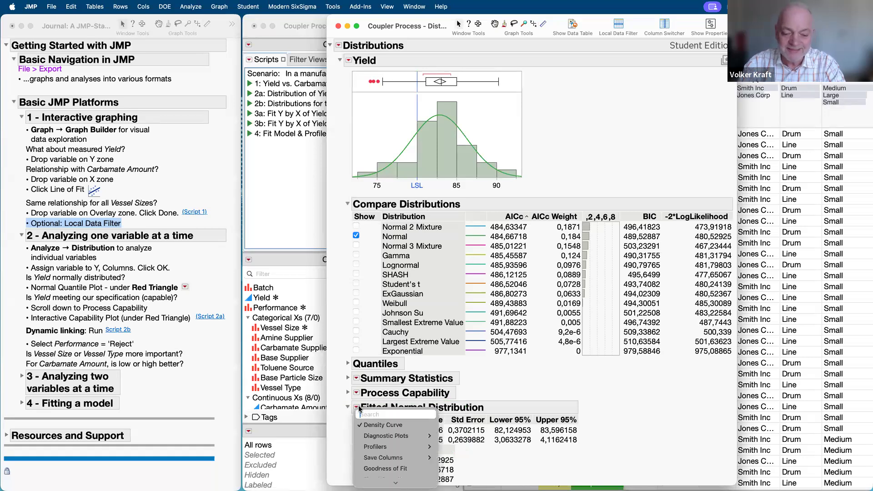
left_click(581, 397)
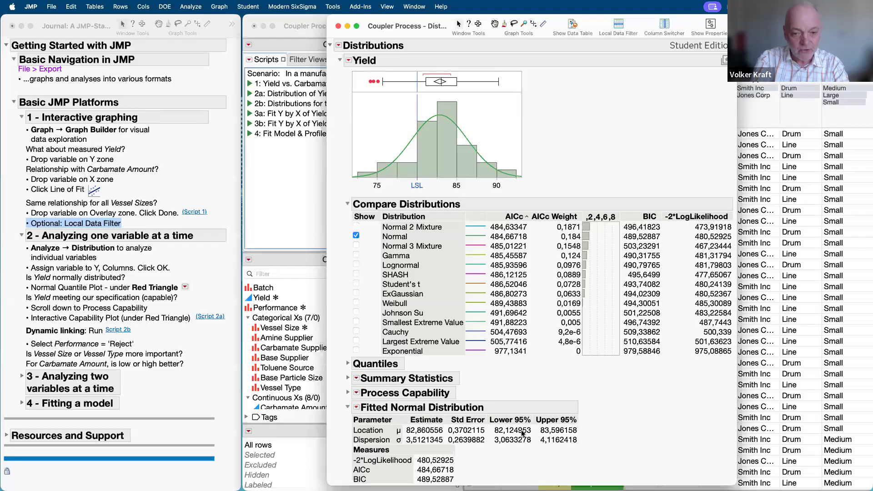
left_click(356, 408)
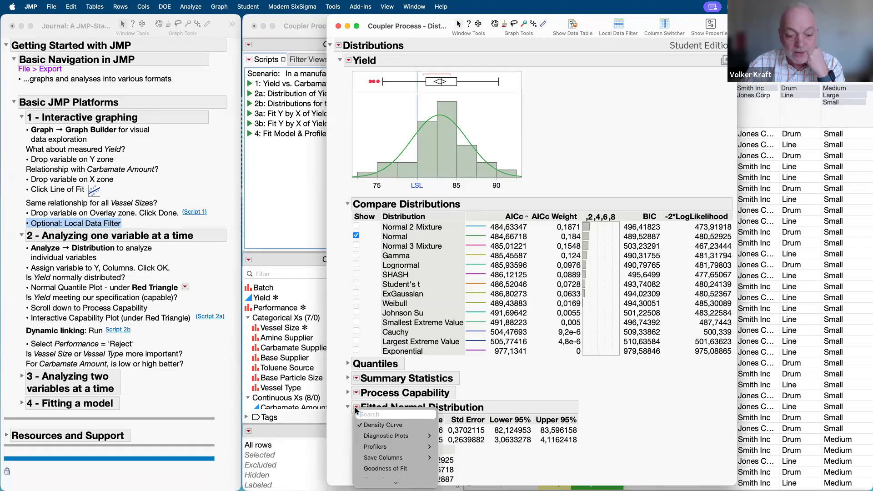
left_click(401, 469)
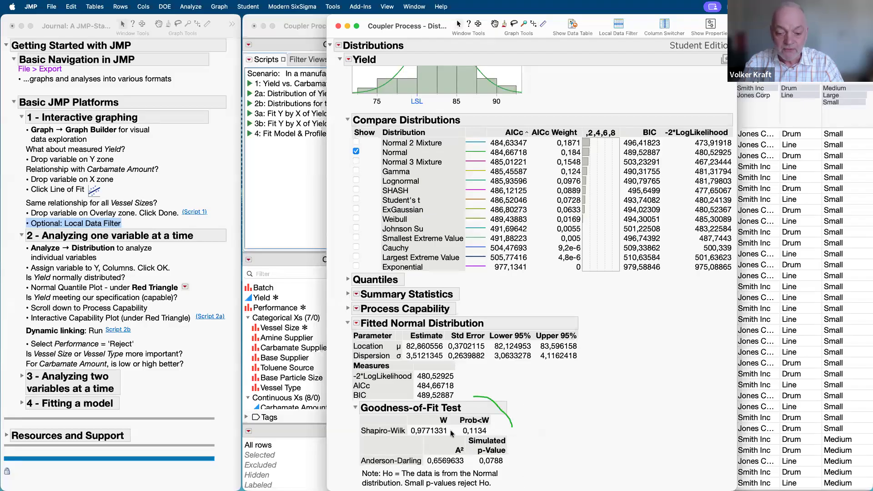
Examine the Shapiro-Wilk and Anderson-Darling p-values and the note on the null hypothesis in the goodness-of-fit results
mouse_move(525, 448)
left_mouse_down()
mouse_move(498, 430)
mouse_move(531, 466)
mouse_move(526, 444)
left_mouse_up()
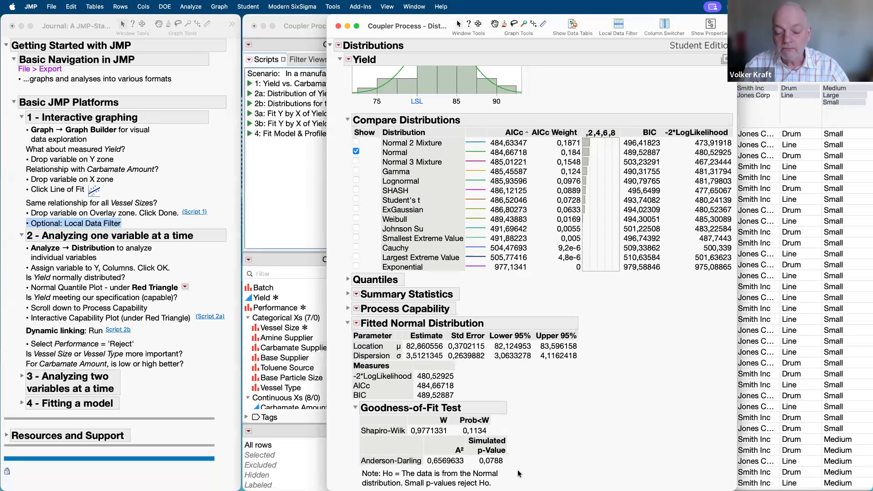
mouse_move(518, 473)
left_mouse_down()
mouse_move(354, 451)
mouse_move(328, 489)
mouse_move(552, 406)
left_mouse_up()
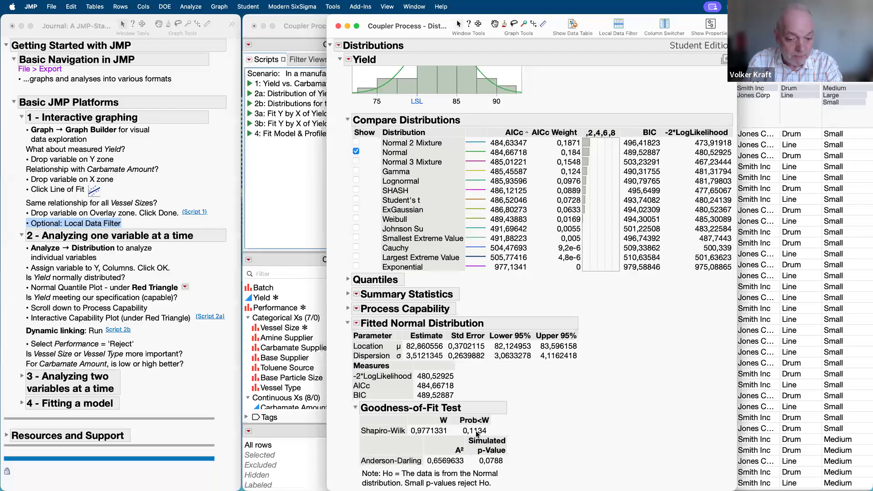
mouse_move(476, 433)
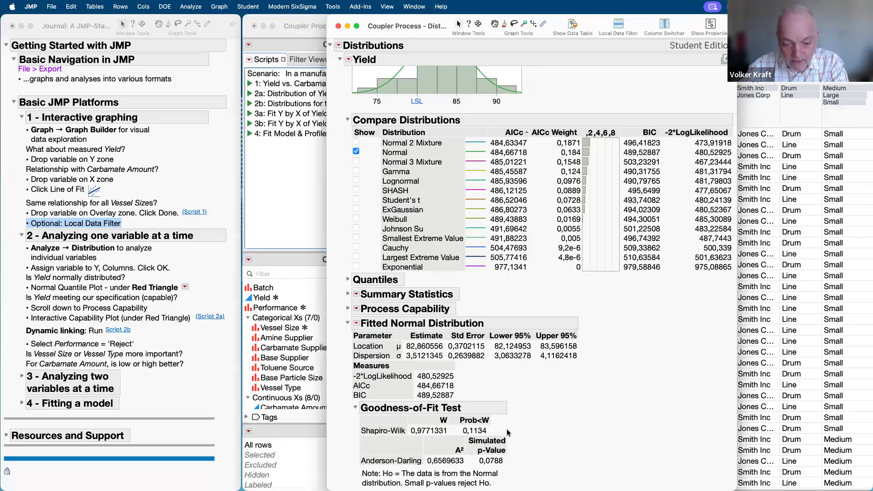
left_click_drag(349, 467, 346, 490)
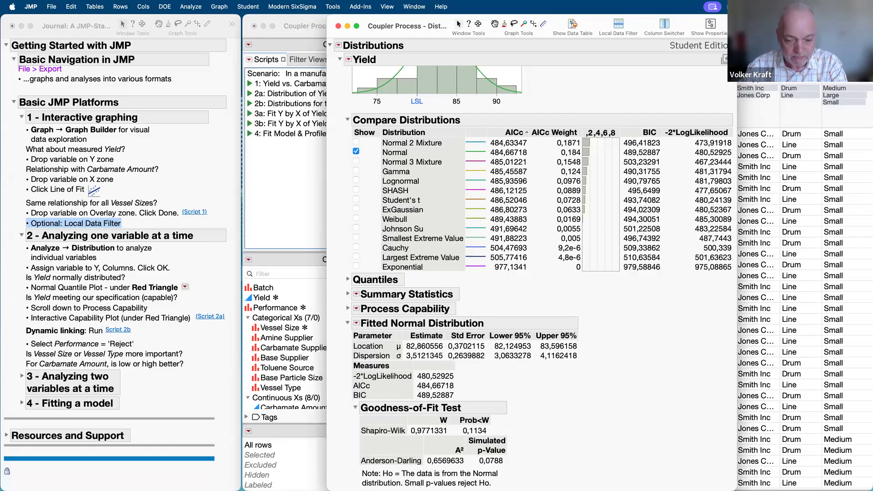
left_click_drag(500, 416, 523, 477)
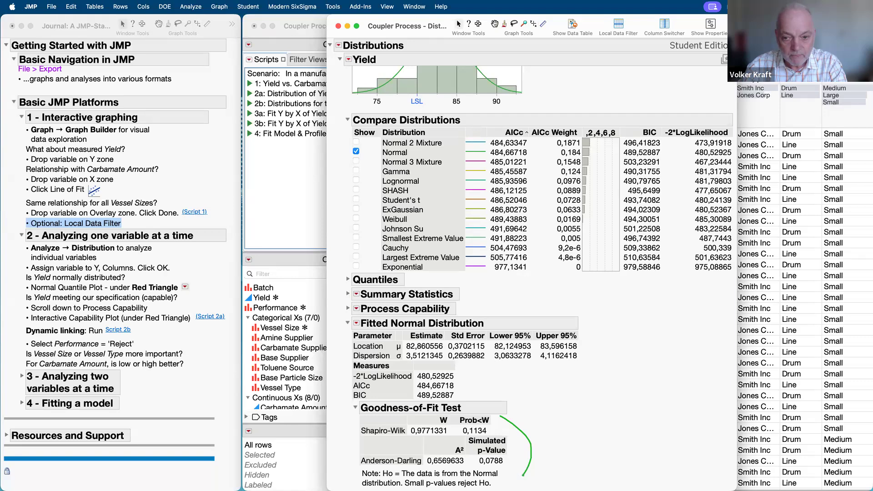
Review the options of the Distributions report, including saving its script, and close the Yield report
scroll(594, 388, "up", 4)
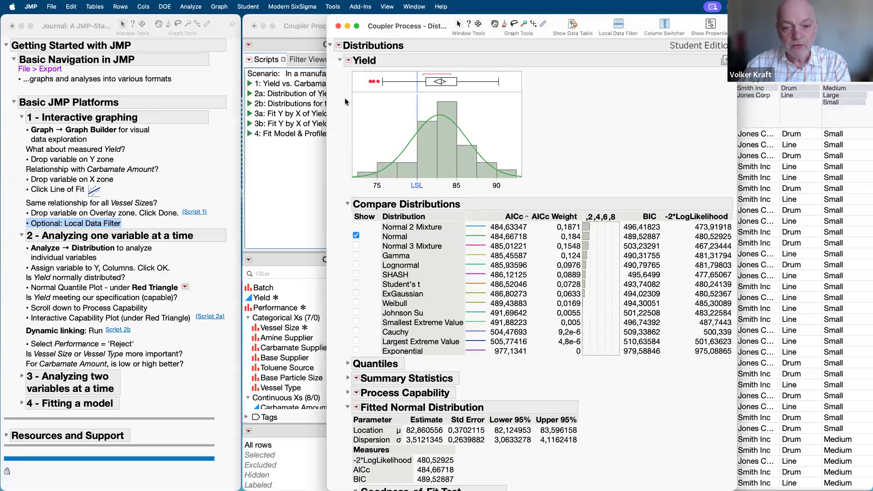
left_click(339, 46)
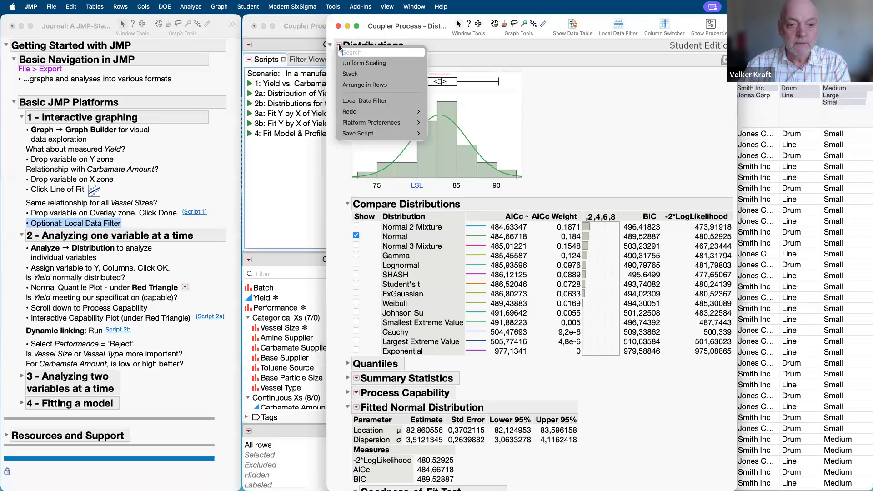
mouse_move(392, 136)
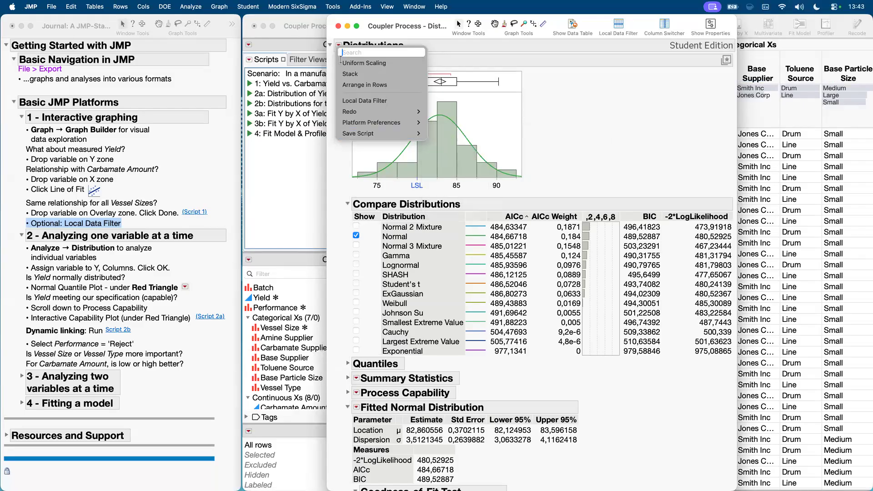
left_click(337, 26)
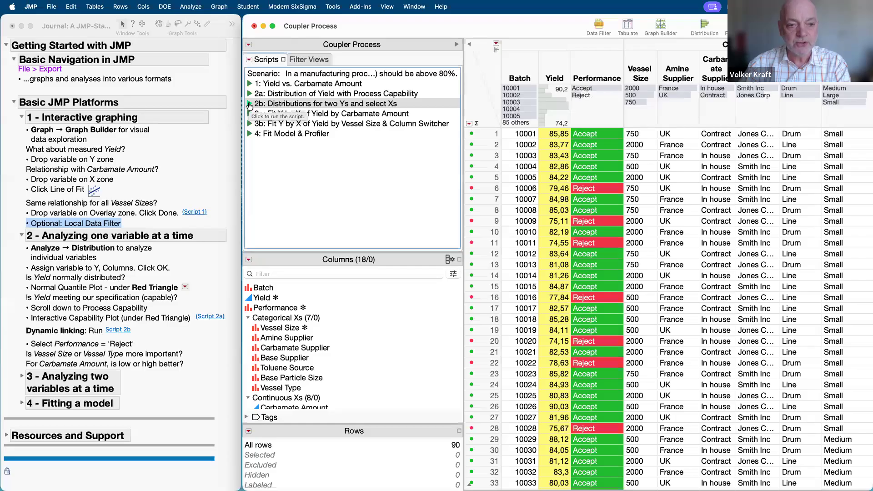
Run the saved table script "2b: Distributions for two Ys and select Xs"
left_click(249, 106)
left_click_drag(259, 105, 325, 53)
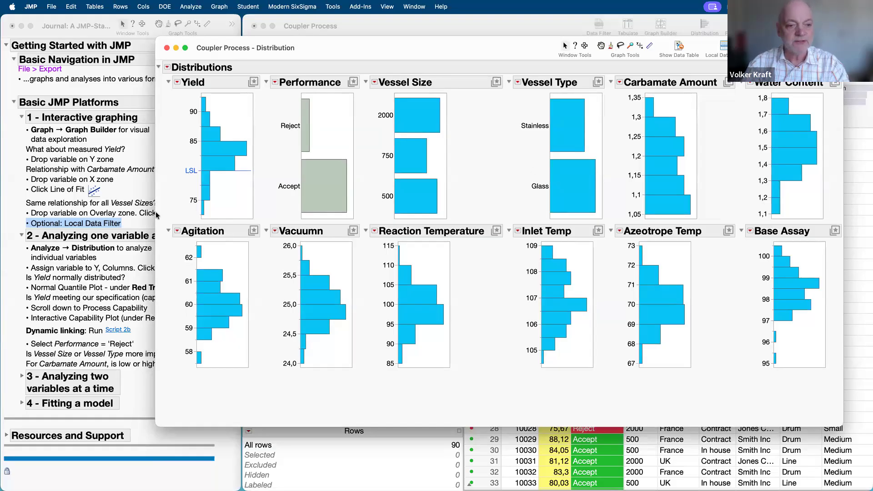
mouse_move(161, 190)
left_mouse_down()
mouse_move(155, 72)
mouse_move(386, 78)
mouse_move(377, 185)
left_mouse_up()
mouse_move(375, 234)
left_mouse_down()
mouse_move(309, 233)
mouse_move(154, 180)
left_mouse_up()
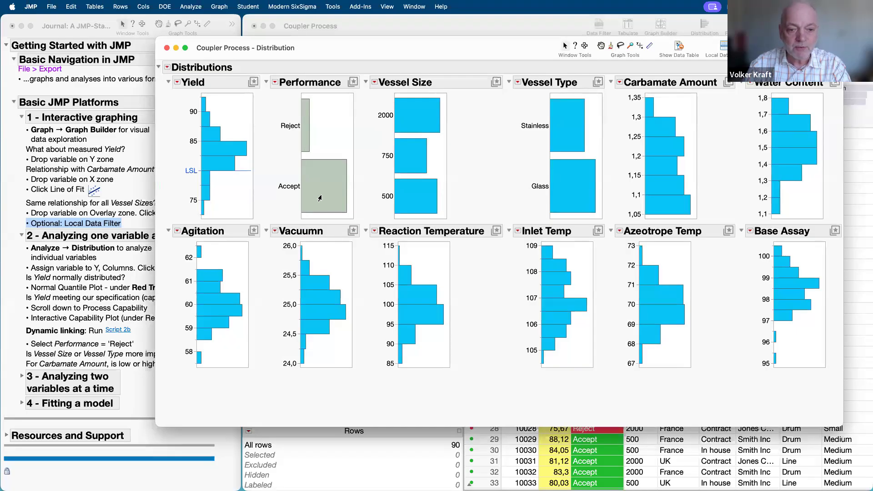
Select the Reject and Accept bars of Performance alternately, ending with Reject, and inspect the linked highlighting in the Vessel Size distribution
left_click(303, 128)
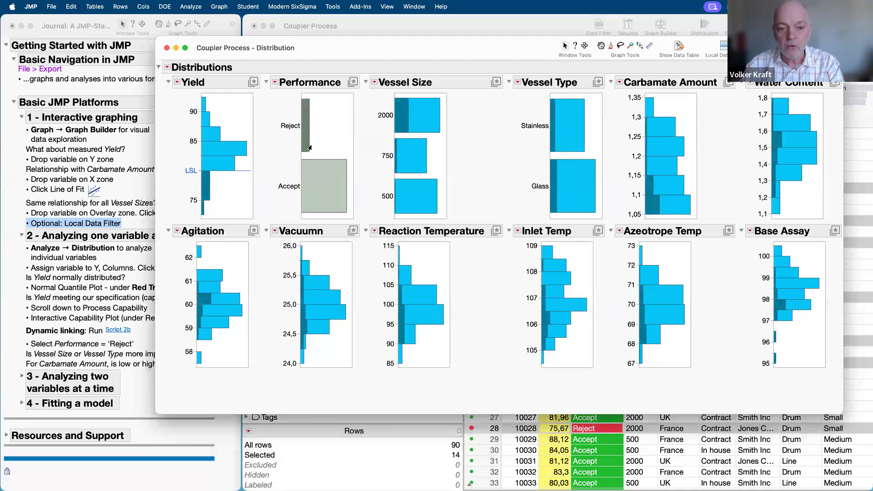
left_click(319, 184)
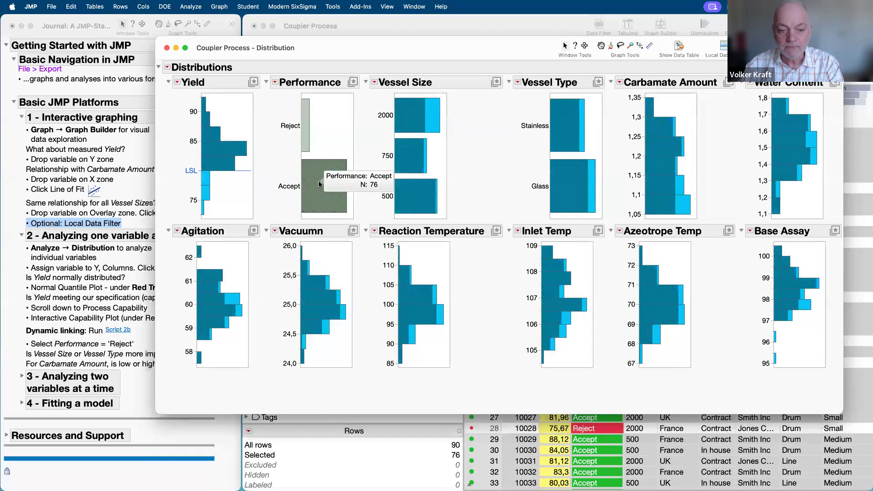
left_click(303, 140)
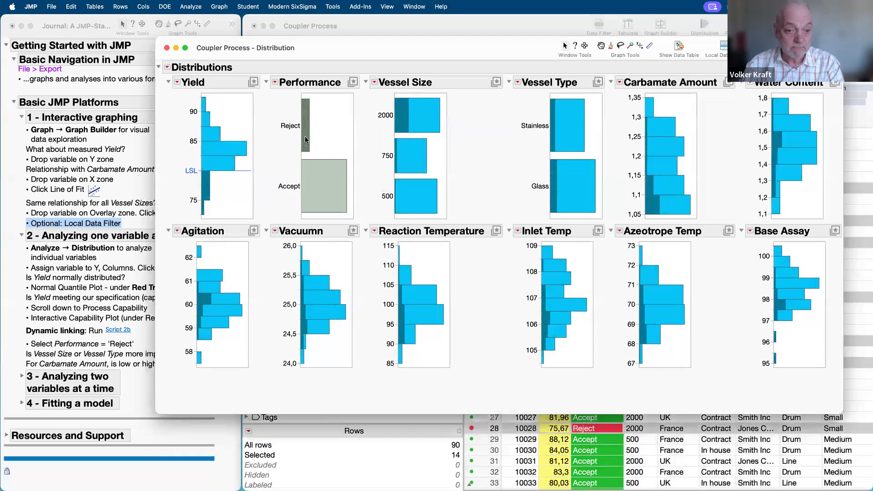
left_click(326, 204)
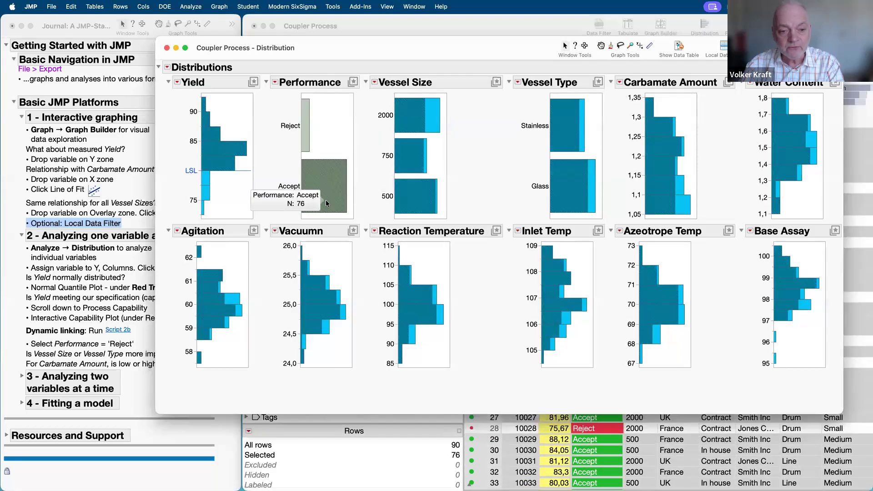
left_click(304, 122)
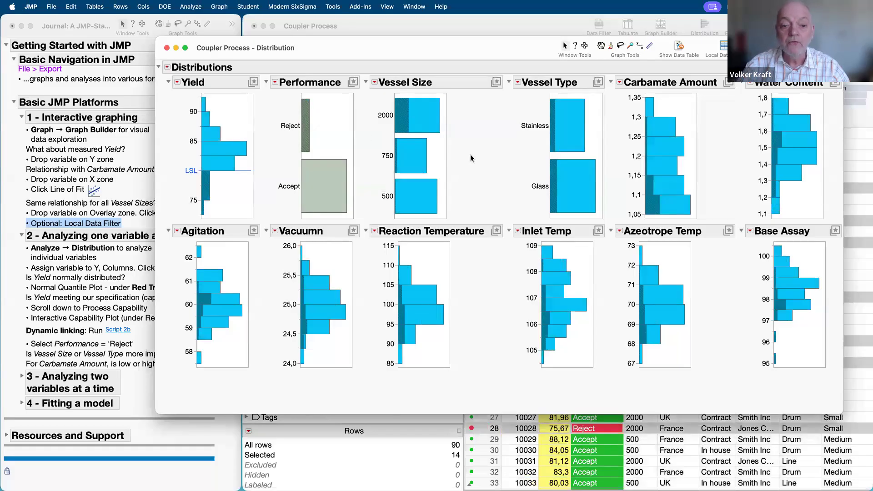
mouse_move(470, 154)
left_mouse_down()
mouse_move(428, 78)
mouse_move(354, 140)
mouse_move(464, 141)
left_mouse_up()
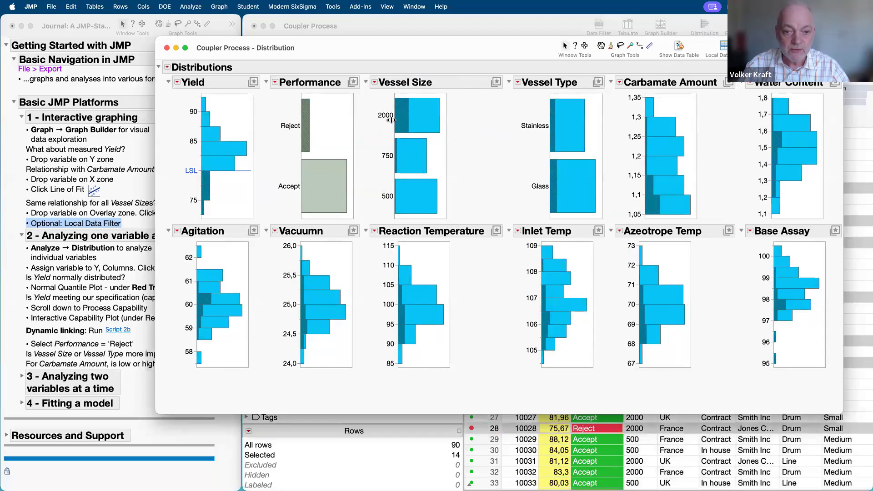
mouse_move(398, 120)
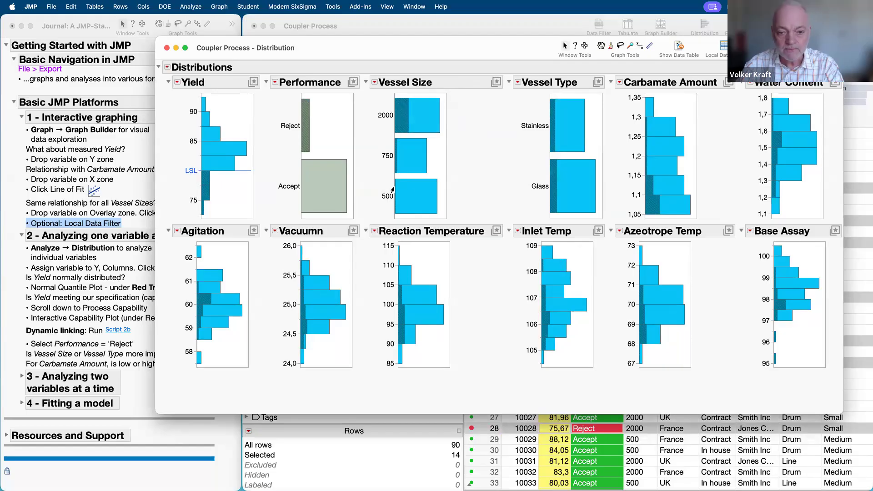
mouse_move(414, 199)
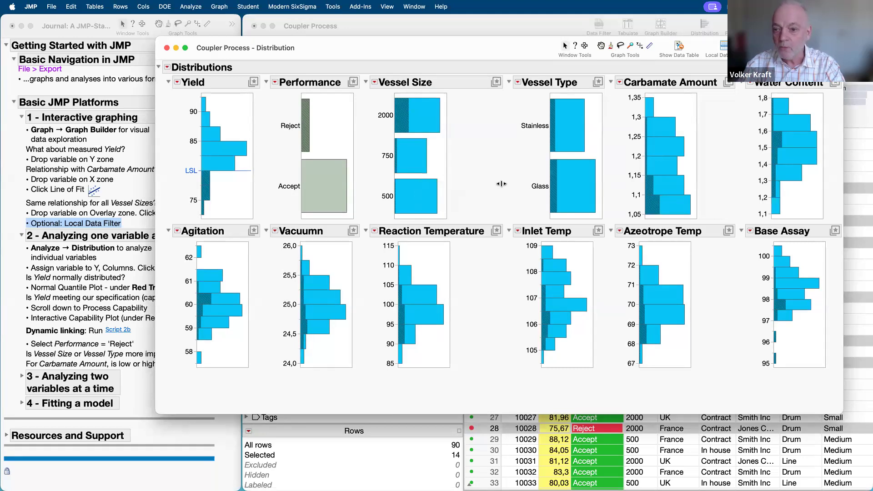
Select the Carbamate Amount bars above 1,25 and inspect the linked highlighting in Performance, closing the Distribution report when done
mouse_move(619, 208)
left_mouse_down()
mouse_move(618, 106)
mouse_move(658, 151)
mouse_move(683, 217)
mouse_move(668, 224)
mouse_move(628, 210)
mouse_move(624, 181)
left_mouse_up()
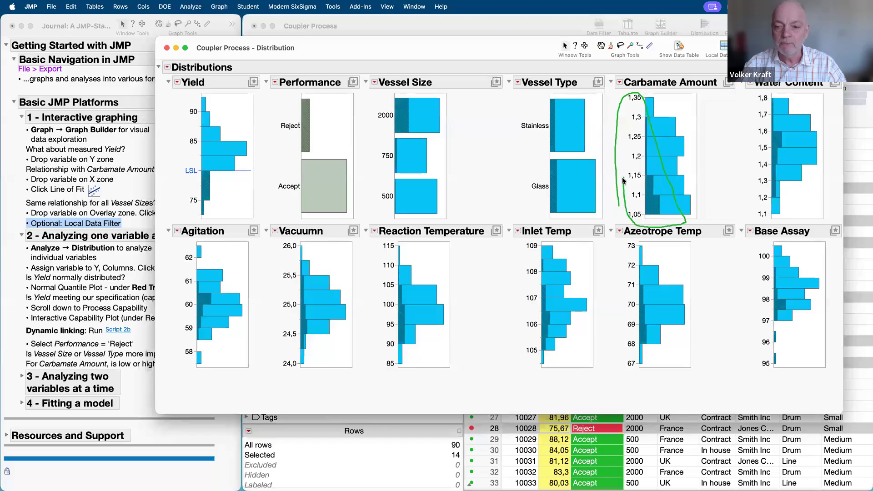
left_click_drag(648, 108, 676, 141)
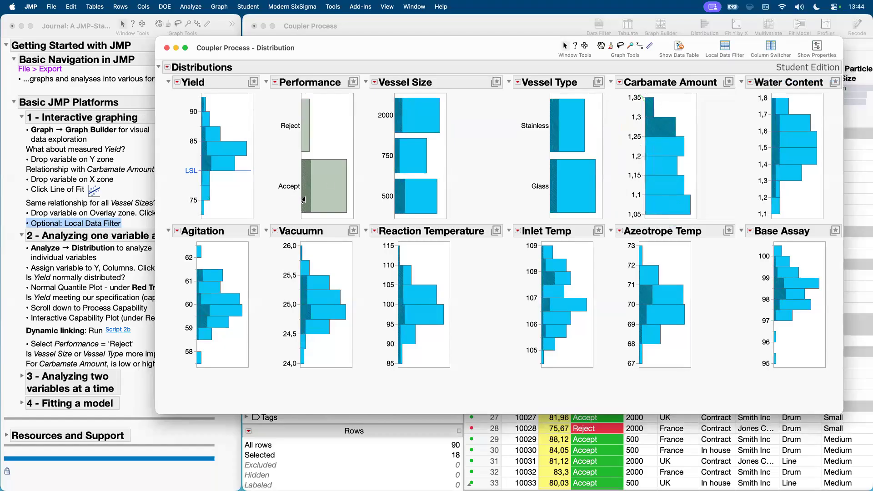
mouse_move(266, 215)
left_mouse_down()
mouse_move(269, 163)
mouse_move(314, 151)
mouse_move(357, 218)
mouse_move(257, 193)
left_mouse_up()
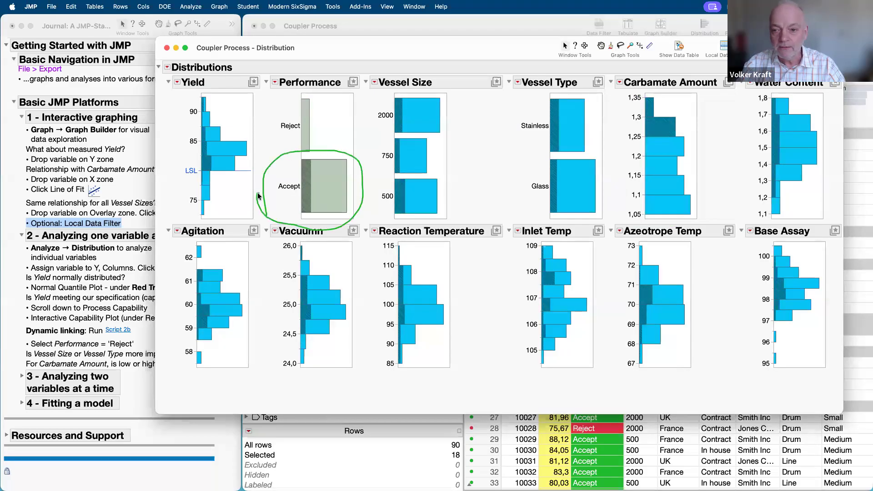
mouse_move(270, 151)
left_mouse_down()
mouse_move(296, 84)
mouse_move(334, 144)
left_mouse_up()
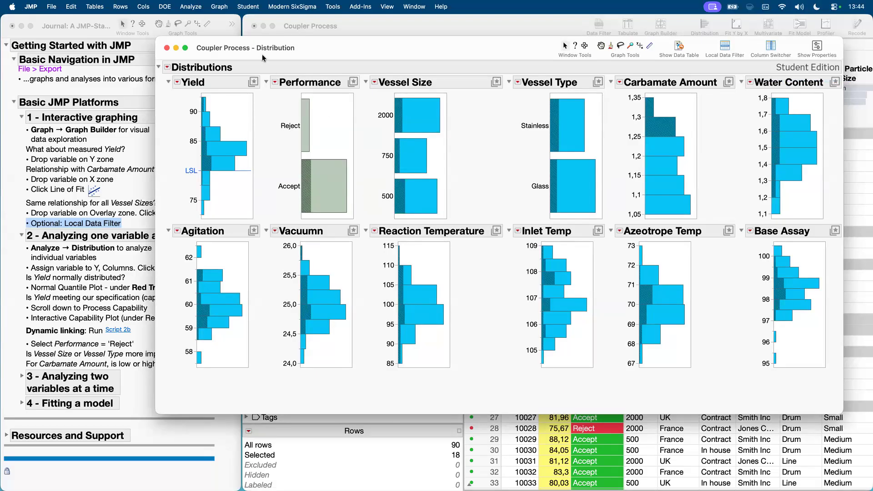
left_click(167, 48)
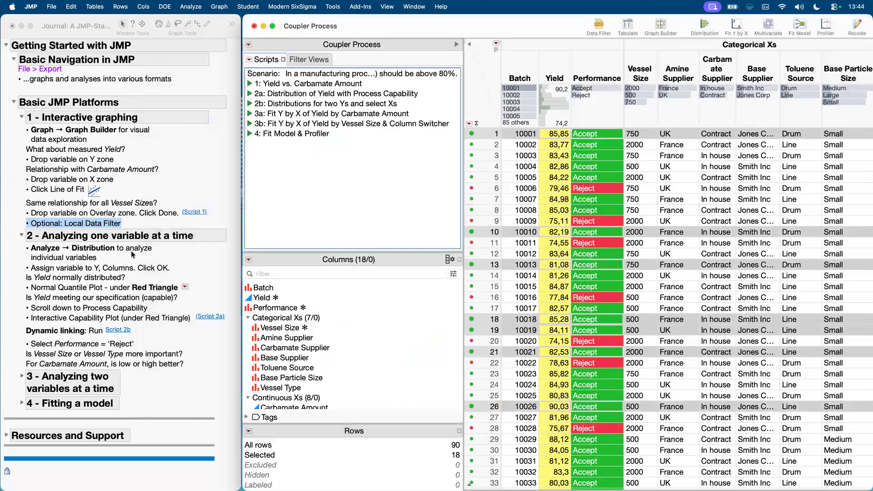
Expand the journal section "3 - Analyzing two variables at a time" and collapse sections 1 and 2
left_click(22, 377)
left_click(22, 377)
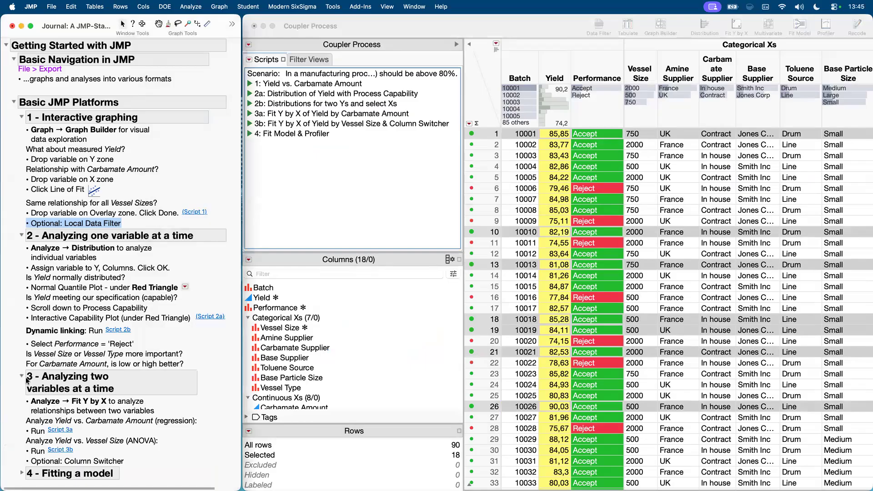
scroll(87, 423, "down", 2)
scroll(85, 421, "down", 3)
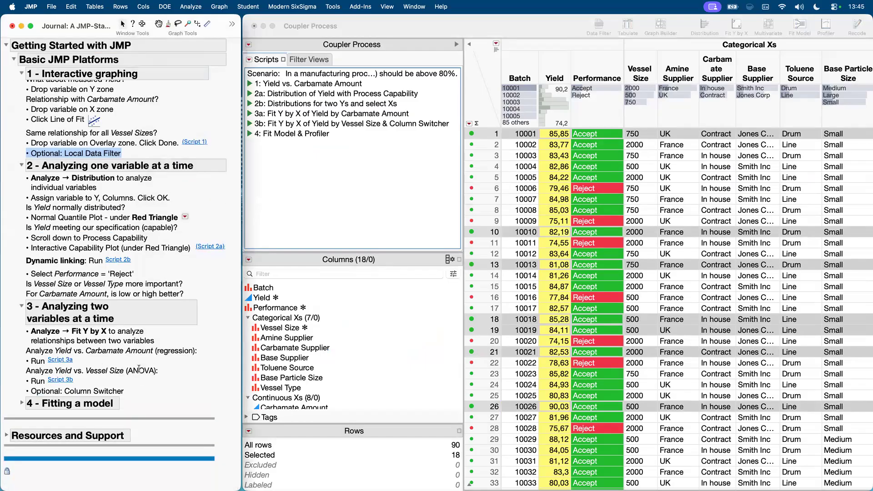
left_click(22, 167)
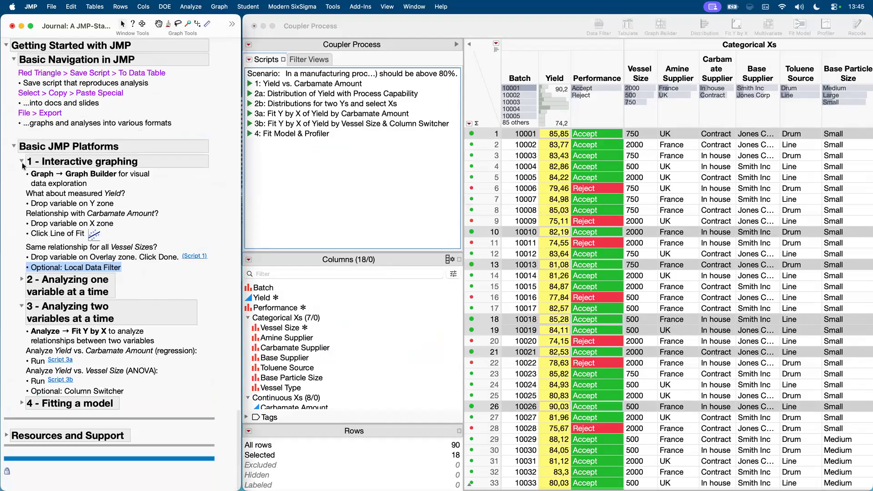
scroll(22, 167, "up", 3)
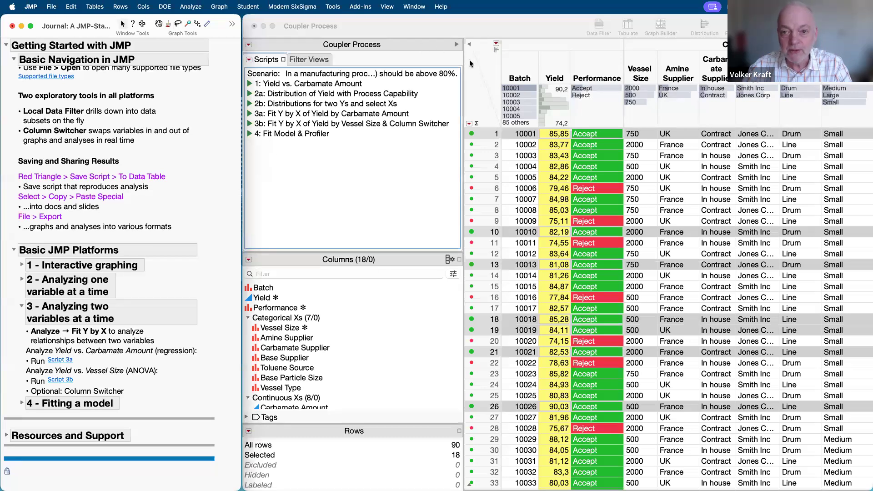
Clear the row selection in the Coupler Process table and open the Fit Y by X dialog
left_click(491, 67)
left_click(478, 101)
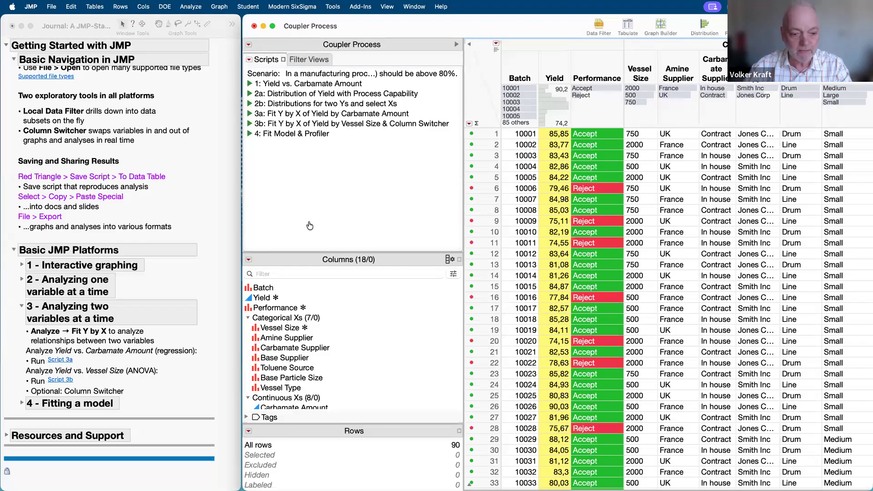
left_click(191, 7)
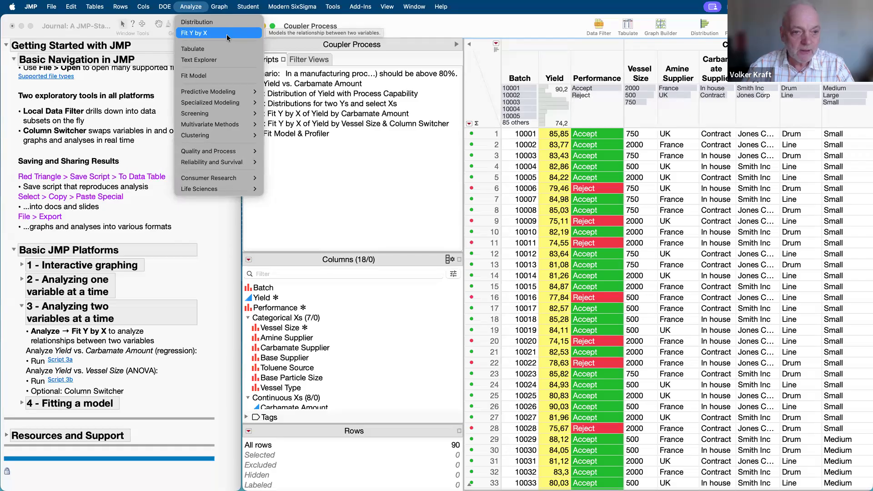
left_click(226, 34)
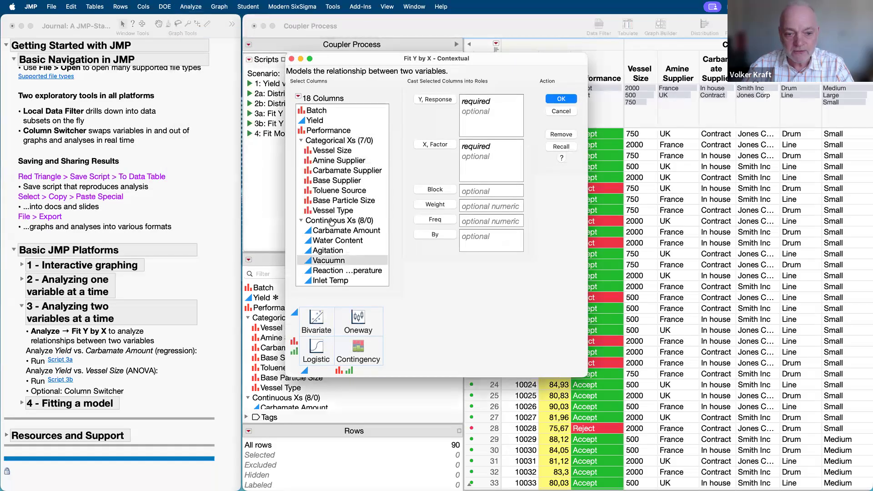
left_click_drag(414, 120, 419, 138)
mouse_move(434, 169)
left_mouse_down()
mouse_move(484, 124)
mouse_move(417, 173)
left_mouse_up()
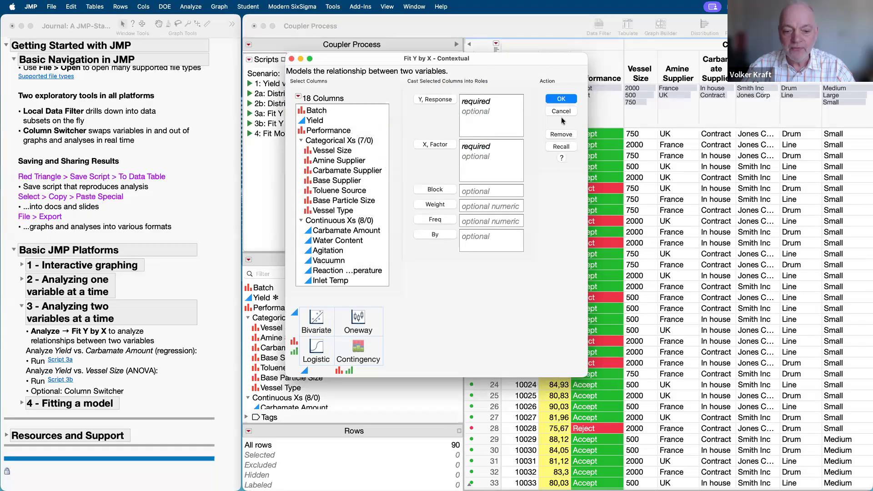
left_click_drag(379, 59, 321, 56)
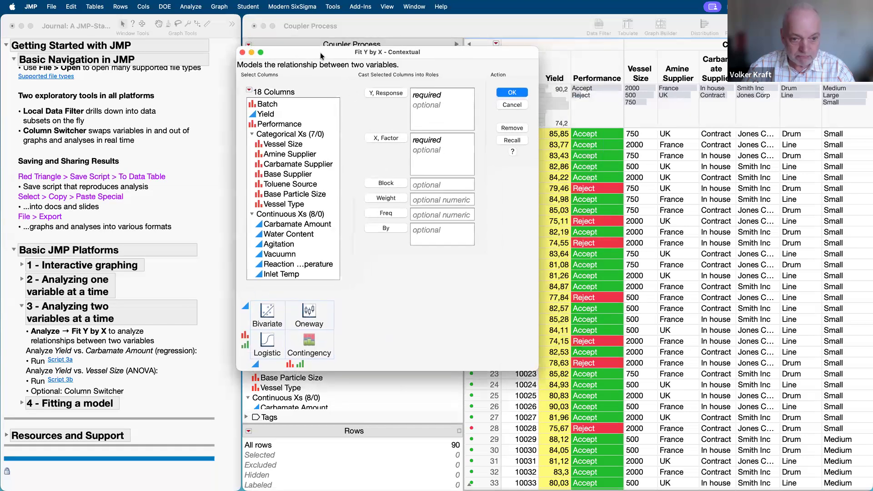
Assign Yield as the Y, Response and Carbamate Amount as the X, Factor, and compare their modeling types
left_click(282, 116)
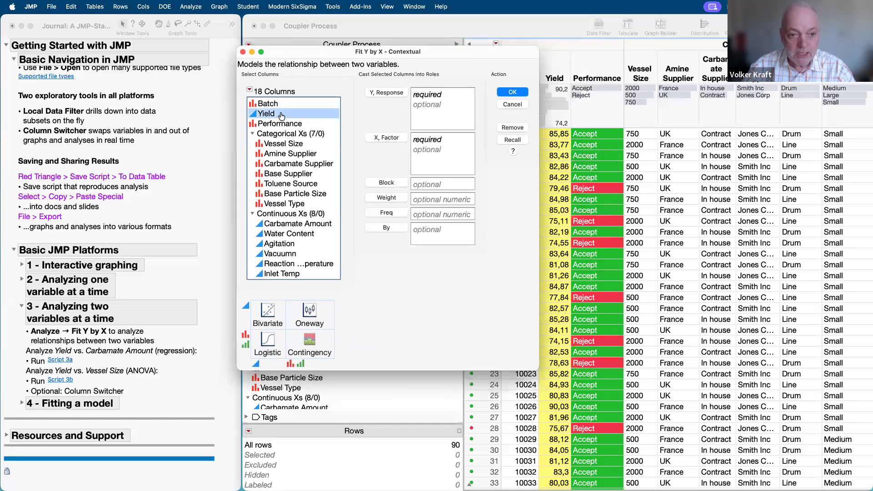
left_click(382, 94)
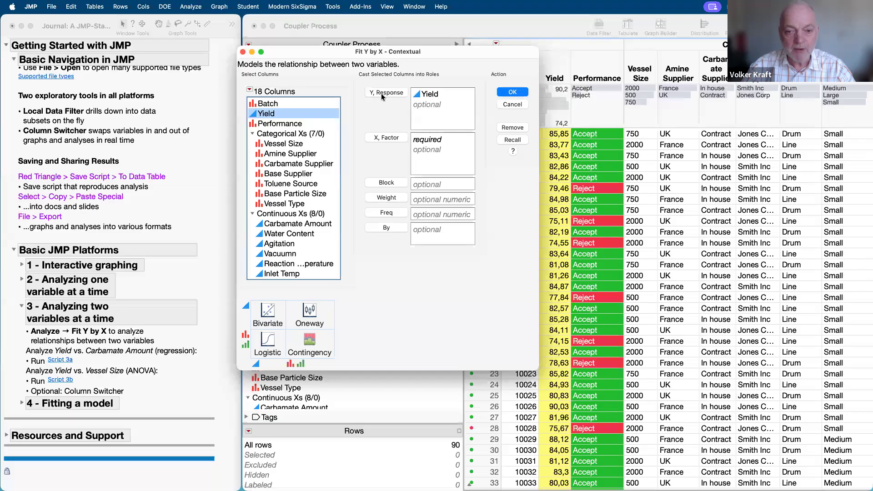
left_click(318, 223)
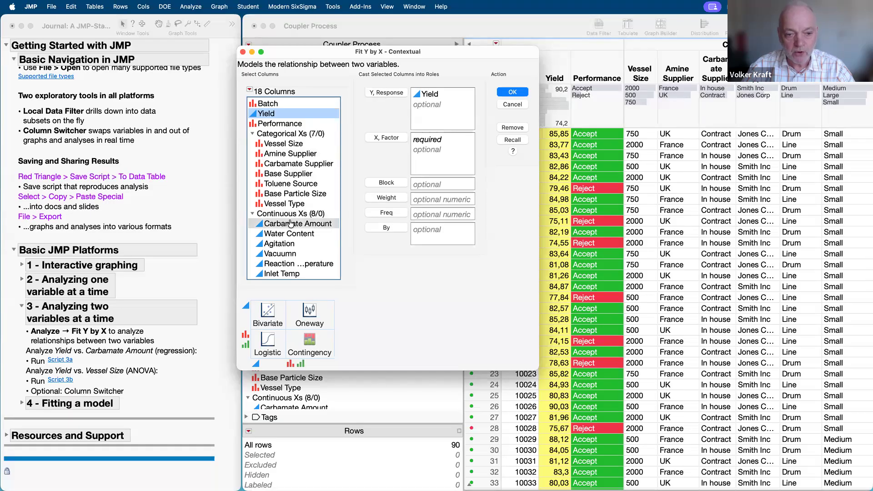
left_click(394, 138)
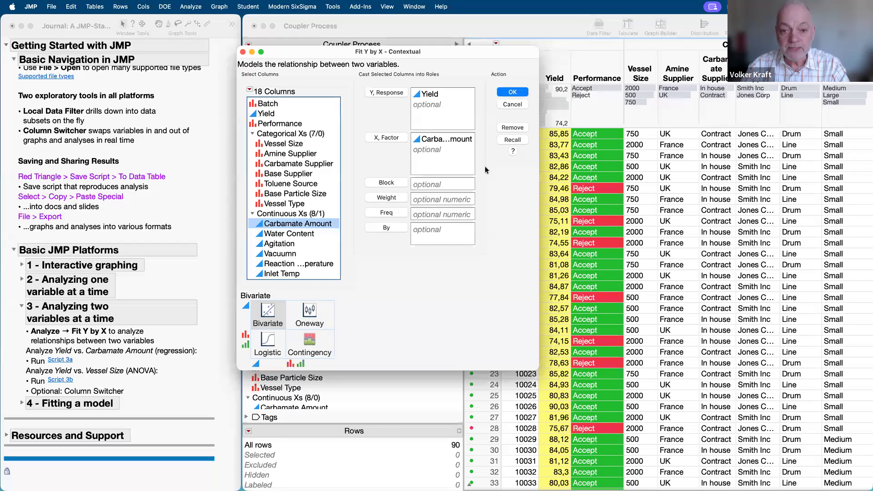
left_click(440, 94)
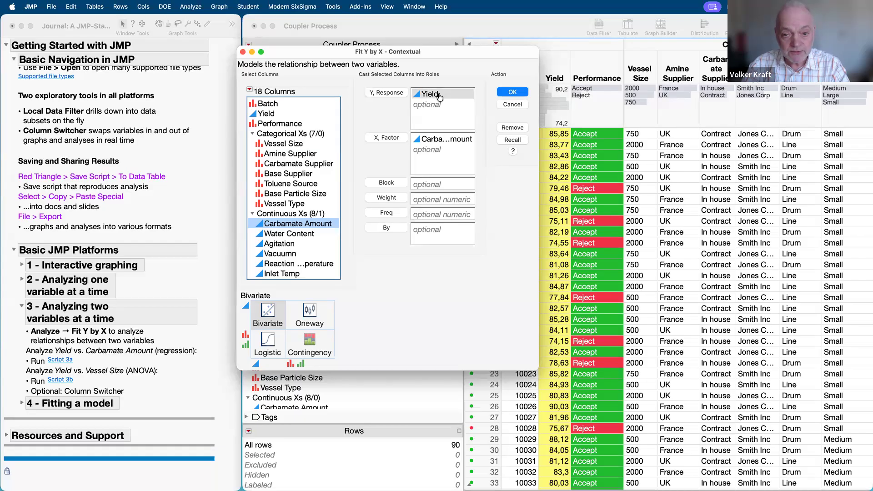
left_click(435, 141)
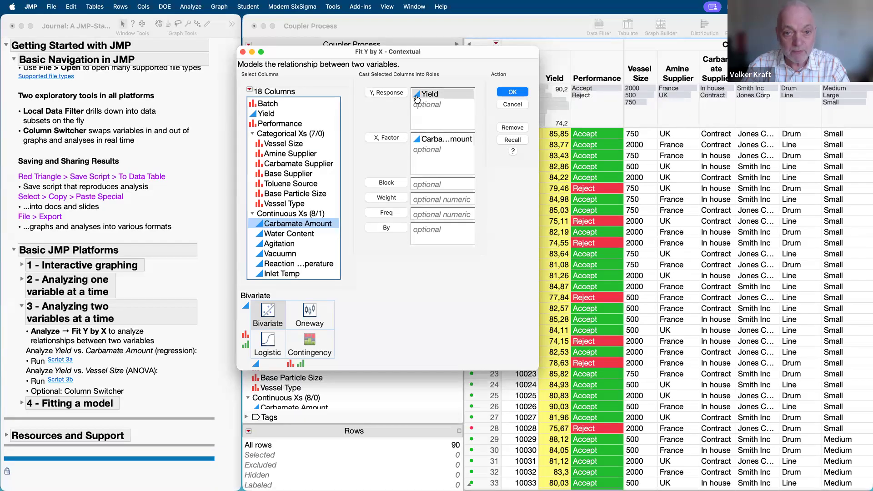
Run the Bivariate analysis of Yield by Carbamate Amount and place its report over the data table
left_click_drag(437, 53, 576, 48)
left_click(567, 135)
left_click(558, 90)
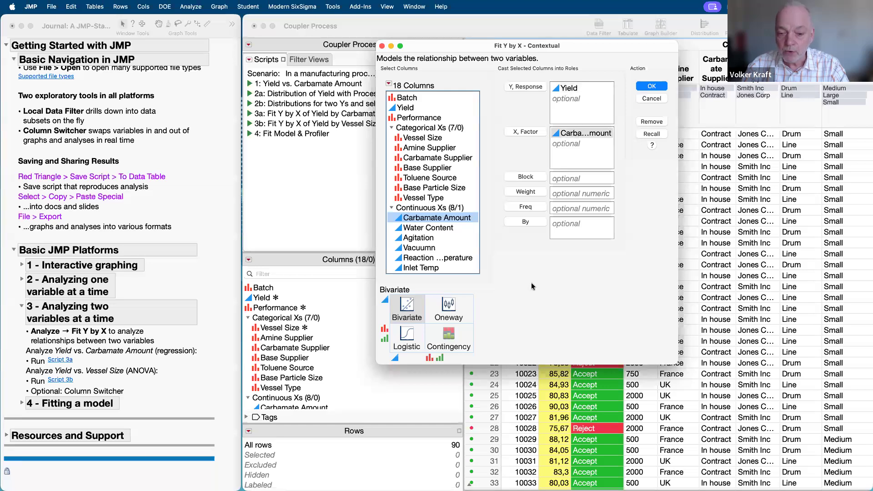
mouse_move(515, 275)
left_mouse_down()
mouse_move(419, 286)
mouse_move(410, 302)
mouse_move(416, 284)
mouse_move(438, 286)
left_mouse_up()
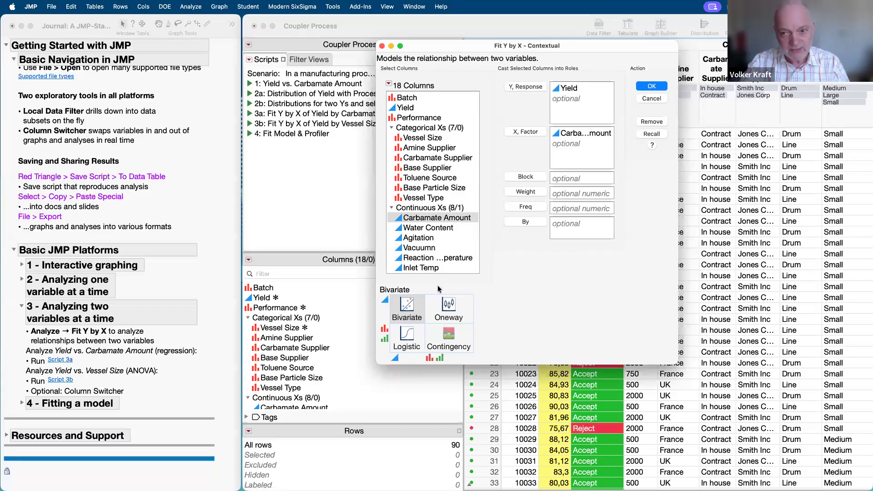
left_click(652, 87)
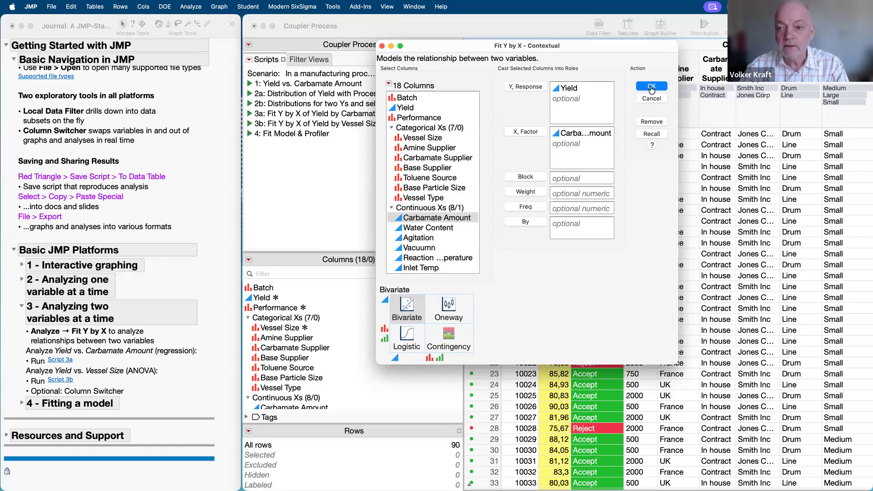
left_click_drag(168, 126, 427, 71)
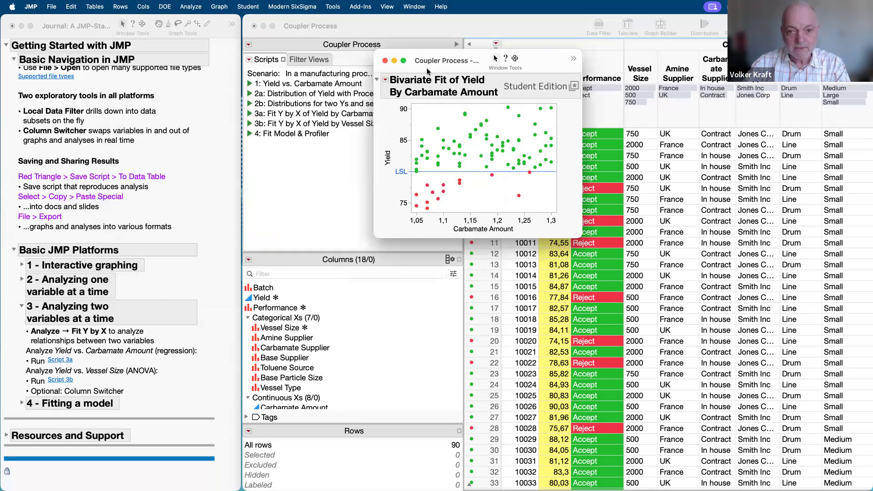
Fit a straight line to the scatterplot of Yield by Carbamate Amount
left_click(385, 80)
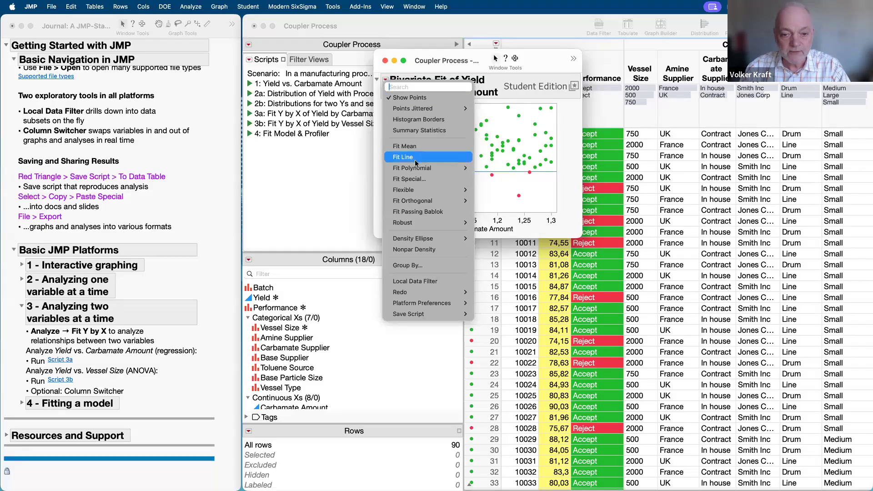
mouse_move(418, 169)
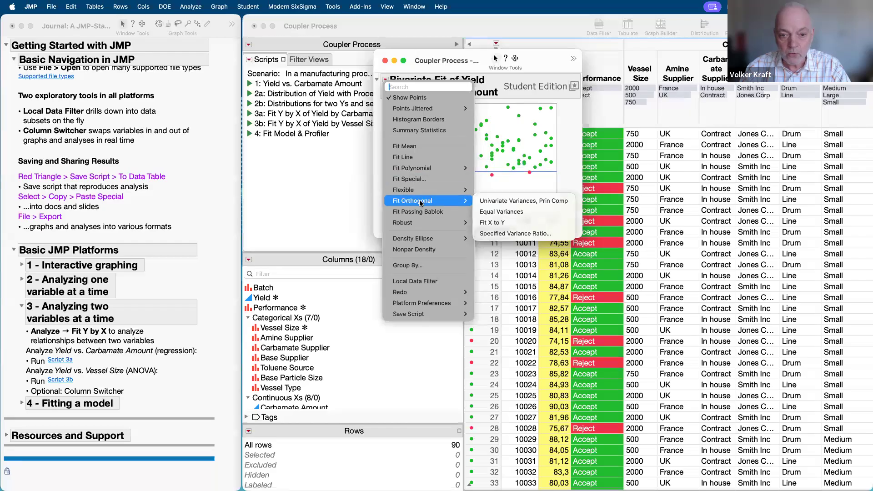
left_click(428, 159)
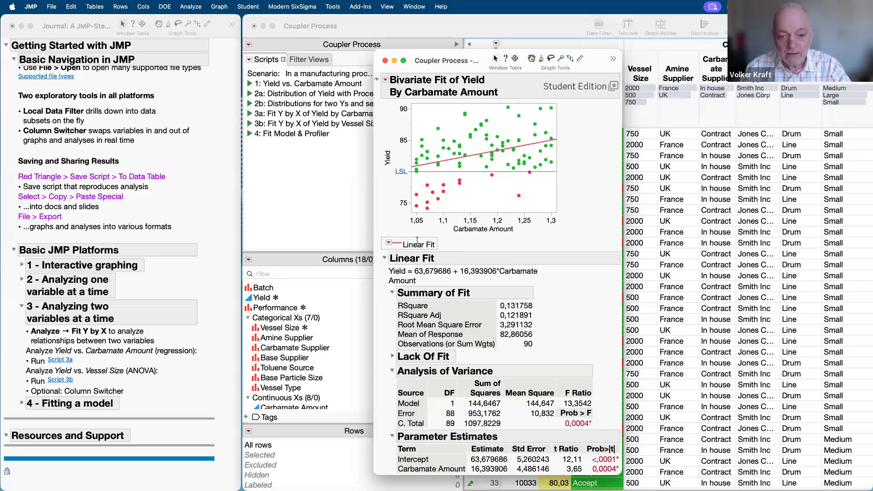
Collapse and reopen the Linear Fit report, and examine its regression equation and Summary of Fit
left_click(383, 258)
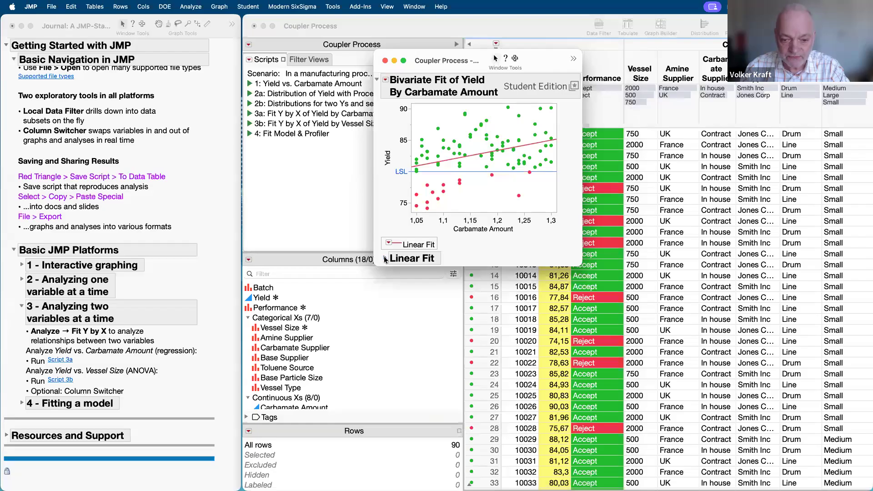
left_click(384, 259)
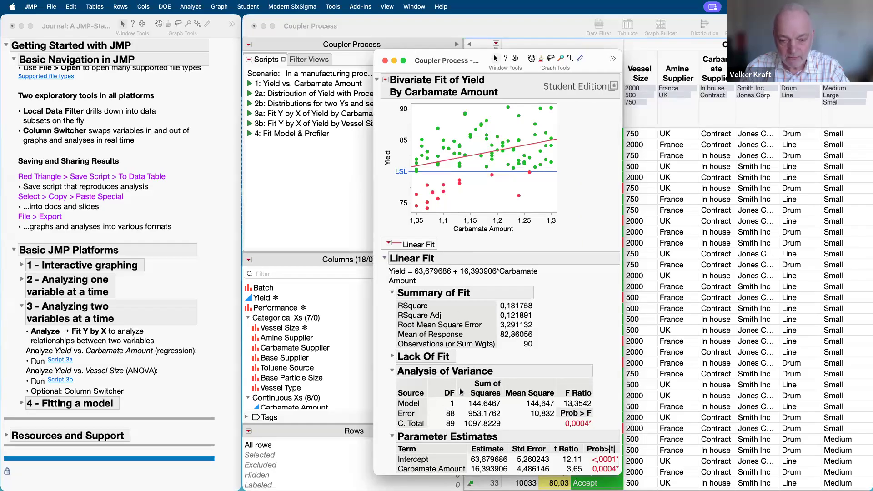
mouse_move(558, 271)
left_mouse_down()
mouse_move(539, 263)
mouse_move(374, 264)
left_mouse_up()
left_click_drag(395, 296, 541, 293)
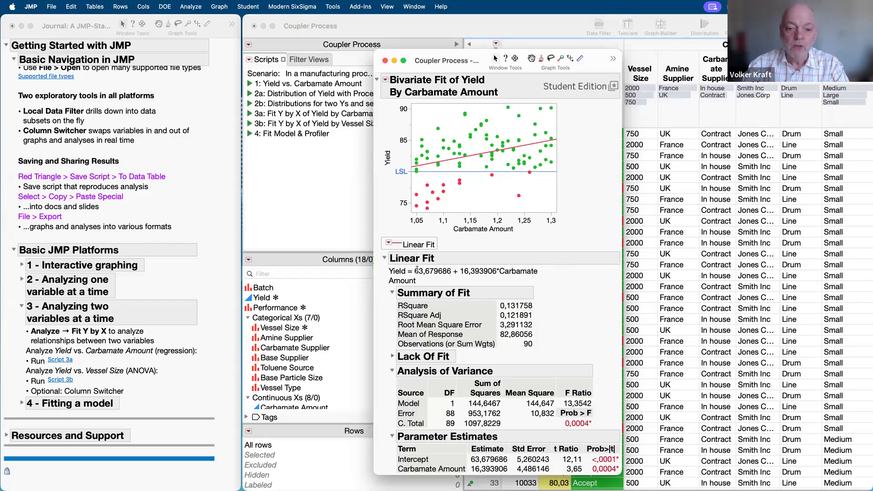
Add confidence curves for the fit and a shaded confidence band to the linear fit of Yield by Carbamate Amount
left_click(388, 245)
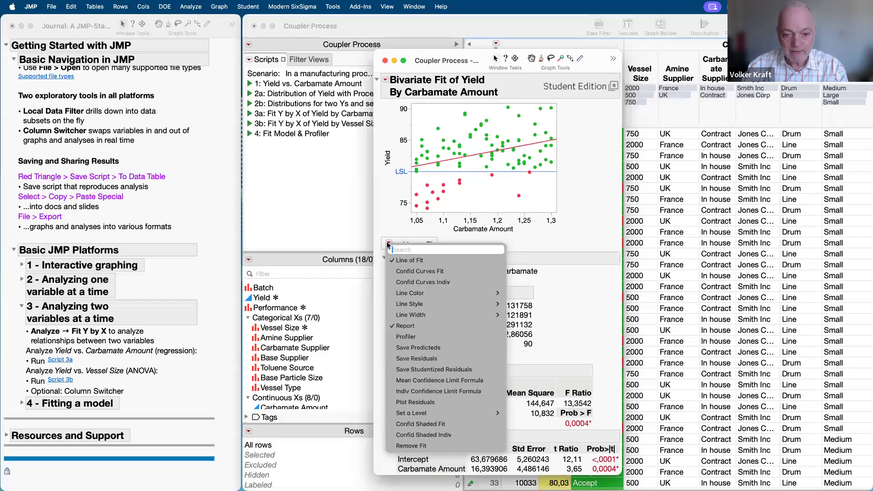
left_click(404, 272)
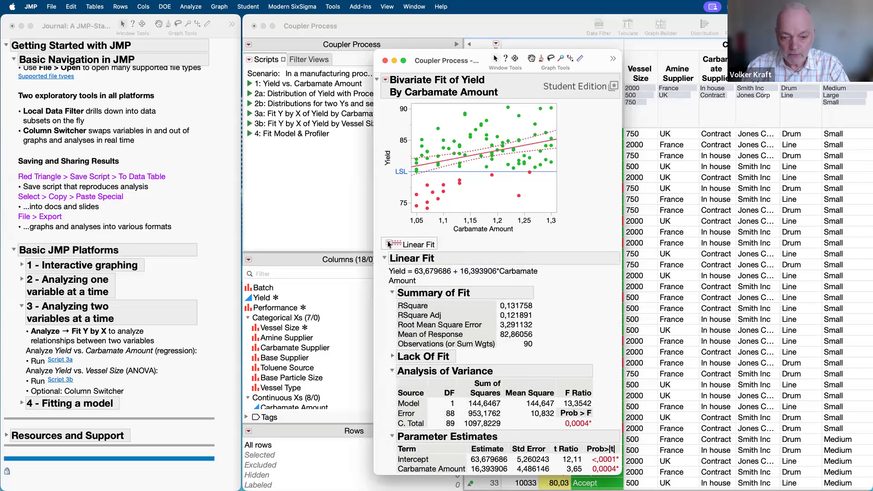
left_click(388, 245)
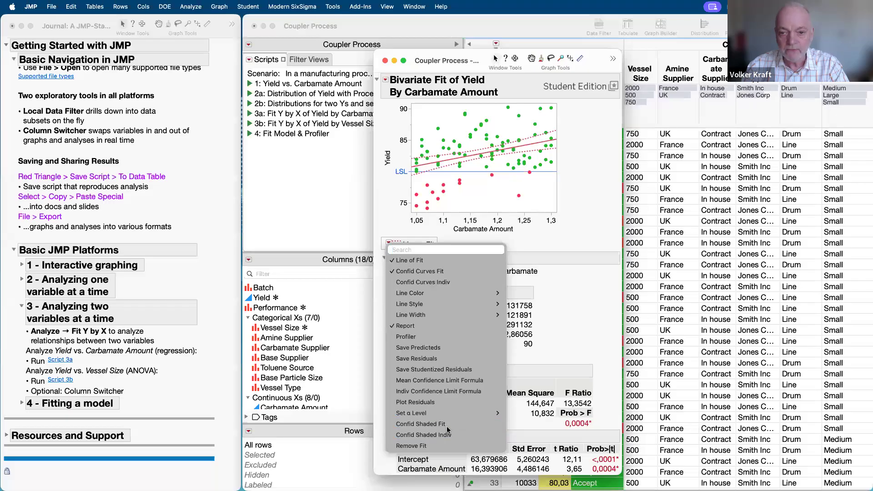
left_click(420, 424)
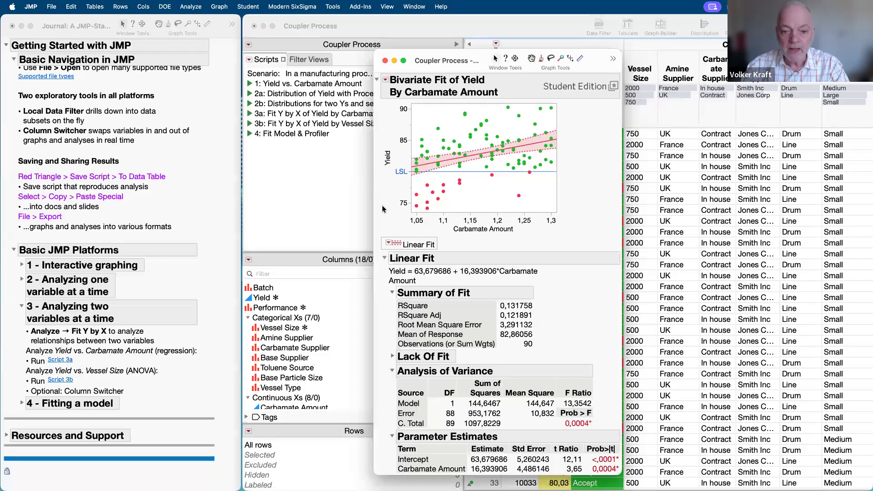
Plot the residuals of the linear fit, review the diagnostics plots, and close the Bivariate report
left_click(388, 245)
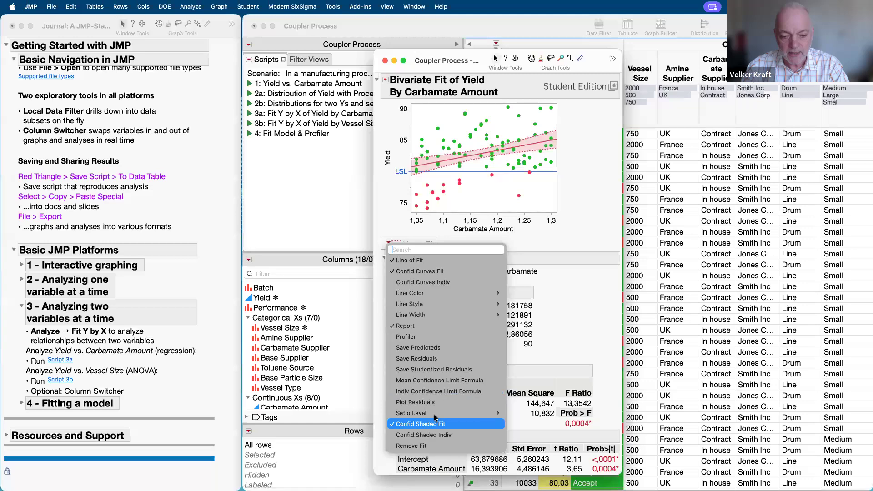
left_click(415, 402)
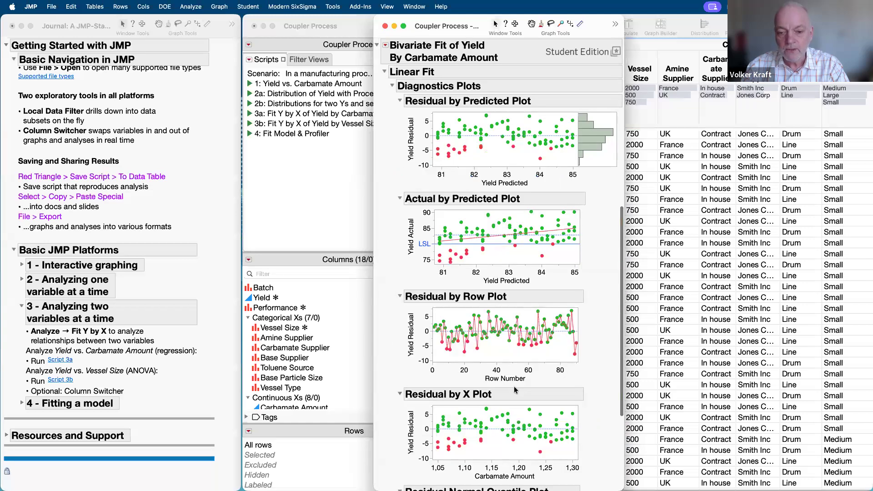
scroll(514, 386, "up", 10)
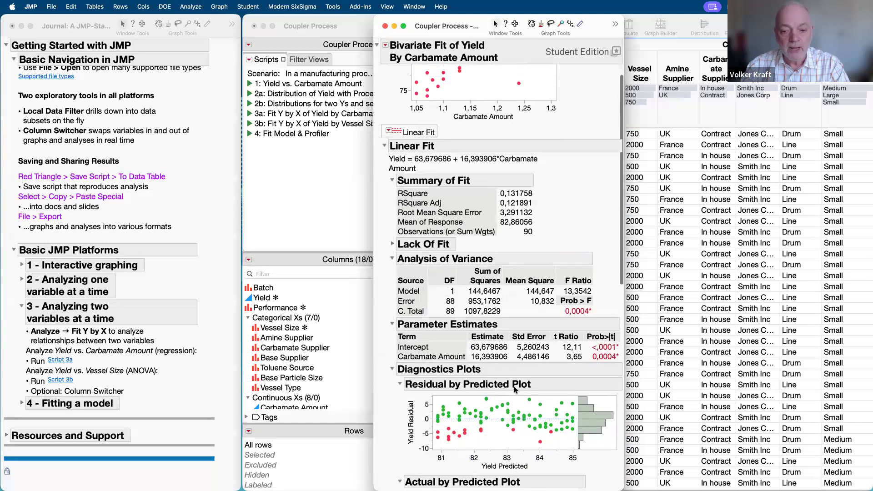
scroll(514, 386, "up", 5)
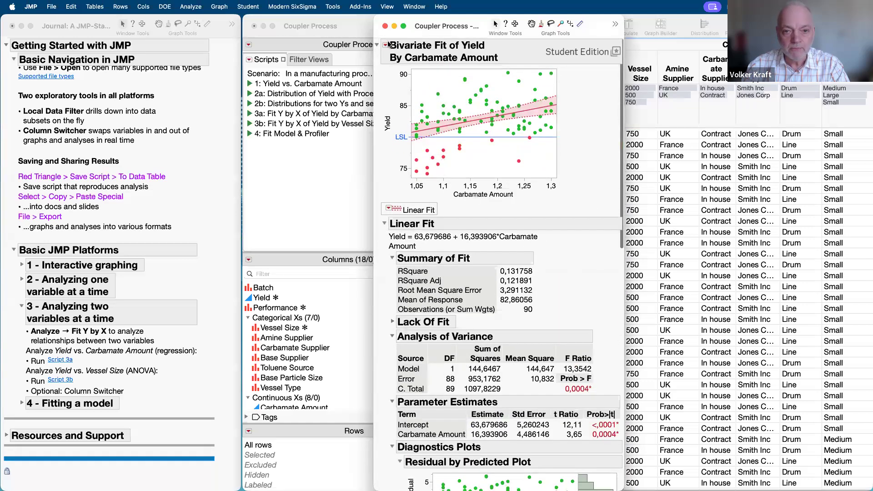
left_click(385, 26)
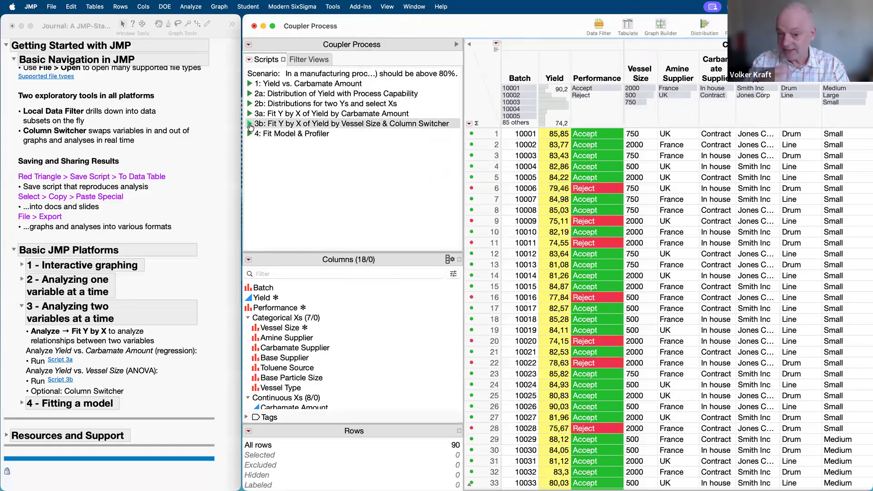
Run saved script 3b for Yield by Vessel Size and place the Oneway report over the data table
left_click(249, 124)
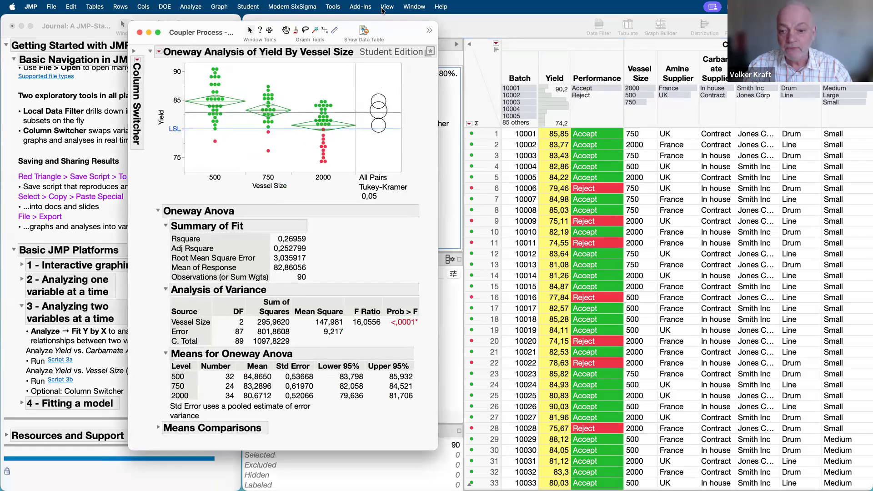
left_click_drag(191, 40, 451, 34)
mouse_move(404, 174)
left_mouse_down()
mouse_move(407, 84)
mouse_move(466, 78)
mouse_move(401, 144)
left_mouse_up()
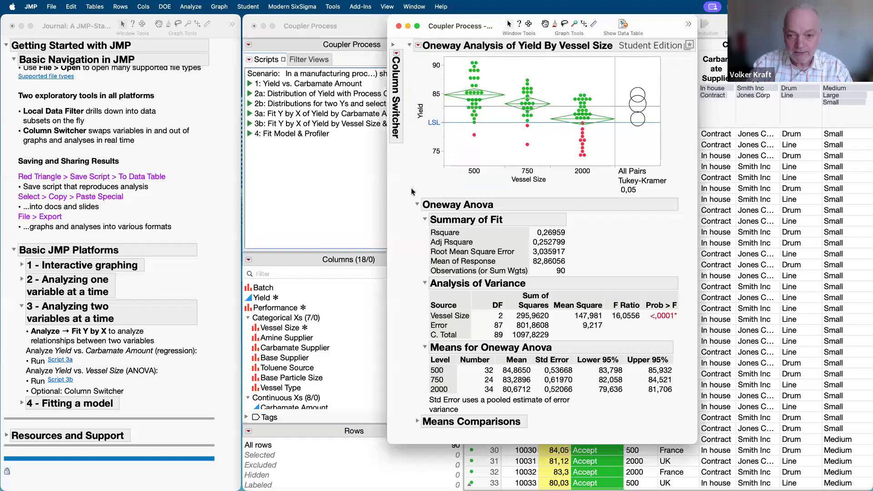
left_click_drag(412, 187, 489, 151)
mouse_move(561, 152)
left_mouse_down()
mouse_move(633, 191)
mouse_move(420, 195)
mouse_move(413, 185)
left_mouse_up()
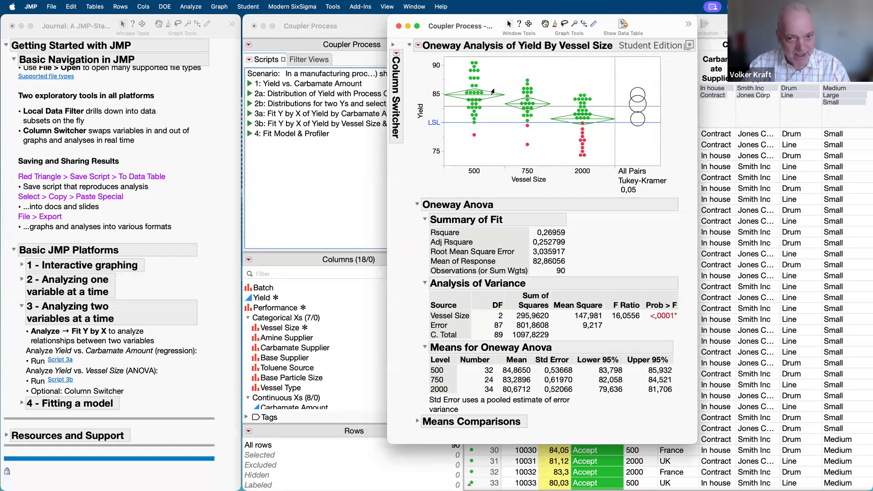
Examine the analysis options available for the Oneway report, including the Robust and Compare Means methods
left_click(419, 47)
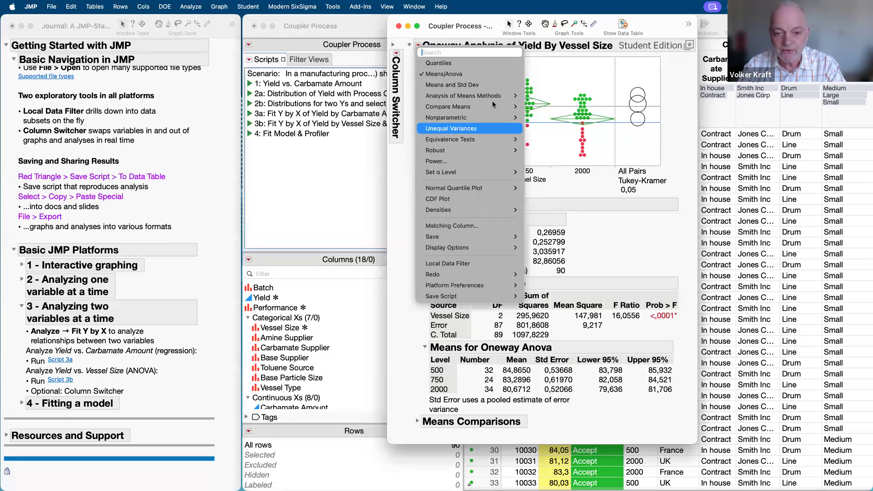
mouse_move(483, 245)
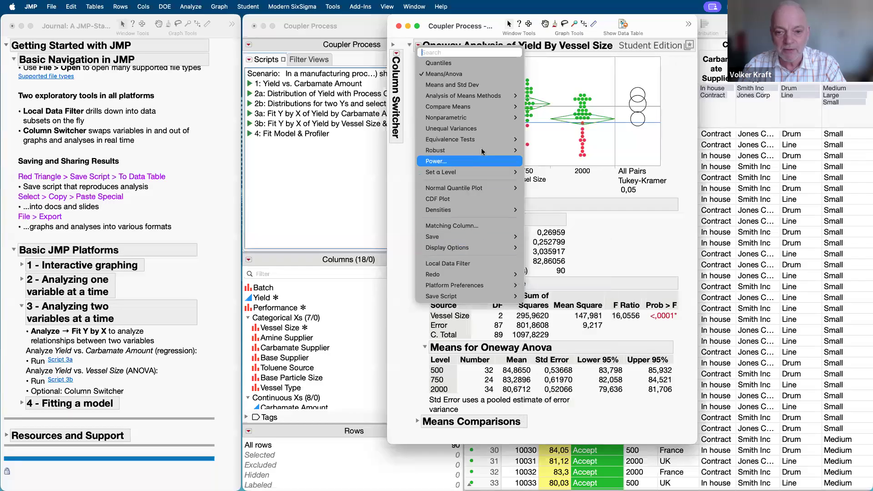
mouse_move(483, 151)
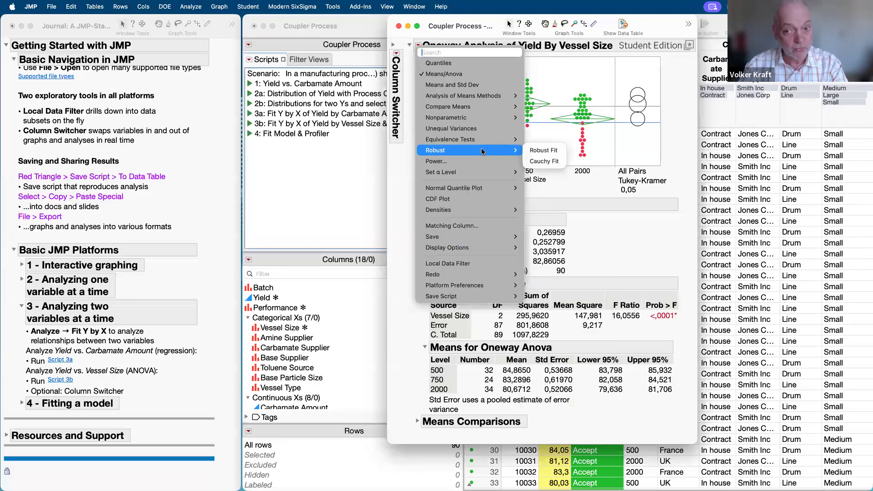
left_click(589, 189)
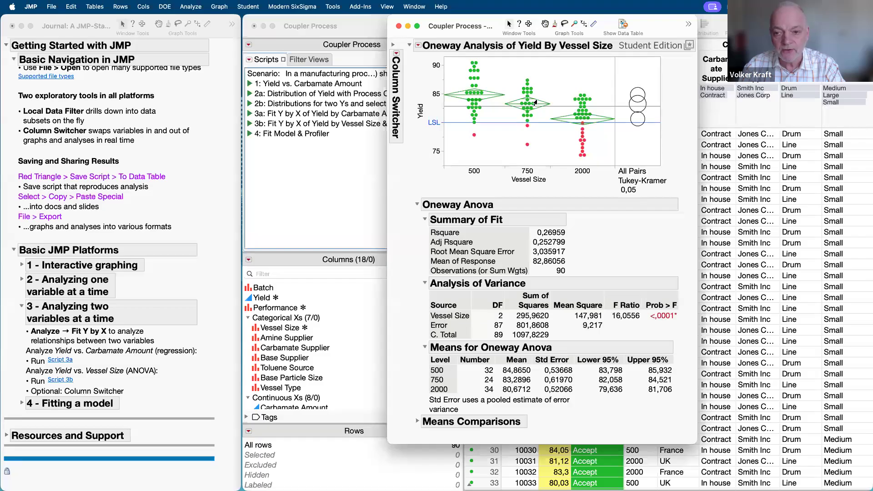
left_click(418, 45)
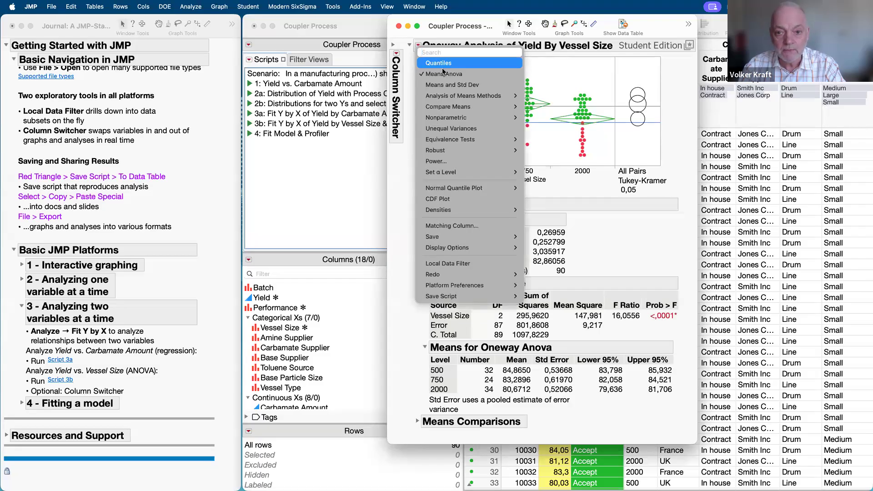
mouse_move(455, 108)
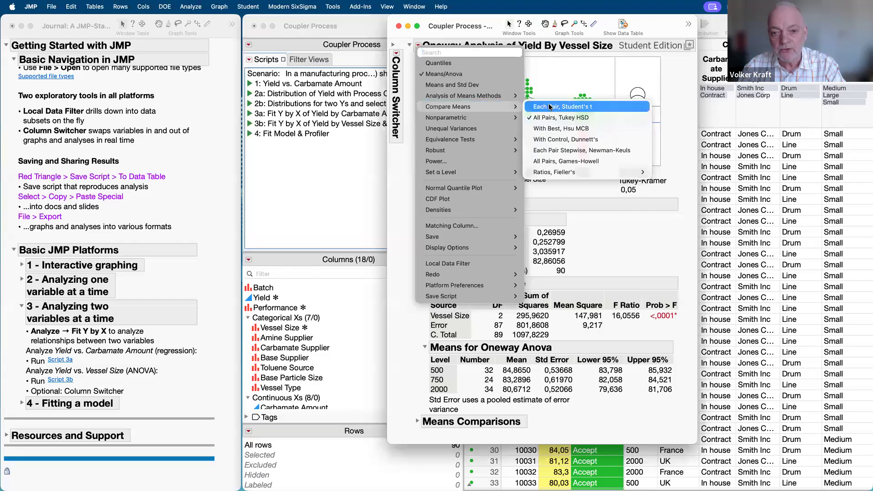
left_click(673, 160)
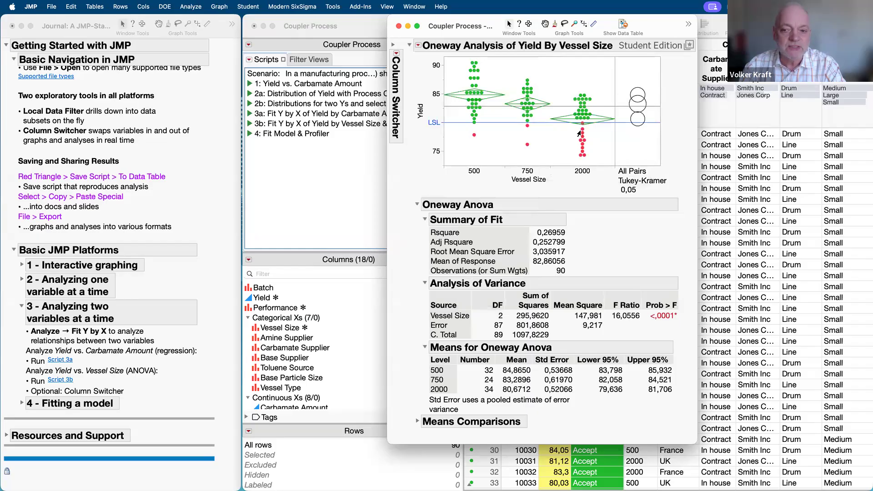
Select the comparison circle for vessel size 500 and expand the Means Comparisons report to review the Tukey-Kramer results
left_click(638, 92)
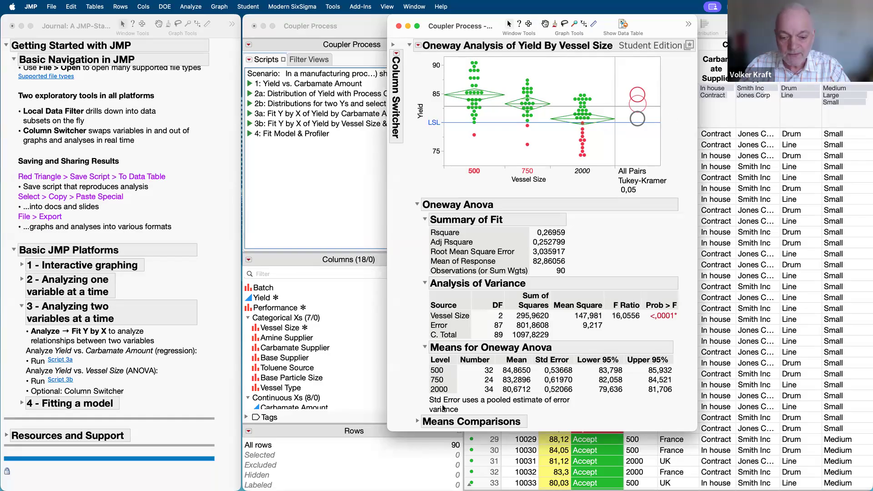
left_click(418, 422)
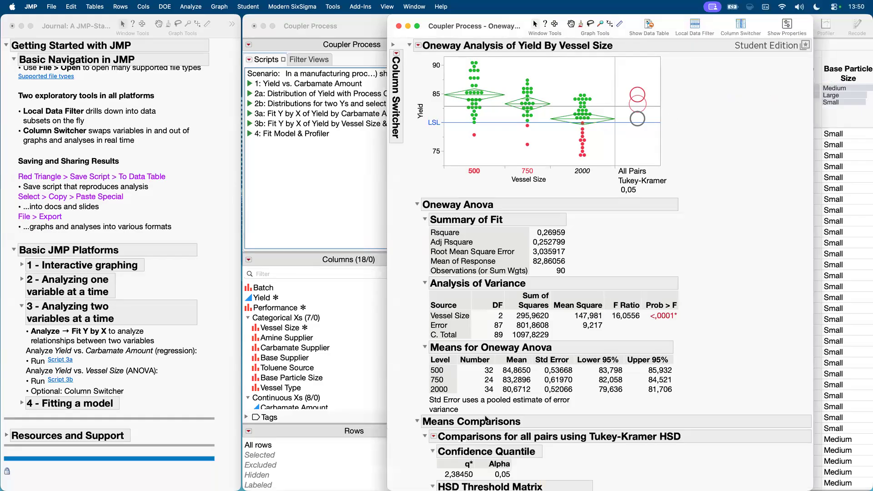
scroll(486, 419, "down", 5)
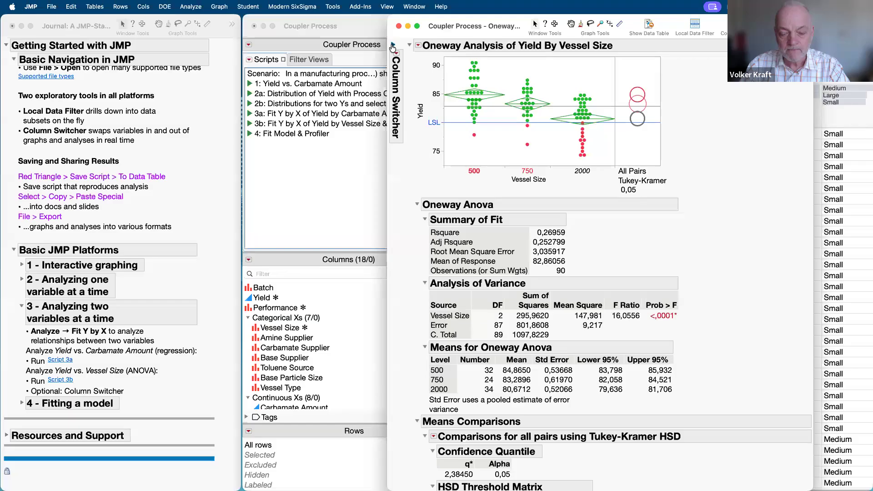
Expand the Column Switcher beside the Oneway report and enlarge its column list
left_click(393, 47)
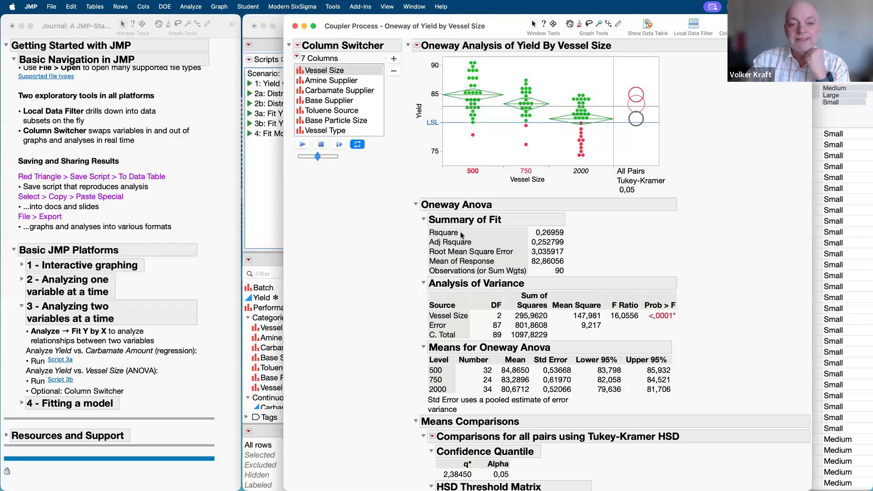
left_click_drag(384, 137, 400, 220)
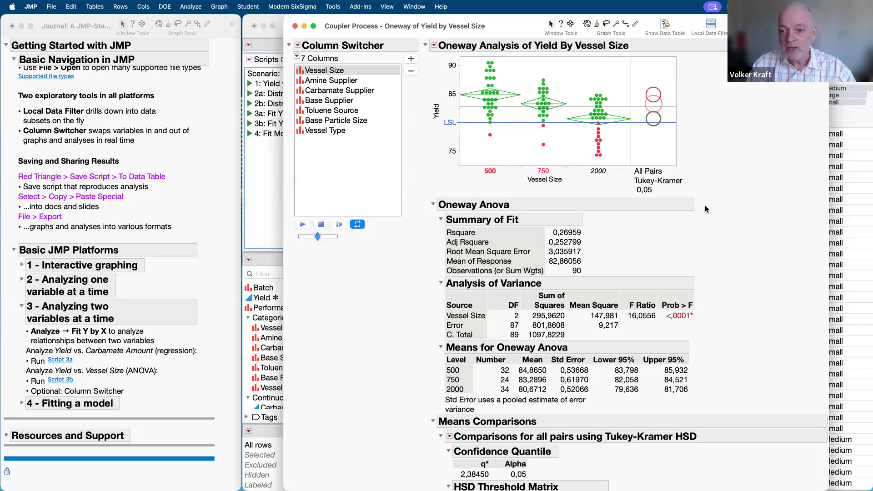
mouse_move(653, 246)
left_mouse_down()
mouse_move(560, 185)
mouse_move(568, 204)
mouse_move(587, 184)
left_mouse_up()
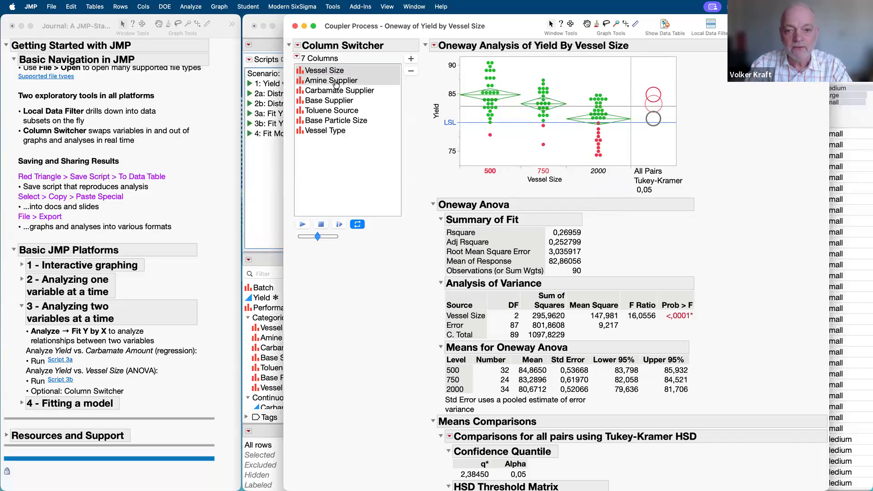
Switch the Oneway factor through Amine Supplier, Carbamate Supplier, Base Supplier and Toluene Source, and select a comparison circle for Toluene Source
left_click(336, 82)
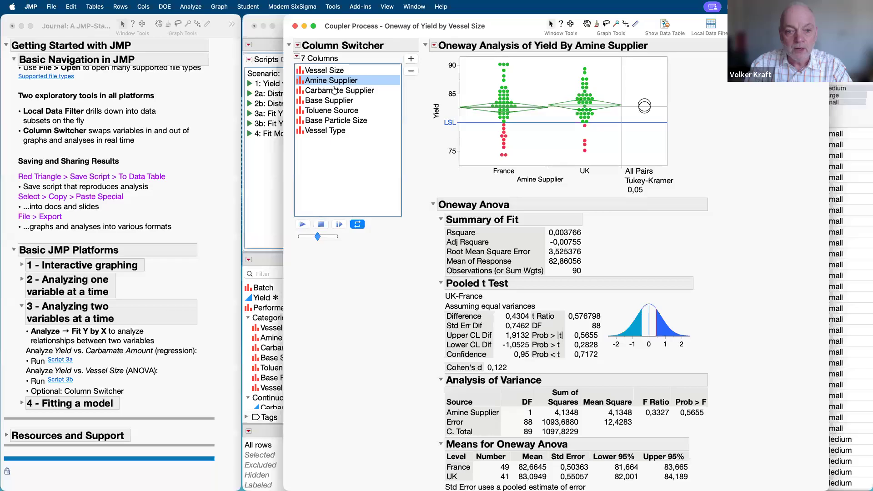
left_click(334, 89)
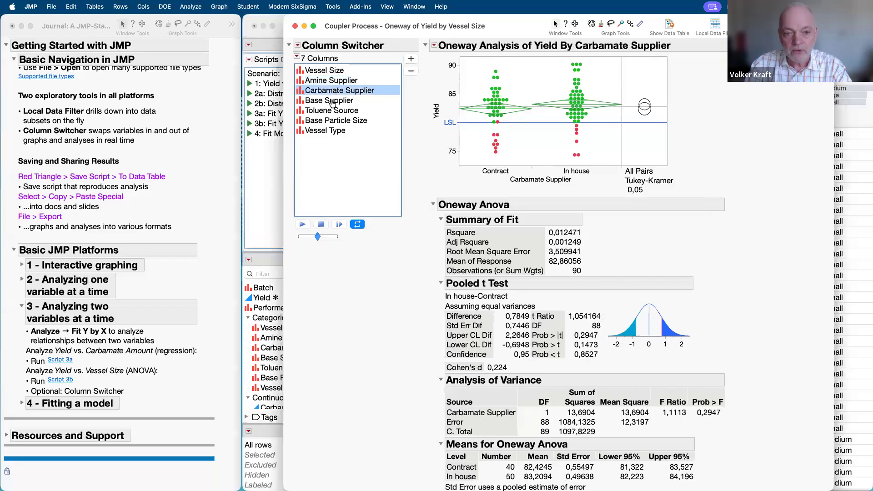
left_click(331, 101)
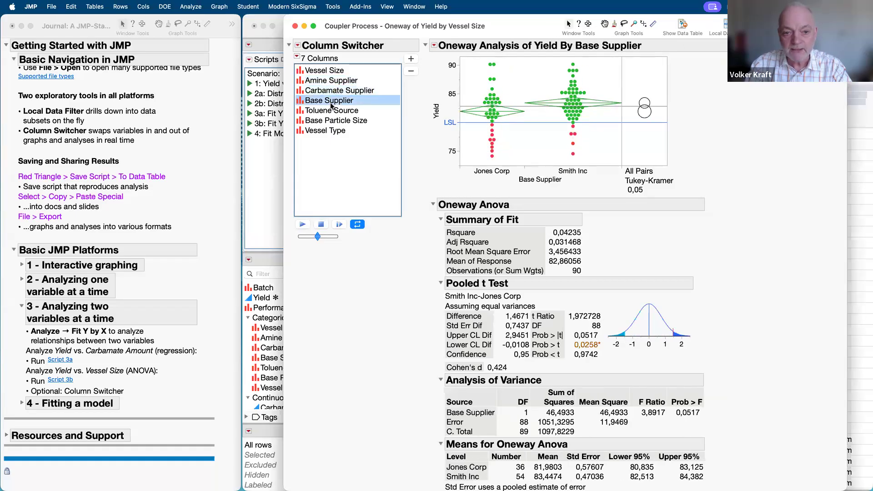
left_click(330, 113)
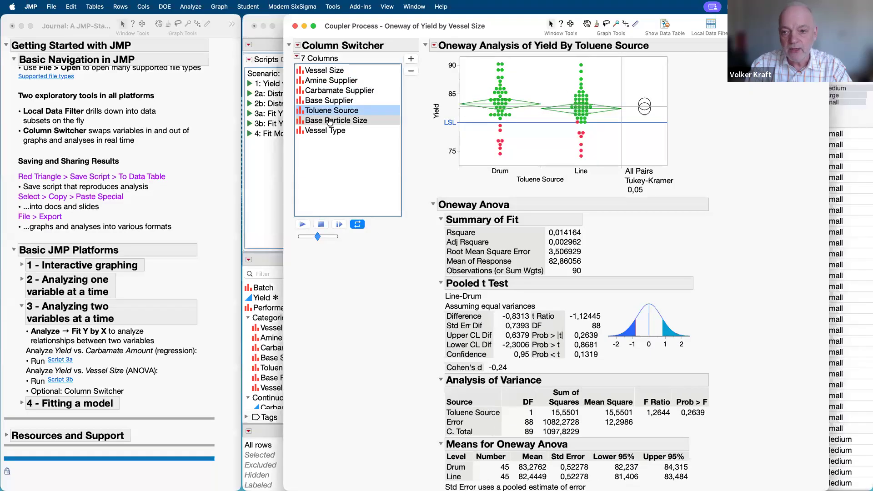
left_click(643, 108)
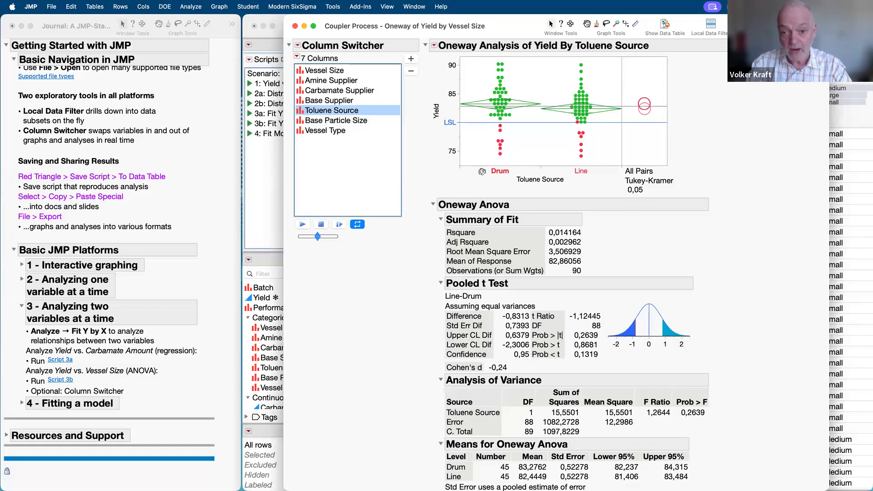
mouse_move(720, 278)
left_mouse_down()
mouse_move(360, 338)
mouse_move(719, 361)
mouse_move(700, 286)
left_mouse_up()
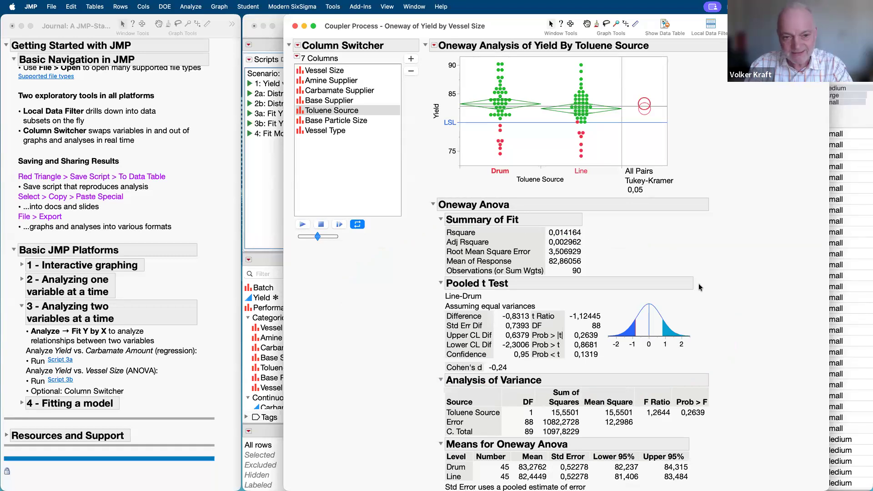
Switch the Oneway factor to Base Particle Size, to Vessel Type, and back to Base Particle Size
left_click(337, 121)
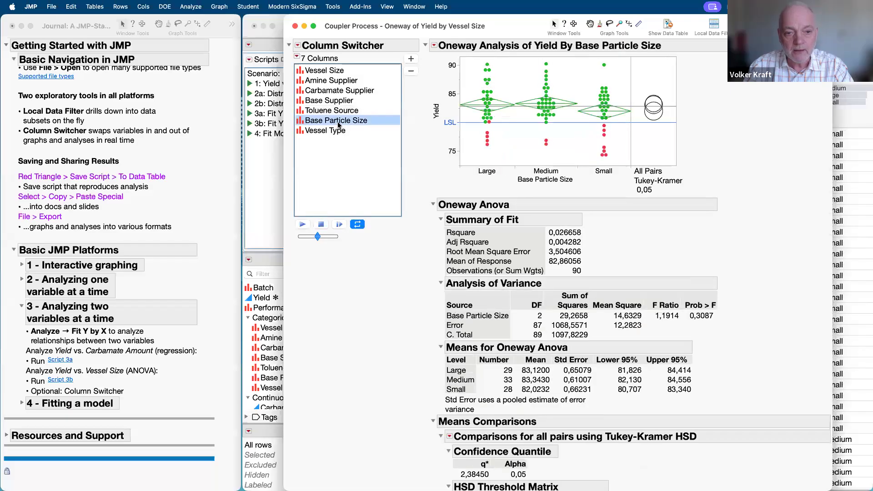
left_click(335, 131)
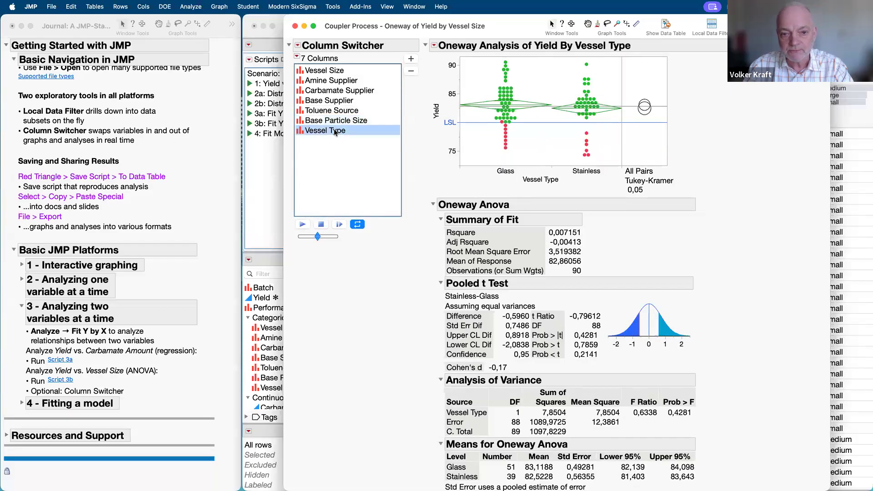
left_click(335, 121)
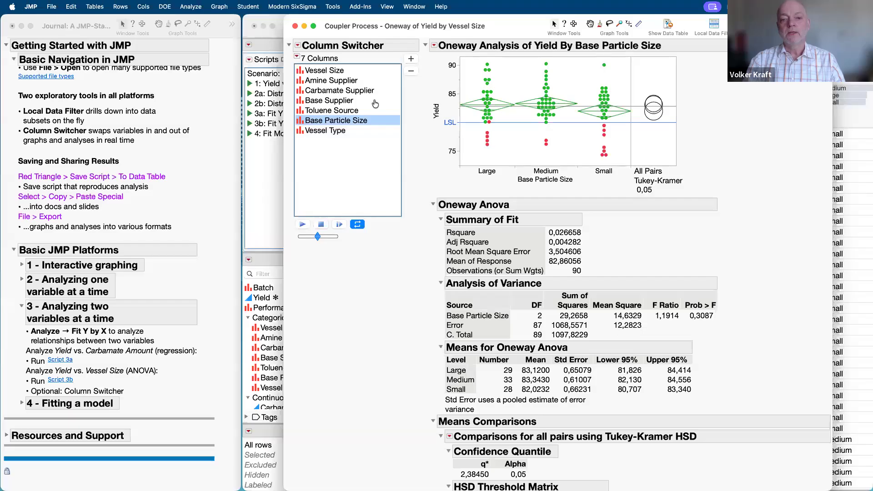
Close the Oneway report and review the Bivariate, Oneway, Logistic and Contingency options in the Fit Y by X launch dialog
left_click(295, 26)
left_click(191, 7)
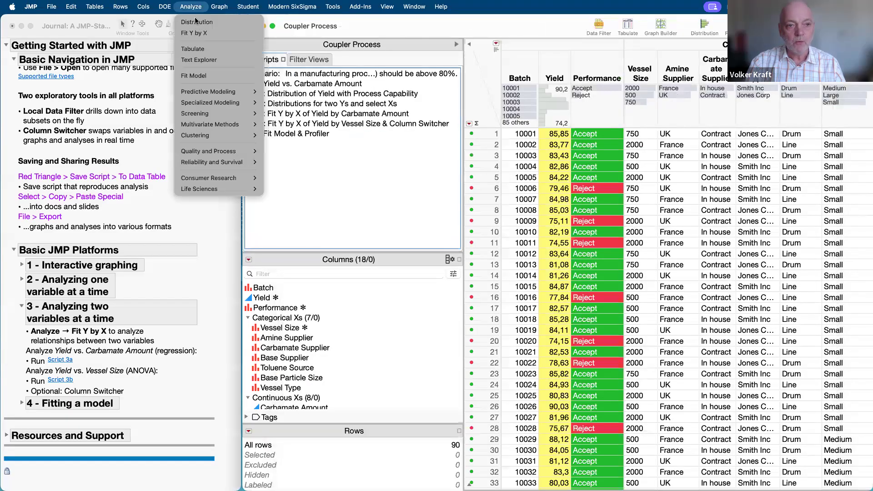
left_click(205, 32)
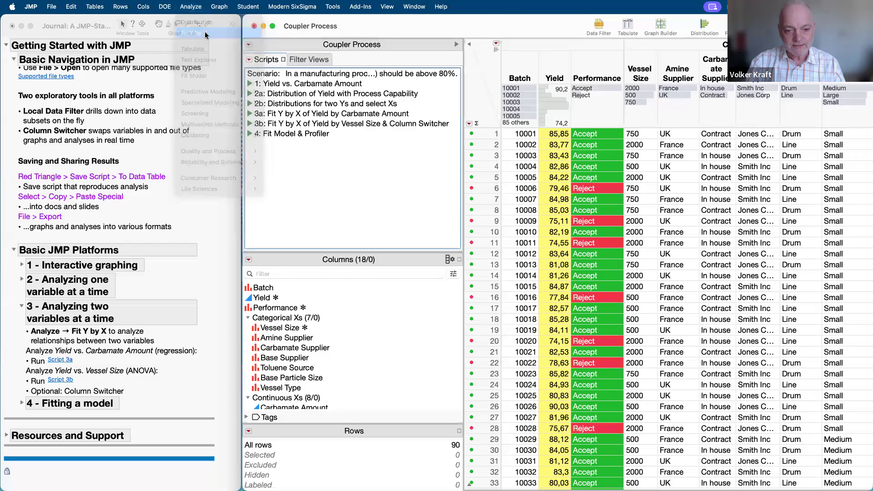
mouse_move(334, 300)
left_mouse_down()
mouse_move(310, 296)
mouse_move(323, 337)
mouse_move(328, 298)
left_mouse_up()
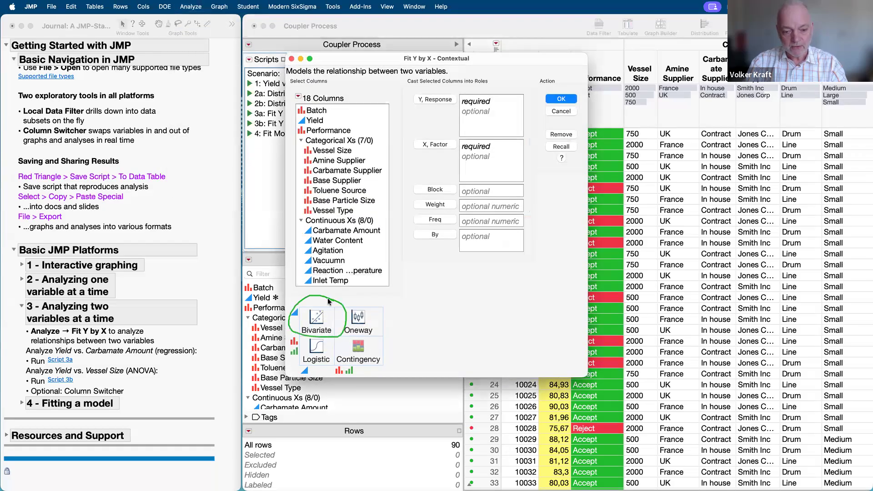
mouse_move(386, 299)
left_mouse_down()
mouse_move(366, 293)
mouse_move(337, 338)
mouse_move(376, 292)
left_mouse_up()
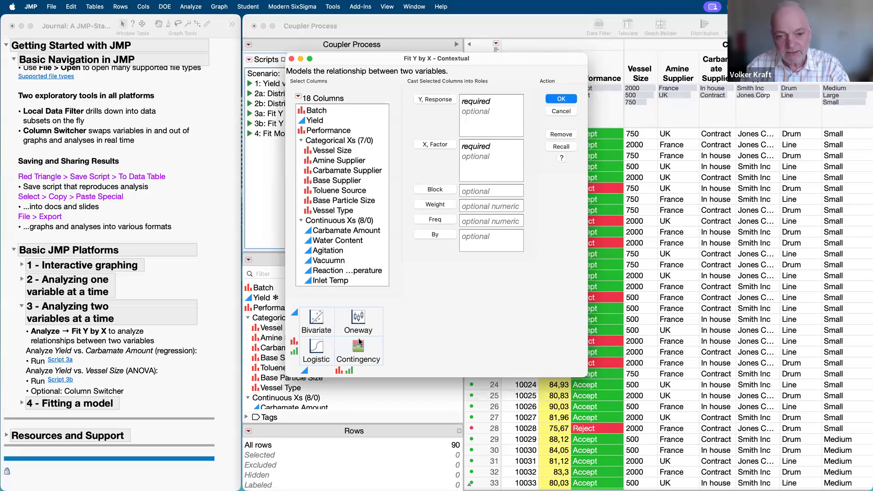
mouse_move(430, 322)
left_mouse_down()
mouse_move(424, 310)
mouse_move(291, 417)
mouse_move(416, 321)
mouse_move(433, 325)
mouse_move(468, 304)
mouse_move(477, 275)
mouse_move(486, 280)
left_mouse_up()
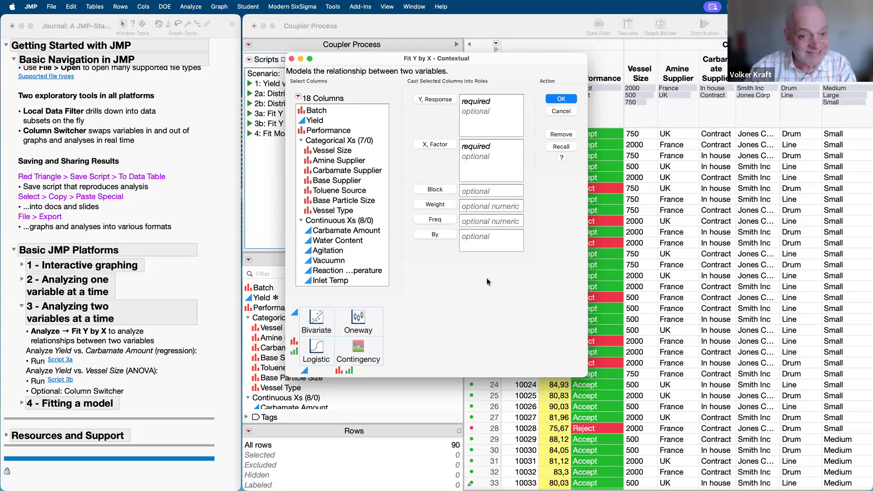
left_click(292, 60)
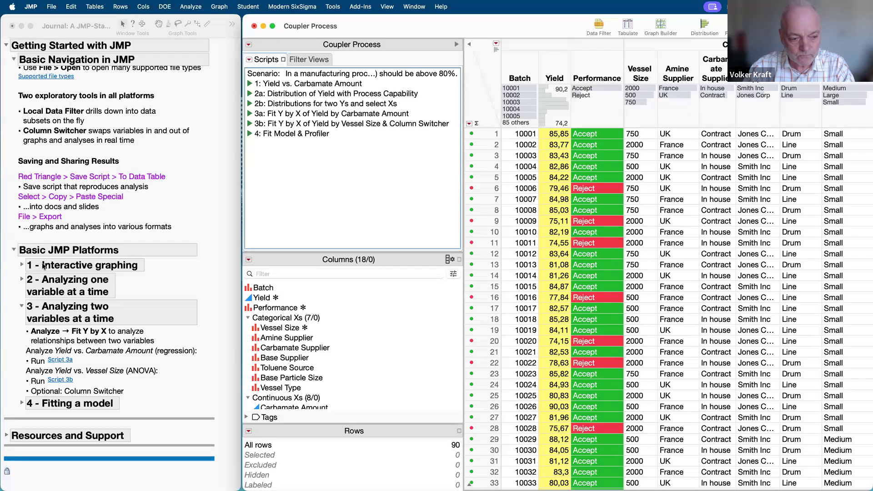
Collapse the journal's section 3 - Analyzing two variables at a time and expand section 4 - Fitting a model
left_click(21, 308)
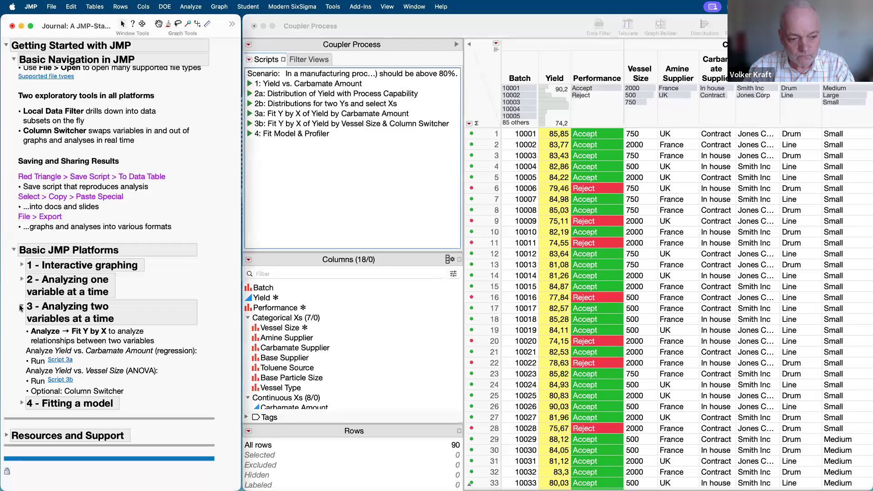
left_click(21, 308)
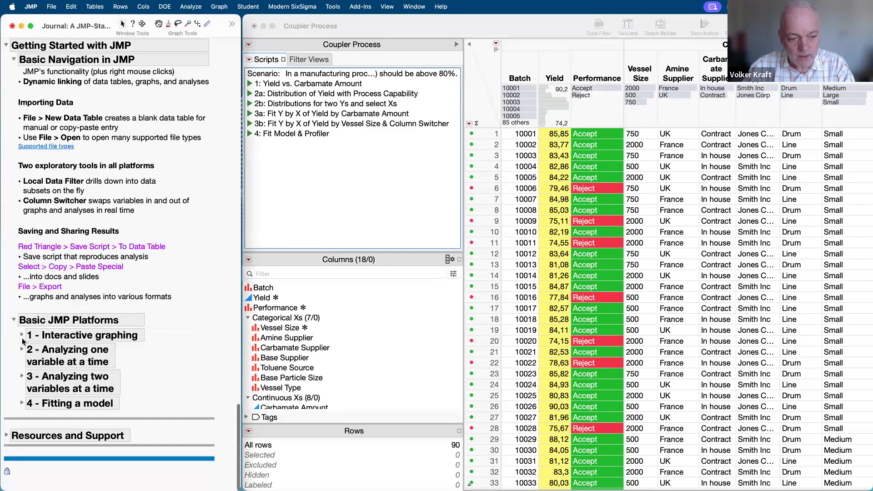
left_click(22, 403)
scroll(159, 389, "down", 5)
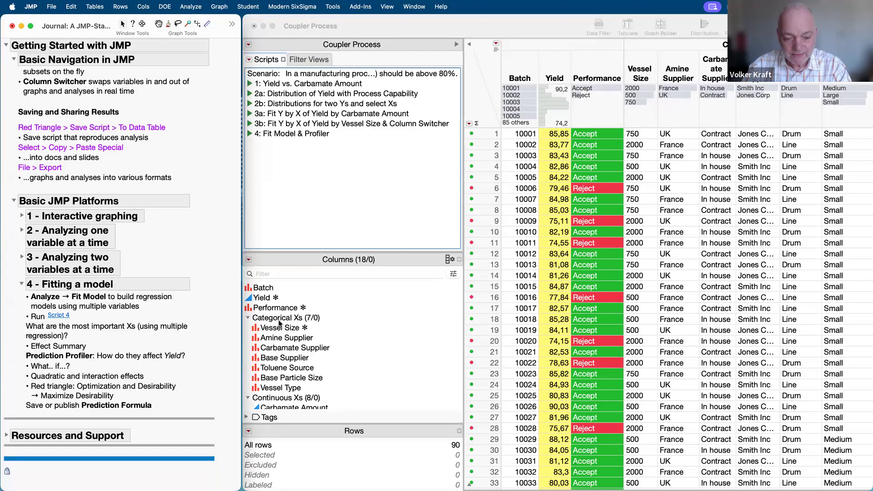
Select the Categorical Xs column group and then the Continuous Xs column group in the Coupler Process table
scroll(283, 349, "down", 3)
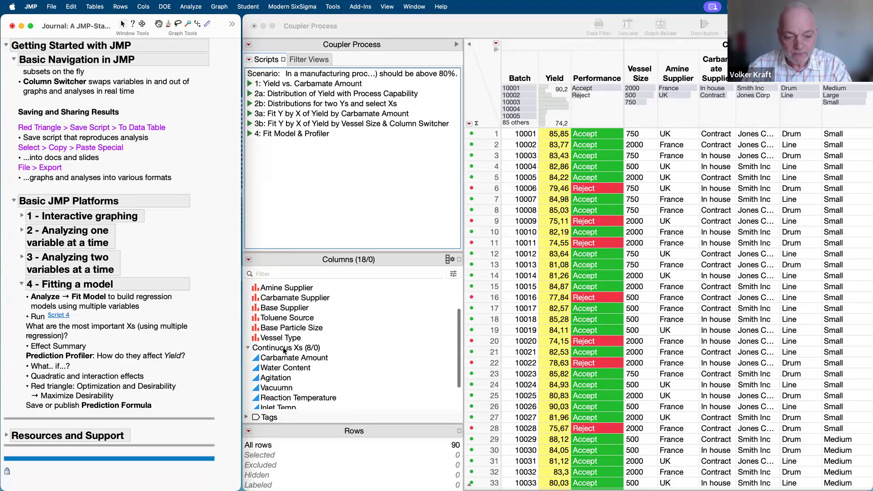
scroll(286, 329, "up", 3)
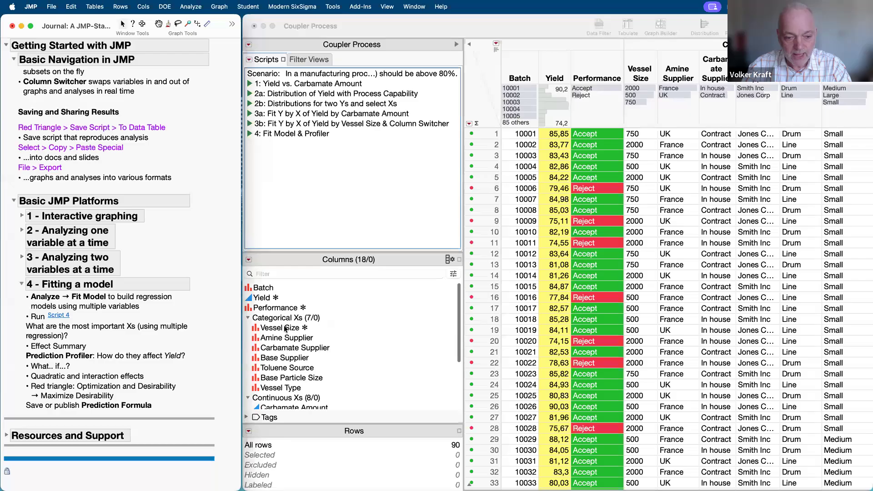
left_click(284, 320)
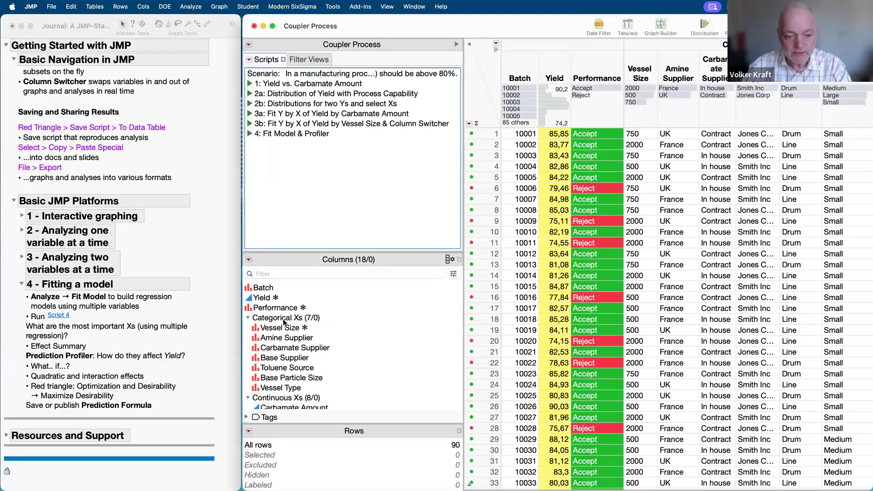
left_click(284, 318)
scroll(284, 327, "down", 3)
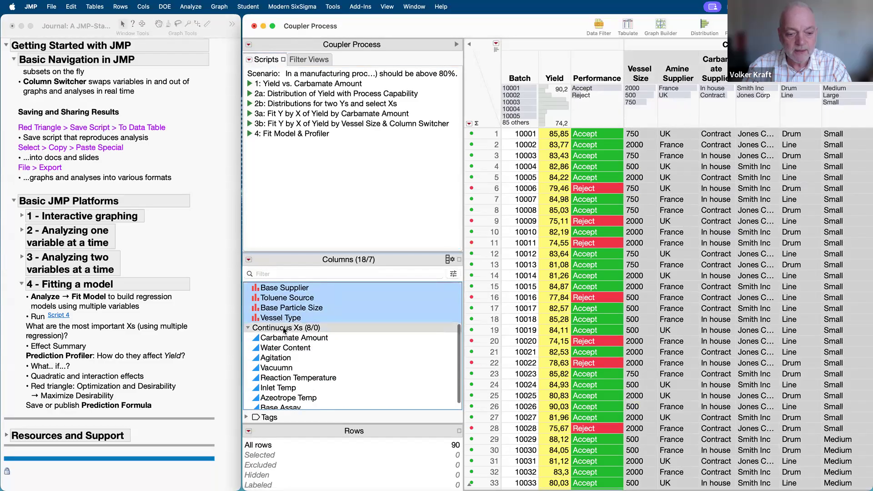
left_click(284, 328)
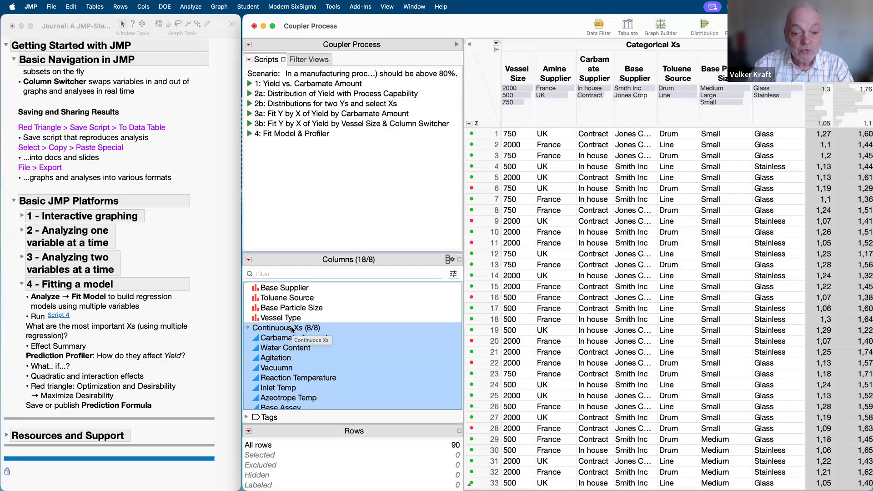
Select the Yield column and look through the categorical and continuous X columns that could explain it
scroll(292, 329, "up", 3)
left_click(270, 296)
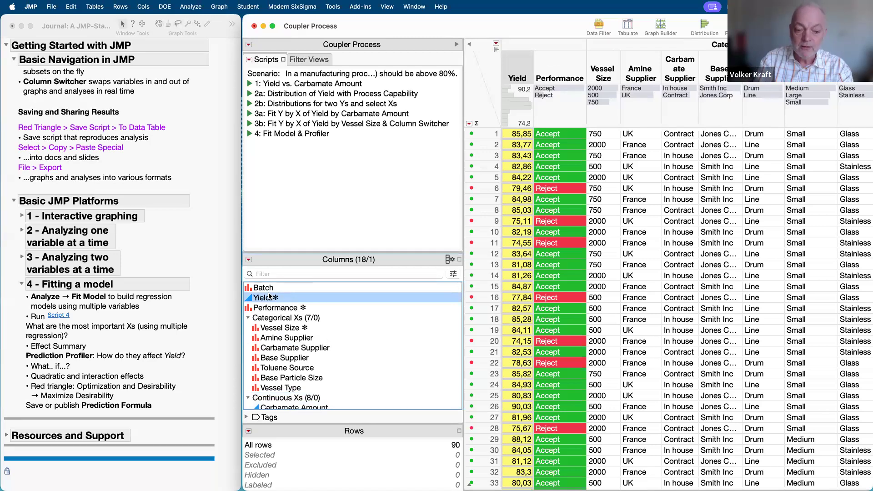
scroll(277, 375, "down", 1)
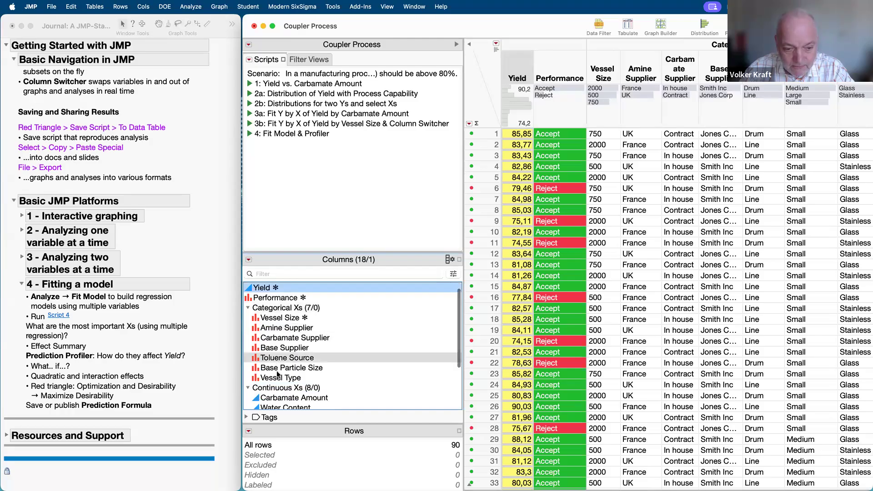
scroll(277, 375, "down", 4)
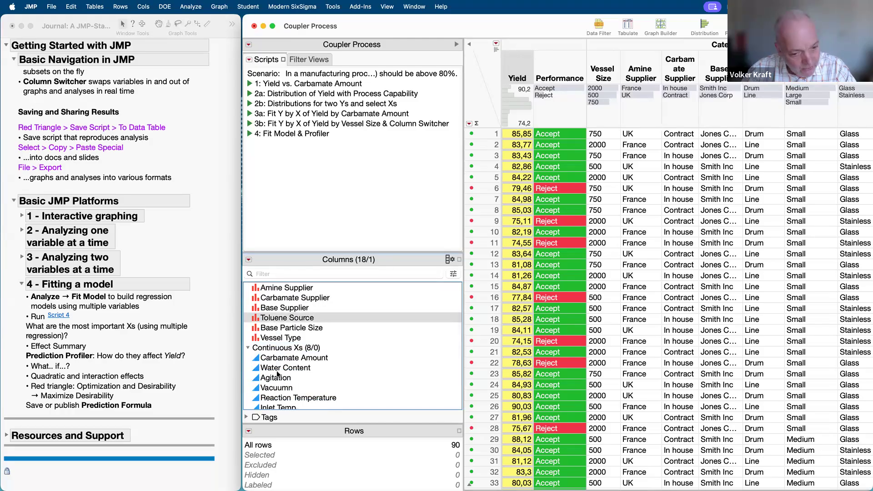
scroll(277, 375, "down", 3)
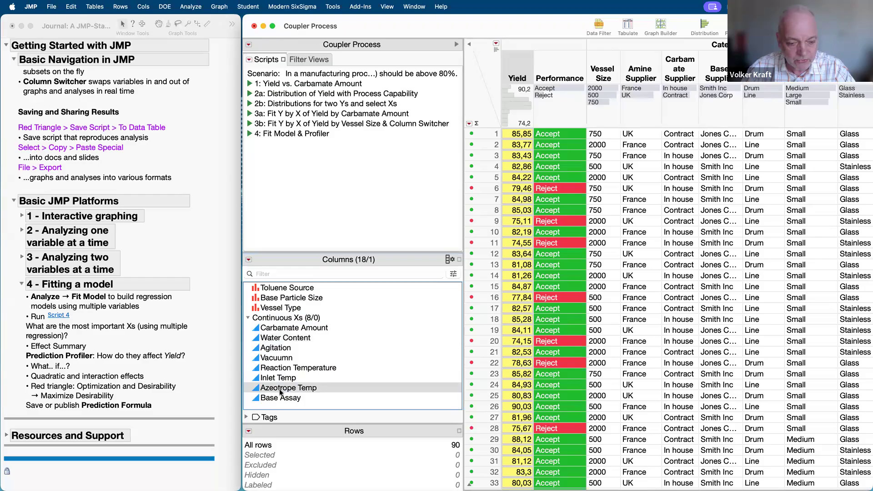
scroll(284, 373, "up", 3)
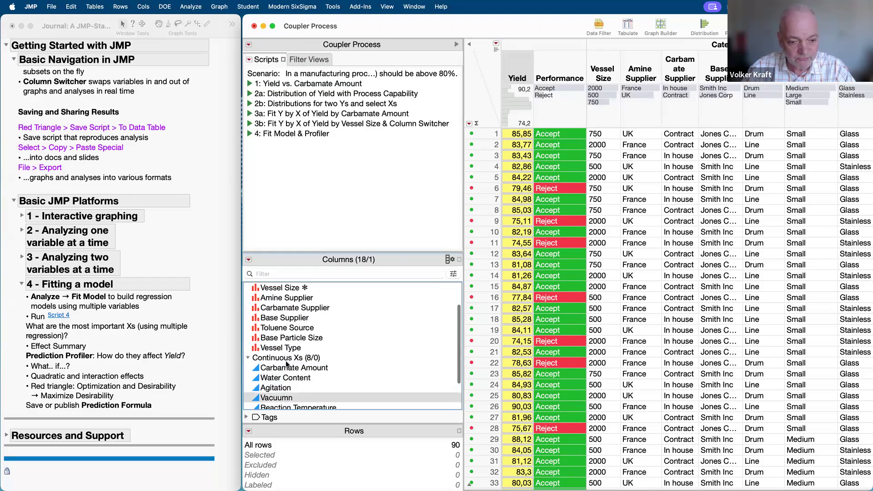
scroll(287, 363, "up", 2)
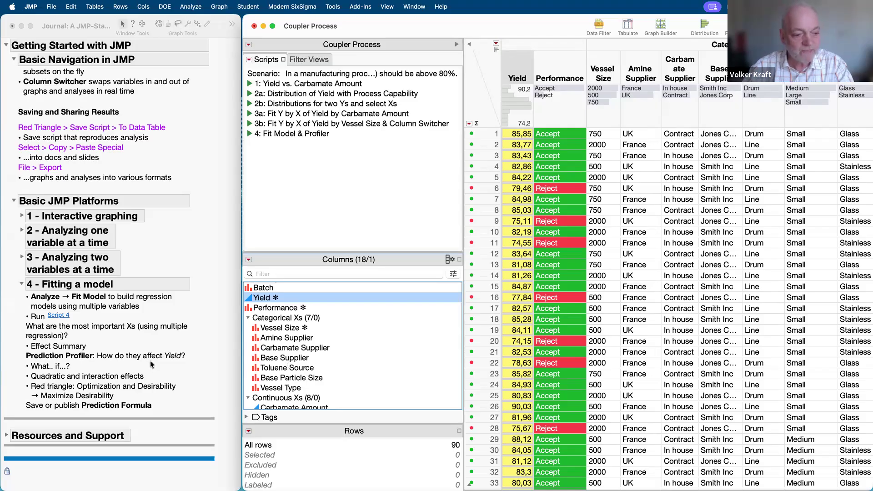
Highlight the Fit Model instruction in the journal, and run the table script 4: Fit Model & Profiler, moving its report beside the journal
left_click(110, 302)
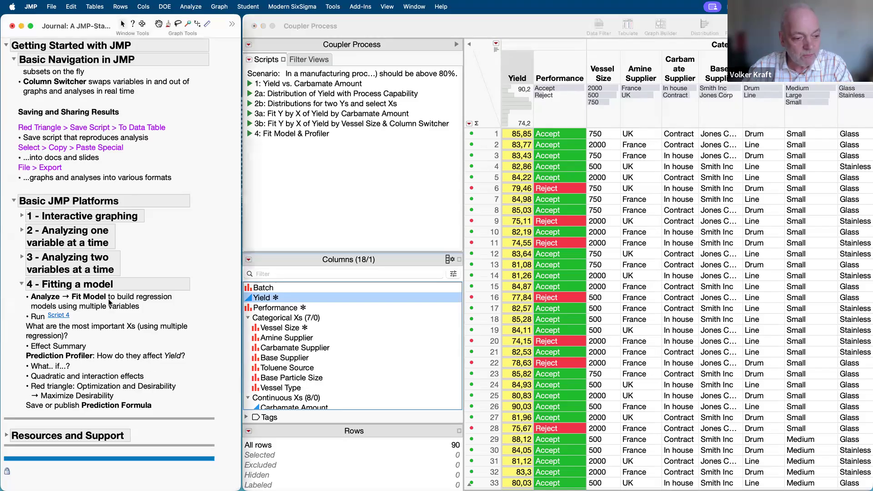
left_click(110, 302)
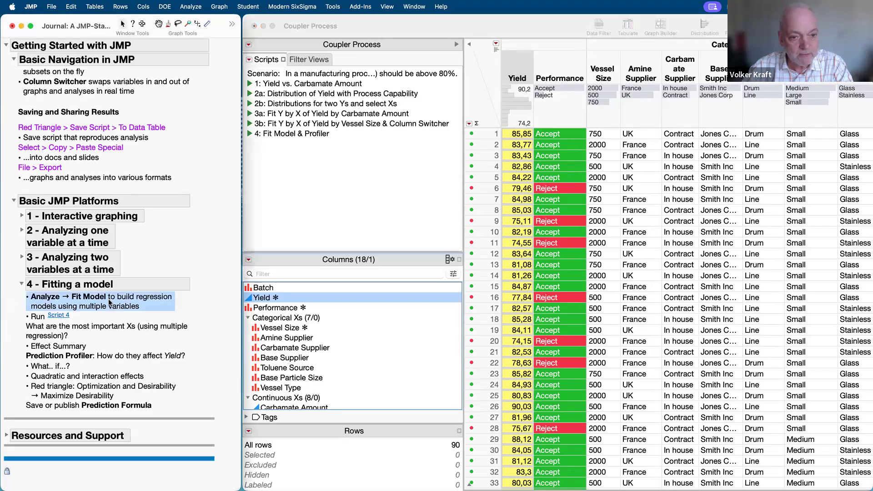
left_click(324, 187)
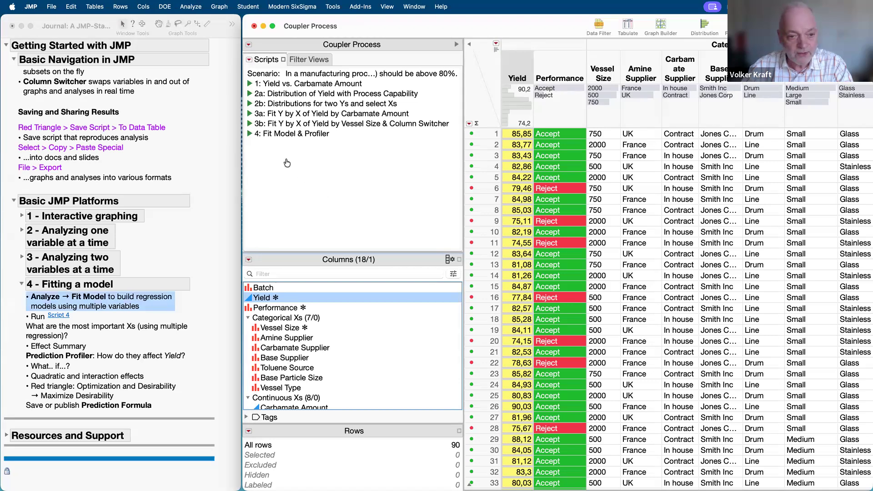
left_click(249, 135)
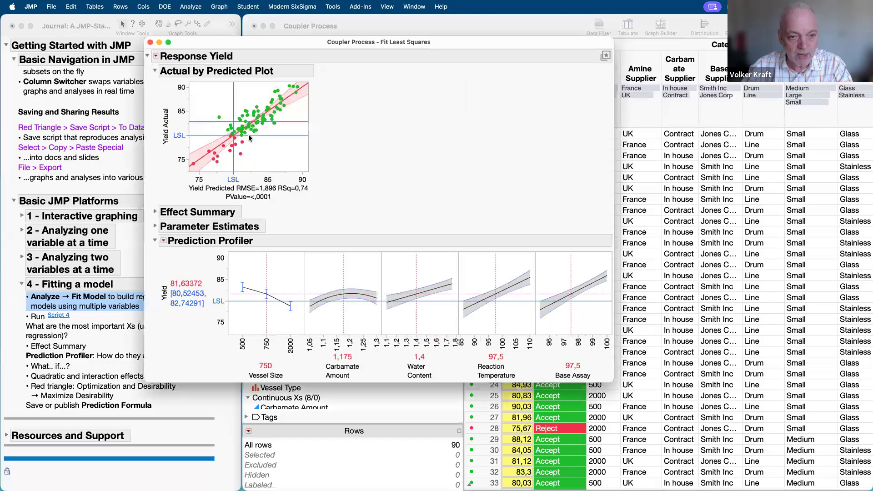
left_click_drag(231, 52, 429, 59)
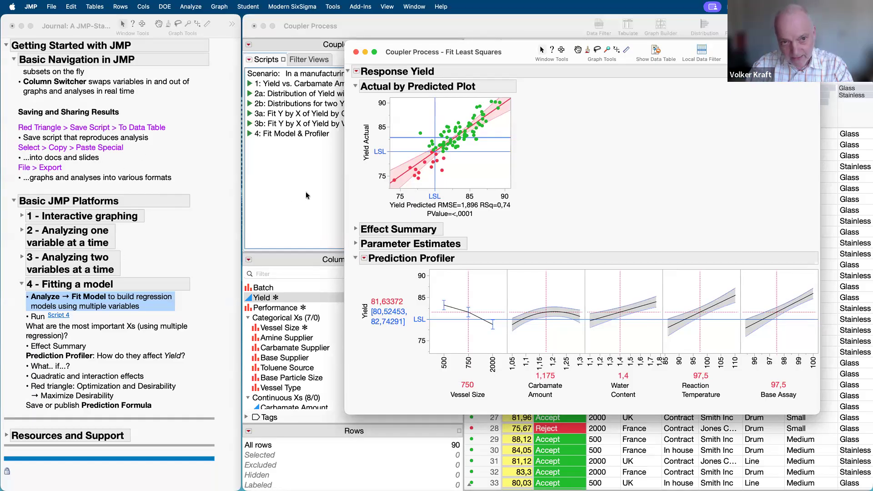
Bring the Fit Least Squares report back in front of the data table and reposition its window
left_click(304, 180)
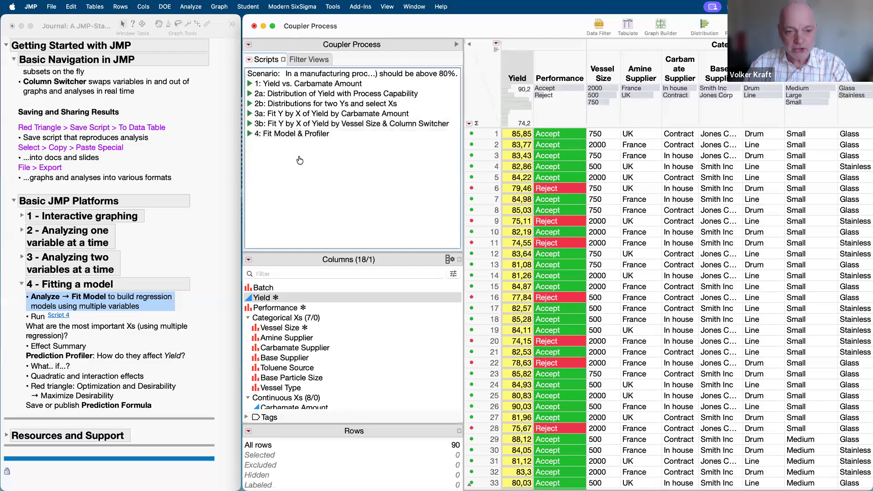
left_click(250, 134)
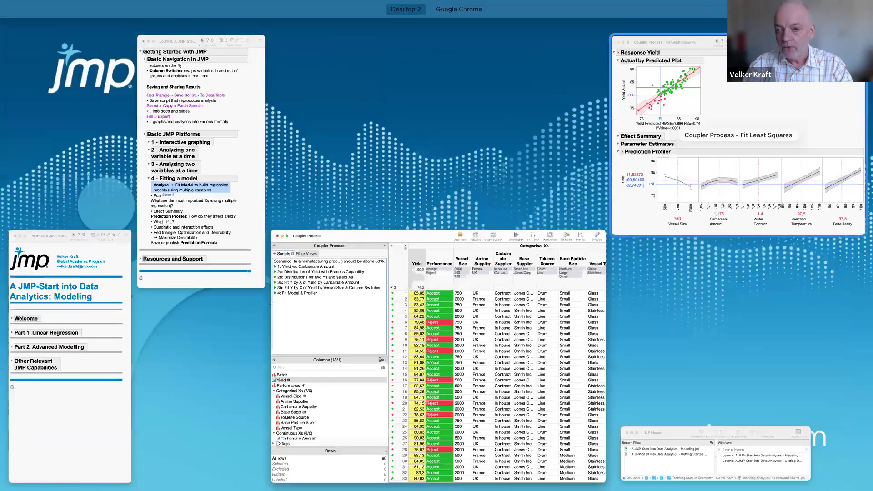
left_click(641, 129)
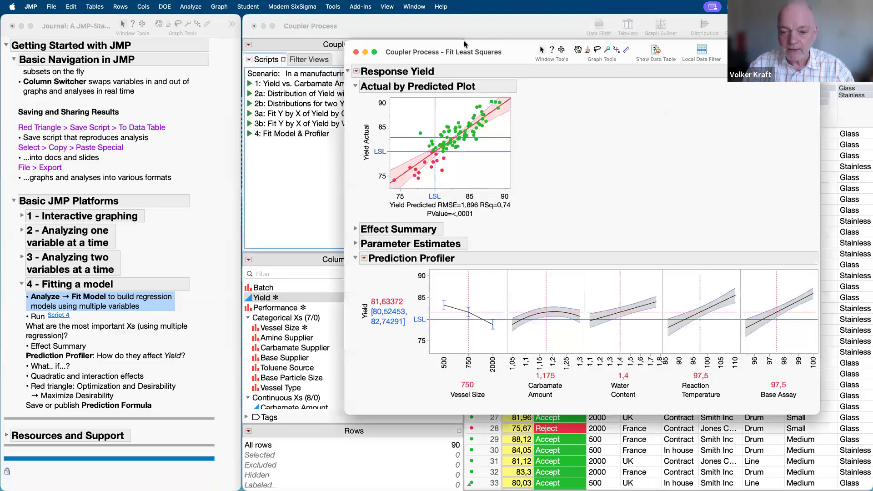
left_click_drag(516, 52, 460, 39)
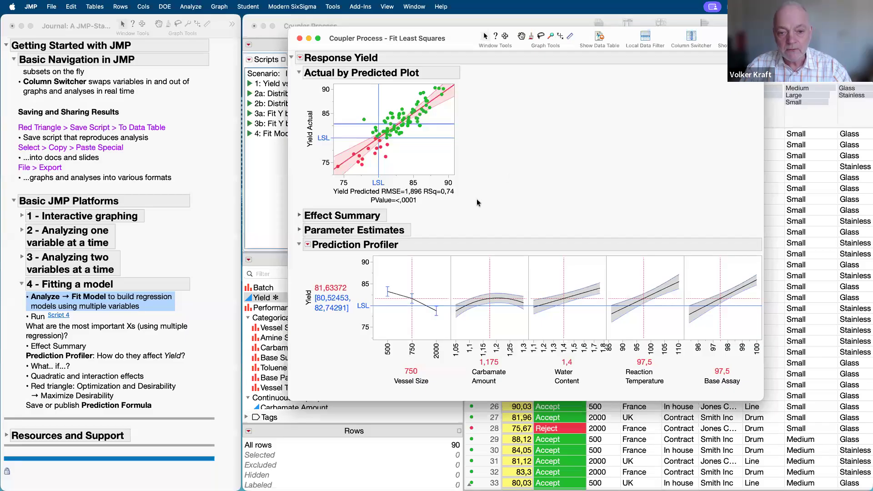
Examine the Yield Actual axis of the Actual by Predicted Plot in the Fit Least Squares report
mouse_move(477, 200)
left_mouse_down()
mouse_move(479, 93)
mouse_move(454, 64)
mouse_move(354, 57)
mouse_move(294, 66)
mouse_move(300, 214)
mouse_move(472, 209)
left_mouse_up()
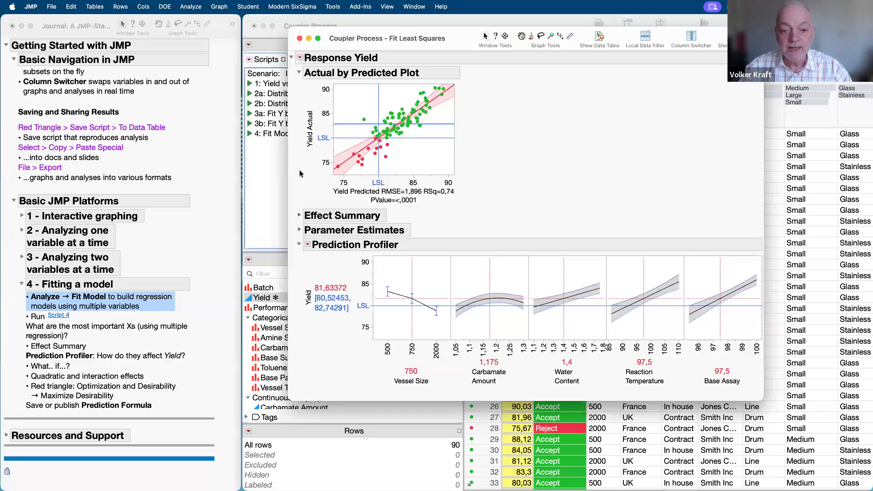
mouse_move(299, 173)
left_mouse_down()
mouse_move(314, 81)
mouse_move(307, 184)
left_mouse_up()
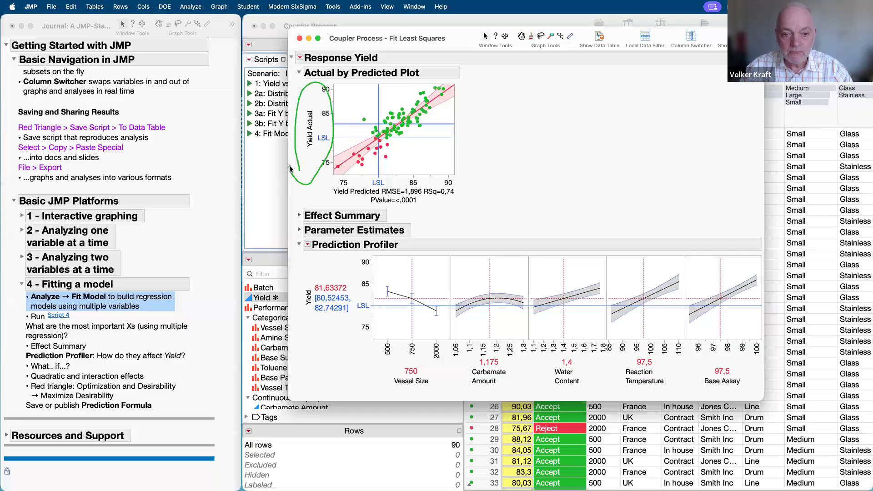
mouse_move(480, 187)
left_mouse_down()
mouse_move(407, 169)
mouse_move(364, 218)
mouse_move(476, 160)
mouse_move(517, 165)
left_mouse_up()
mouse_move(302, 178)
left_mouse_down()
mouse_move(311, 82)
mouse_move(328, 183)
mouse_move(298, 159)
left_mouse_up()
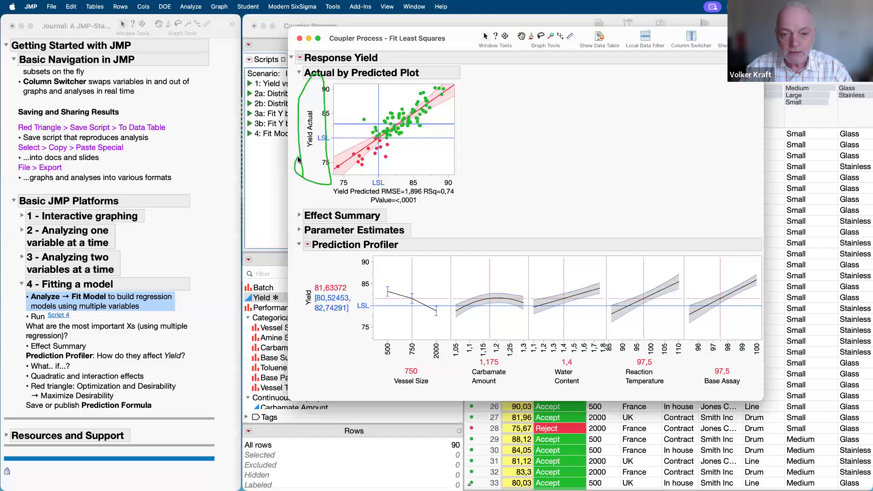
mouse_move(477, 189)
left_mouse_down()
mouse_move(330, 185)
mouse_move(402, 210)
mouse_move(462, 192)
left_mouse_up()
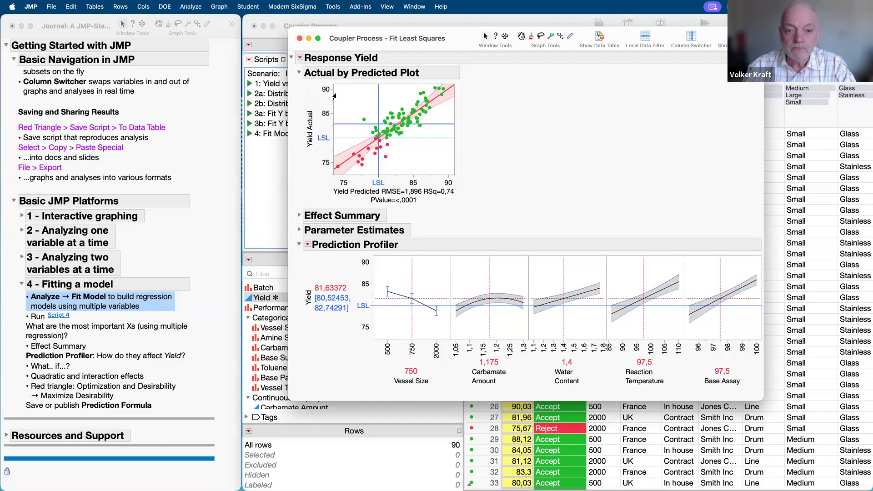
Relaunch the analysis from the Response Yield report to open its Fit Model specification
left_click(300, 58)
left_click(522, 102)
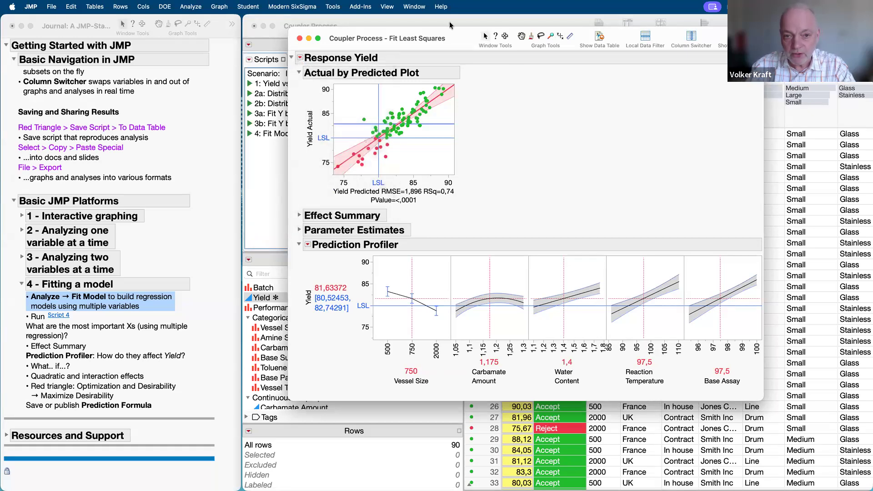
left_click(302, 59)
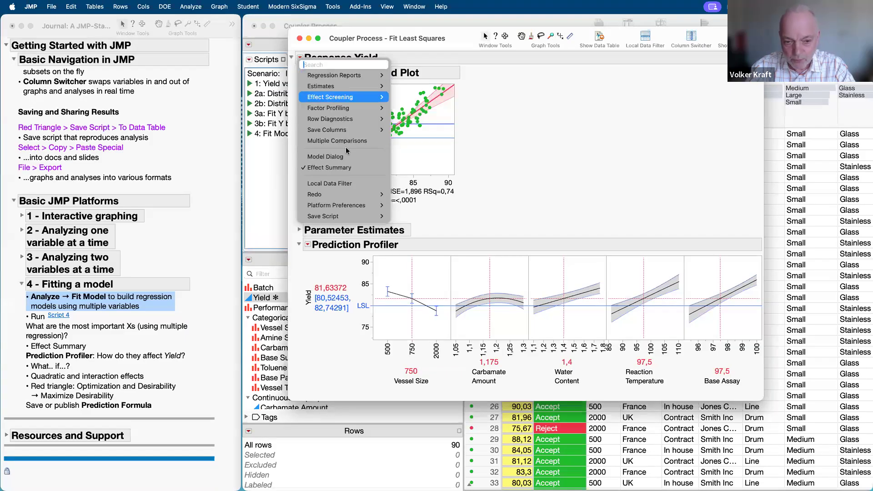
mouse_move(345, 221)
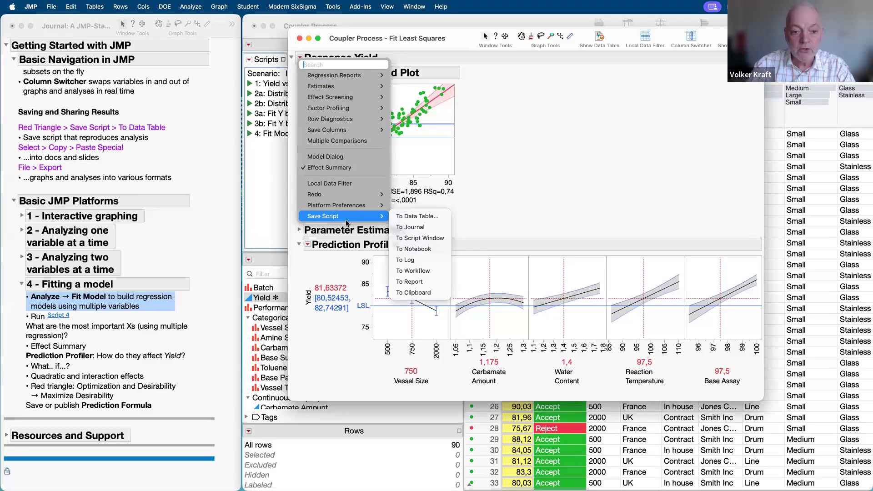
mouse_move(350, 198)
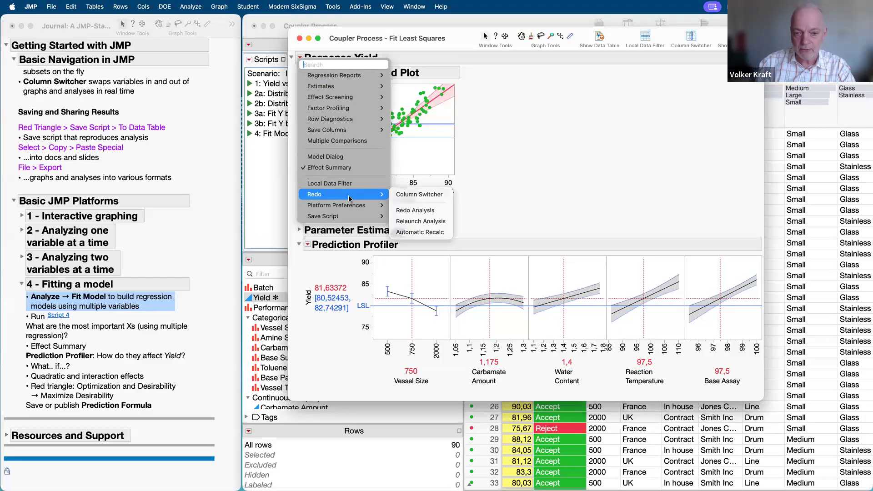
left_click(431, 222)
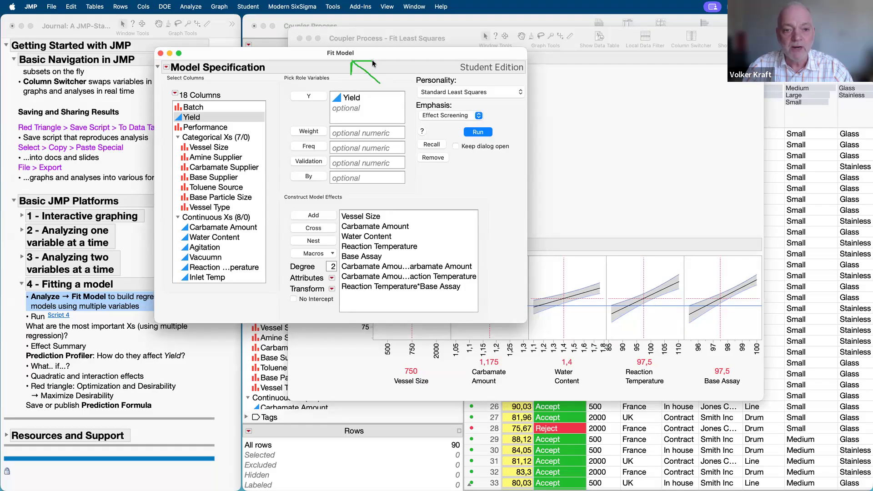
left_click(196, 8)
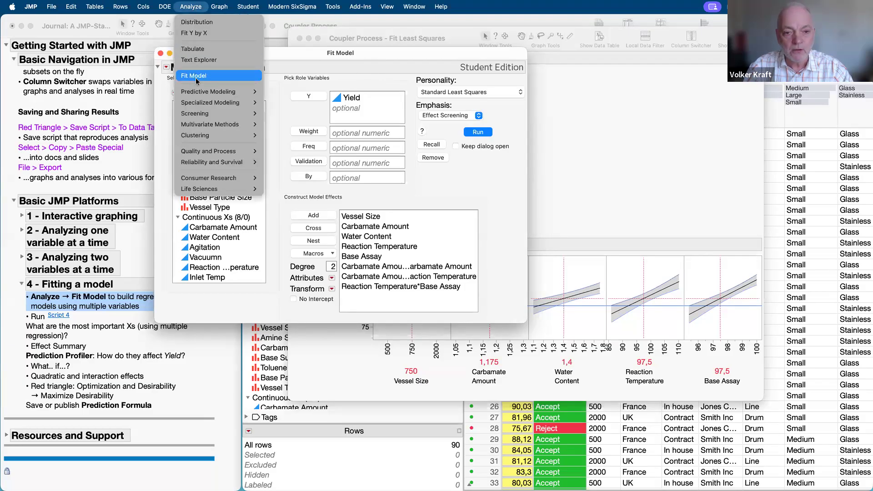
left_click(467, 174)
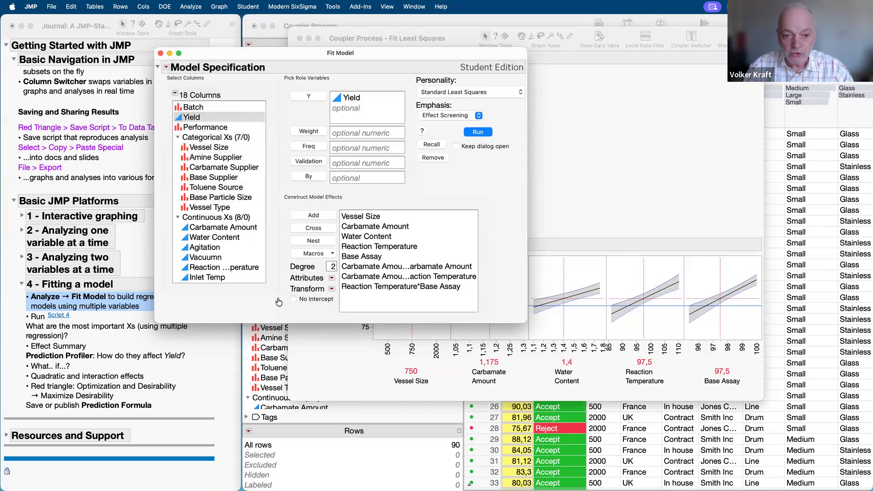
mouse_move(298, 67)
left_mouse_down()
mouse_move(291, 137)
mouse_move(357, 74)
left_mouse_up()
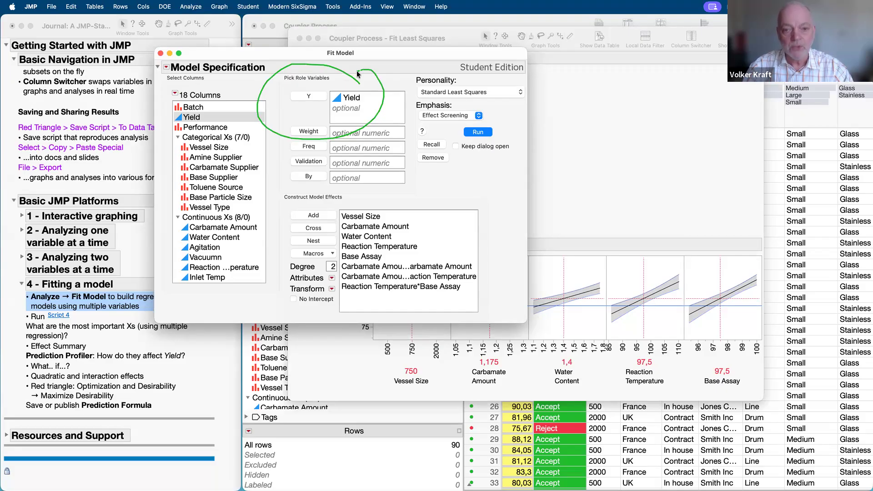
mouse_move(411, 195)
left_mouse_down()
mouse_move(353, 178)
mouse_move(326, 313)
mouse_move(493, 198)
mouse_move(346, 180)
left_mouse_up()
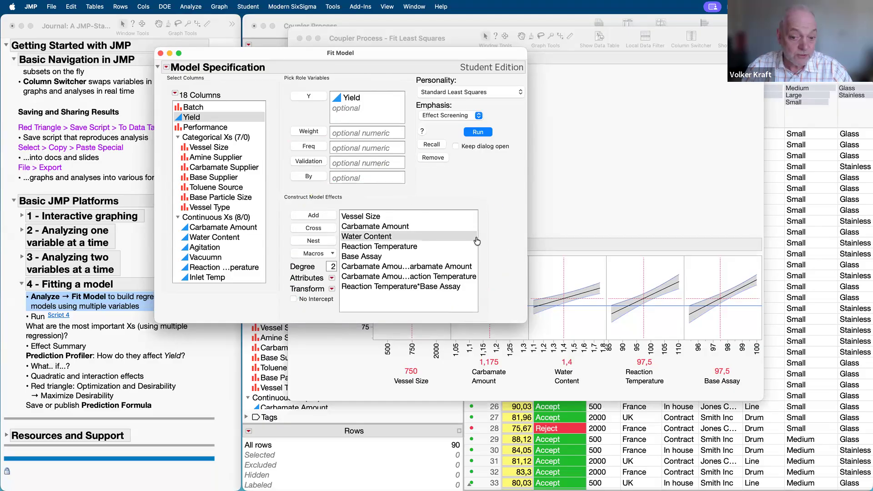
Widen the model effects list and go through the main effects Vessel Size, Carbamate Amount, Water Content, Reaction Temperature and Base Assay
left_click_drag(478, 238, 512, 238)
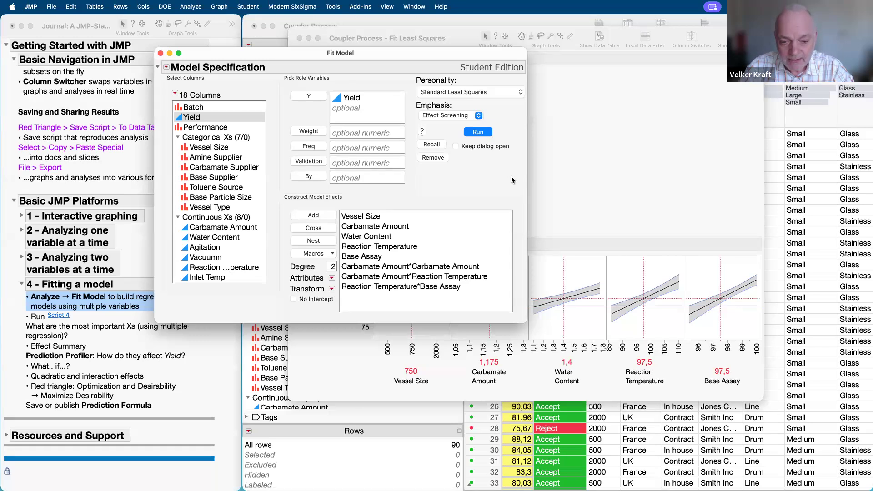
left_click(380, 228)
left_click(379, 218)
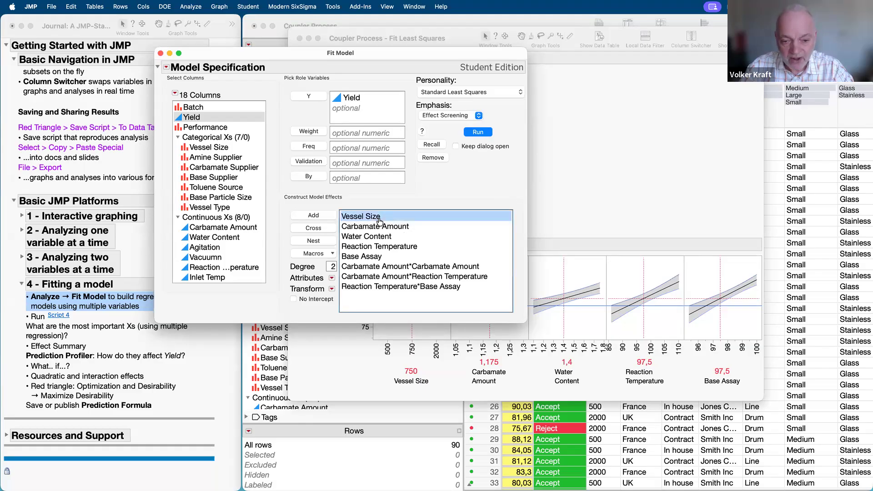
left_click(380, 227)
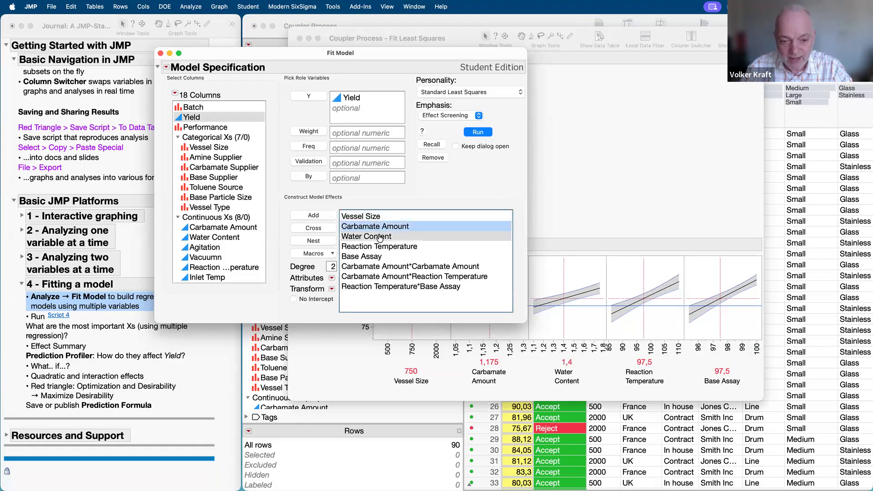
left_click(378, 237)
left_click(378, 247)
left_click(376, 257)
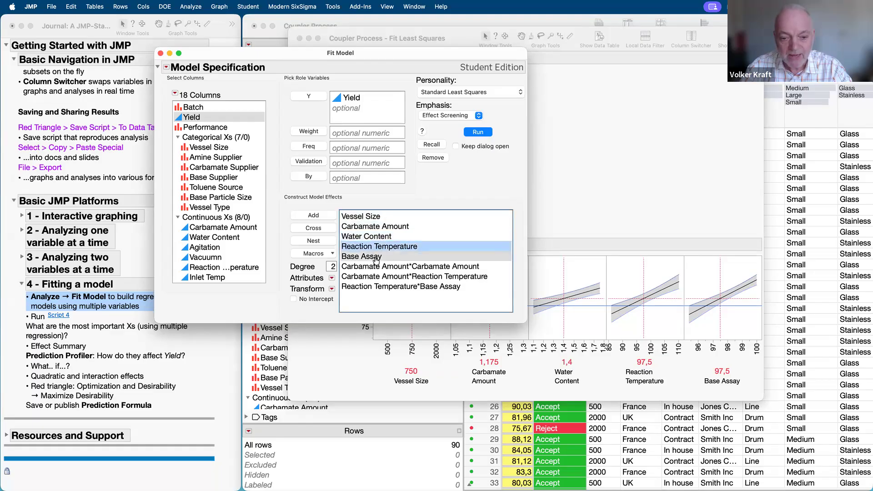
left_click(395, 217)
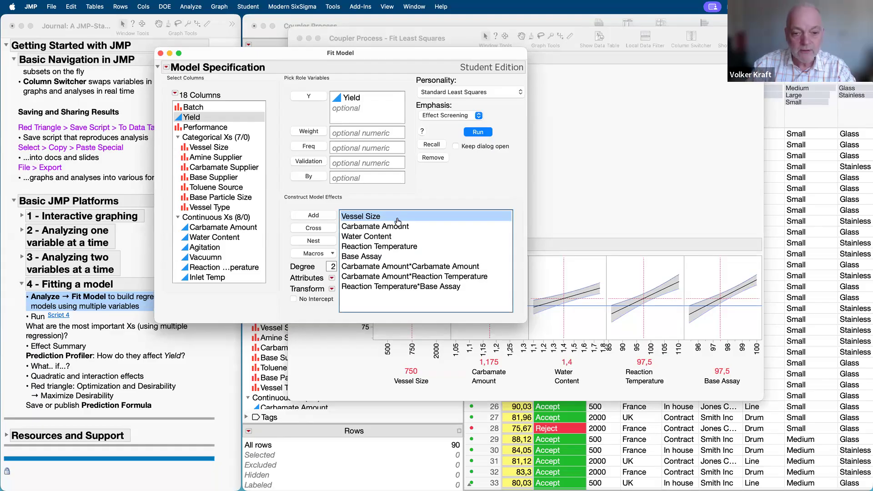
left_click(413, 231)
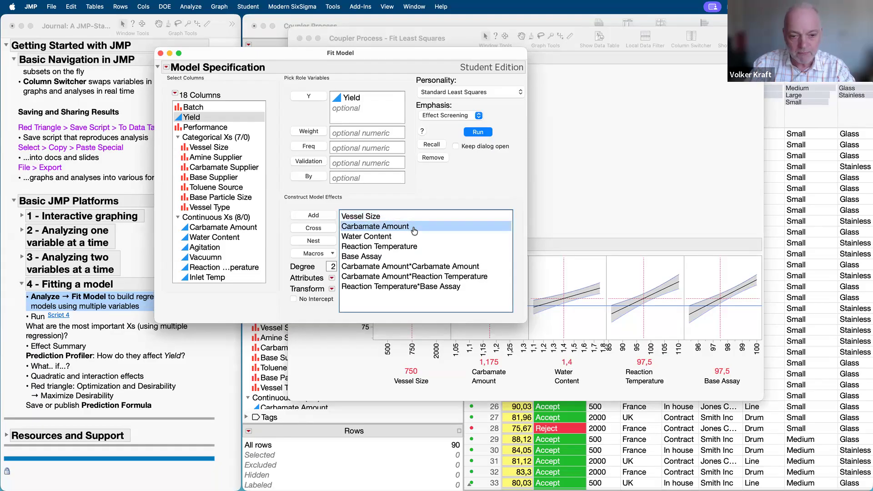
left_click(411, 236)
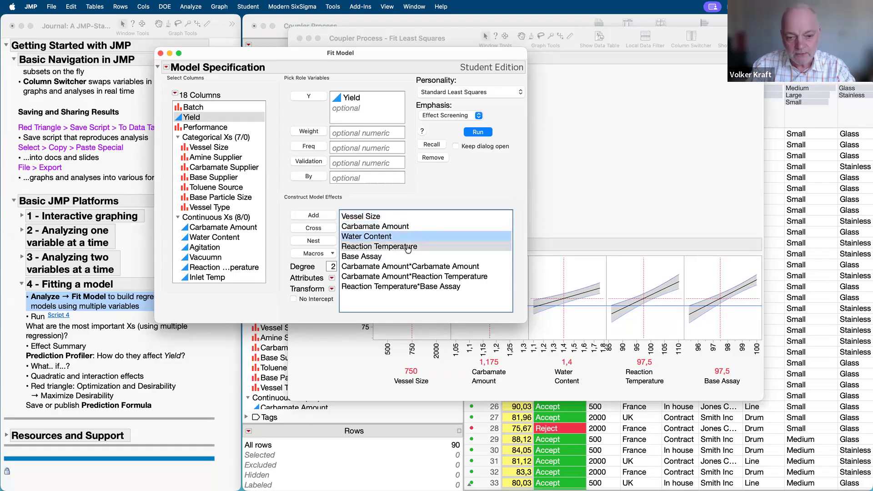
left_click(408, 246)
left_click(407, 257)
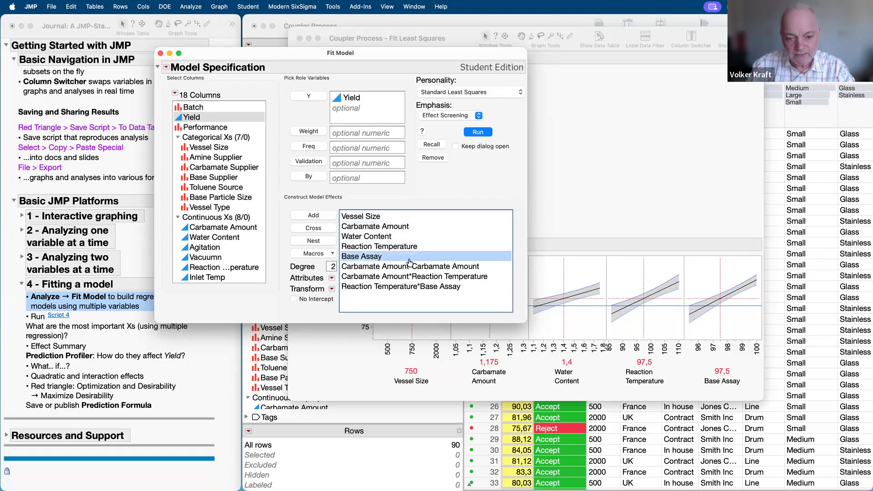
Go through the quadratic effect Carbamate Amount*Carbamate Amount and the interactions Carbamate Amount*Reaction Temperature and Reaction Temperature*Base Assay
left_click(432, 269)
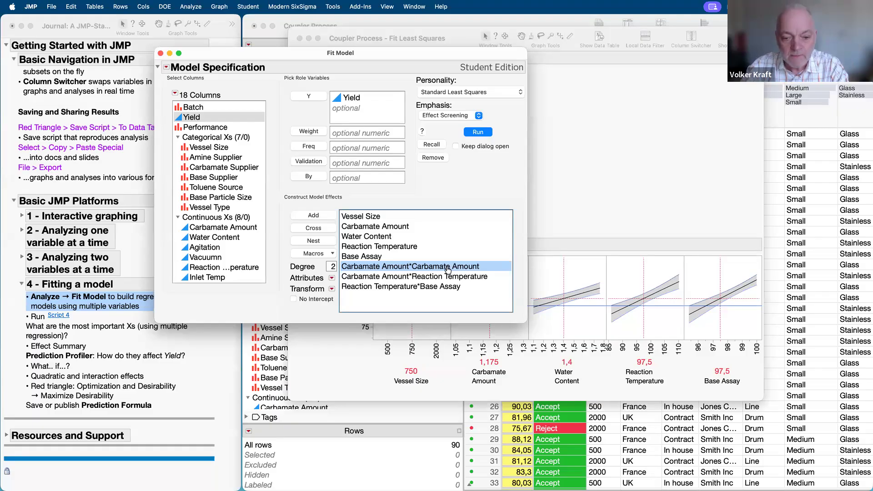
left_click(426, 277)
left_click(427, 286)
left_click(427, 278)
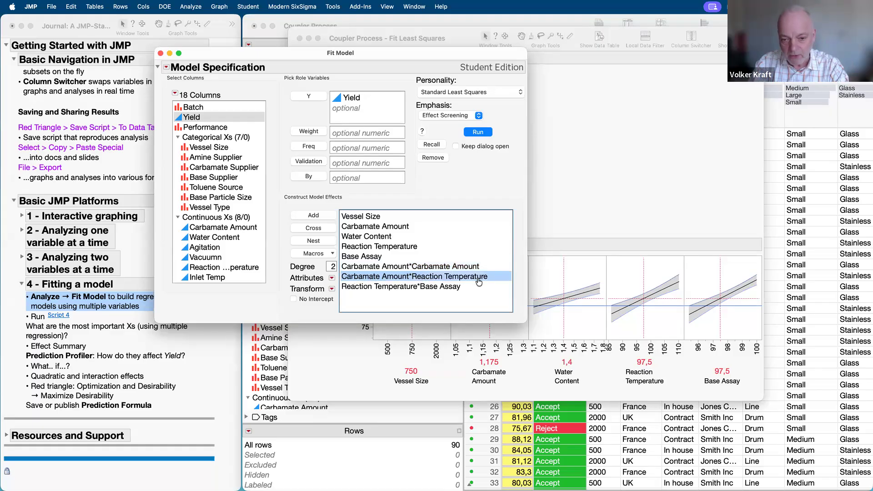
left_click(388, 287)
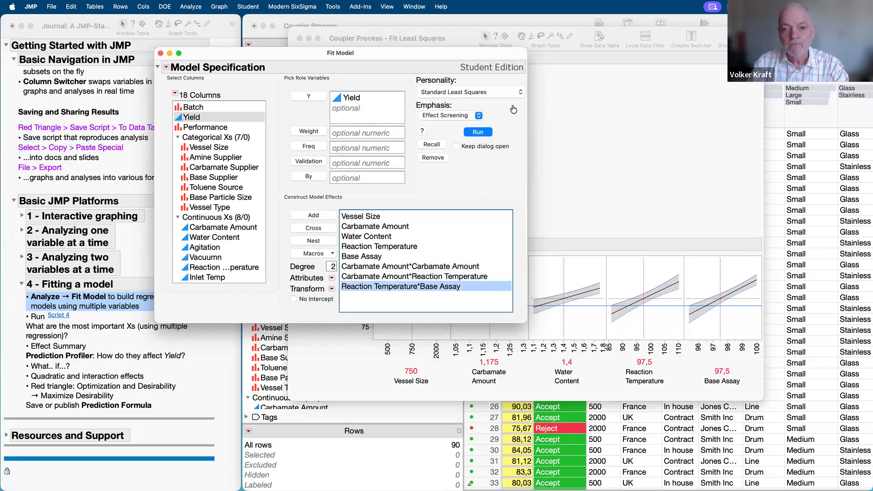
Run the specified model with the Standard Least Squares personality and close the duplicate report
left_click(490, 93)
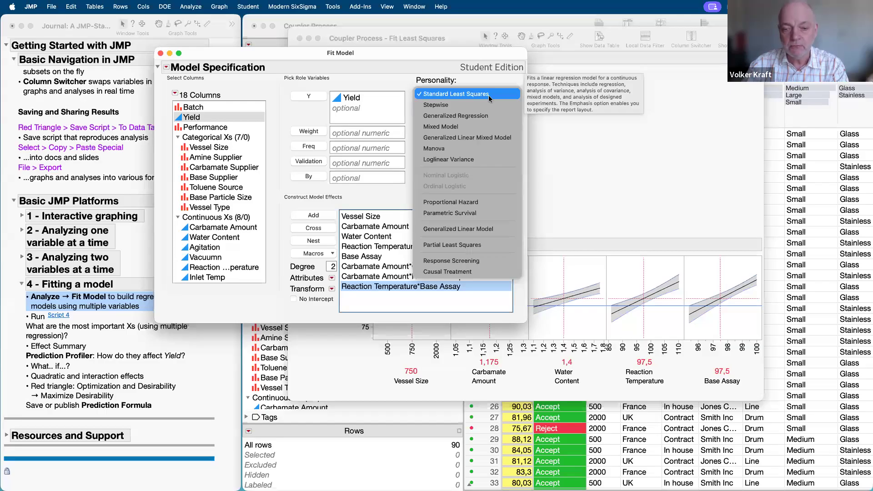
left_click(495, 83)
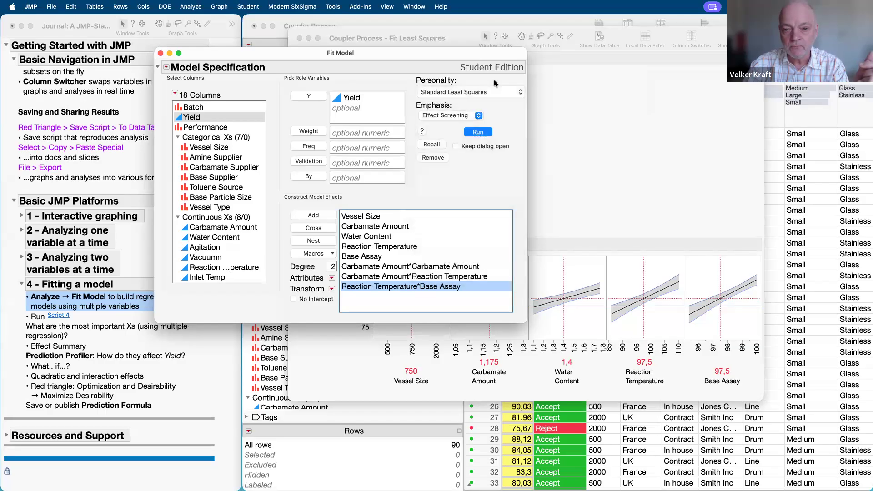
left_click(485, 133)
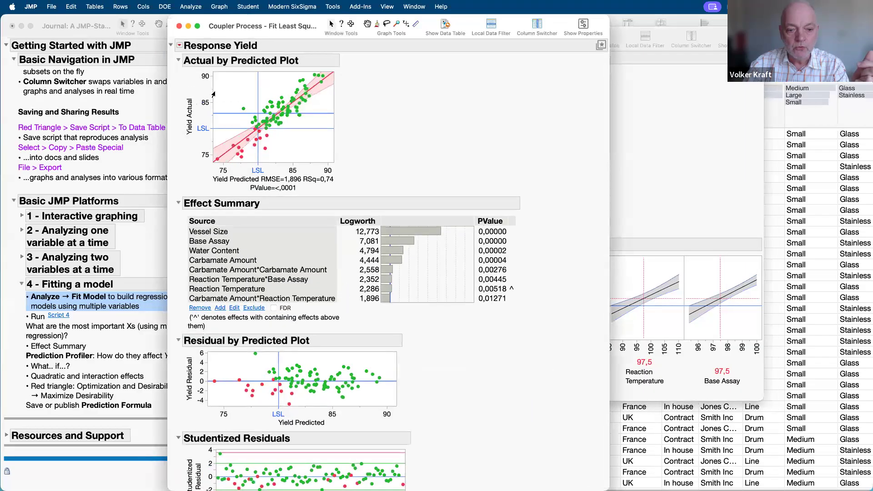
left_click(180, 26)
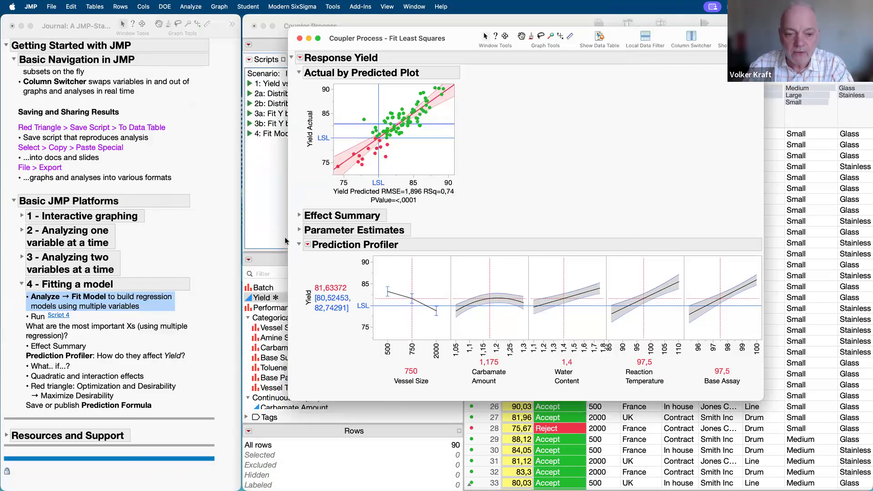
Expand the Effect Summary section of the original Fit Least Squares report
left_click(300, 215)
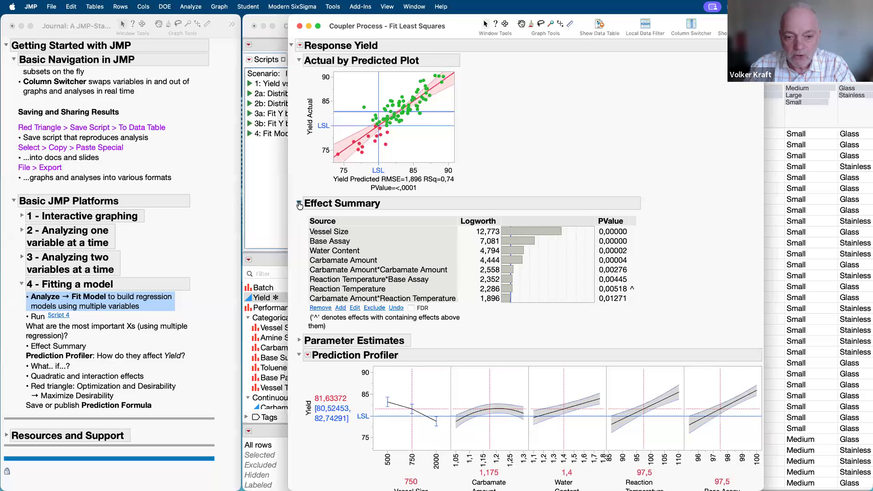
left_click(299, 203)
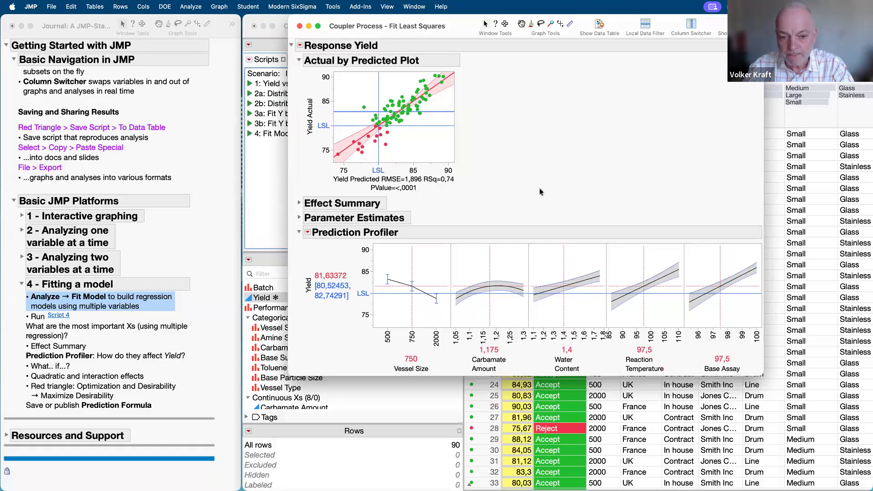
left_click(297, 203)
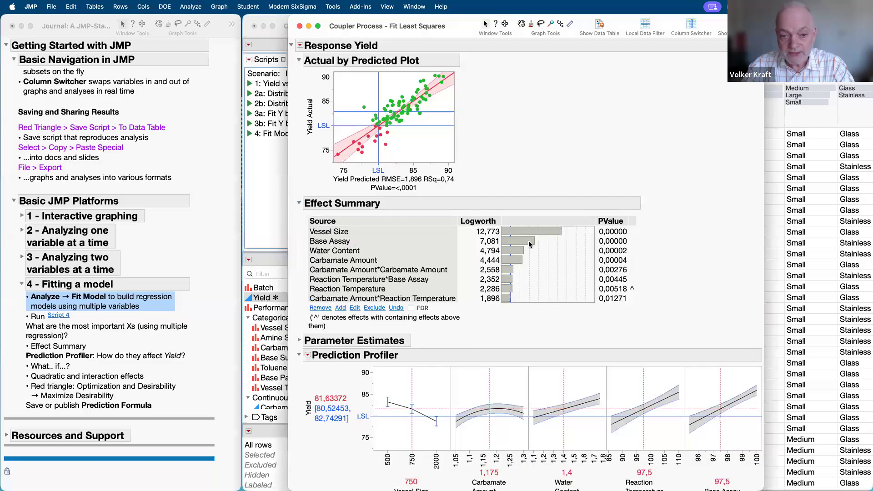
left_click_drag(654, 186, 653, 320)
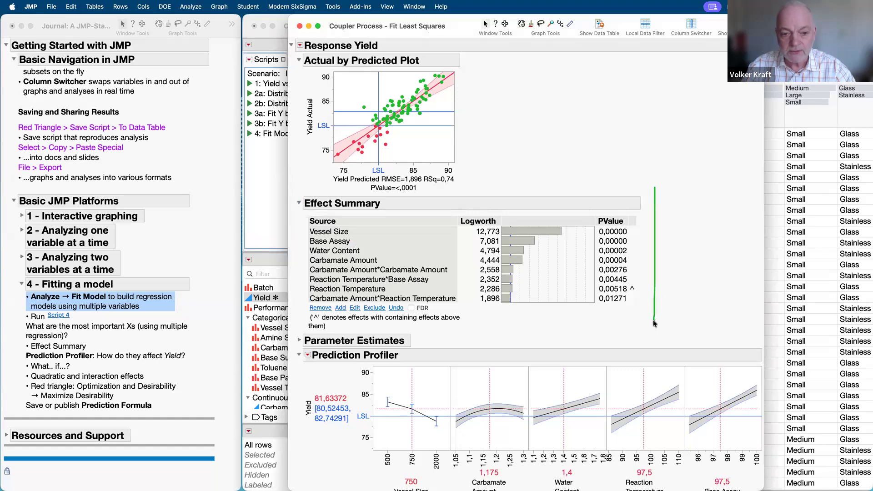
Go through the Effect Summary rows from Vessel Size down to Carbamate Amount*Reaction Temperature to compare their importance
left_click(338, 231)
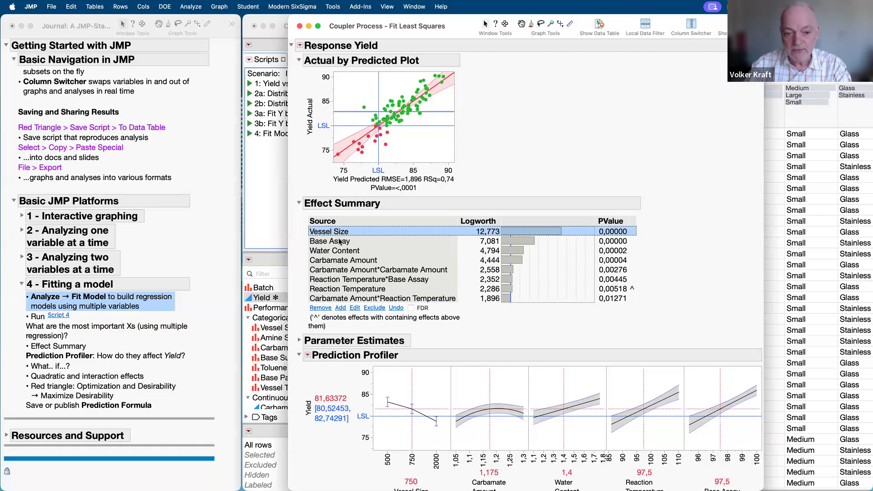
left_click(341, 241)
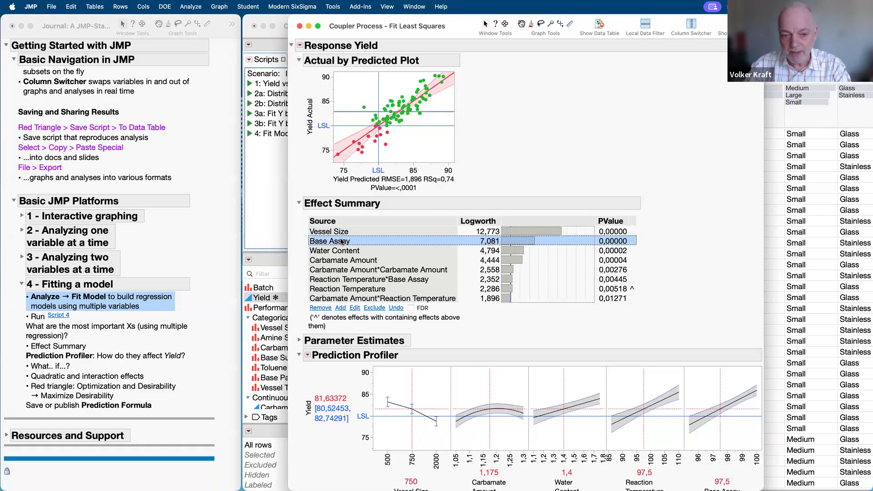
left_click(349, 252)
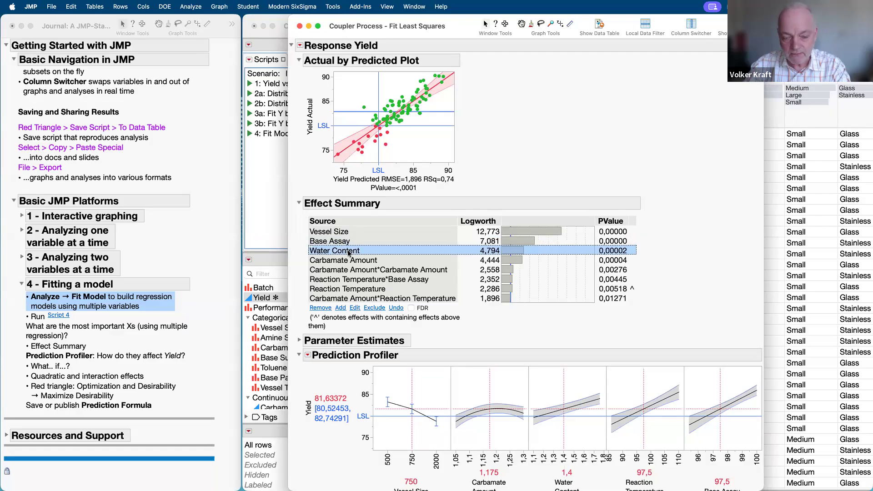
left_click(372, 271)
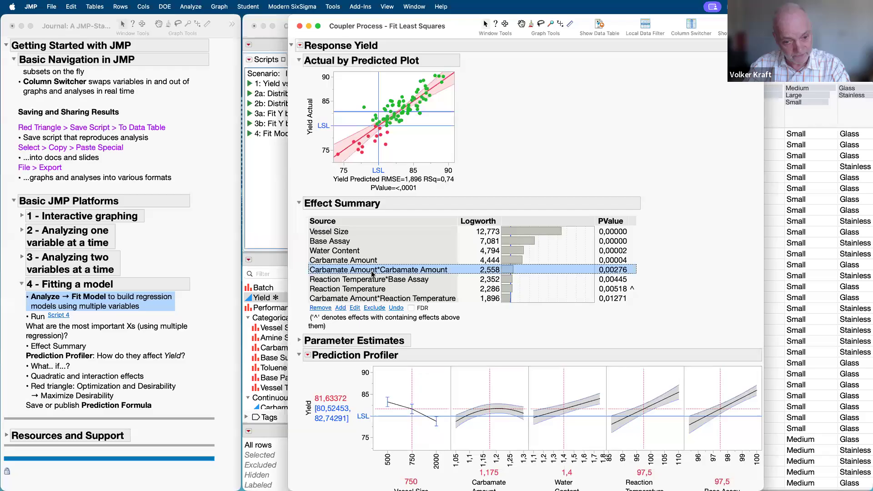
left_click(412, 281)
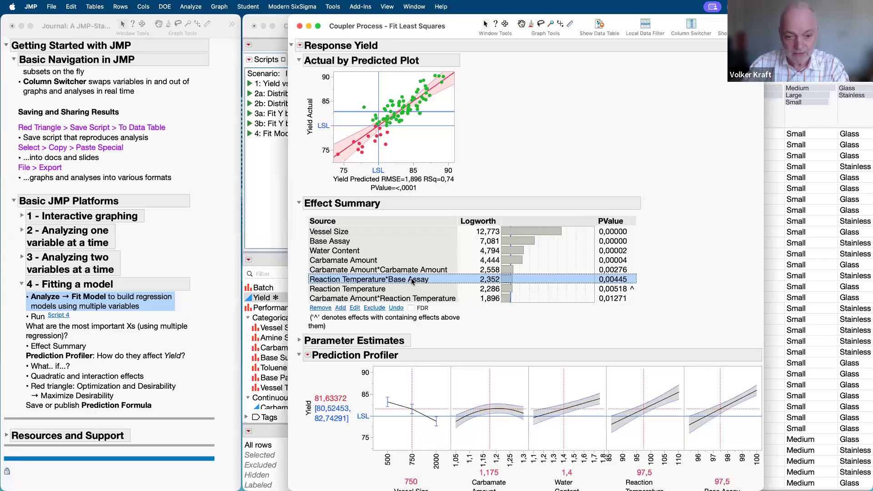
left_click(408, 291)
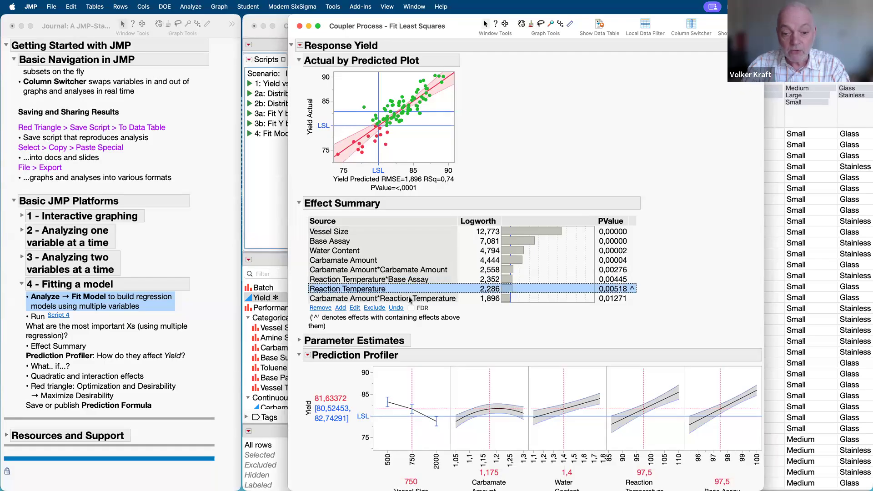
left_click(409, 297)
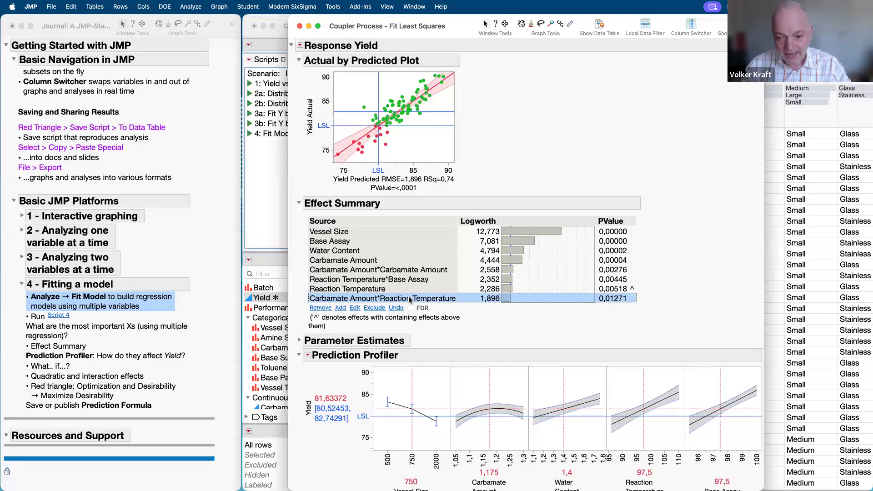
Review the Logworth bars, P-values and sources in the Effect Summary, and collapse that section
mouse_move(654, 209)
left_mouse_down()
mouse_move(660, 309)
mouse_move(642, 323)
mouse_move(587, 325)
mouse_move(582, 275)
left_mouse_up()
mouse_move(583, 217)
left_mouse_down()
mouse_move(616, 192)
mouse_move(658, 207)
mouse_move(655, 233)
left_mouse_up()
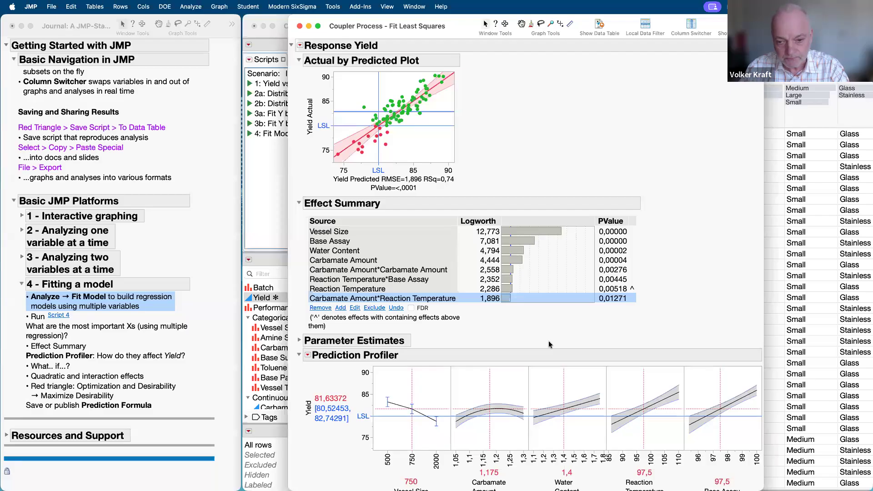
left_click_drag(304, 227, 298, 292)
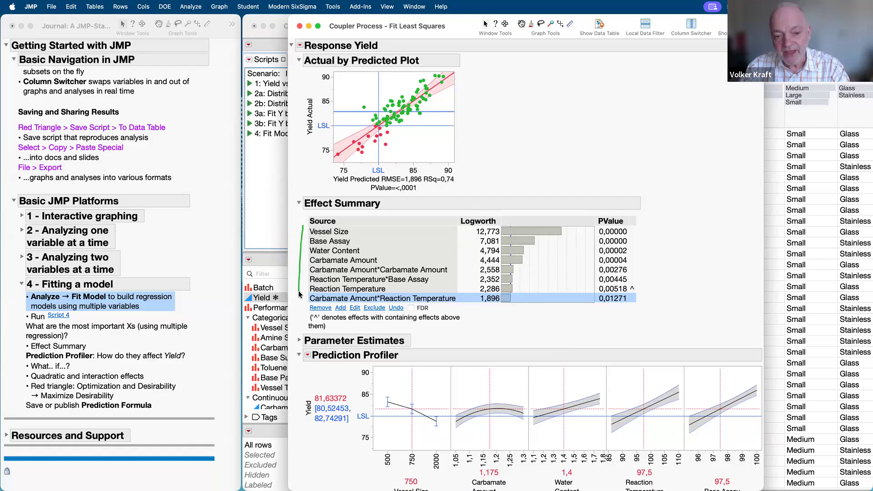
left_click(299, 204)
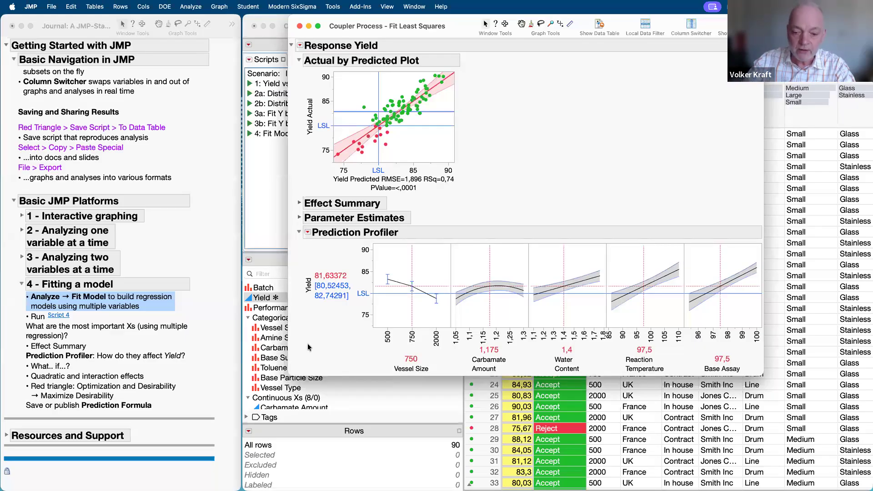
Examine the predicted Yield with its confidence interval and the five factor settings in the Prediction Profiler
mouse_move(304, 337)
left_mouse_down()
mouse_move(307, 242)
mouse_move(376, 275)
mouse_move(296, 325)
left_mouse_up()
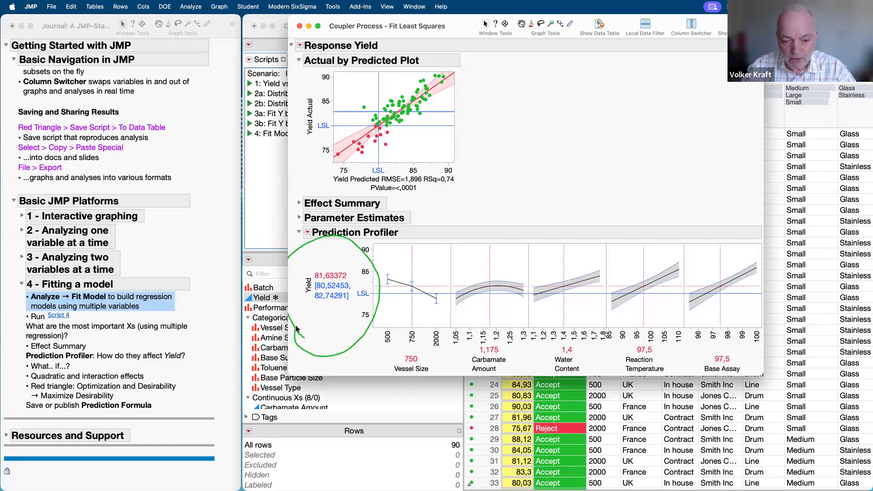
mouse_move(357, 350)
left_mouse_down()
mouse_move(457, 360)
mouse_move(461, 348)
mouse_move(523, 362)
mouse_move(594, 334)
mouse_move(630, 332)
mouse_move(760, 357)
left_mouse_up()
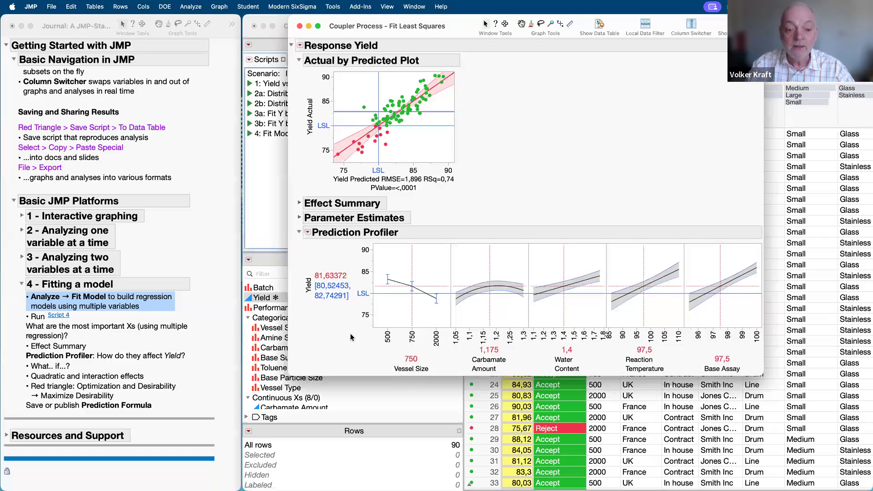
mouse_move(309, 323)
left_mouse_down()
mouse_move(298, 272)
mouse_move(351, 339)
mouse_move(304, 334)
left_mouse_up()
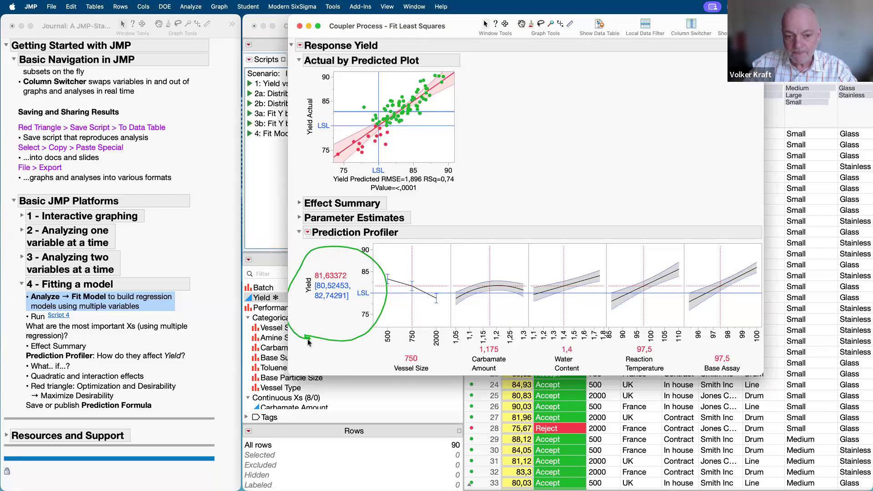
mouse_move(292, 308)
left_mouse_down()
mouse_move(299, 280)
mouse_move(360, 268)
mouse_move(355, 284)
mouse_move(294, 283)
left_mouse_up()
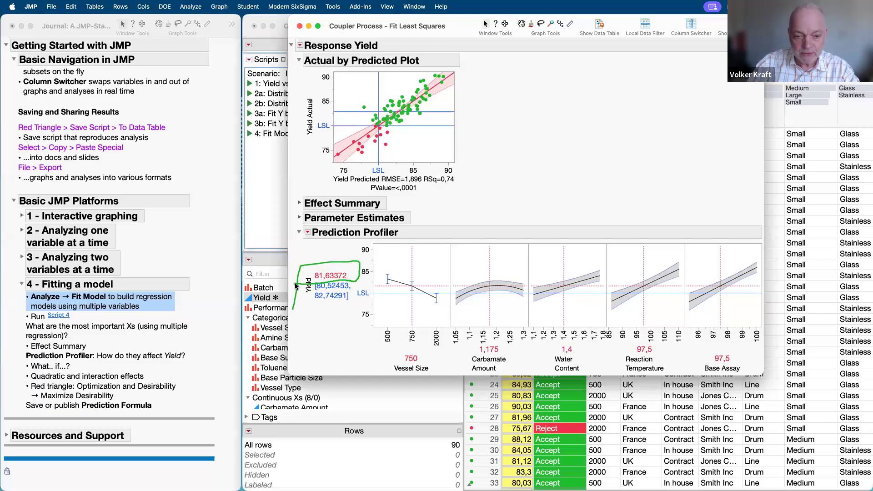
mouse_move(295, 265)
left_mouse_down()
mouse_move(294, 294)
mouse_move(356, 311)
mouse_move(357, 284)
mouse_move(288, 284)
left_mouse_up()
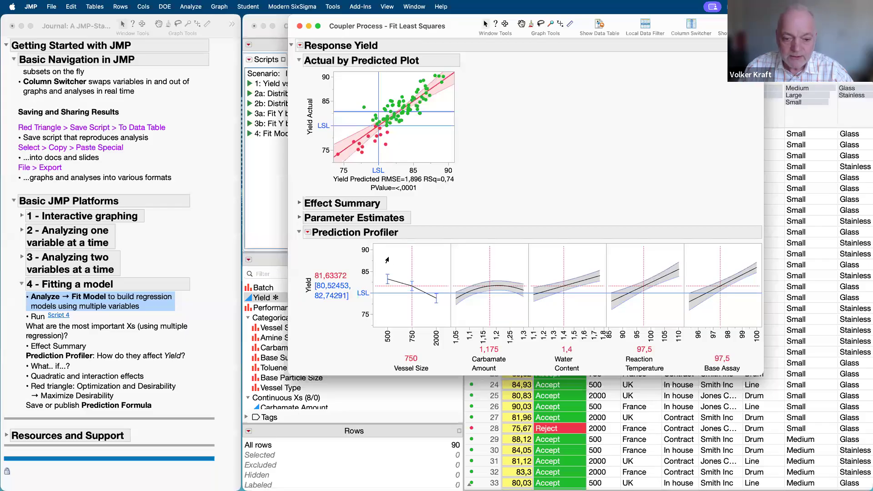
Set Vessel Size to 500 in the Prediction Profiler, switching back to 750 once to compare the predicted Yield
left_click(387, 259)
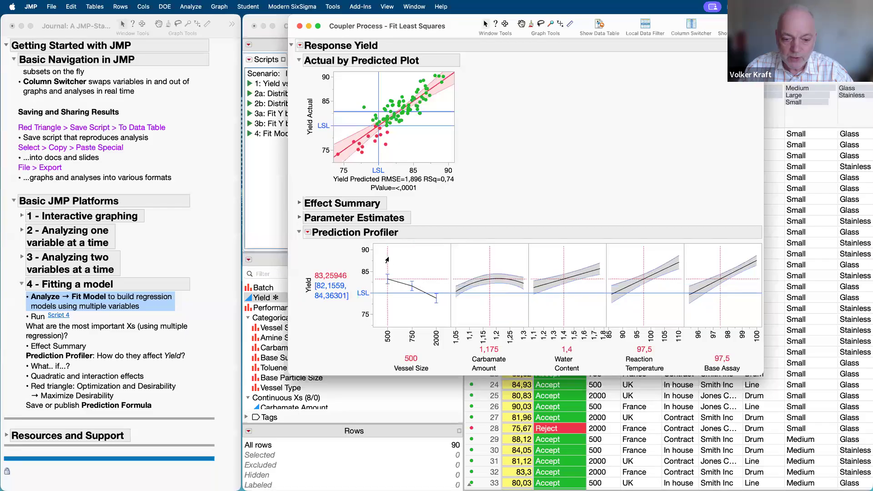
left_click(412, 262)
left_click(387, 258)
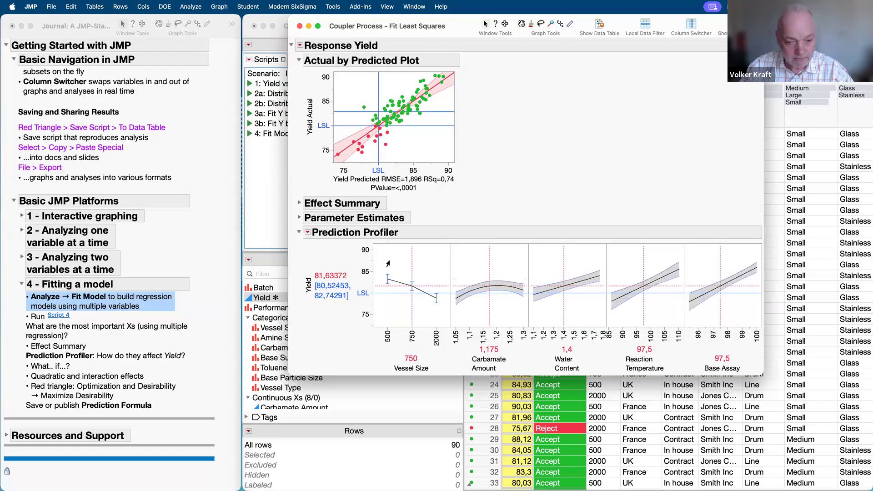
left_click_drag(464, 197, 394, 260)
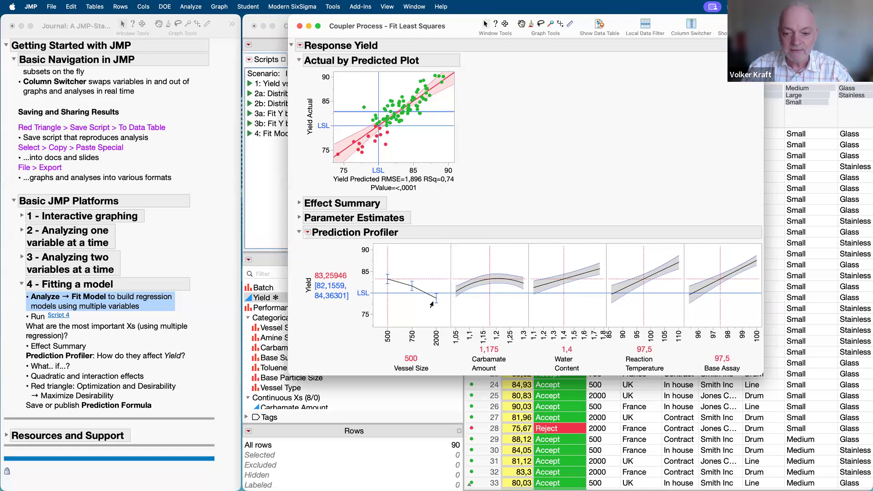
Move the profiler factors to Carbamate Amount 1,1821, Water Content 1,4474, Reaction Temperature 97,82 and Base Assay 97,786
left_click(487, 264)
left_click_drag(480, 265, 489, 285)
mouse_move(563, 264)
left_mouse_down()
mouse_move(533, 272)
mouse_move(568, 269)
left_mouse_up()
mouse_move(643, 264)
left_mouse_down()
mouse_move(615, 267)
mouse_move(673, 266)
mouse_move(643, 272)
left_mouse_up()
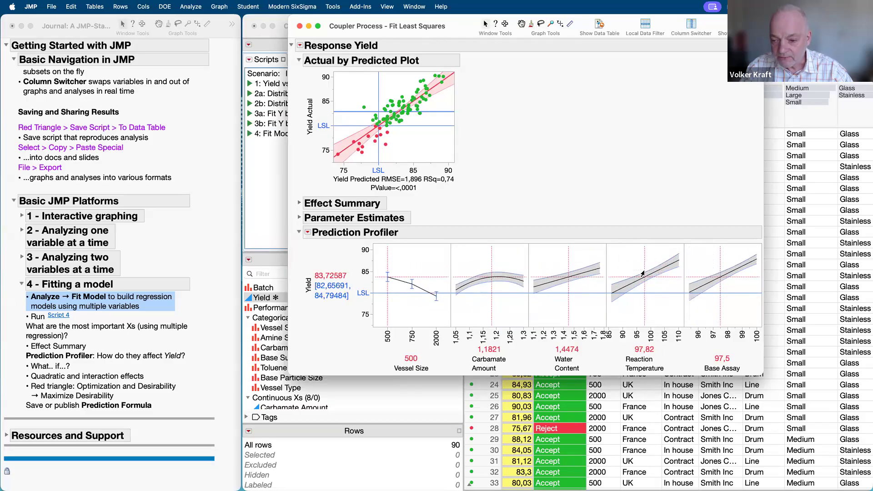
left_click(721, 293)
mouse_move(735, 295)
left_mouse_down()
mouse_move(748, 296)
mouse_move(704, 302)
mouse_move(724, 296)
left_mouse_up()
Set Base Assay to 99,307 and Carbamate Amount to 1,1584, examining the Reaction Temperature curve for interaction effects
mouse_move(668, 119)
left_mouse_down()
mouse_move(665, 262)
mouse_move(660, 174)
mouse_move(726, 214)
mouse_move(726, 236)
left_mouse_up()
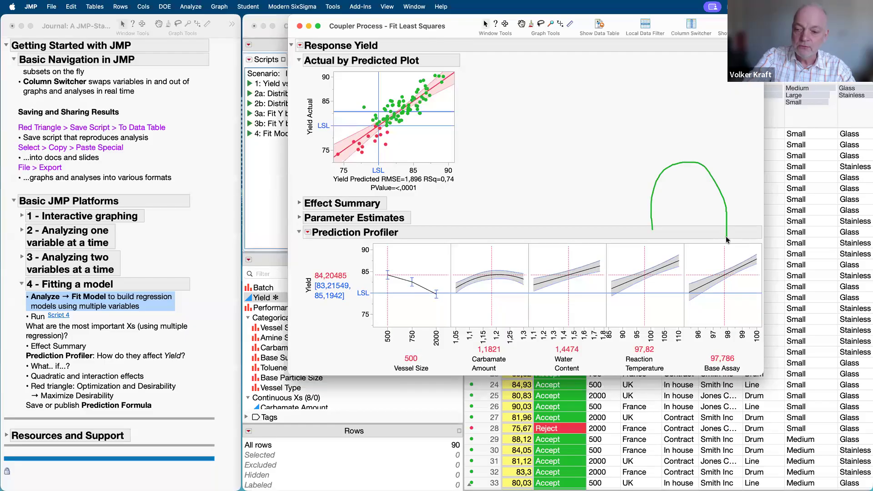
left_click_drag(720, 260, 746, 278)
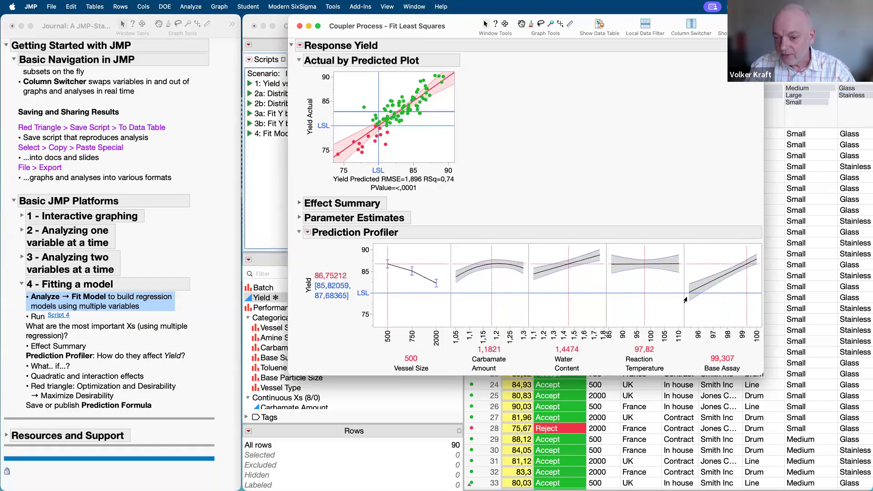
mouse_move(644, 293)
left_mouse_down()
mouse_move(599, 308)
mouse_move(659, 301)
mouse_move(618, 303)
mouse_move(645, 297)
left_mouse_up()
mouse_move(656, 231)
left_mouse_down()
mouse_move(602, 229)
mouse_move(666, 281)
mouse_move(625, 227)
left_mouse_up()
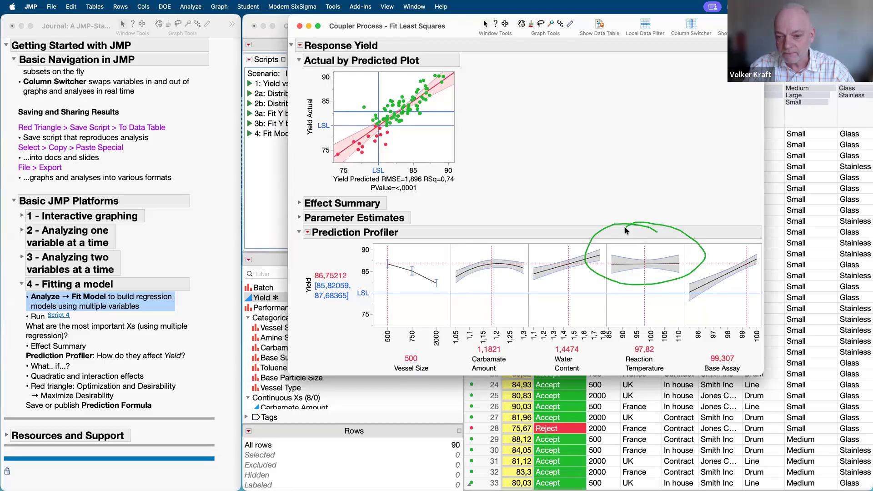
key("Escape")
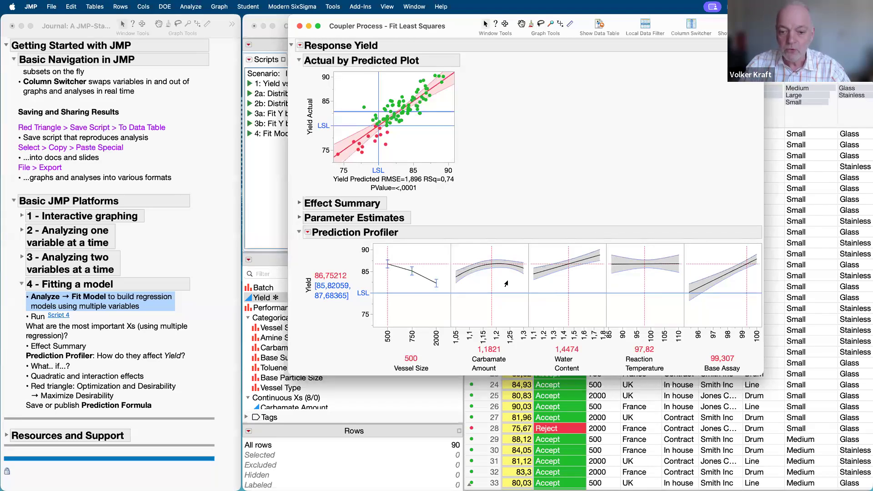
mouse_move(490, 280)
left_mouse_down()
mouse_move(462, 269)
mouse_move(503, 277)
mouse_move(522, 292)
mouse_move(483, 289)
left_mouse_up()
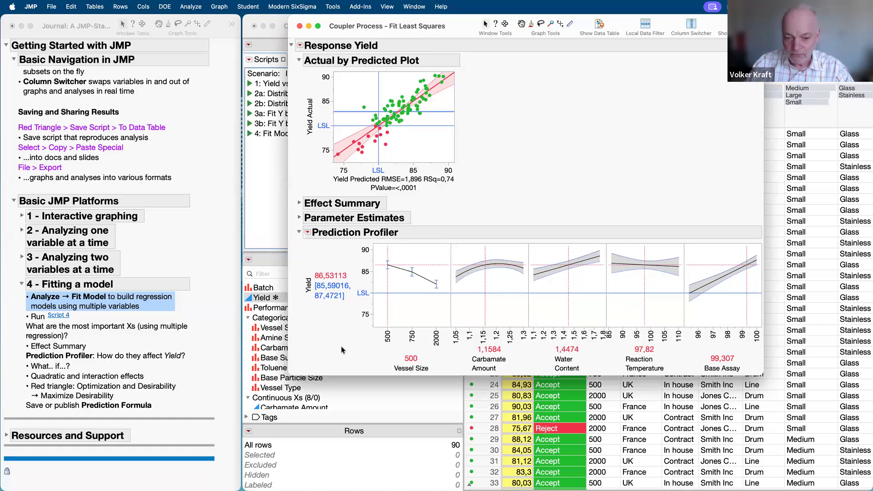
mouse_move(356, 356)
left_mouse_down()
mouse_move(389, 328)
mouse_move(648, 346)
mouse_move(709, 336)
mouse_move(763, 371)
left_mouse_up()
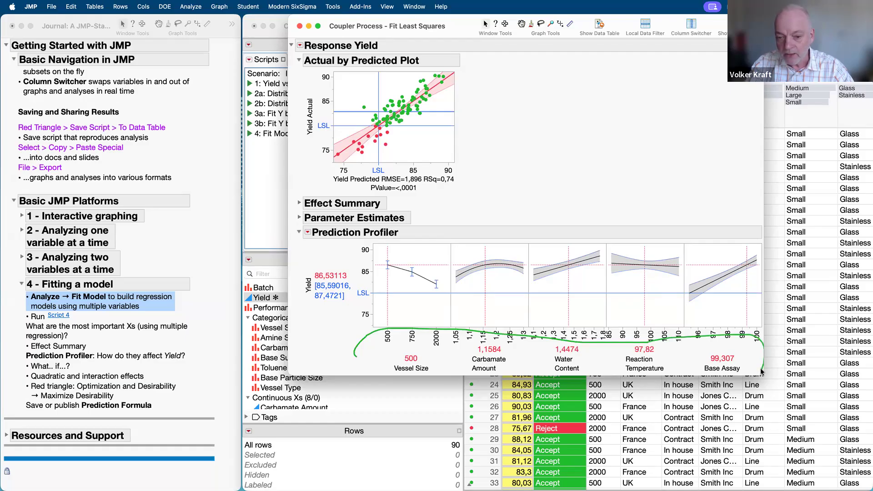
Maximize the desirability in the Prediction Profiler, shift the Yield axis to include 95, and review the optimized factor settings
left_click(308, 232)
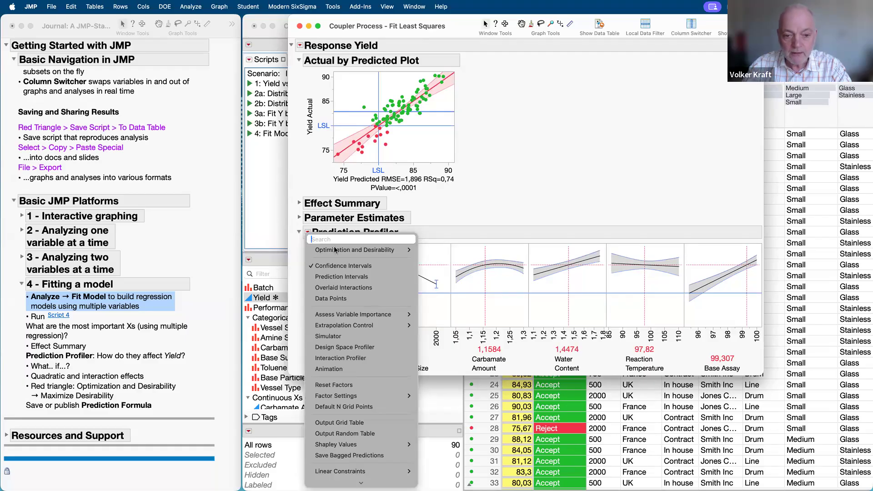
mouse_move(341, 253)
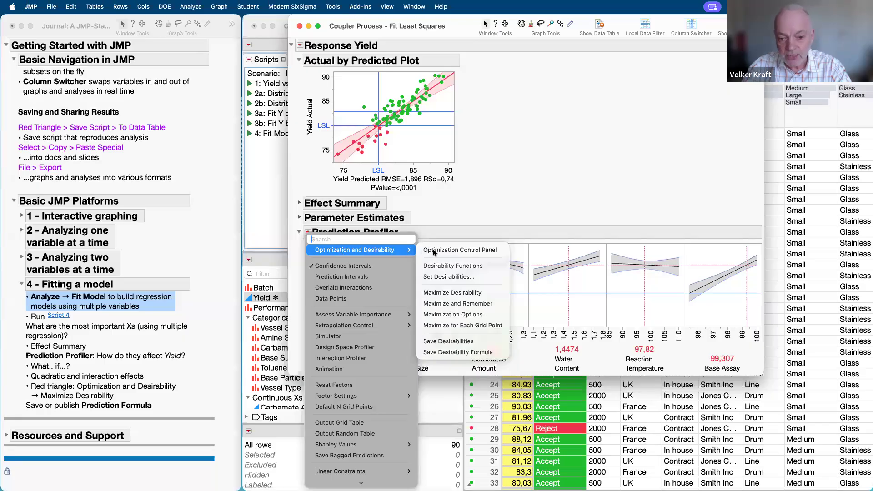
left_click(464, 294)
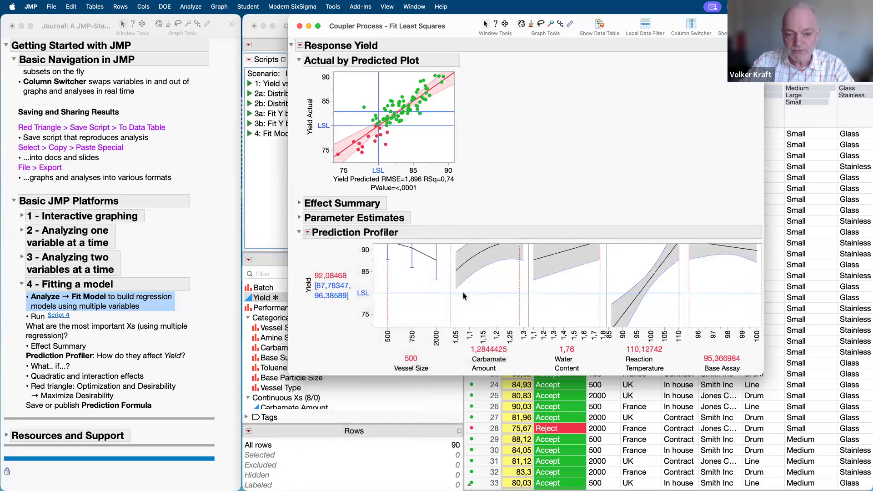
left_click_drag(365, 250, 365, 283)
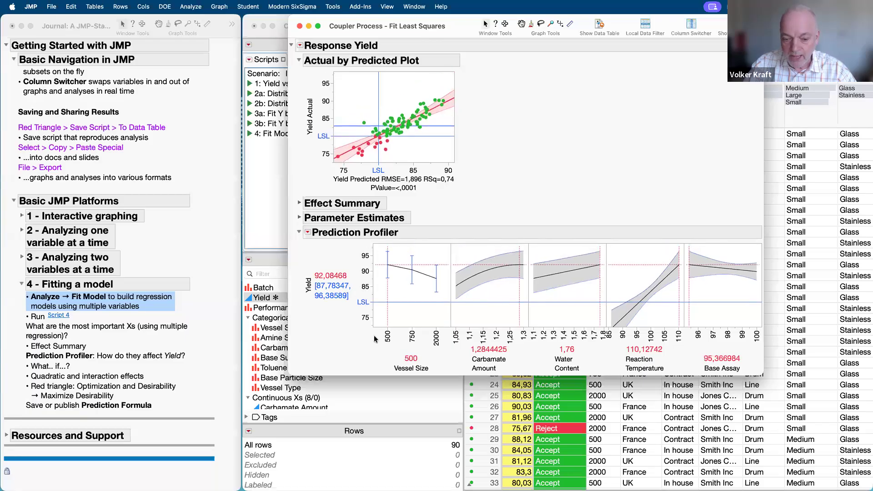
mouse_move(369, 362)
left_mouse_down()
mouse_move(517, 325)
mouse_move(702, 318)
mouse_move(757, 363)
mouse_move(756, 374)
left_mouse_up()
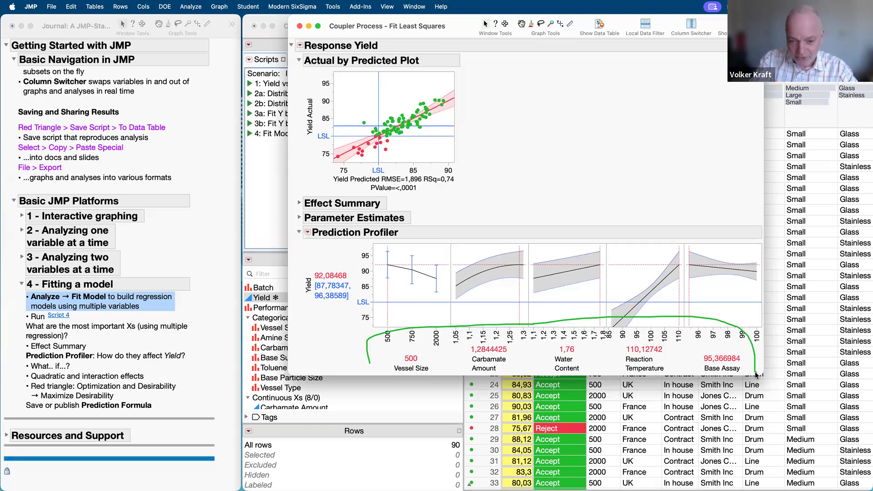
key("Escape")
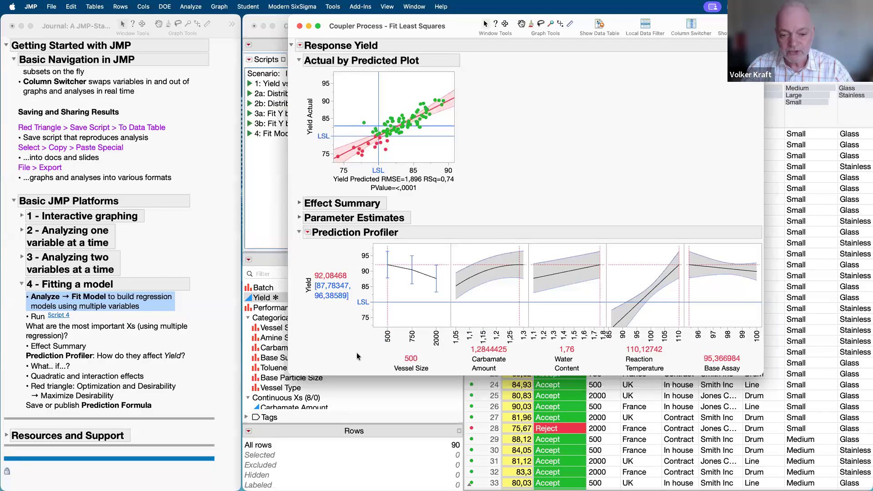
mouse_move(314, 360)
left_mouse_down()
mouse_move(351, 350)
mouse_move(389, 291)
left_mouse_up()
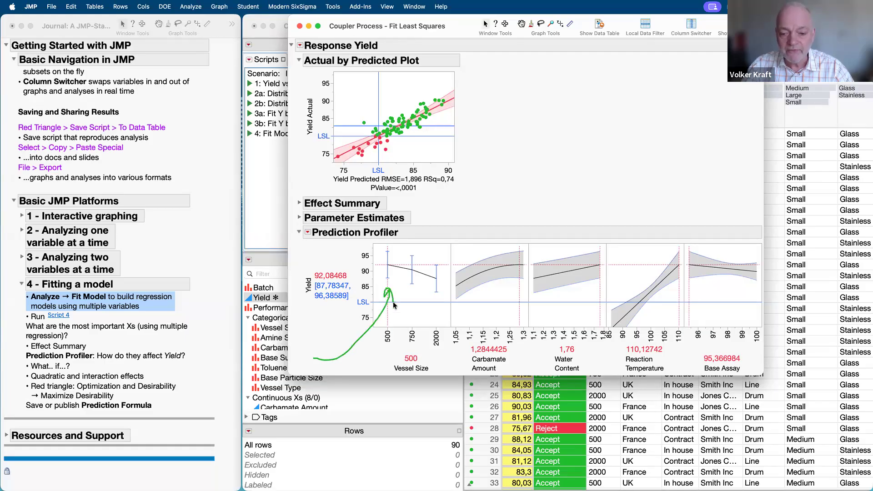
left_click_drag(542, 130, 512, 232)
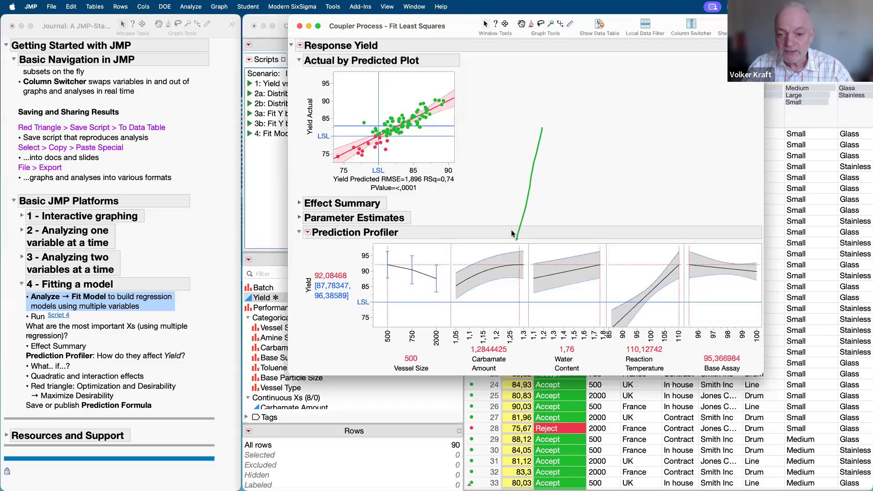
left_click_drag(574, 180, 595, 232)
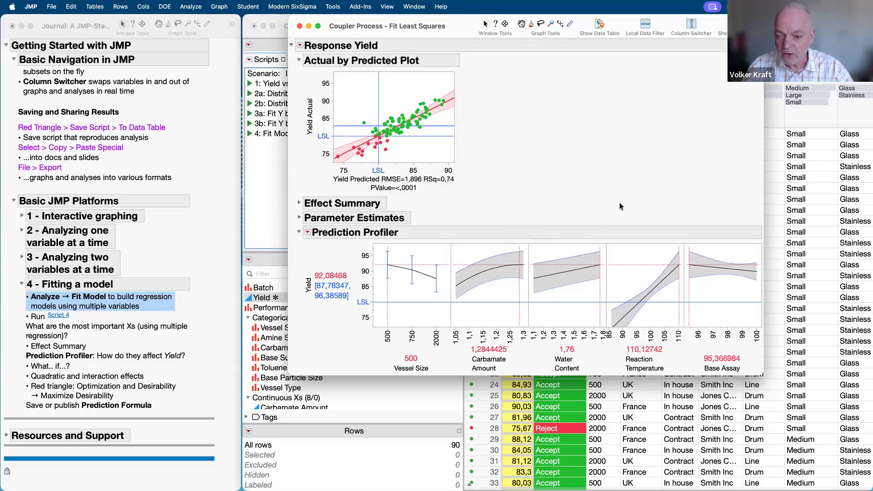
left_click_drag(627, 193, 672, 242)
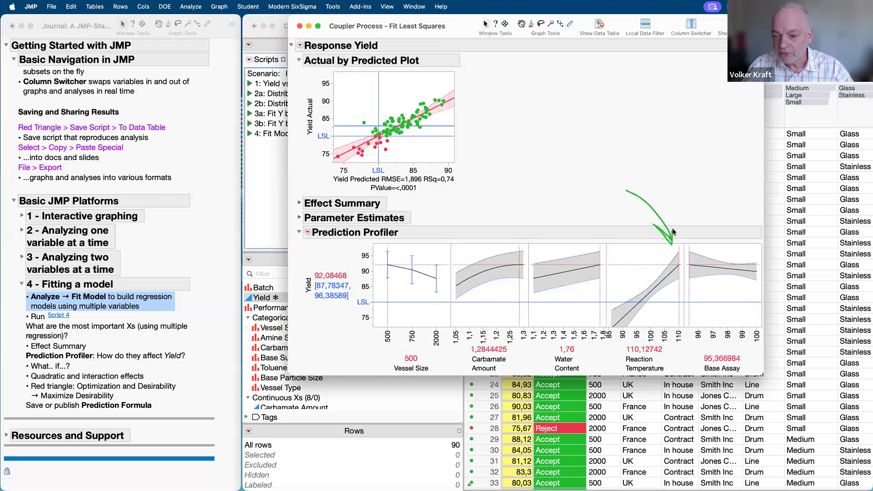
mouse_move(730, 203)
left_mouse_down()
mouse_move(689, 247)
mouse_move(720, 219)
left_mouse_up()
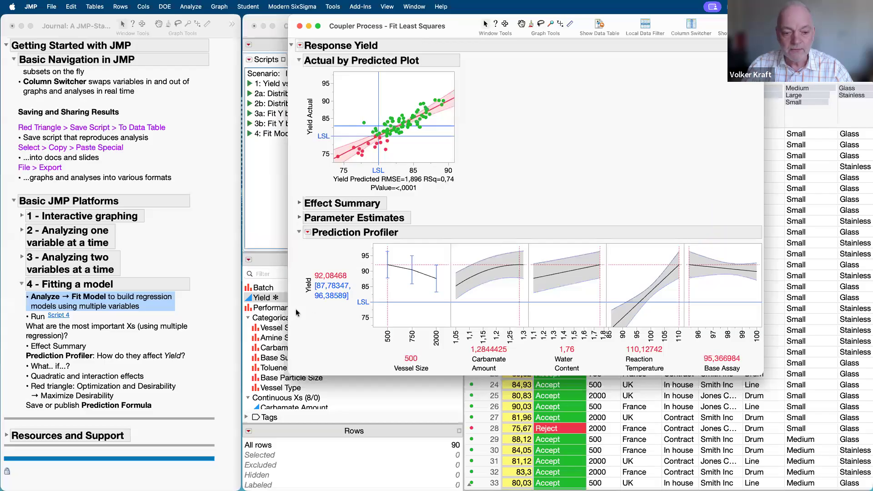
mouse_move(295, 272)
left_mouse_down()
mouse_move(340, 254)
mouse_move(357, 278)
mouse_move(297, 285)
left_mouse_up()
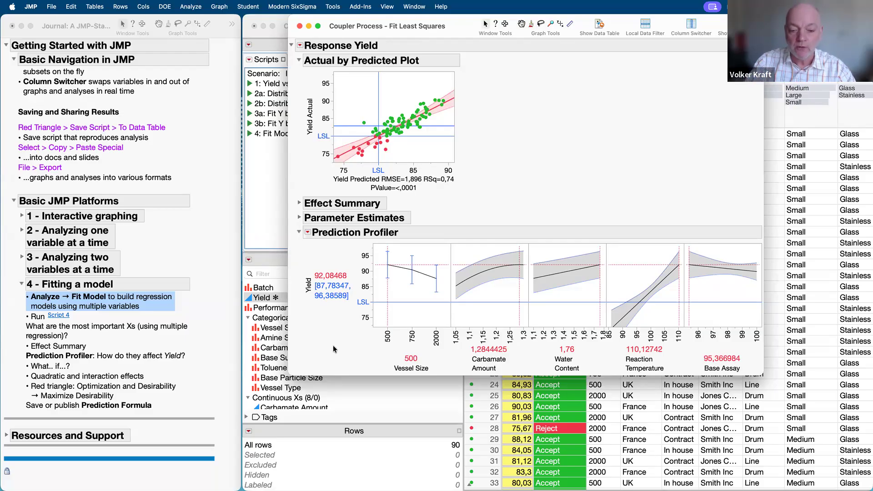
mouse_move(350, 366)
left_mouse_down()
mouse_move(443, 329)
mouse_move(731, 305)
mouse_move(758, 385)
left_mouse_up()
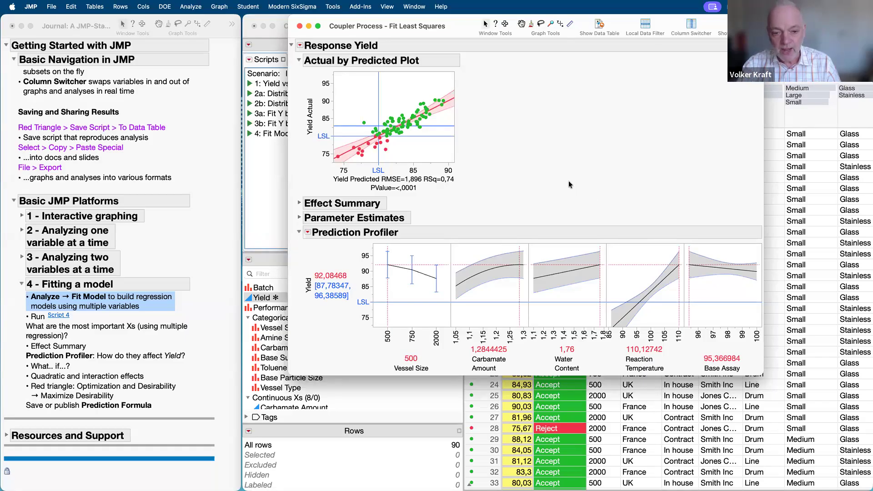
Show the Yield model's prediction expression, review it and the parameter estimates, and collapse both report sections
left_click(301, 48)
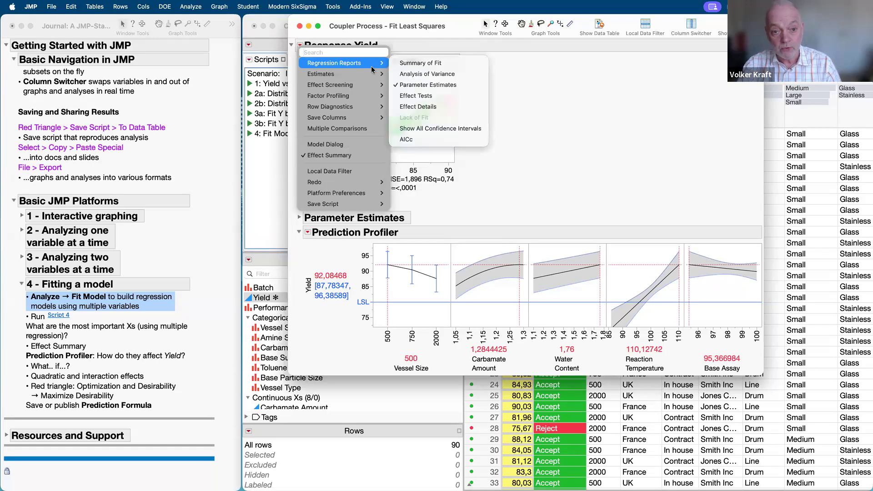
mouse_move(372, 78)
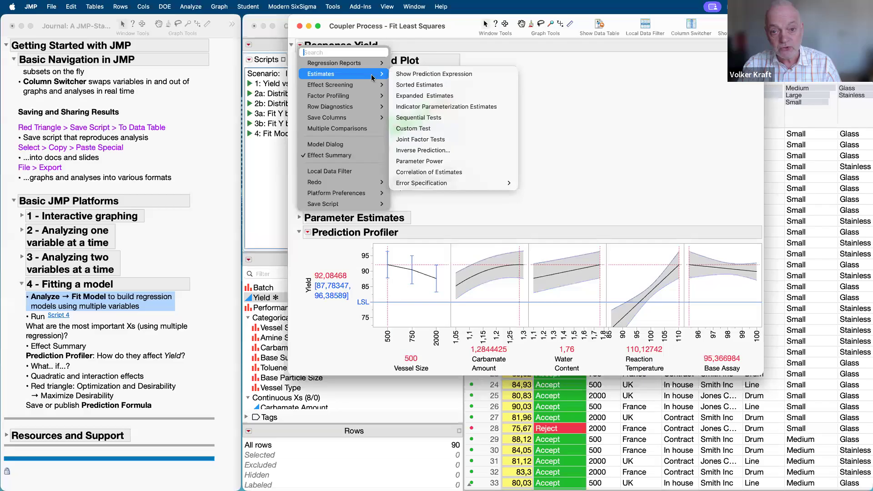
left_click(423, 73)
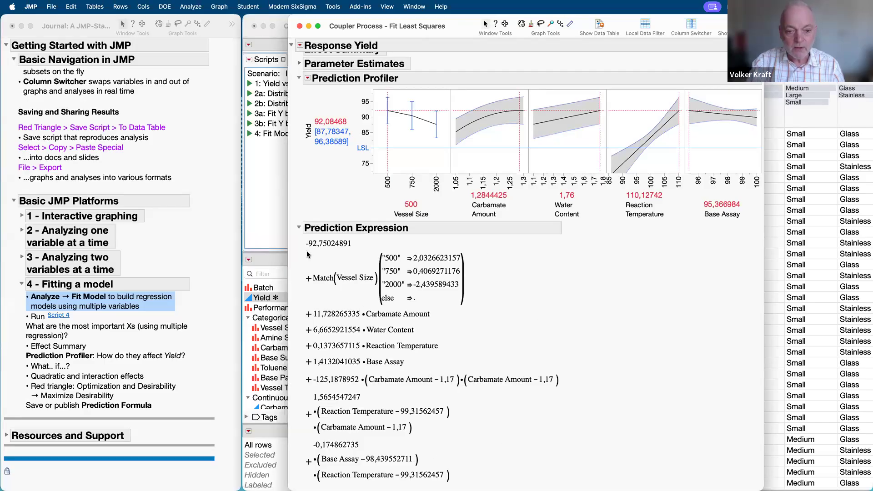
left_click(299, 228)
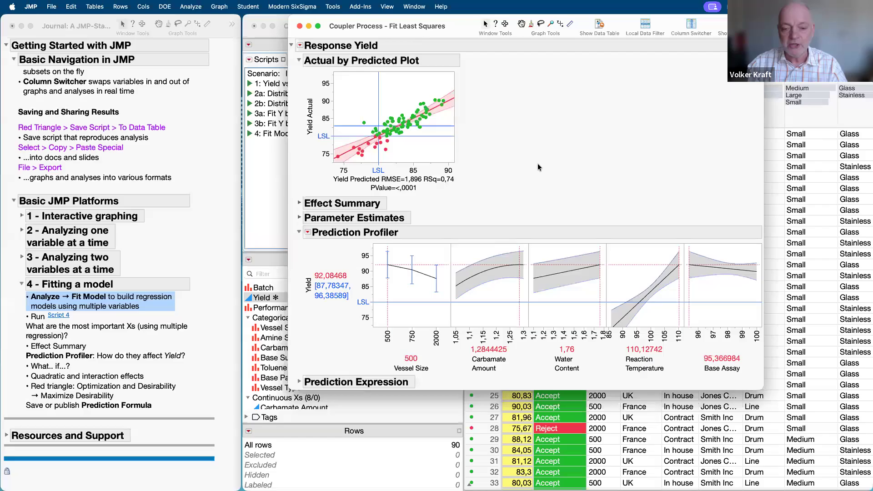
left_click(300, 218)
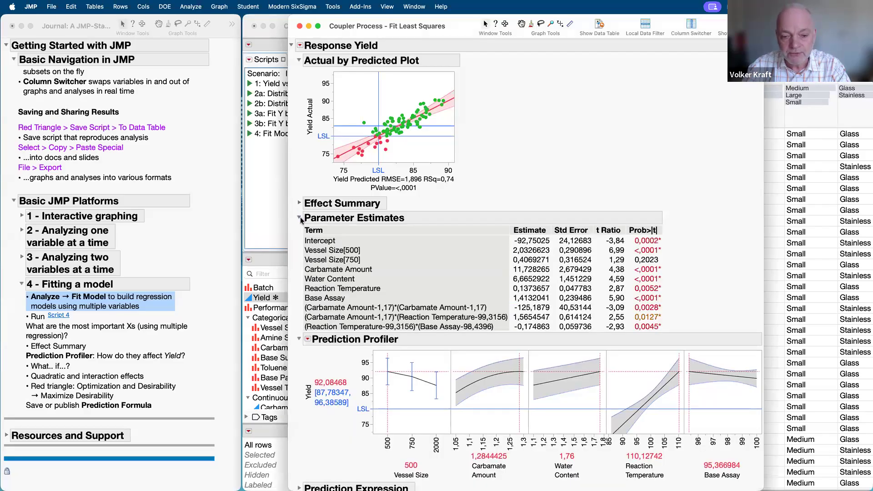
left_click(300, 219)
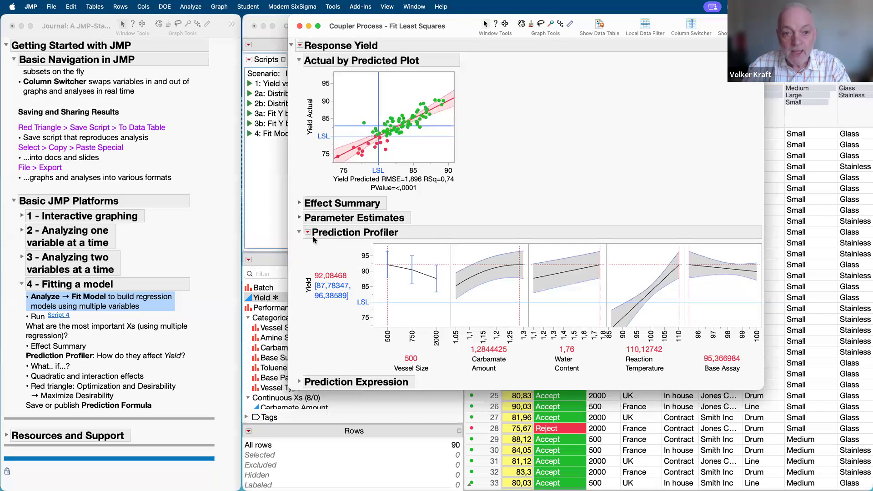
Publish the Yield model's prediction formula to the Formula Depot
left_click(300, 45)
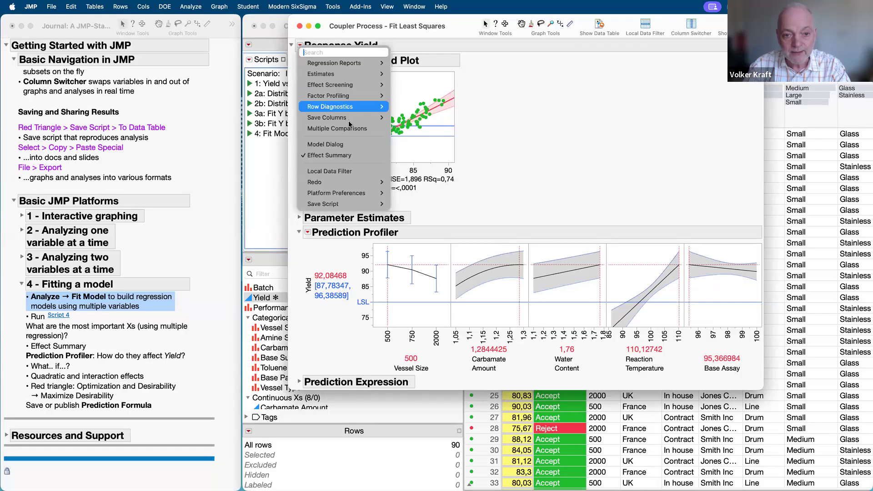
mouse_move(350, 121)
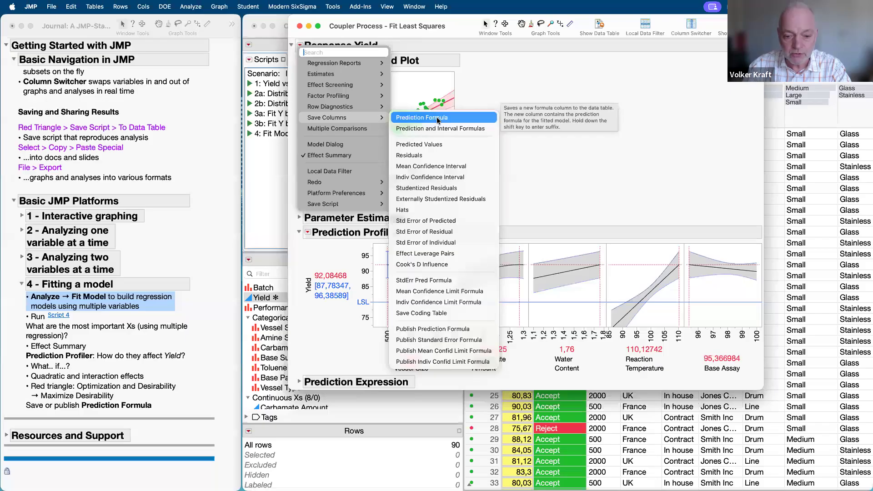
left_click(458, 332)
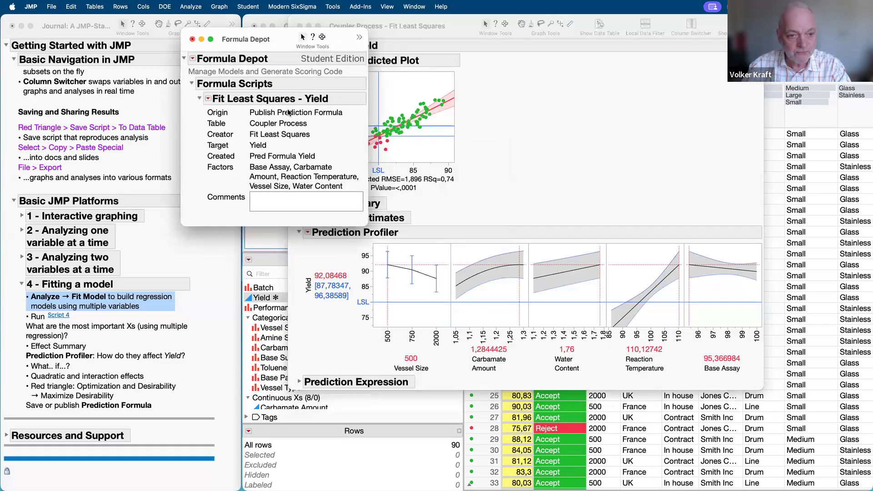
Generate Python code for the Fit Least Squares - Yield formula and review it through the score function
left_click(209, 99)
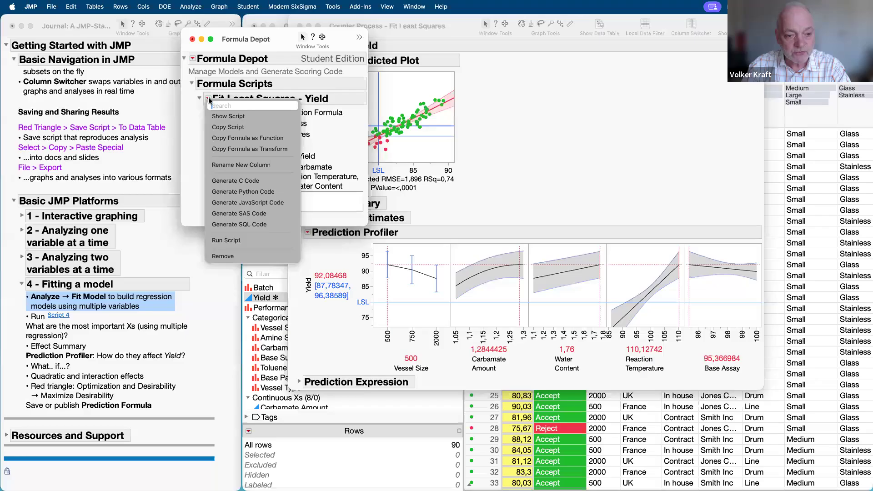
left_click(279, 195)
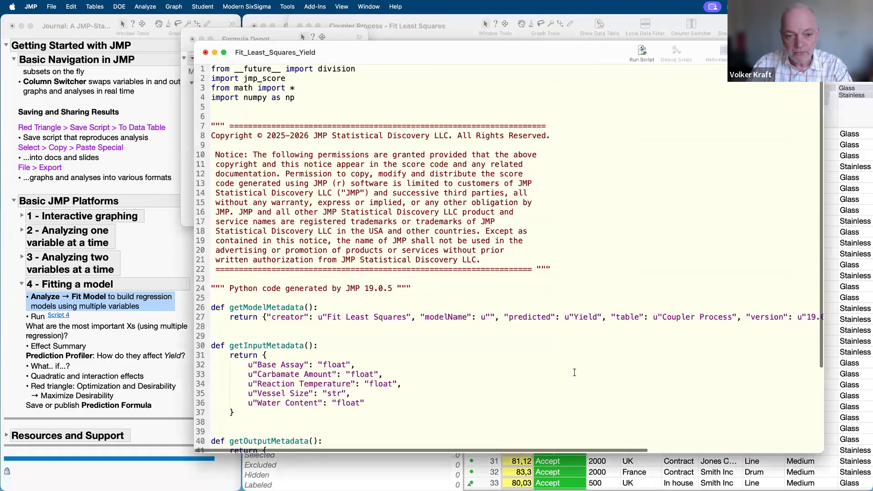
scroll(575, 375, "down", 4)
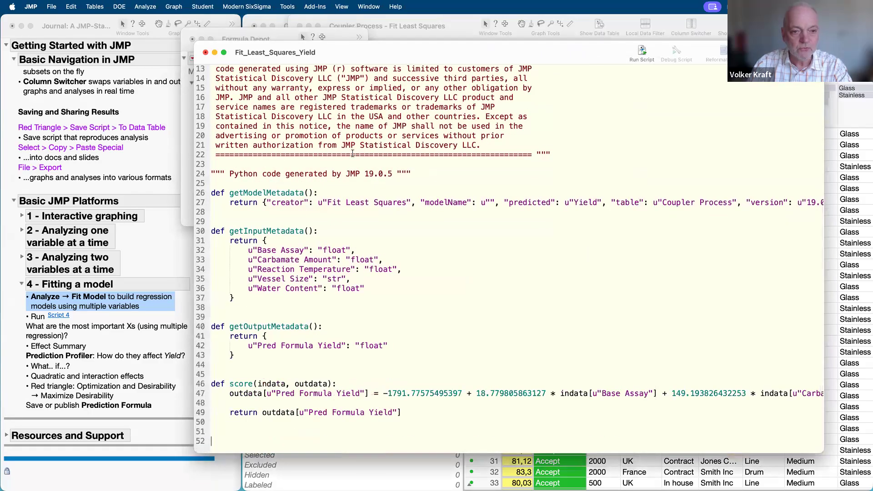
Close the generated Python script and the Formula Depot without saving either one
left_click(205, 54)
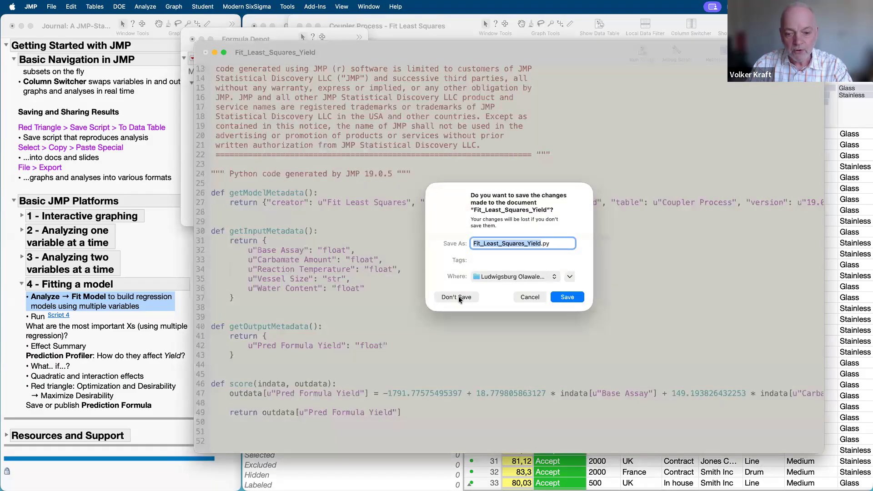
left_click(458, 297)
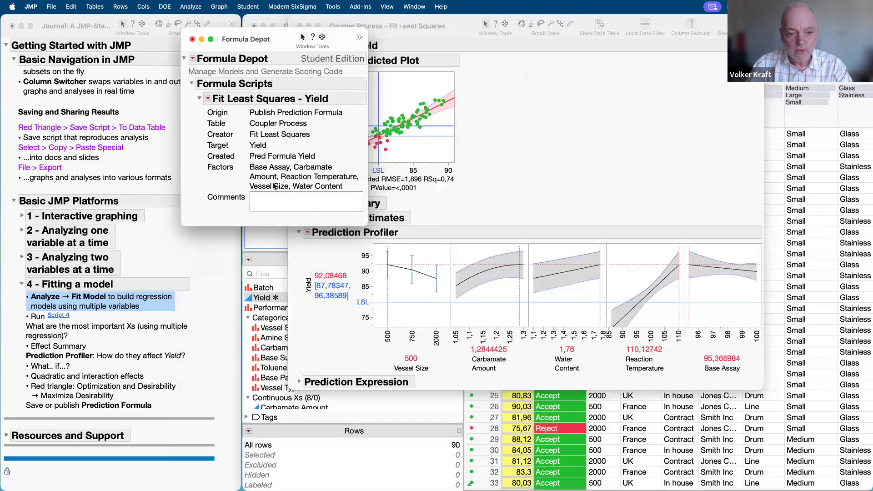
left_click(193, 40)
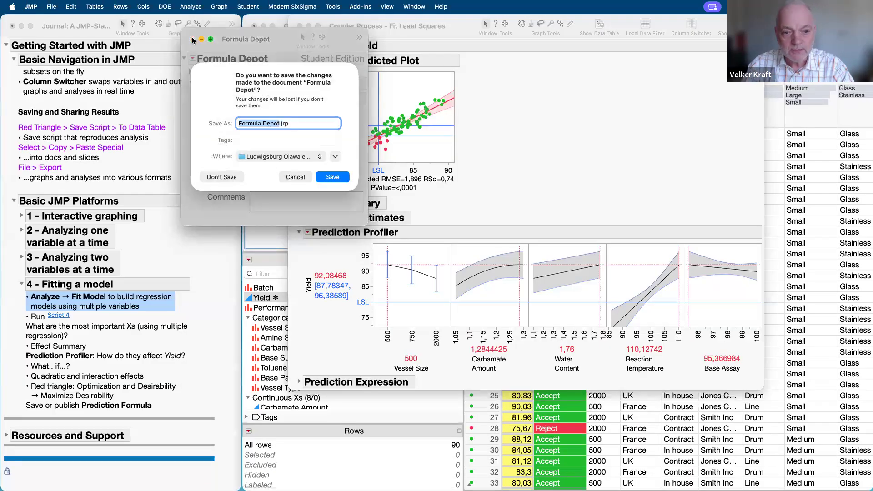
left_click(223, 176)
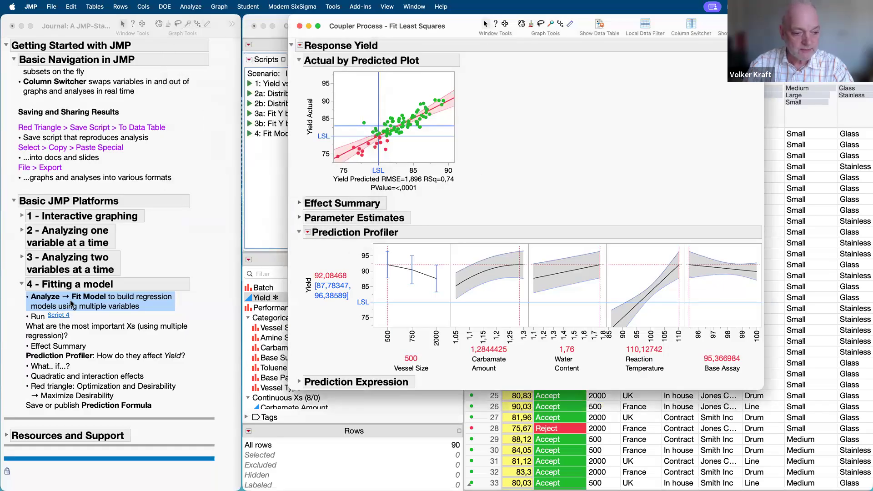
Close the Fit Least Squares report and clear the column selection in the Coupler Process data table
left_click(71, 304)
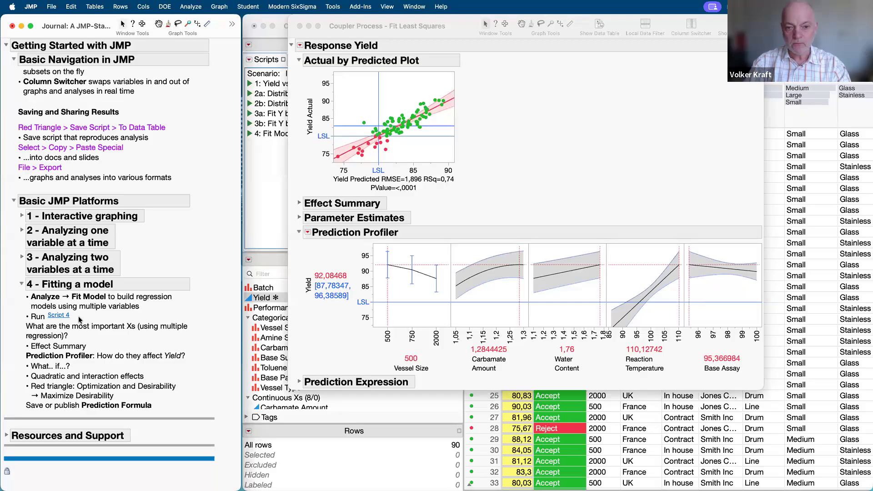
left_click(300, 26)
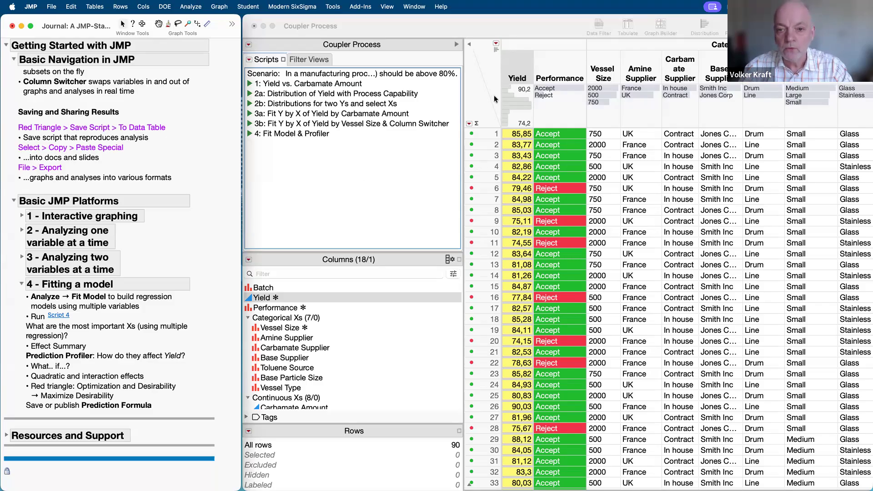
left_click(489, 63)
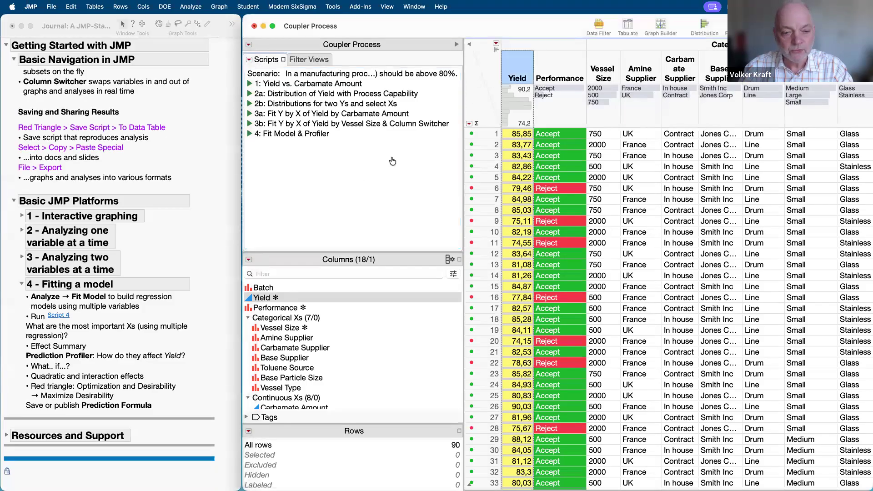
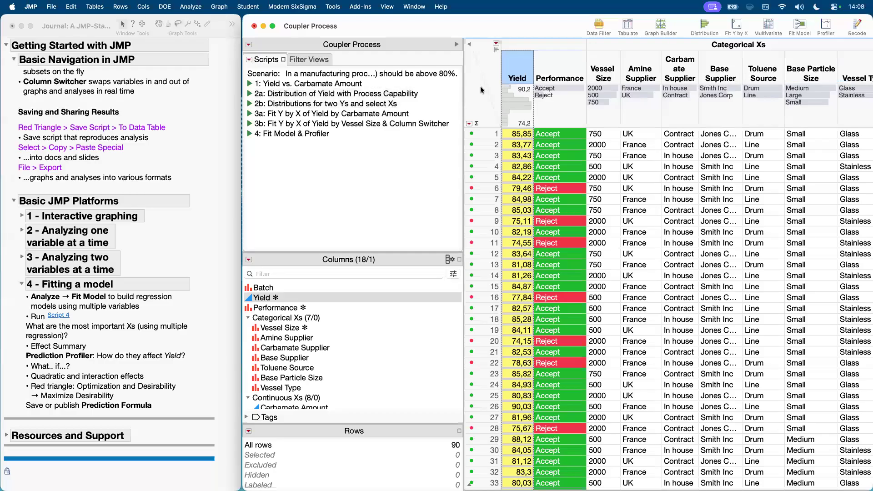
left_click(493, 64)
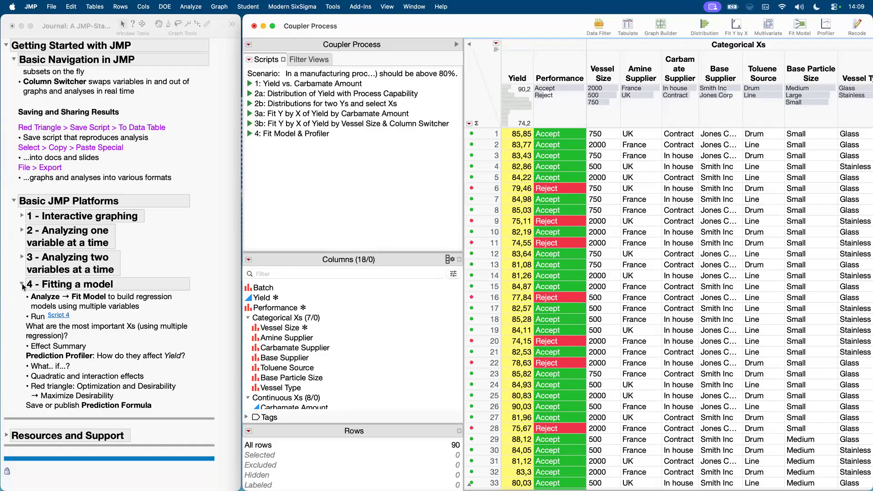
Return to the journal's Importing Data notes and highlight the entry about creating a new data table
left_click(21, 286)
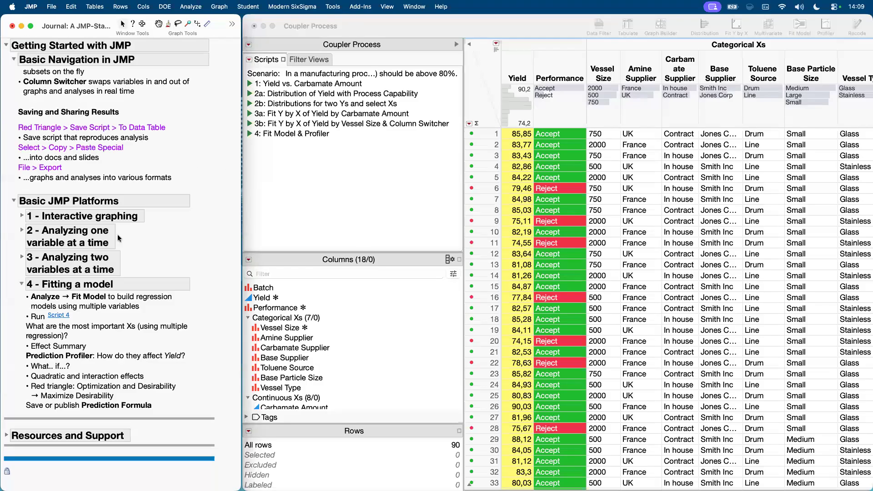
scroll(117, 234, "up", 8)
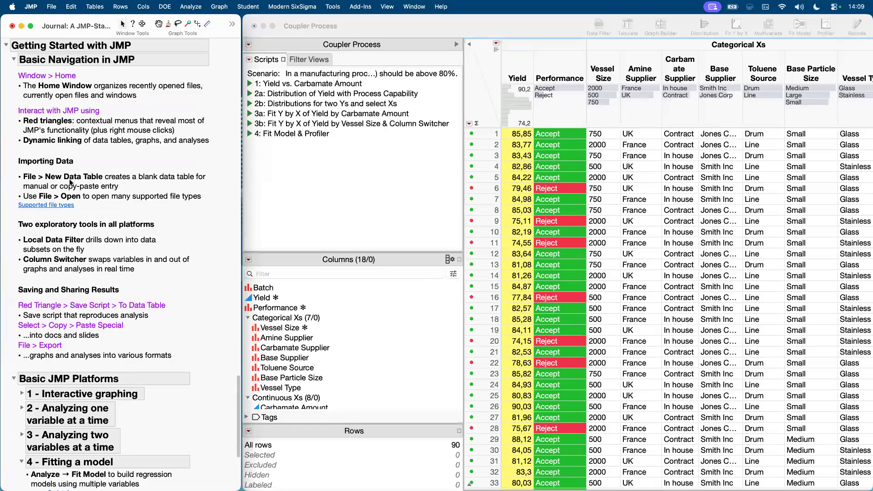
left_click(70, 183)
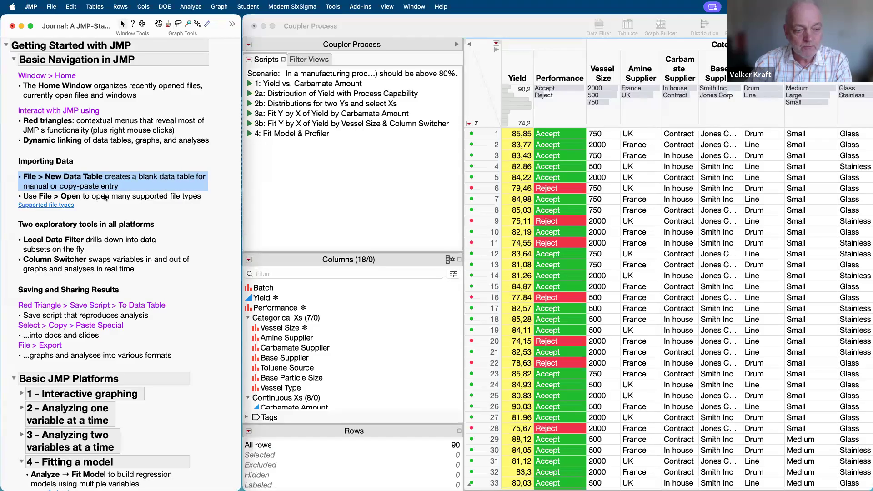
Create a new blank data table, select a cell in its first column, and close the table
left_click(51, 10)
mouse_move(62, 22)
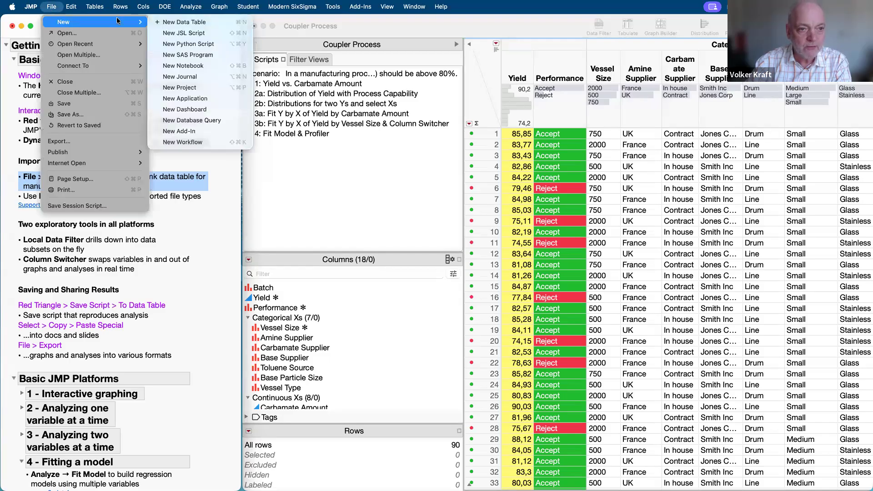
left_click(185, 23)
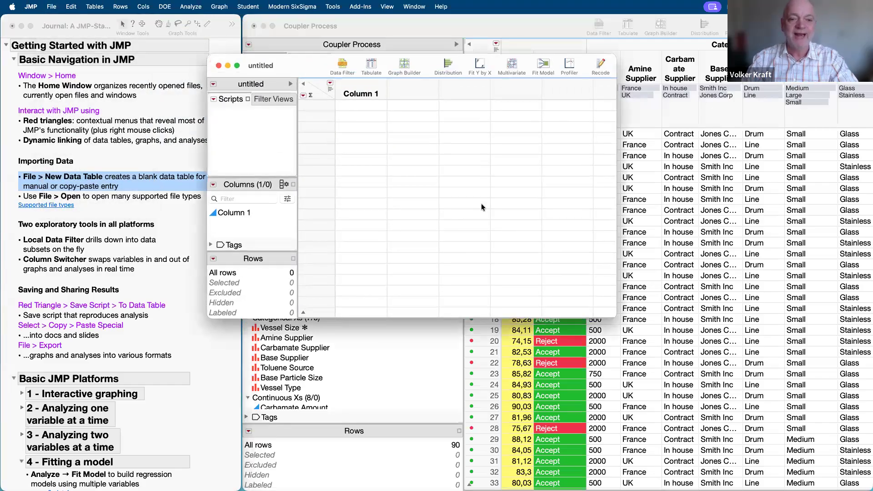
left_click(350, 122)
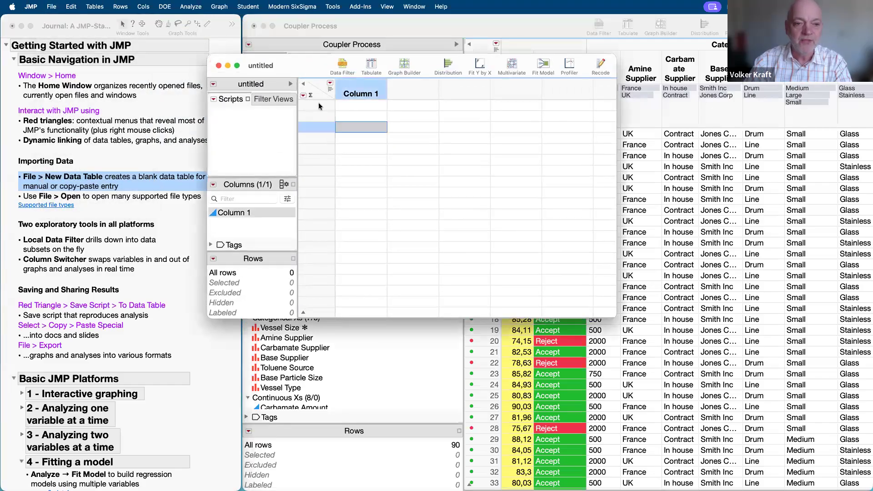
left_click(219, 66)
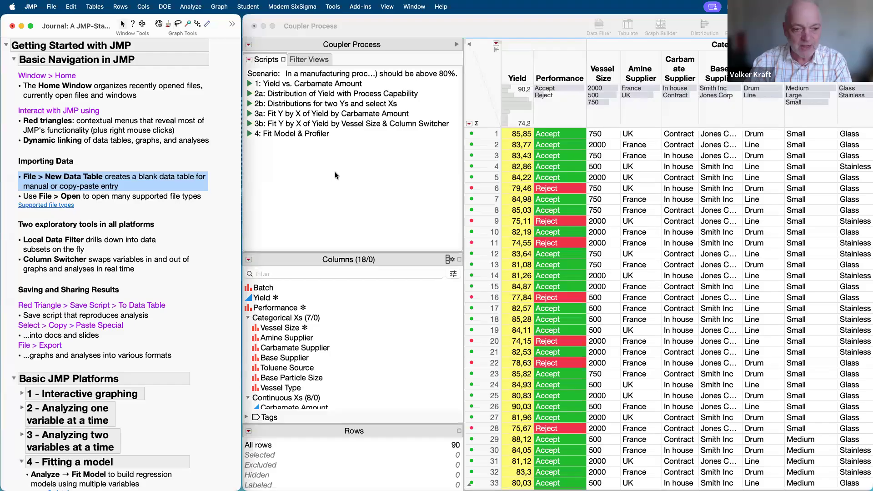
Highlight the journal entry on opening supported file types, and look through the available file and analysis commands
left_click(97, 199)
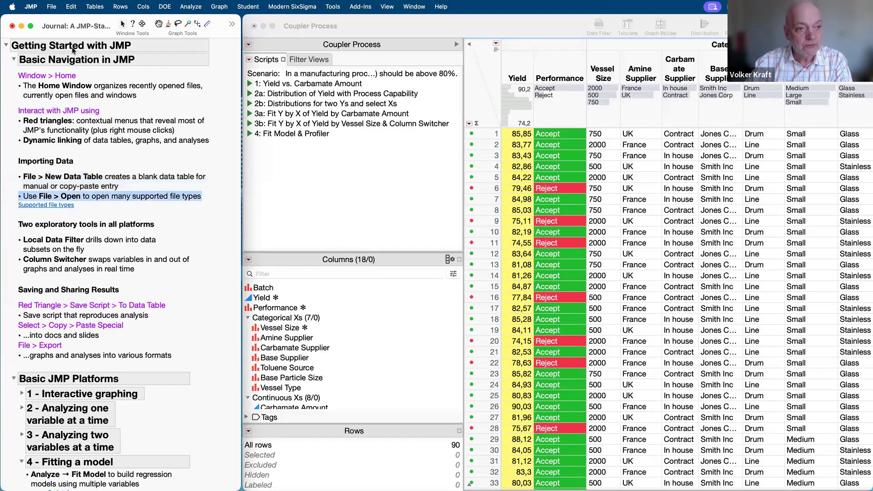
left_click(50, 8)
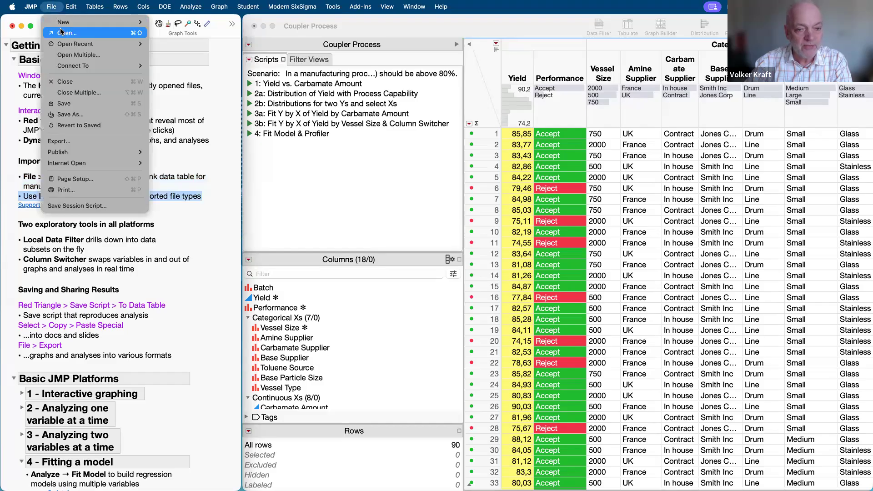
left_click(208, 253)
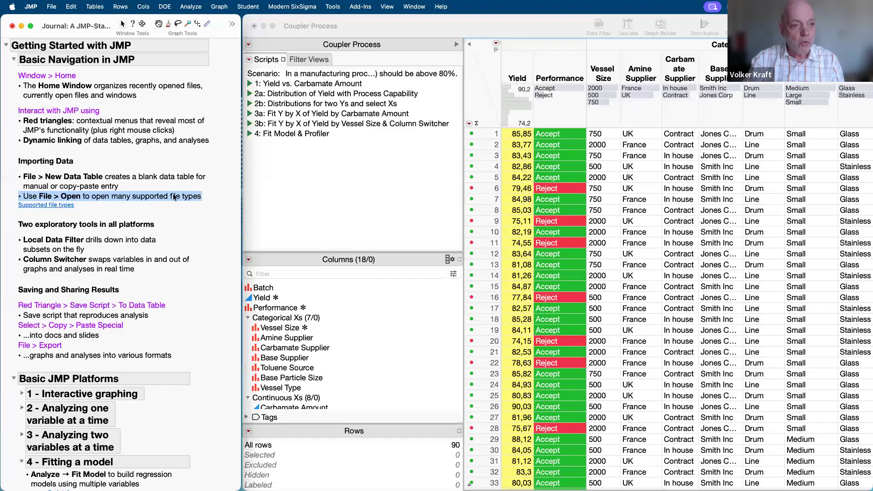
left_click(52, 7)
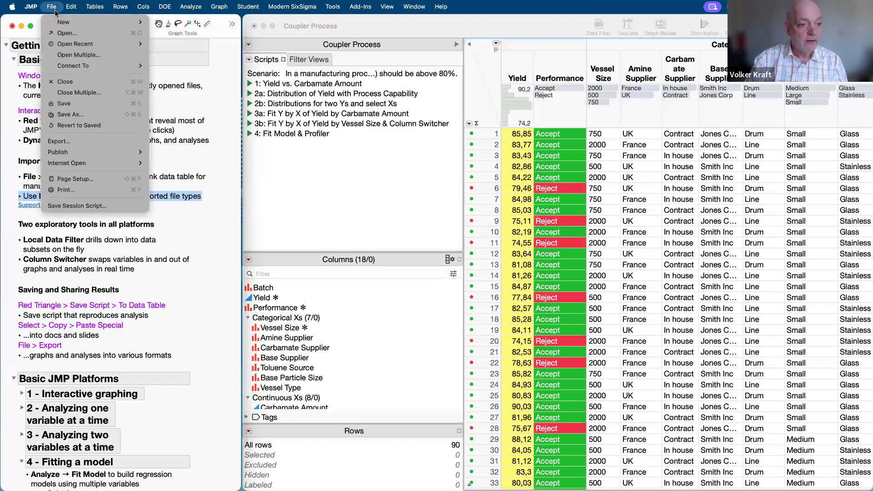
mouse_move(84, 155)
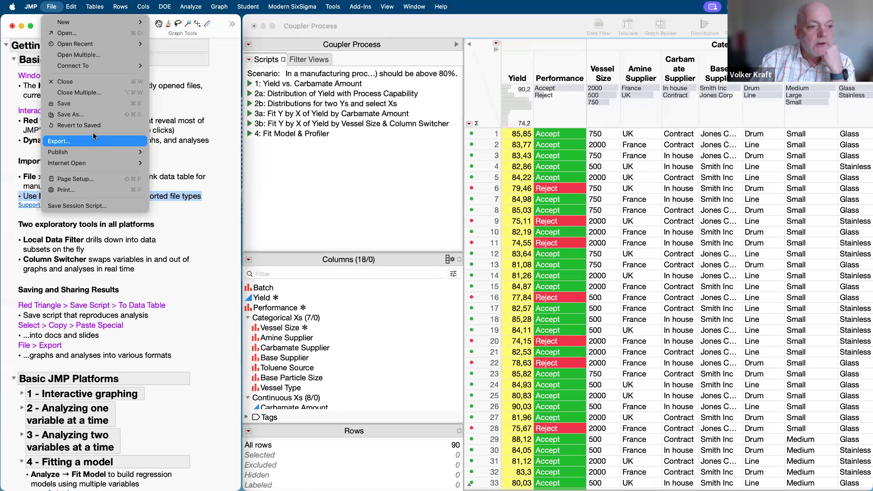
left_click(211, 175)
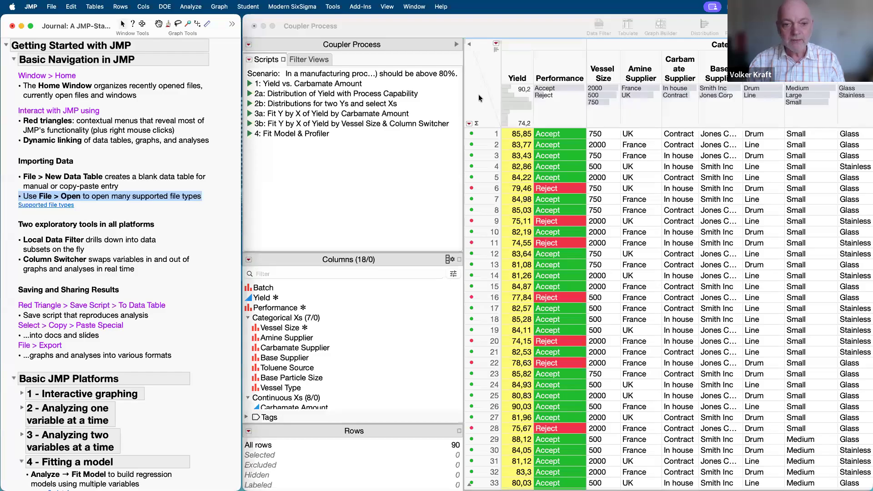
left_click(190, 6)
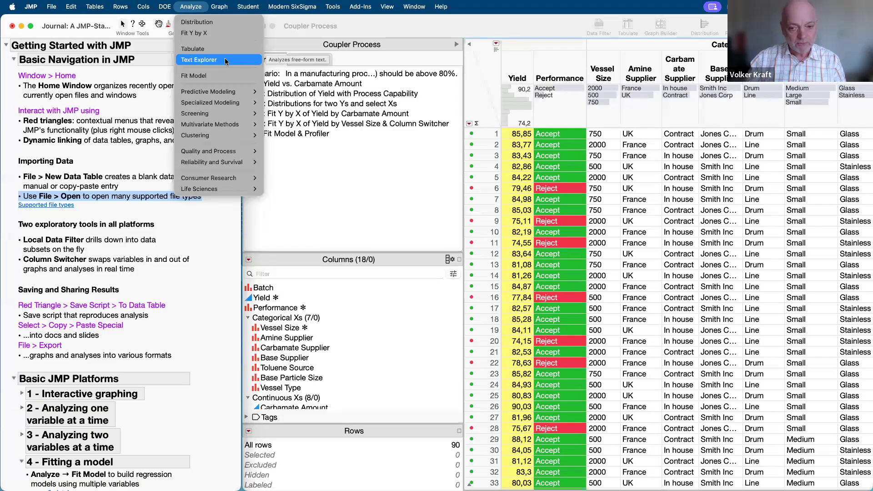
left_click(391, 214)
Switch to Chrome, search the JMP Marketplace for "deep", and open the Torch Deep Learning for JMP Pro extension page
key("ctrl+Right")
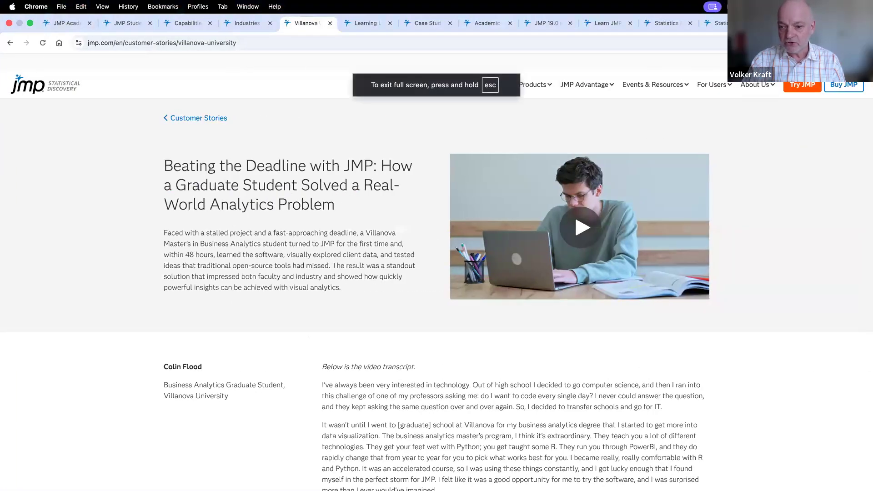
left_click(789, 23)
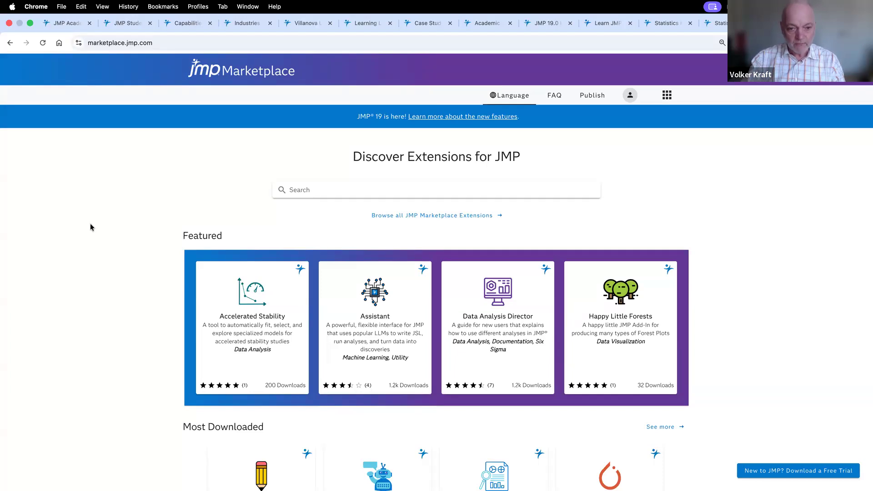
left_click(333, 190)
type("dee")
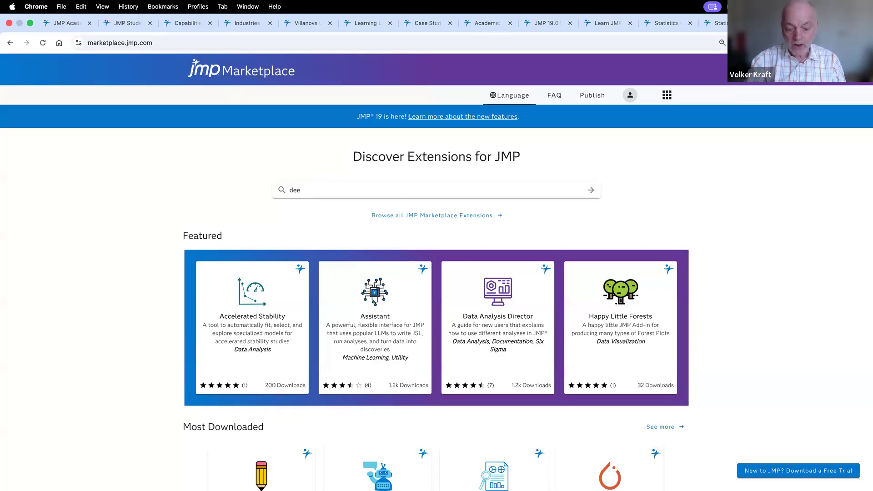
type("p")
key("Return")
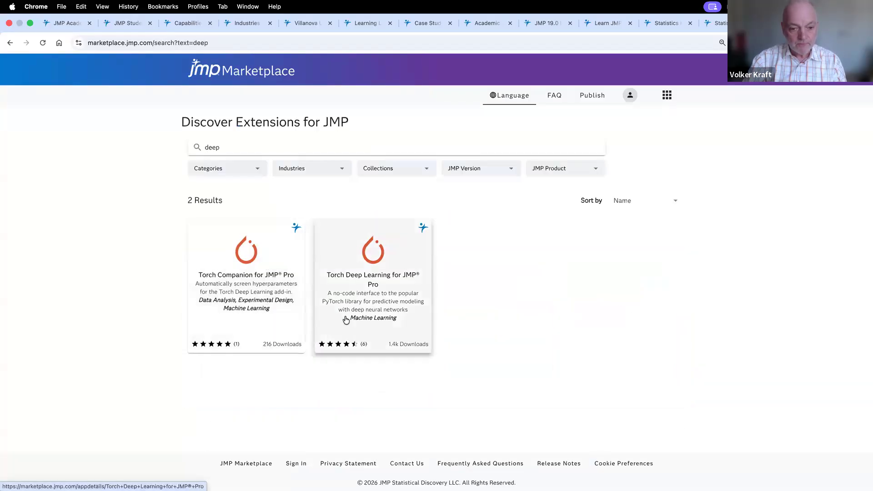
left_click(383, 301)
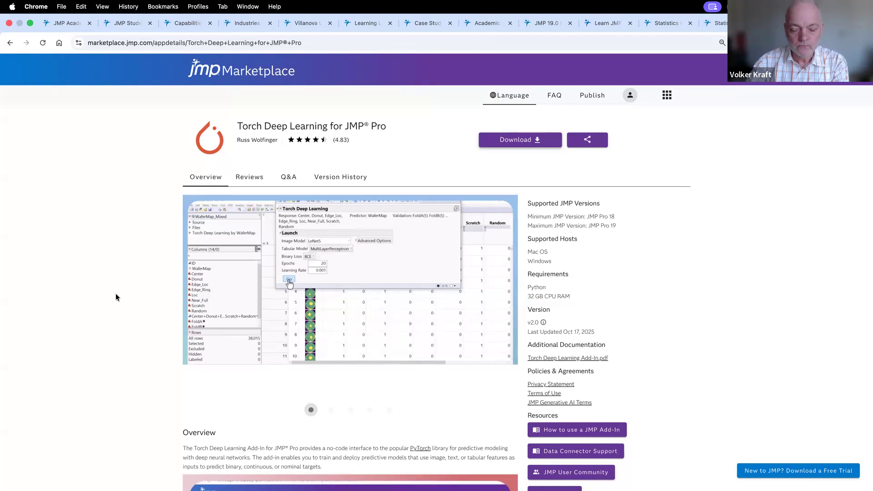
Return to JMP and look through the Specialized Modeling platforms, including Functional Data Explorer, without launching any
key("ctrl+Left")
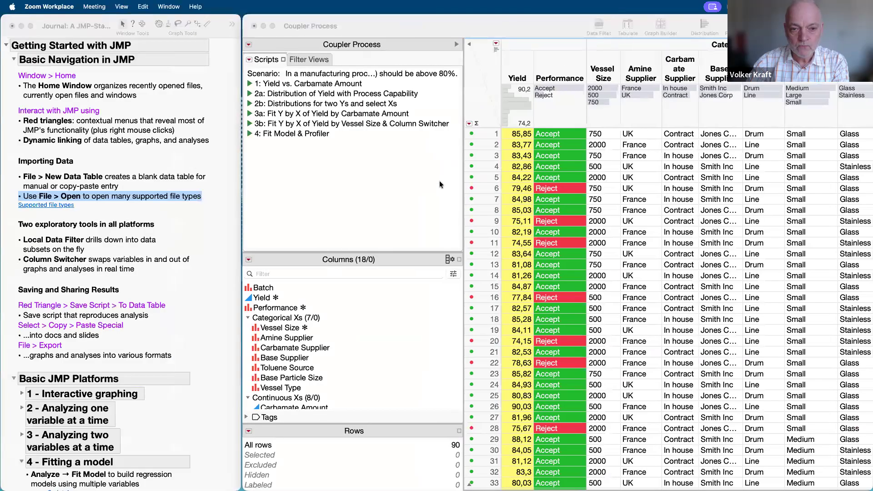
left_click(330, 137)
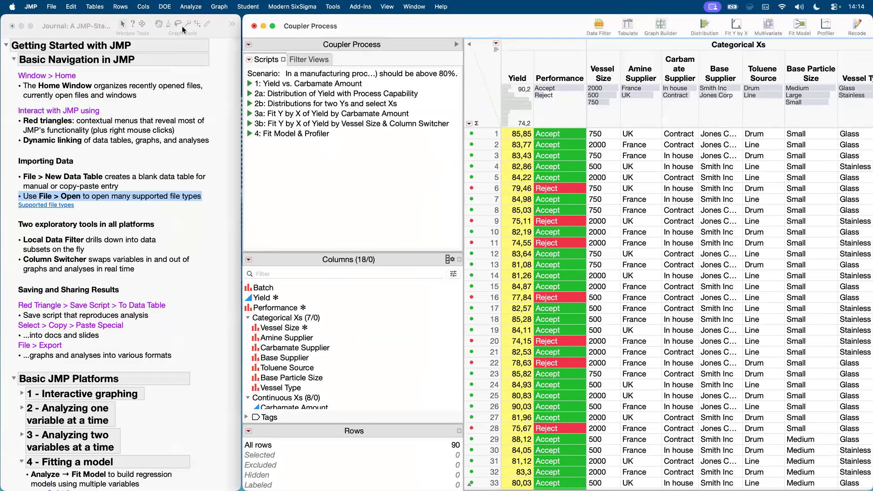
left_click(190, 7)
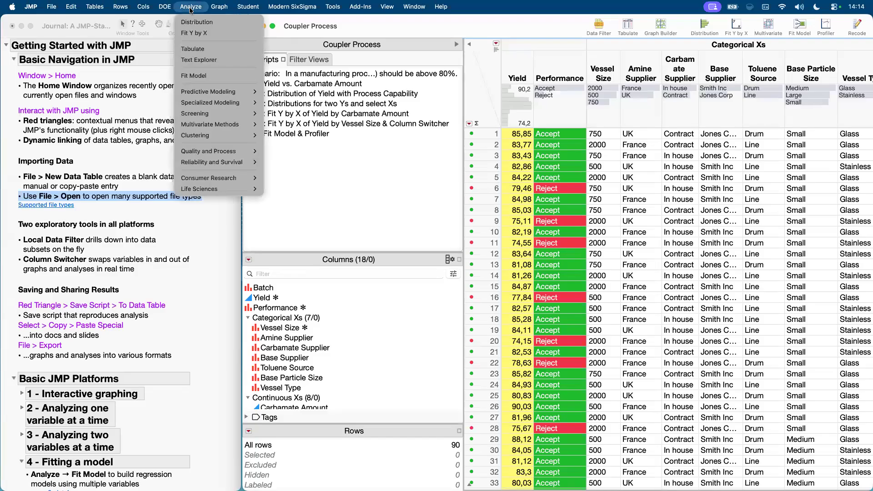
mouse_move(223, 105)
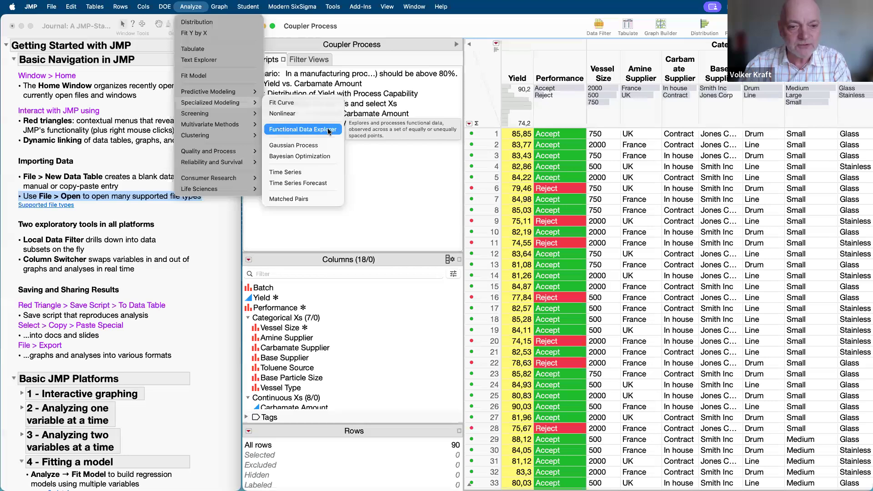
left_click(397, 180)
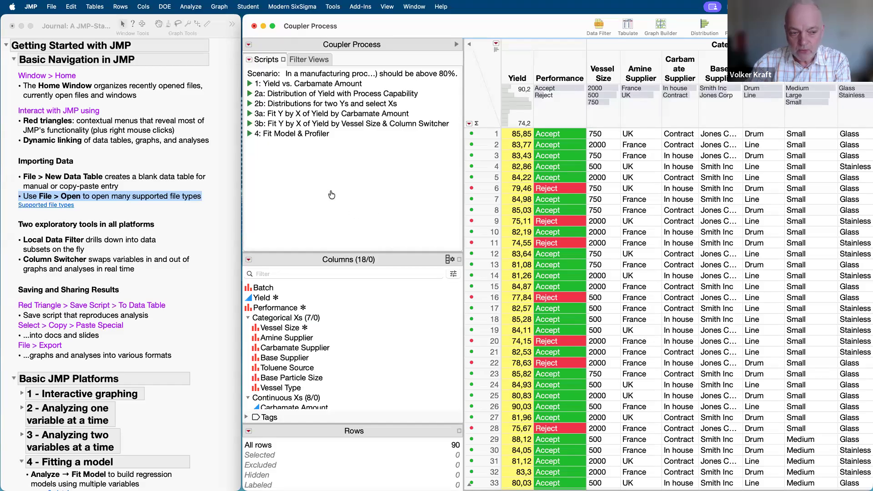
left_click(168, 200)
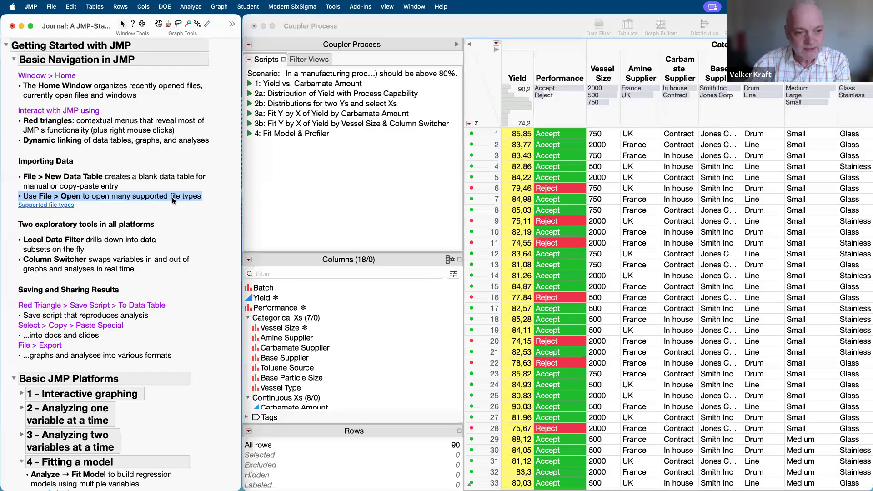
left_click(172, 199)
key("ctrl+Right")
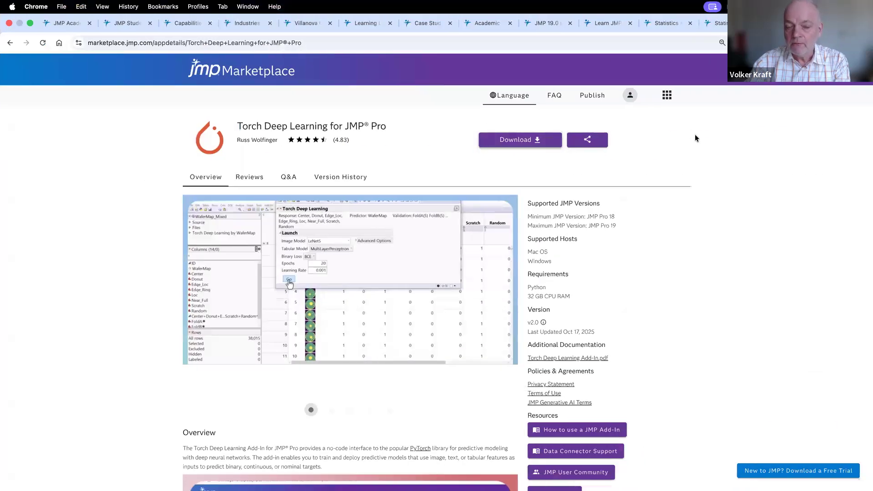
key("ctrl+Left")
Expand the journal's Resources and Support section and its Finding help subsection, and read through the help and learning resources
scroll(210, 413, "down", 5)
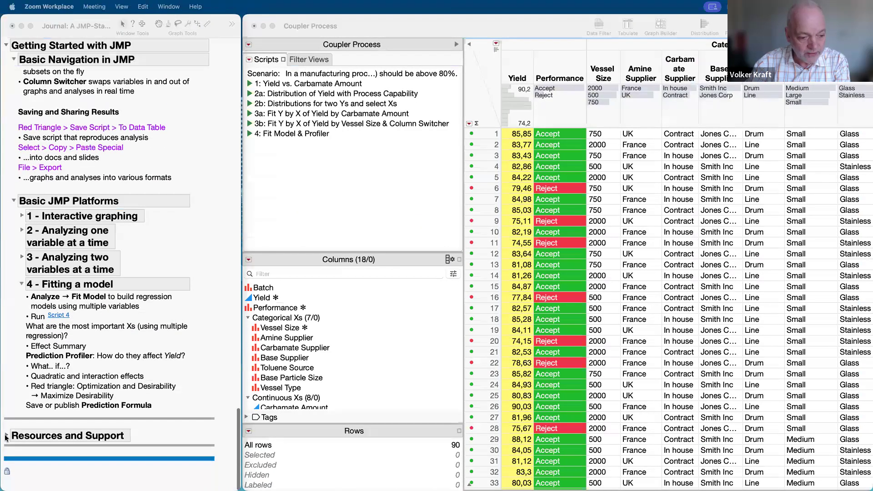
left_click(7, 438)
left_click(7, 438)
scroll(39, 421, "down", 2)
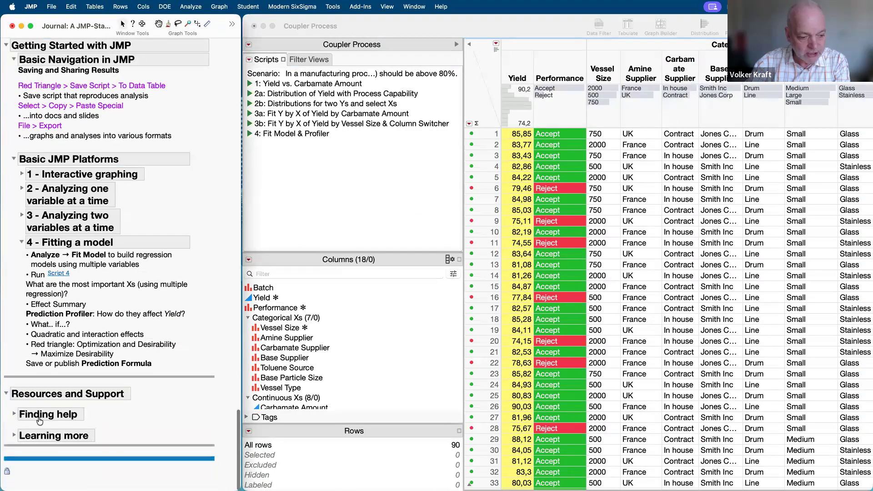
left_click(14, 415)
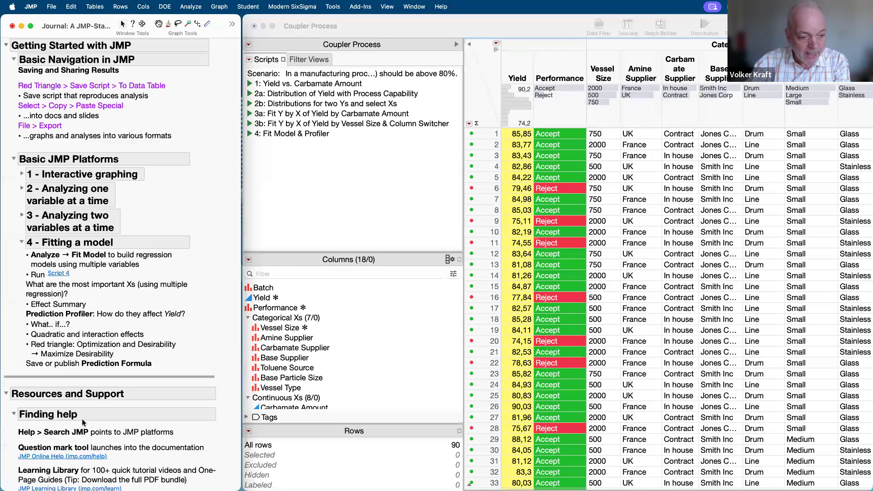
scroll(82, 419, "down", 3)
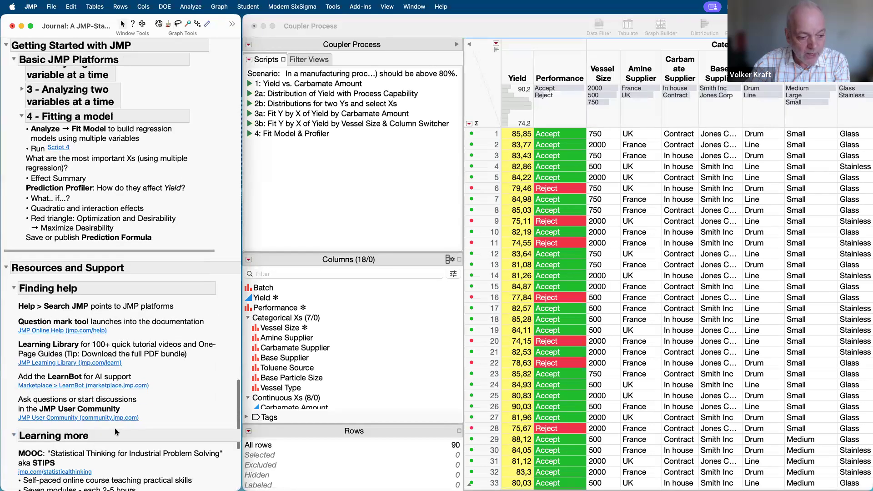
scroll(116, 432, "down", 5)
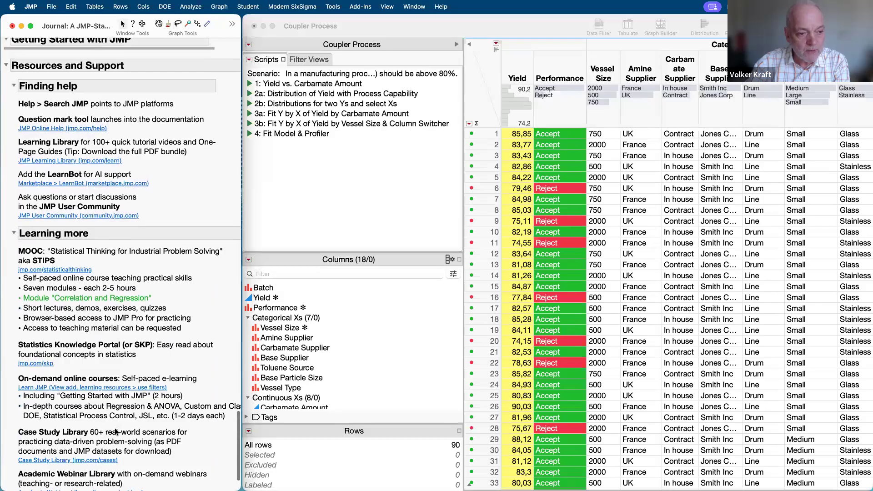
scroll(116, 432, "up", 1)
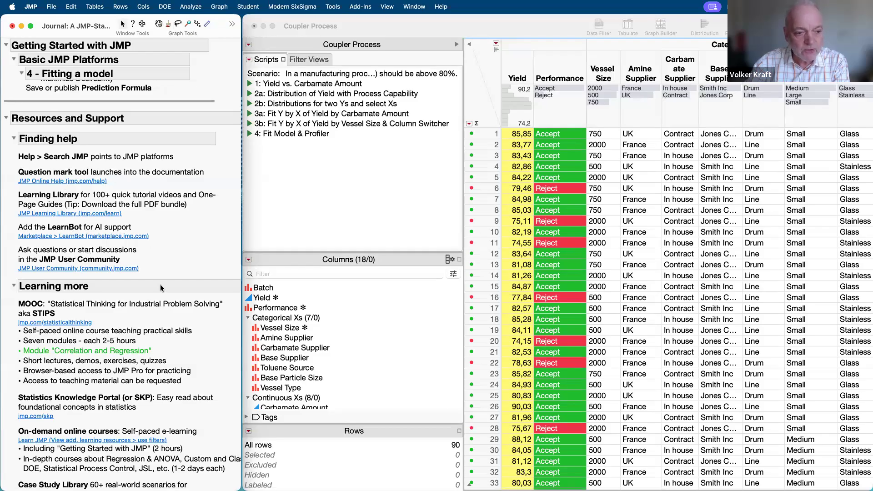
scroll(162, 288, "down", 1)
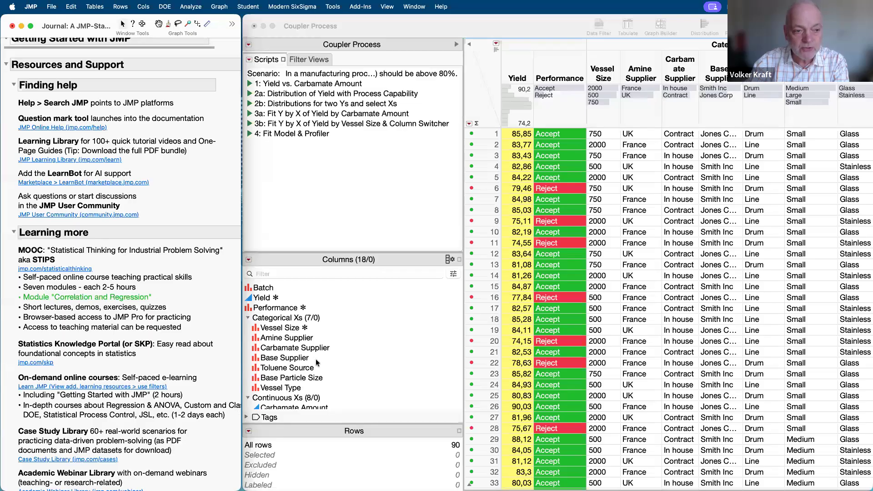
Switch to Chrome and show the Statistics Knowledge Portal welcome page with its topic list
key("ctrl+Right")
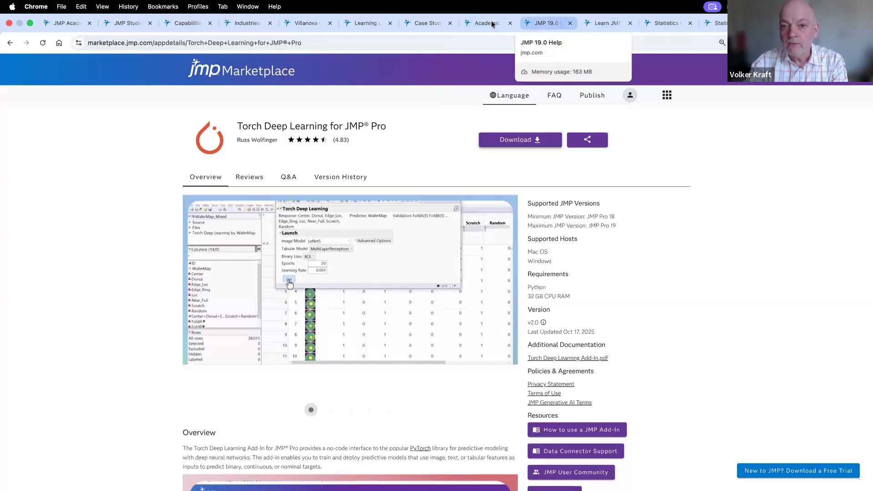
left_click(667, 23)
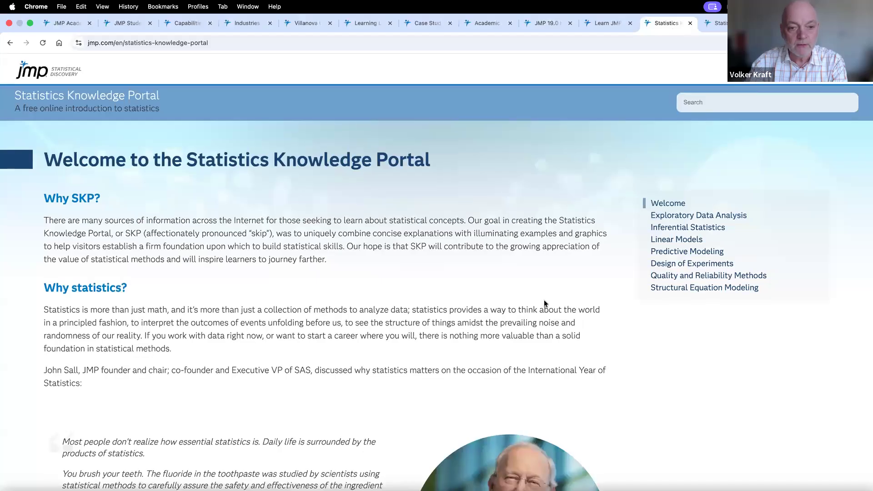
scroll(527, 305, "down", 1)
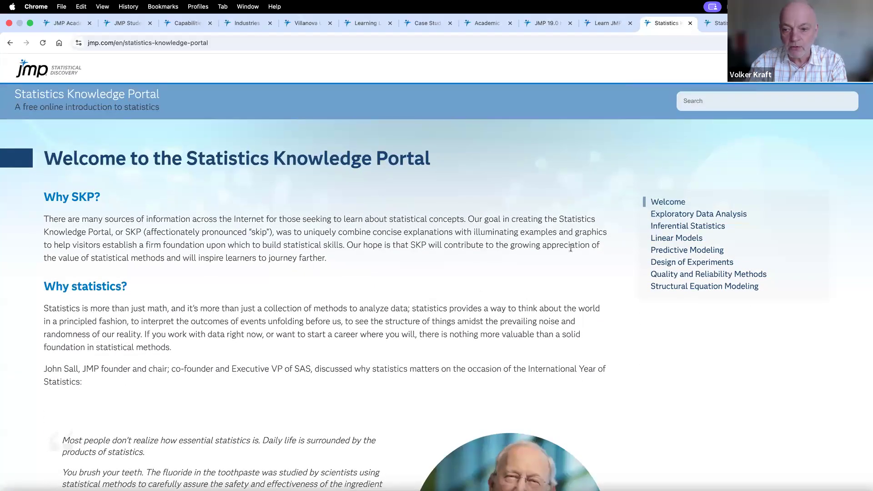
Browse the portal's Predictive Modeling topic, view Model Validation, and skim the Boosting Predictive Models page from start to end
left_click(672, 251)
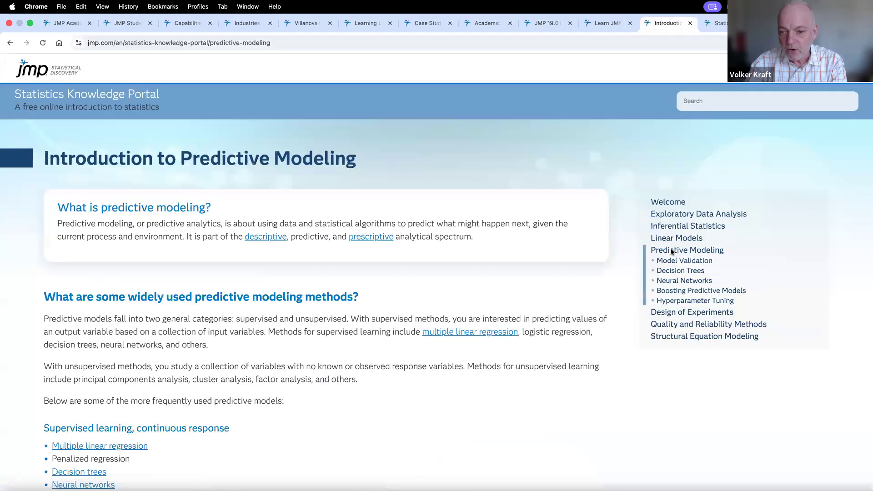
left_click(678, 263)
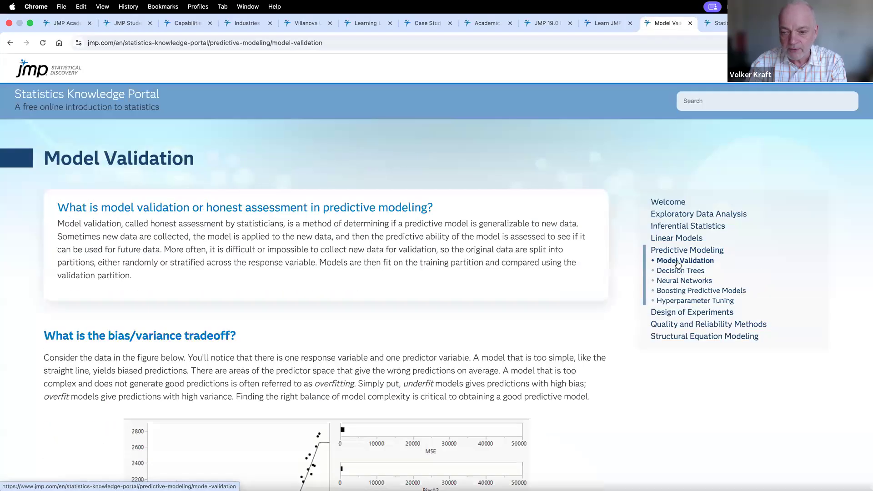
left_click(681, 291)
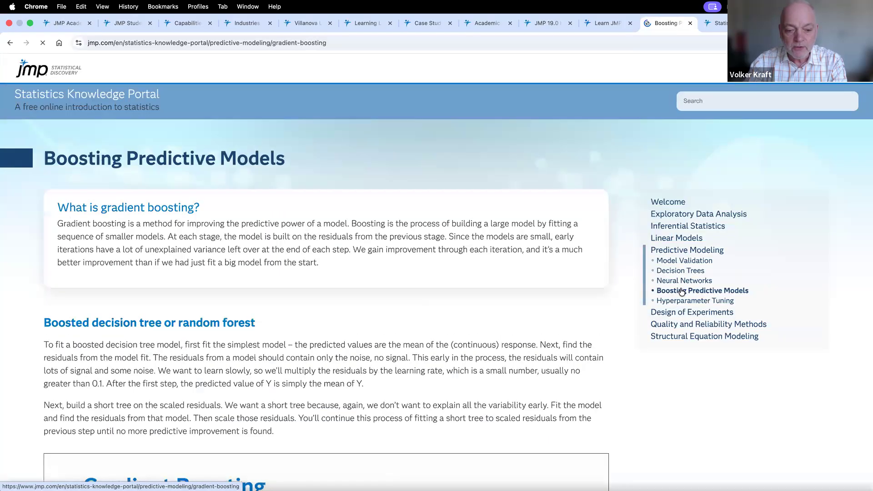
scroll(579, 350, "down", 6)
scroll(579, 349, "down", 15)
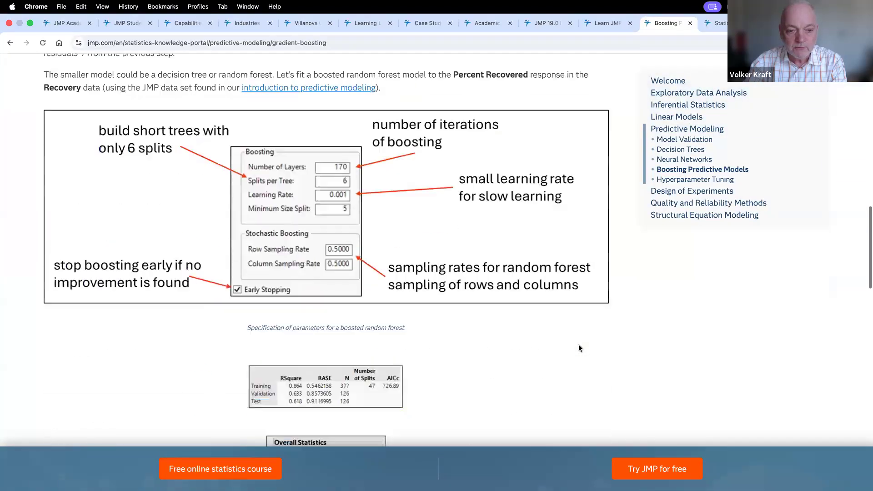
scroll(587, 311, "down", 15)
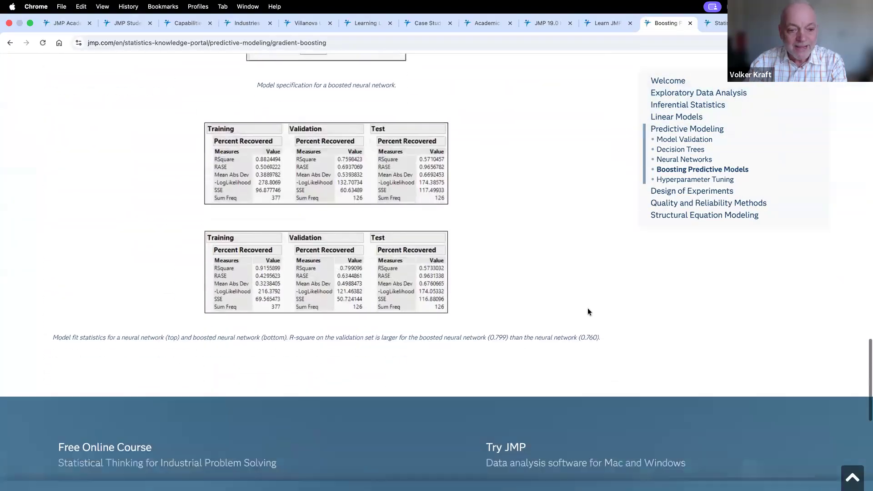
scroll(590, 296, "up", 20)
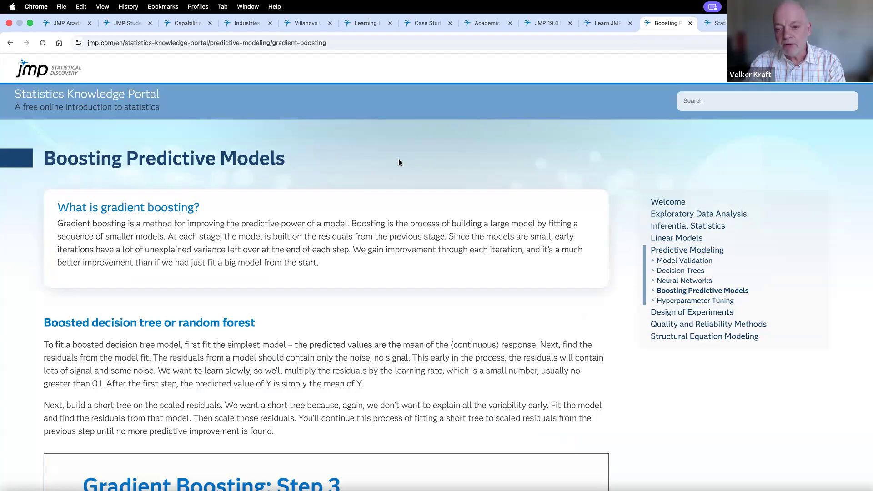
Browse the portal's Quality and Reliability Methods, Inferential Statistics, and Linear Models topic pages
left_click(698, 326)
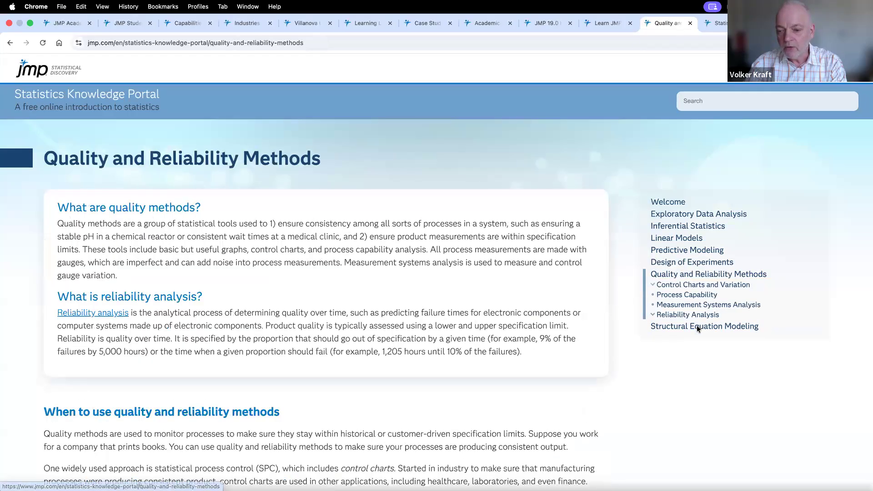
left_click(677, 228)
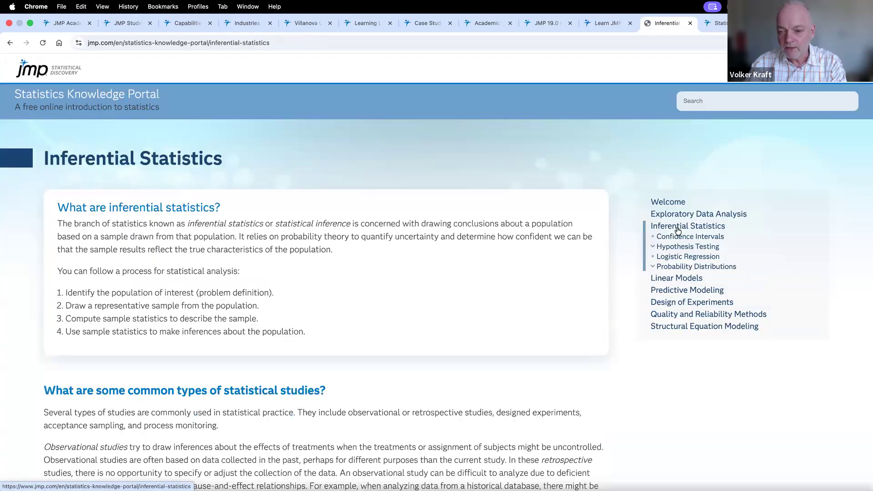
left_click(681, 278)
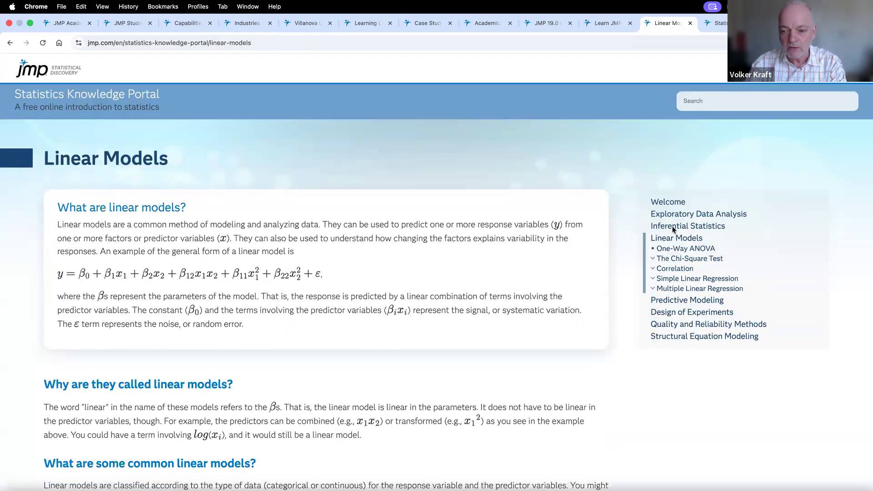
View the Multiple Linear Regression page under Linear Models and skim it from start to end
left_click(676, 288)
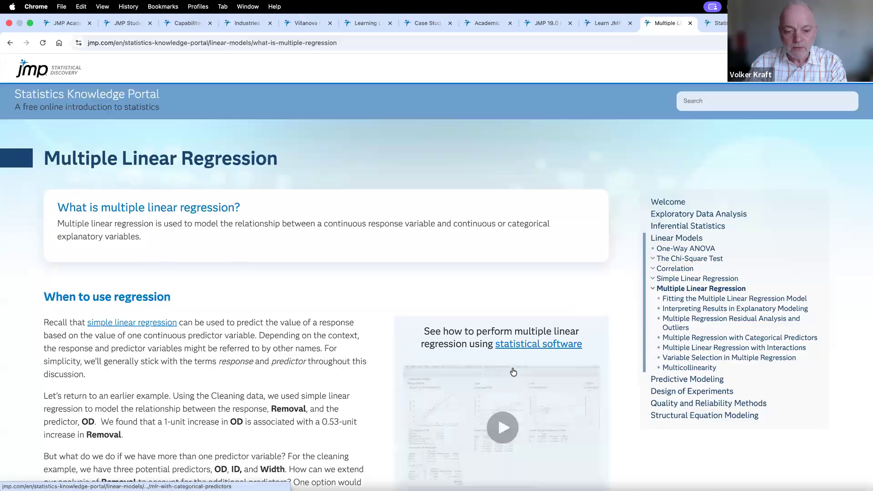
scroll(513, 372, "down", 10)
scroll(514, 372, "down", 15)
scroll(513, 371, "down", 15)
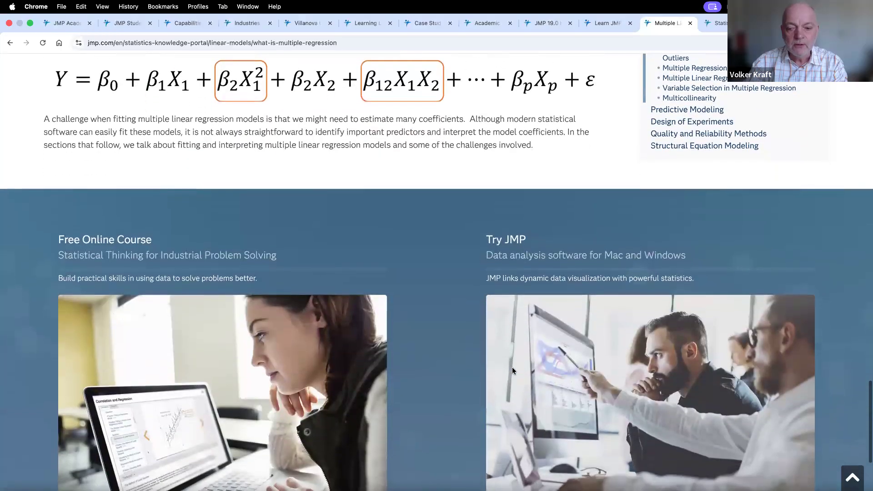
scroll(513, 370, "up", 20)
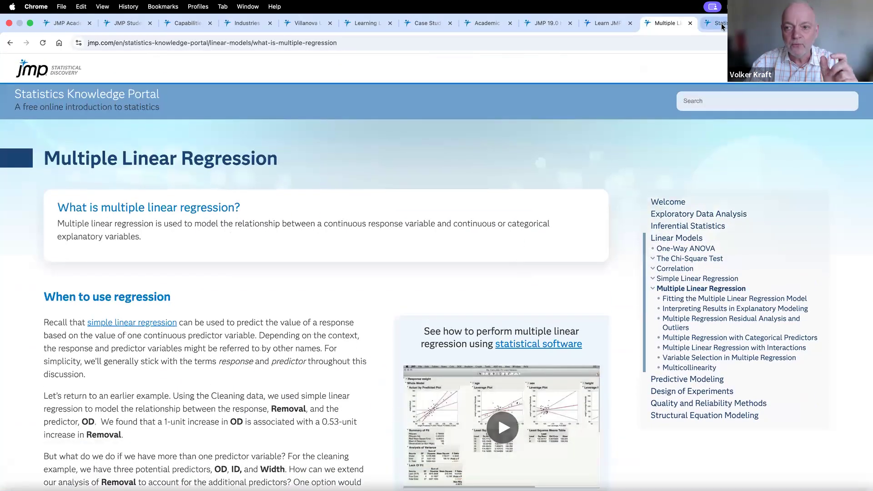
Show the free STIPS online statistics course page and look through its module descriptions
left_click(722, 26)
scroll(449, 417, "down", 3)
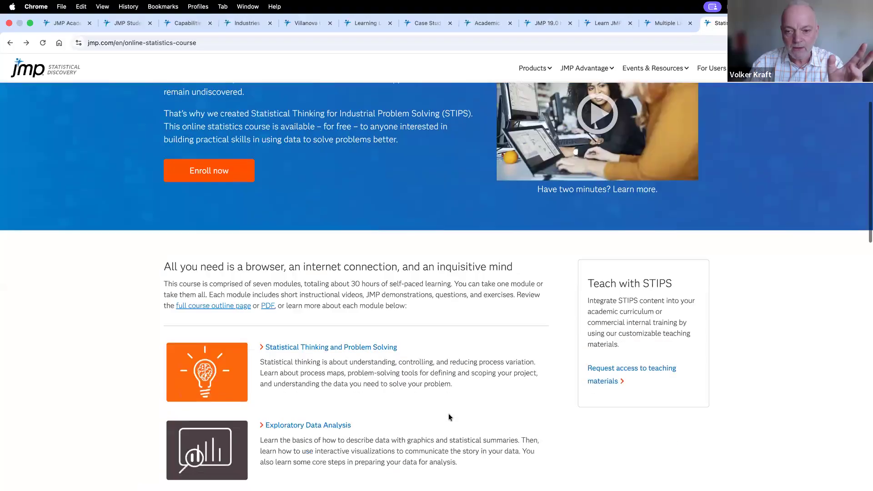
scroll(449, 417, "down", 3)
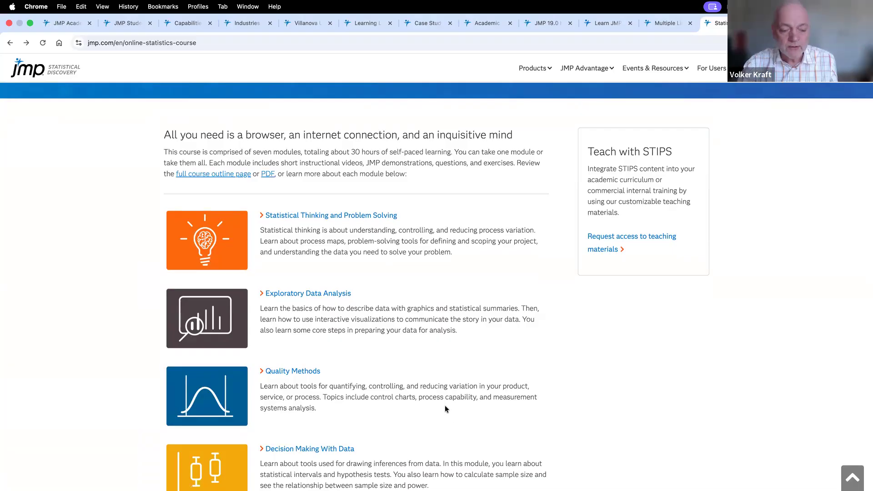
scroll(448, 414, "down", 3)
scroll(445, 409, "down", 5)
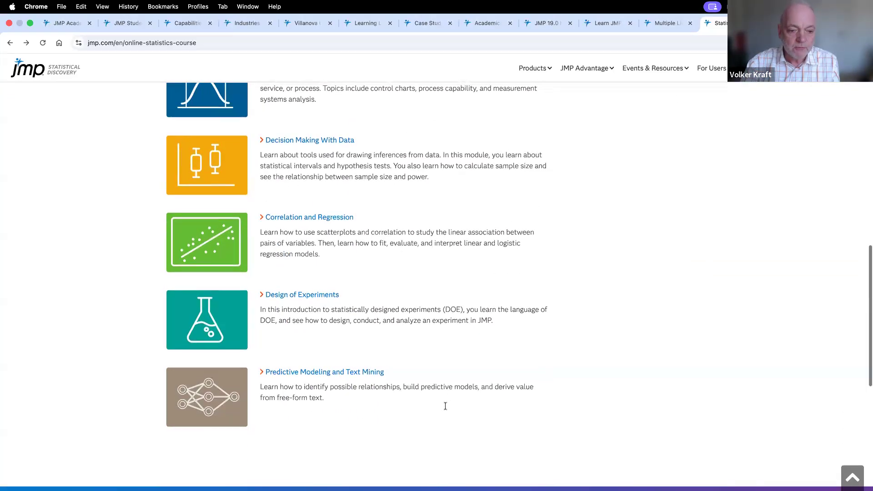
scroll(446, 406, "up", 5)
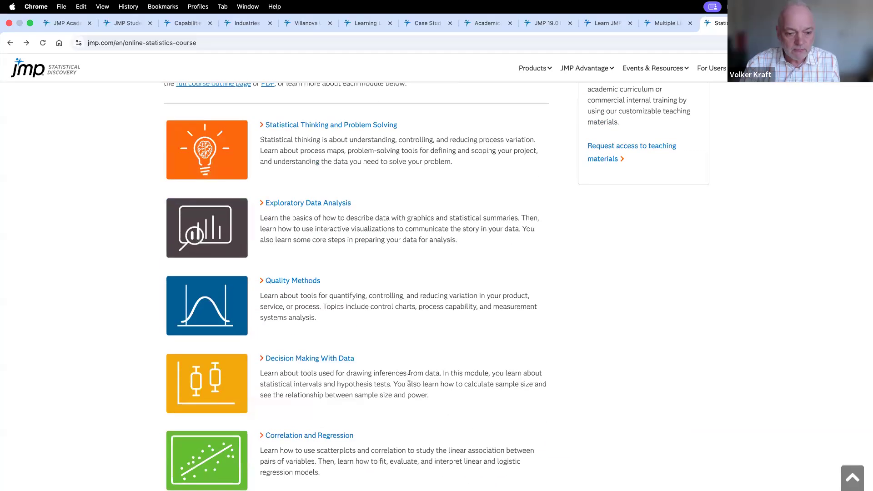
scroll(409, 381, "down", 3)
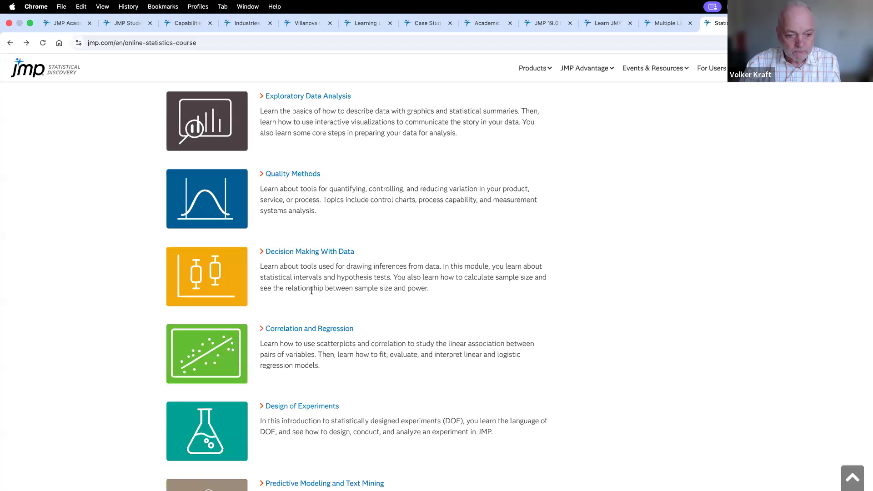
View the course's Predictive Modeling and Text Mining module and read its description and topics covered
scroll(312, 288, "down", 3)
left_click(331, 370)
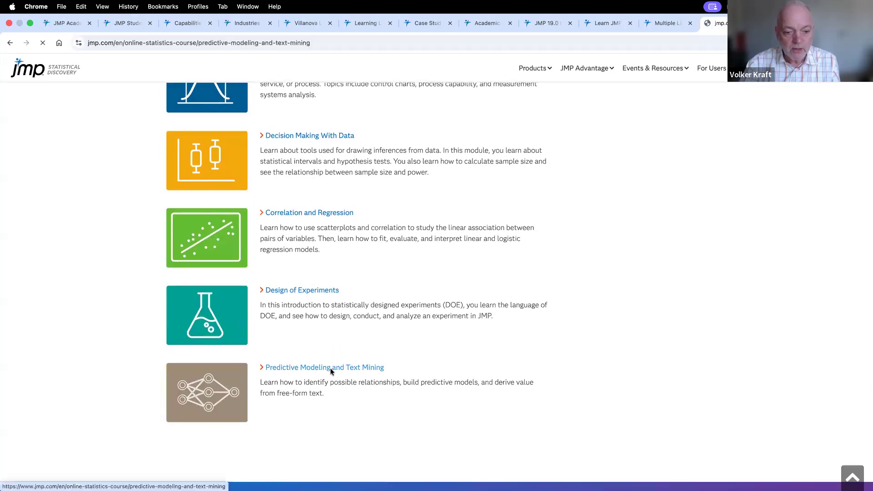
scroll(373, 418, "down", 4)
scroll(373, 421, "down", 2)
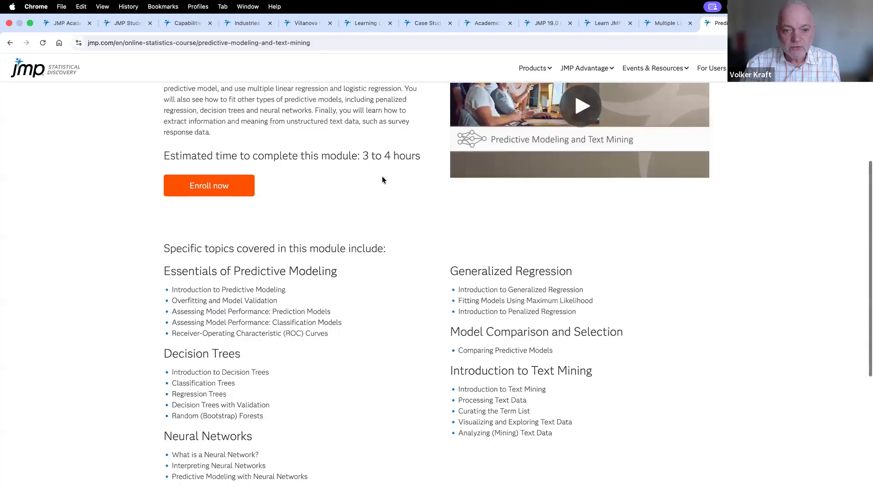
scroll(407, 288, "down", 2)
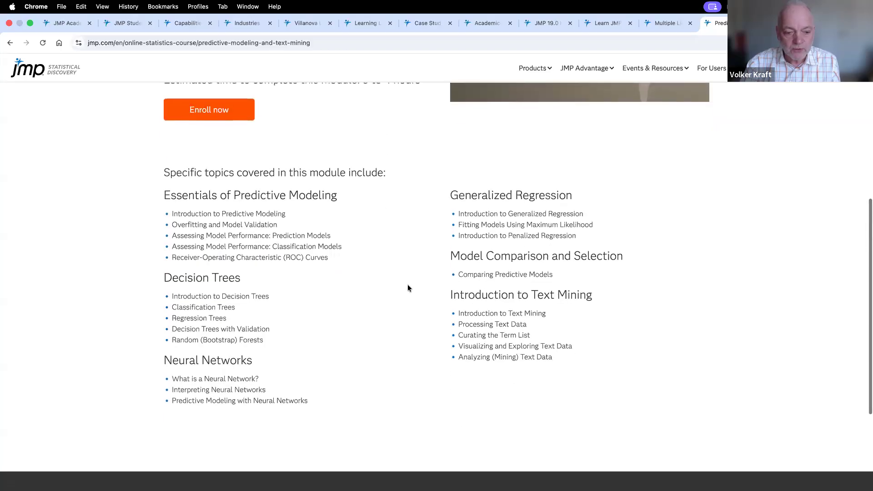
scroll(407, 288, "up", 1)
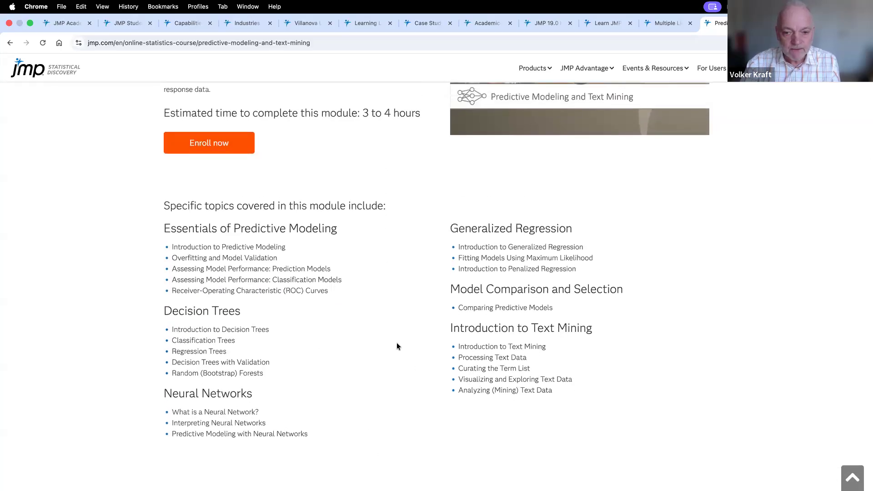
scroll(397, 346, "up", 8)
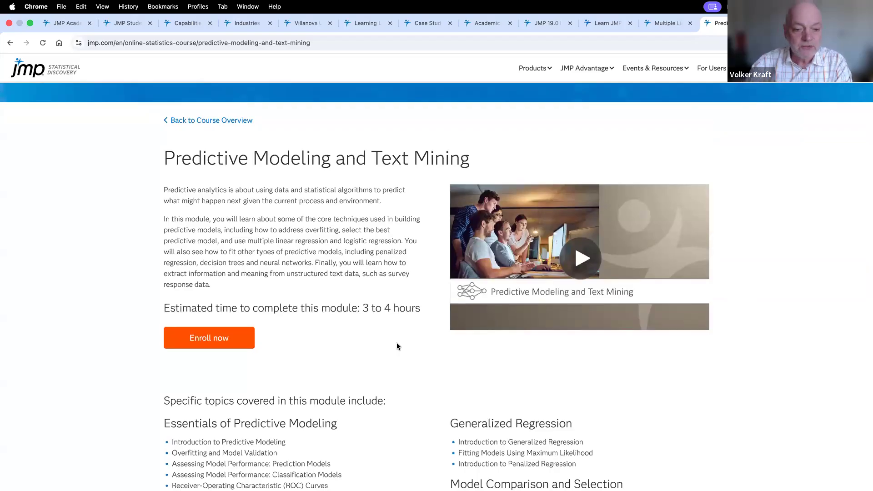
Return to the STIPS course overview and review its introduction, module list, and Teach with STIPS information
scroll(397, 347, "up", 3)
left_click(207, 182)
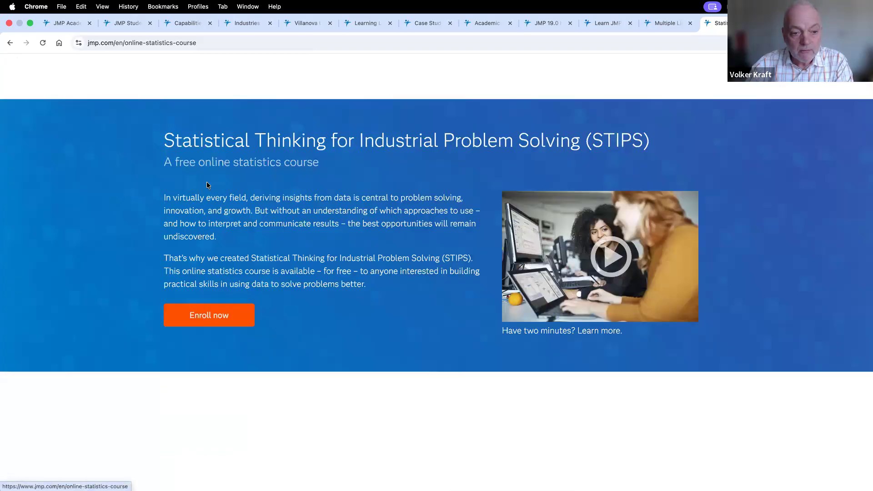
scroll(347, 397, "down", 5)
scroll(346, 397, "down", 1)
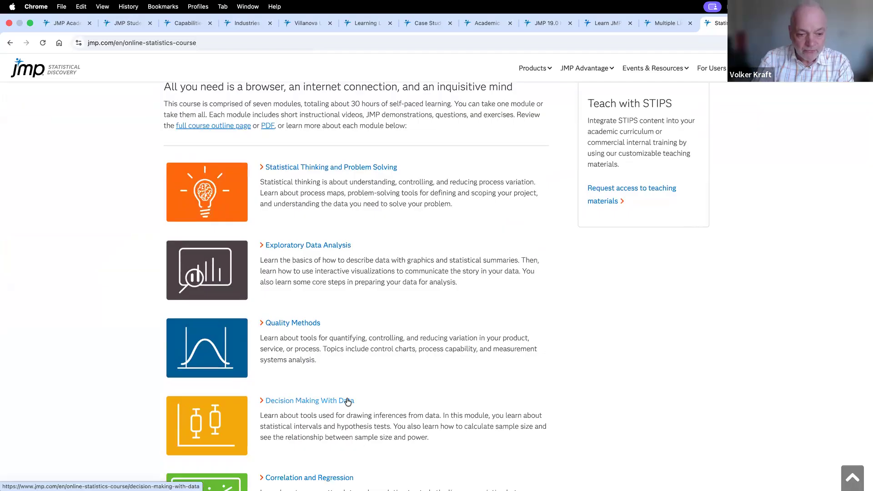
scroll(348, 401, "up", 2)
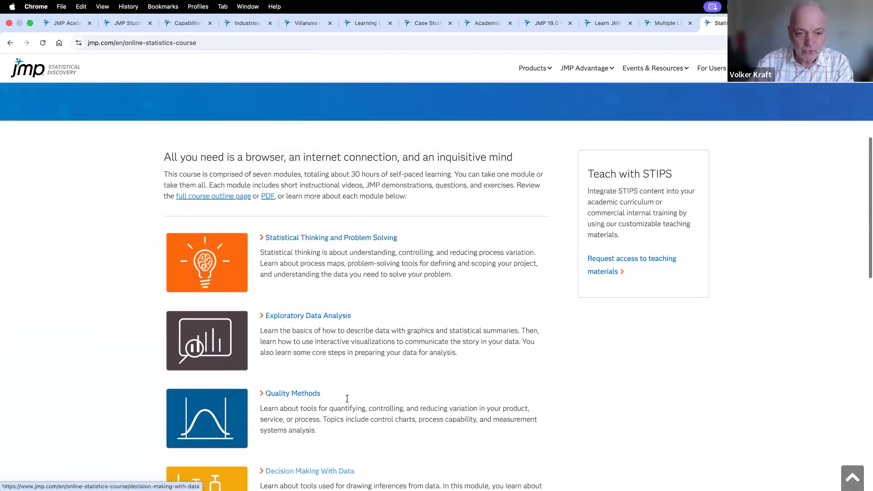
scroll(347, 401, "down", 3)
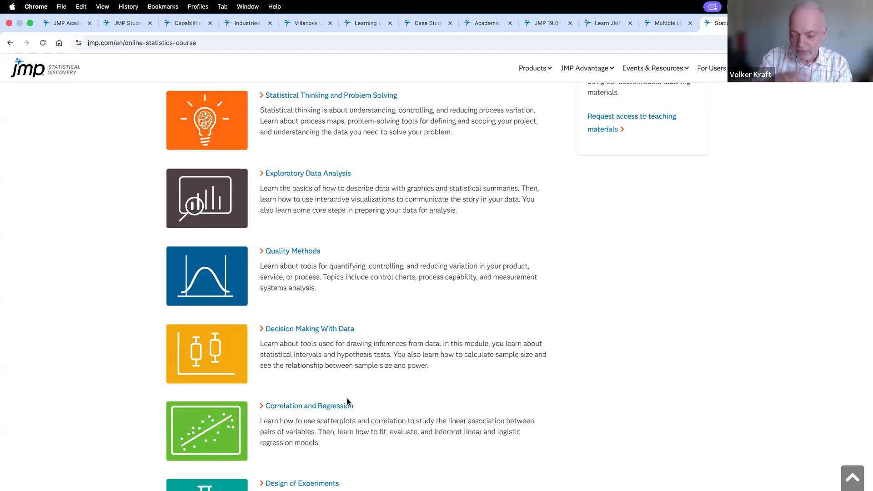
scroll(347, 402, "up", 10)
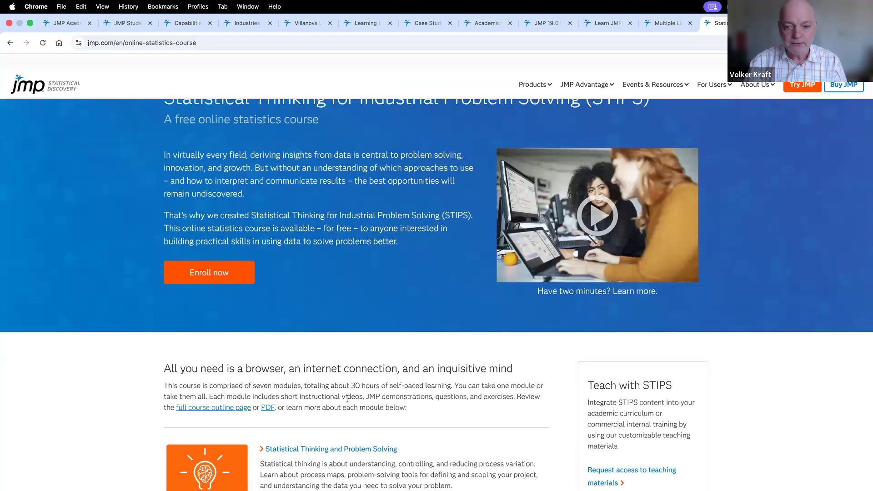
scroll(347, 399, "up", 2)
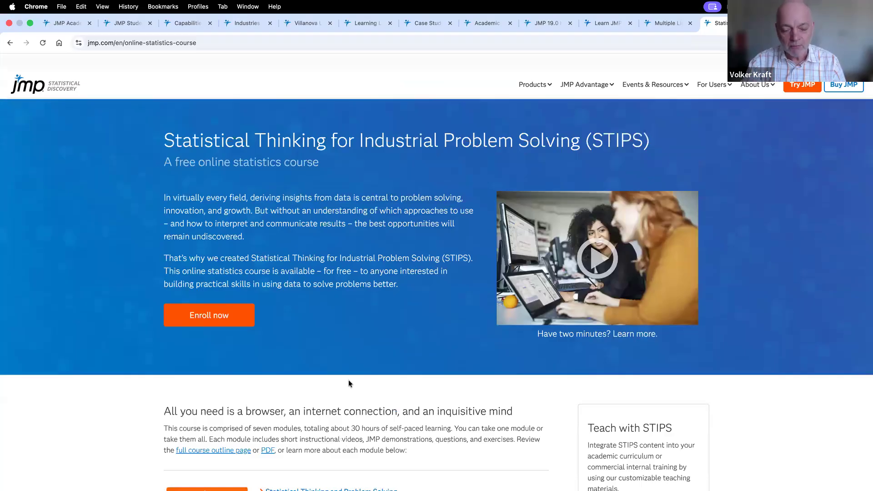
scroll(349, 380, "down", 10)
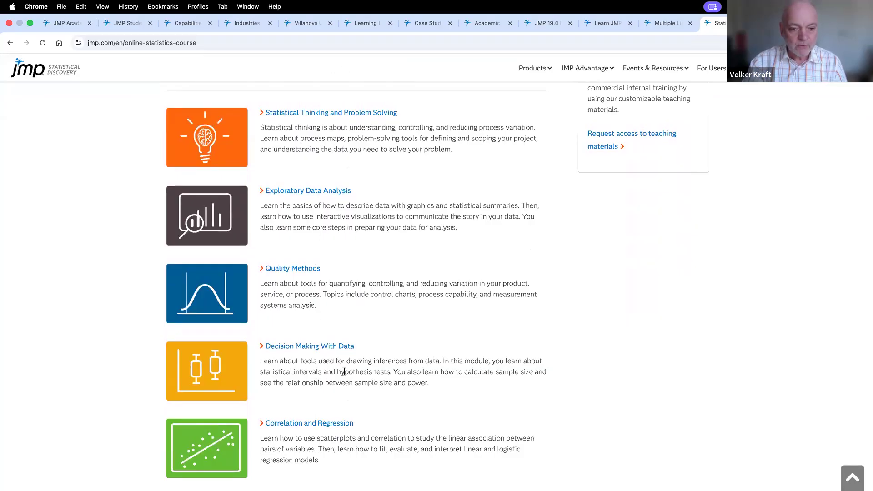
scroll(344, 372, "up", 10)
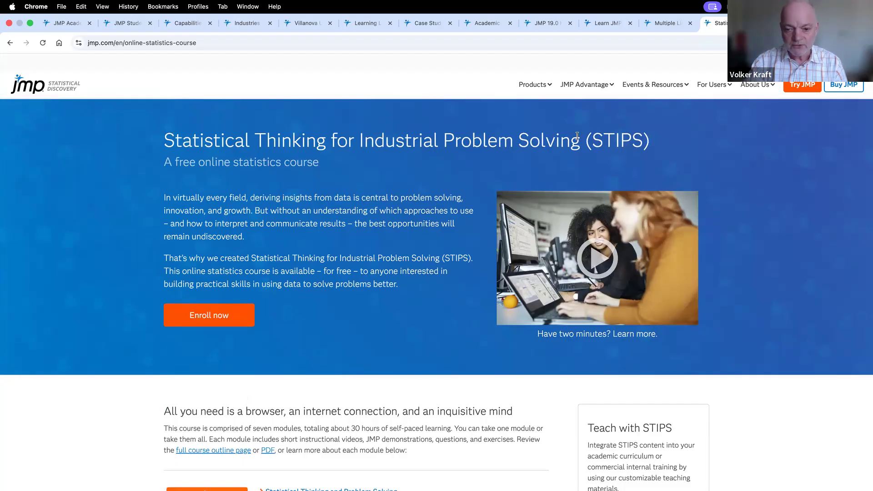
scroll(351, 406, "down", 6)
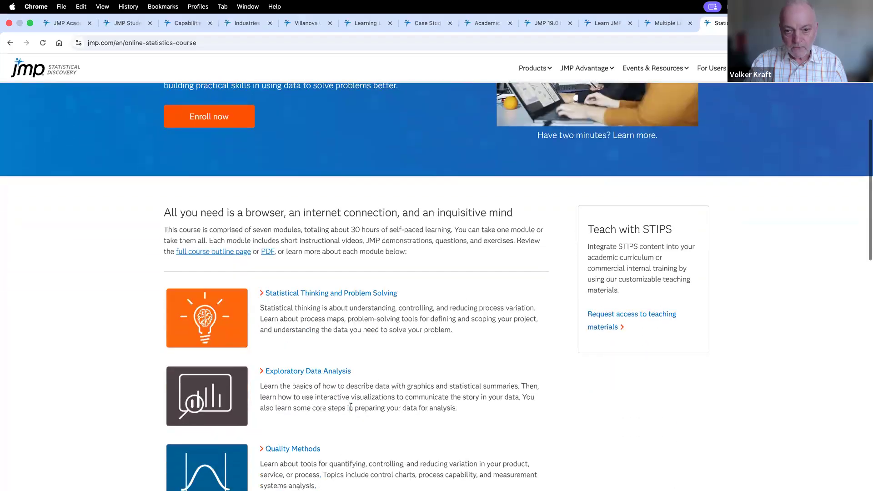
scroll(350, 408, "up", 6)
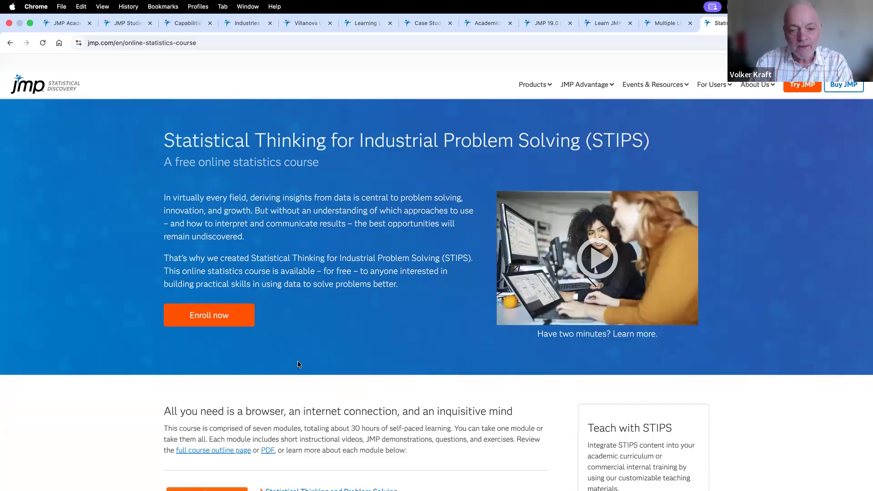
Switch back to JMP and minimize the Coupler Process table and the Getting Started journal to reveal the Modeling journal
key("ctrl+Left")
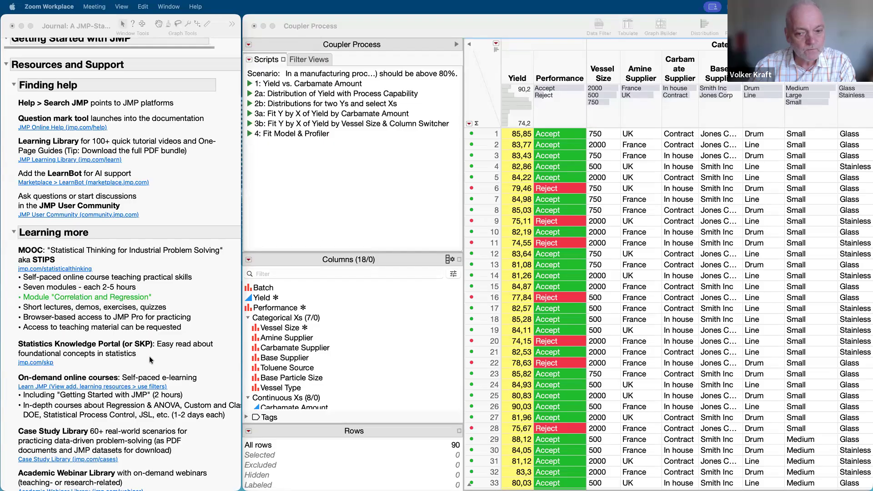
left_click(263, 27)
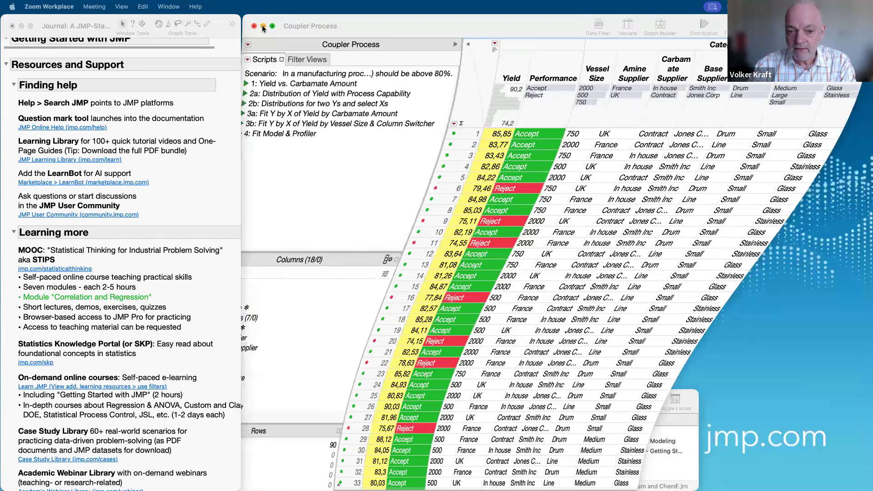
left_click(21, 27)
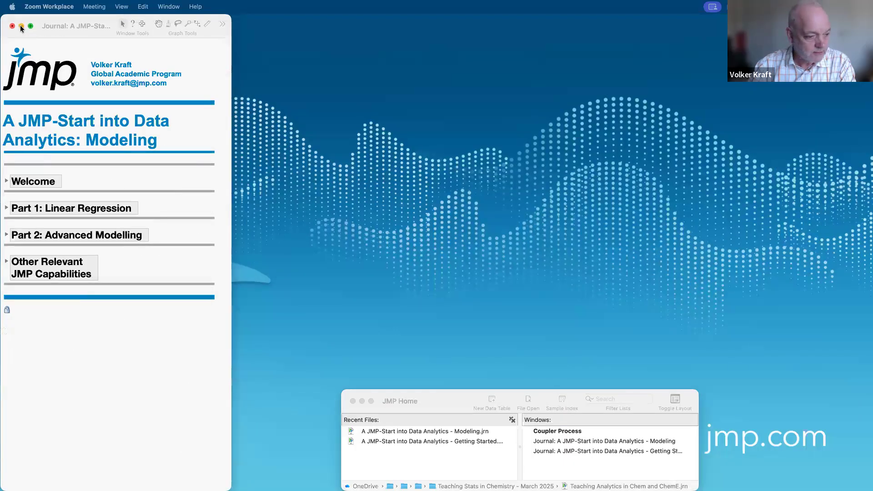
Expand Part 1: Linear Regression and Part 2: Advanced Modelling in the Modeling journal to show their subsections
left_click(7, 208)
left_click(6, 209)
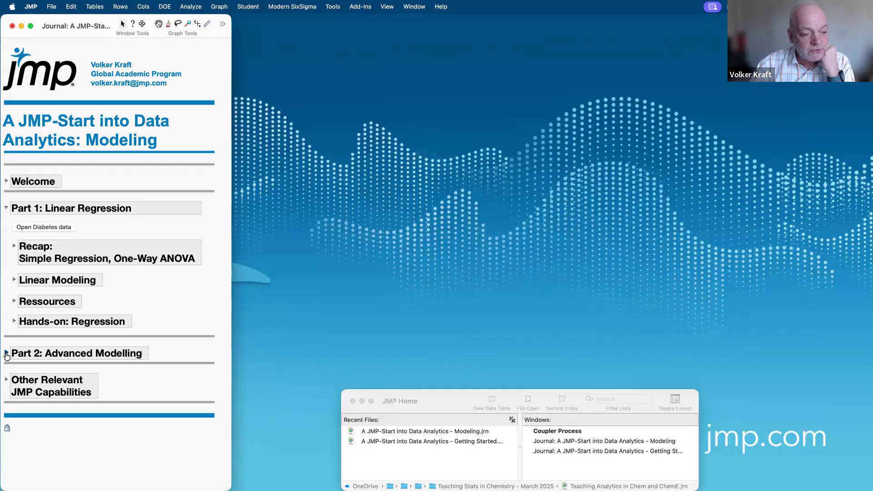
left_click(6, 354)
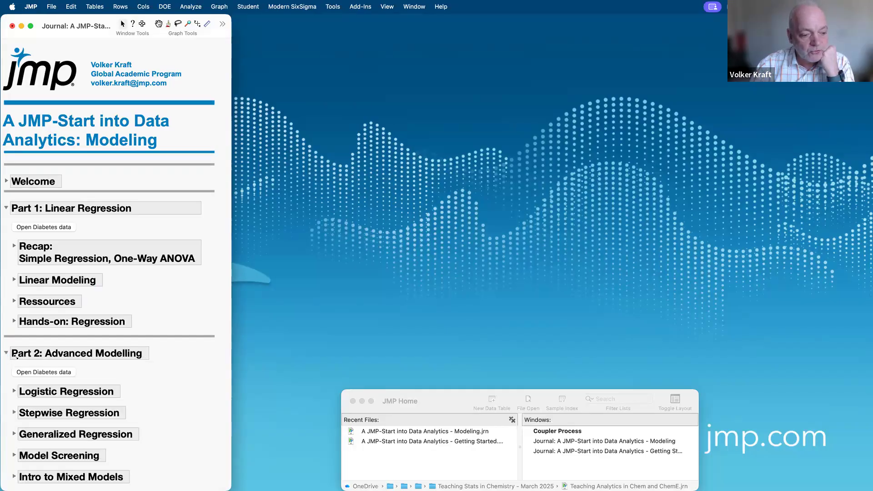
scroll(179, 428, "down", 2)
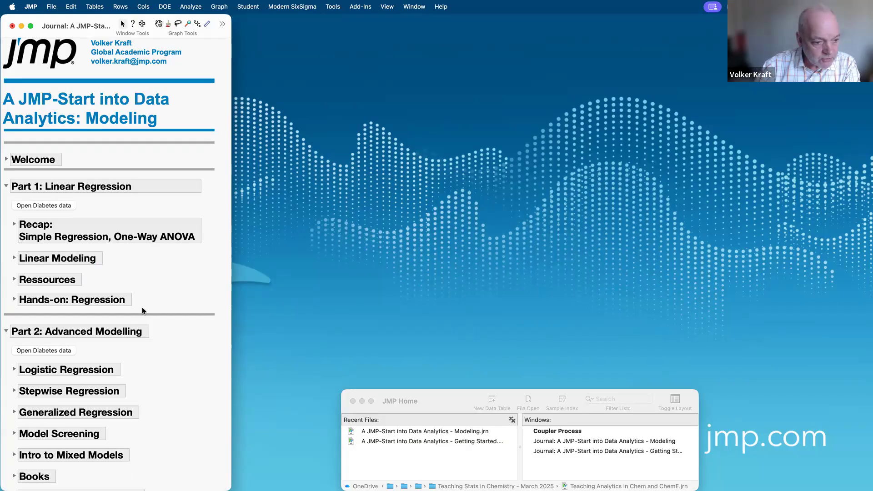
Open the Diabetes data from Part 1, enlarge its table window beside the journal, and show the journal's remaining sections
left_click(50, 206)
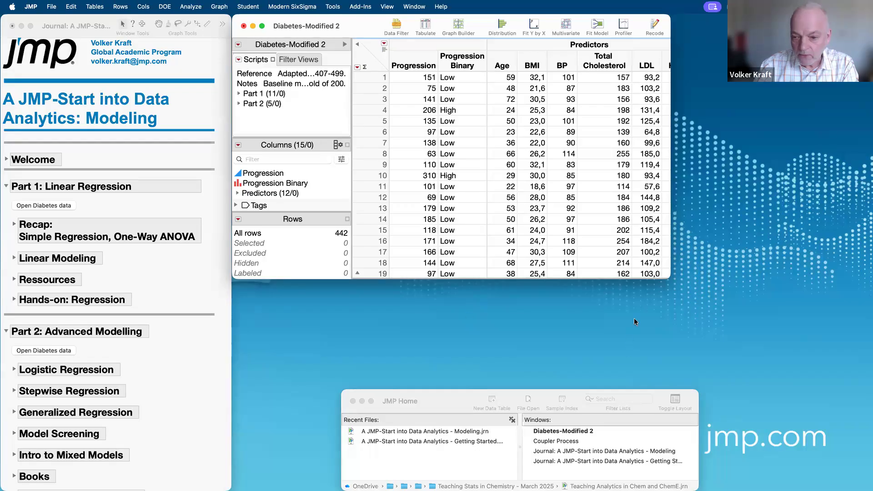
left_click_drag(668, 287, 872, 490)
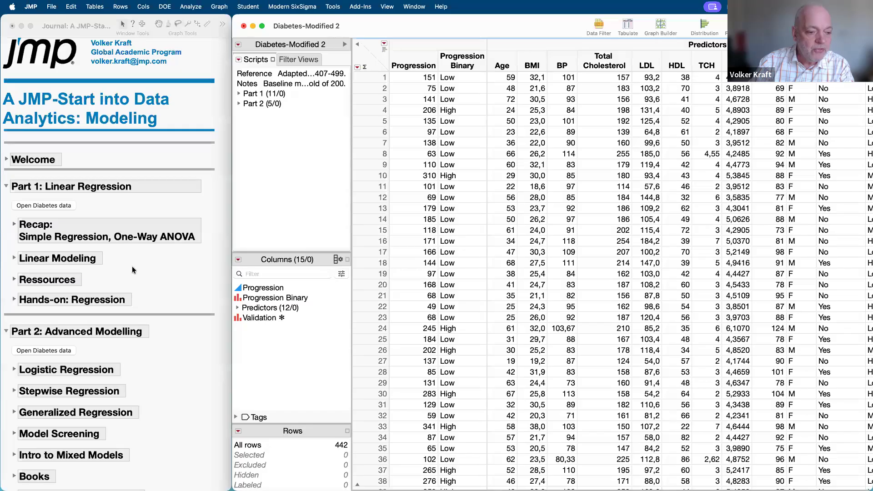
scroll(162, 361, "down", 5)
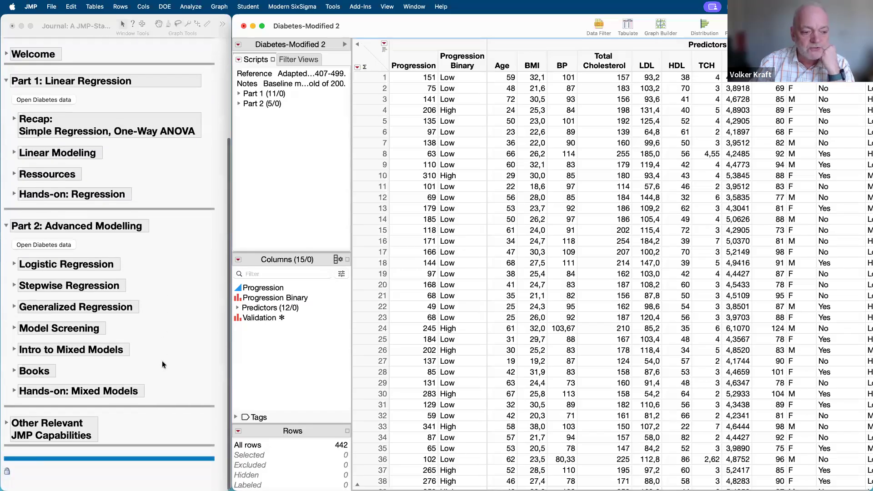
Return the Modeling journal to its title and look through the rows of the Diabetes table
scroll(153, 322, "up", 3)
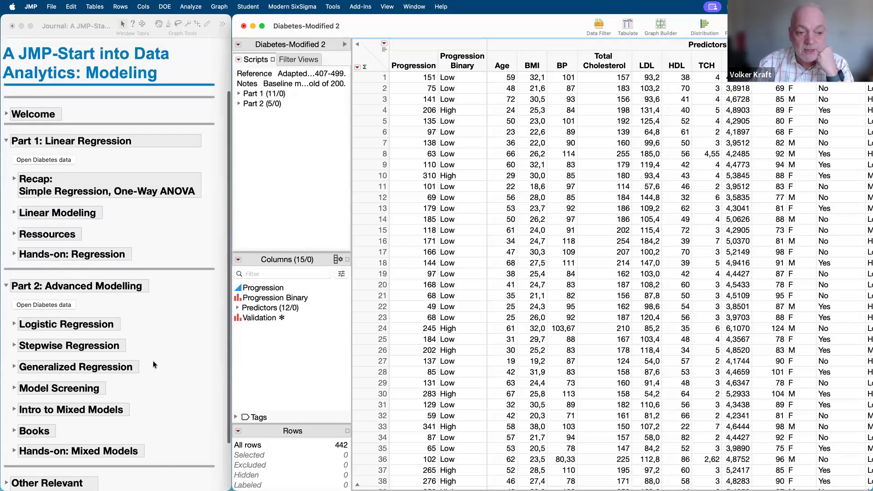
scroll(153, 361, "up", 3)
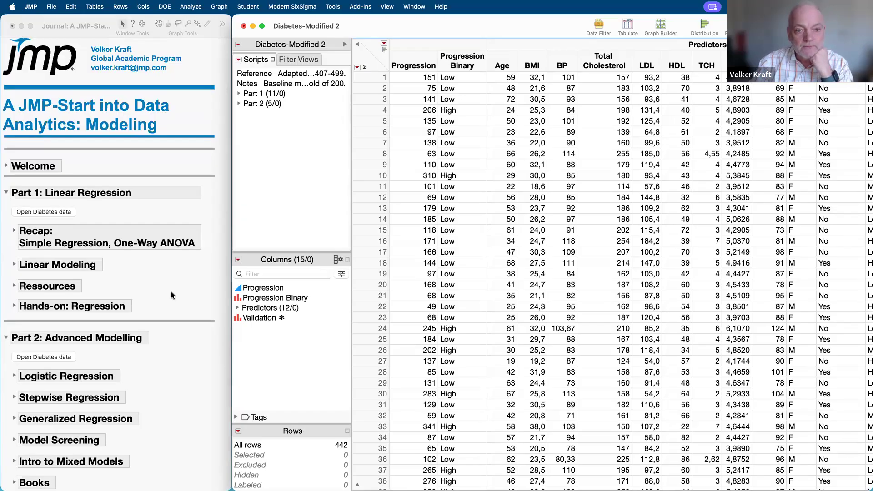
left_click(291, 187)
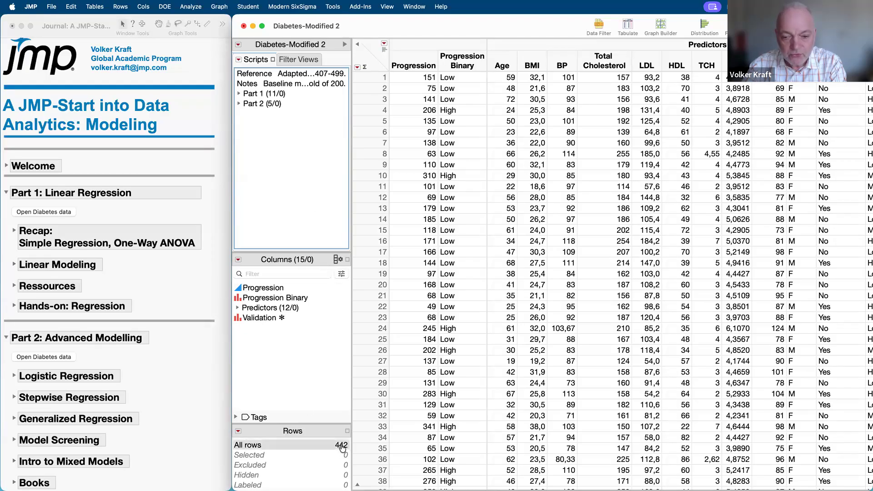
scroll(511, 435, "down", 10)
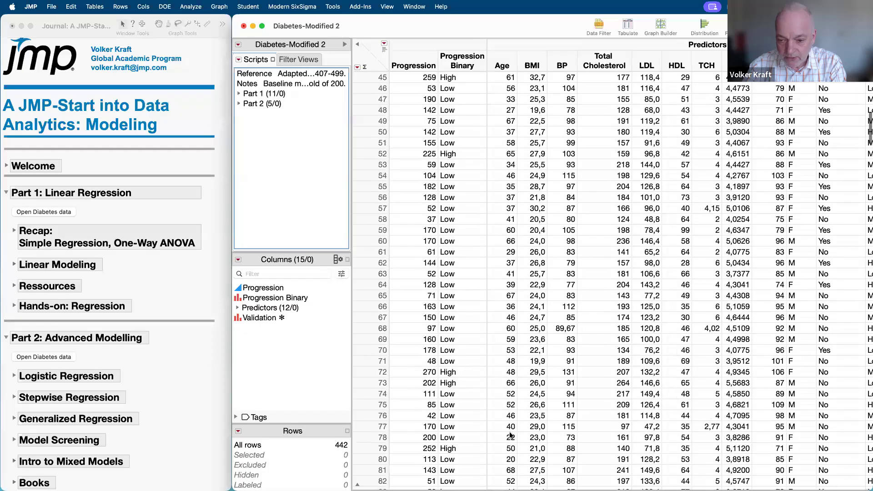
scroll(510, 436, "down", 17)
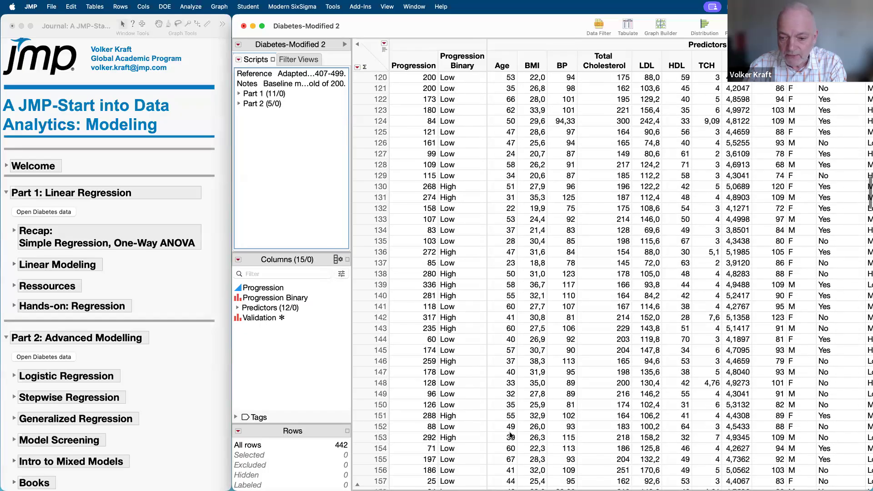
scroll(511, 435, "up", 20)
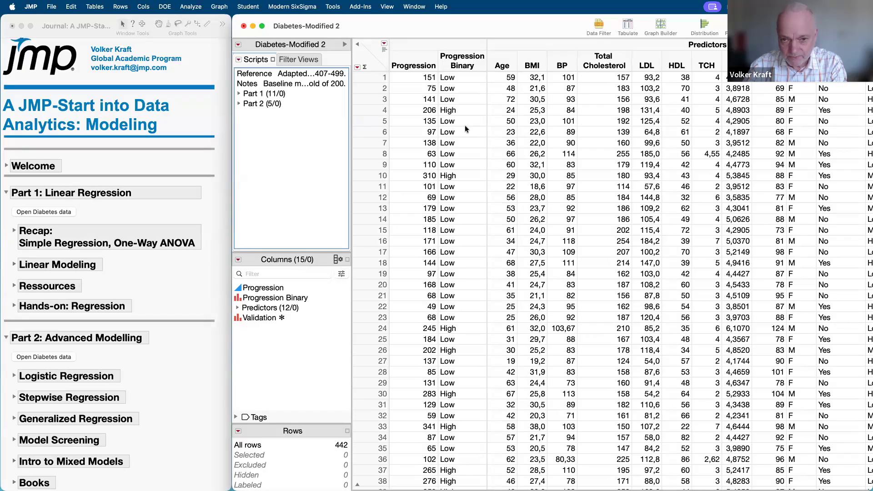
Highlight the Progression and Progression Binary columns in turn, and show the header graphs above the table's columns
left_click(416, 64)
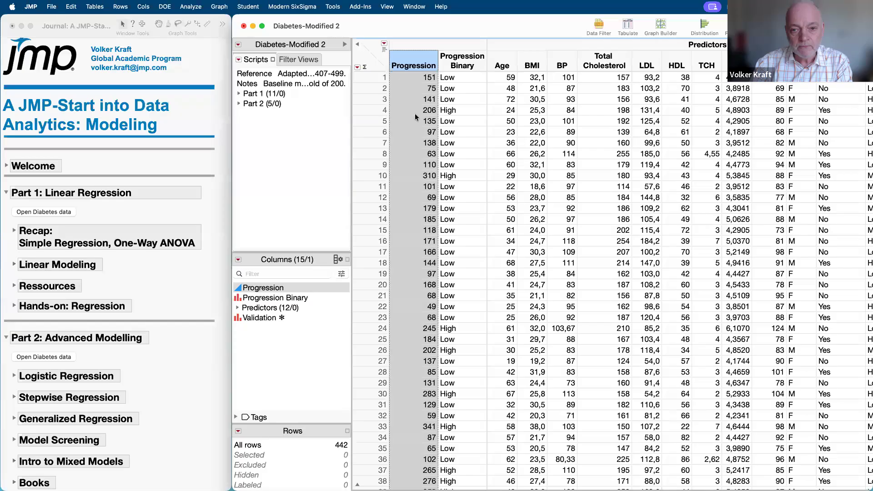
left_click(464, 59)
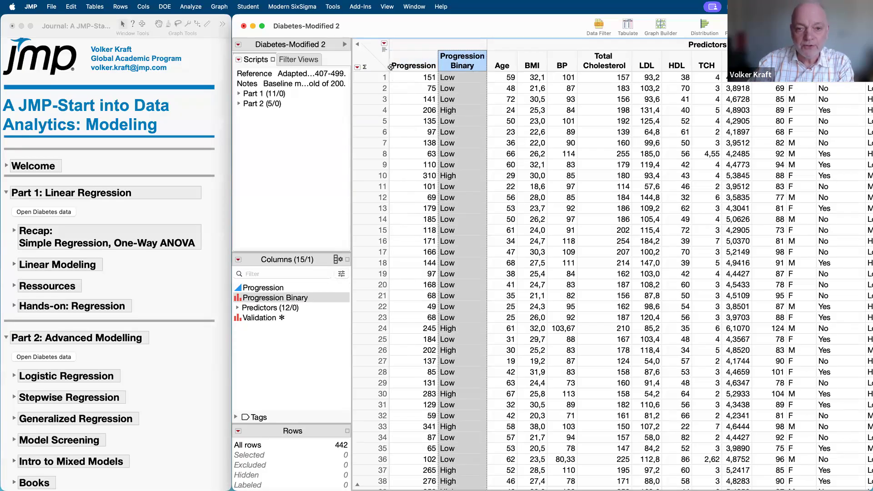
left_click(385, 49)
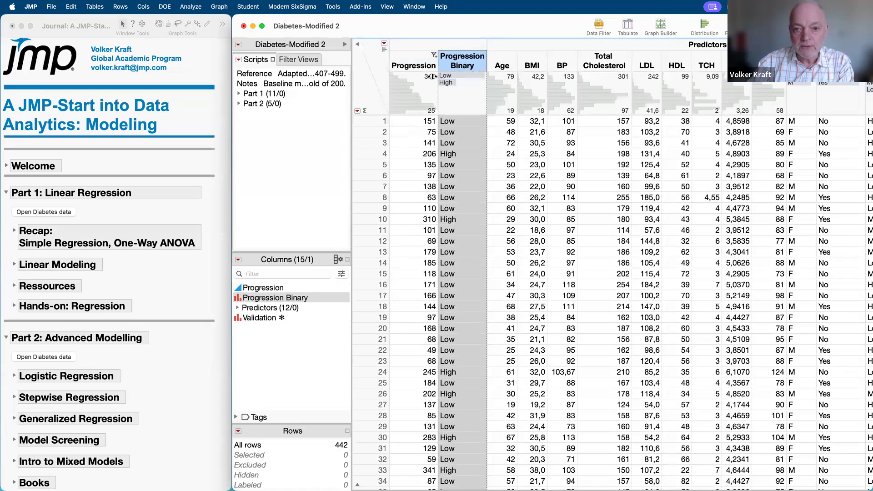
Alternately select the Low and High rows from the Progression Binary header graph to compare their distributions, and clear the selection
left_click(459, 75)
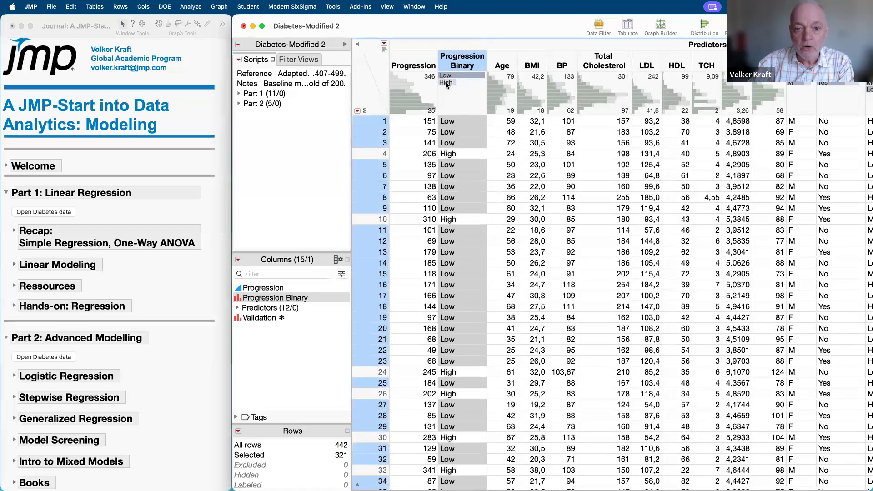
left_click(445, 83)
left_click(447, 76)
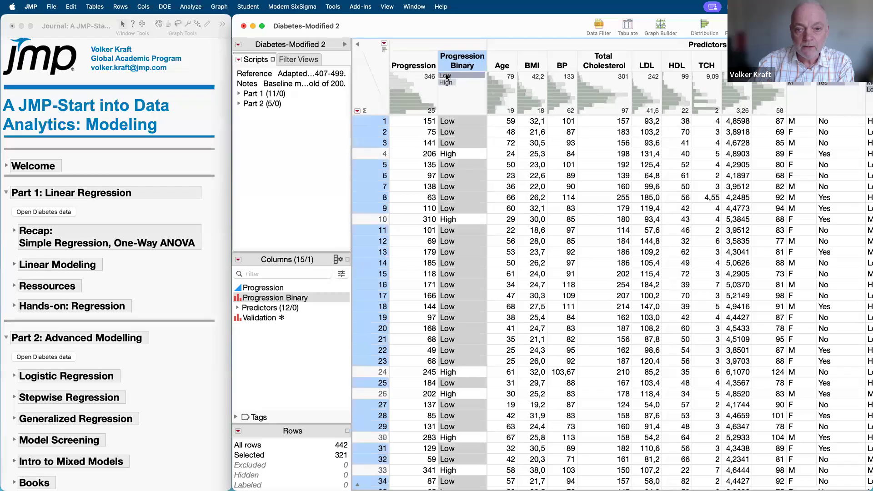
left_click(447, 83)
left_click(447, 77)
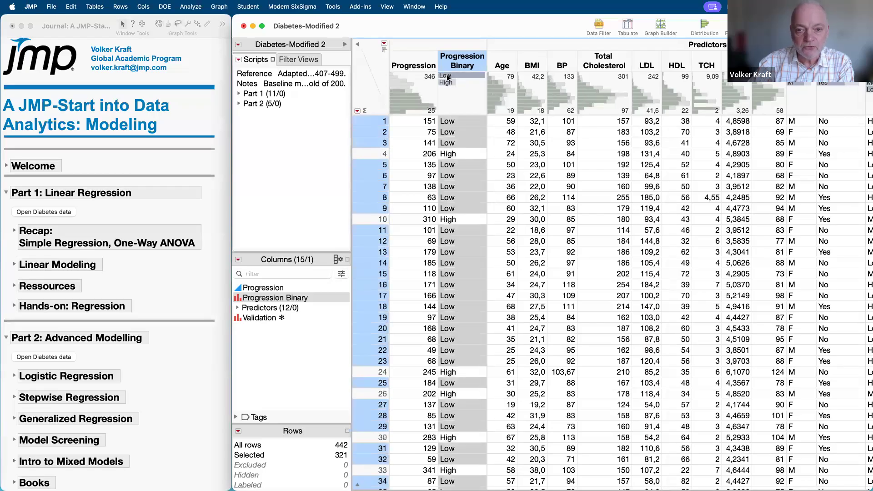
left_click(448, 83)
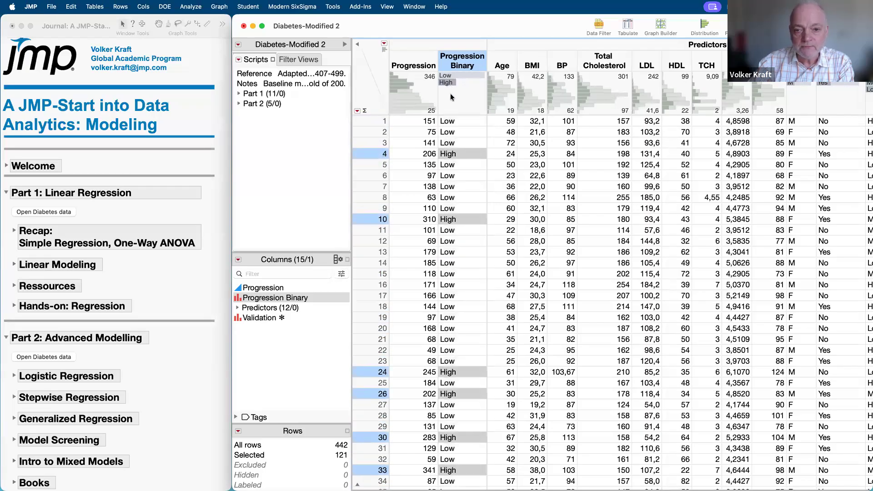
left_click(450, 94)
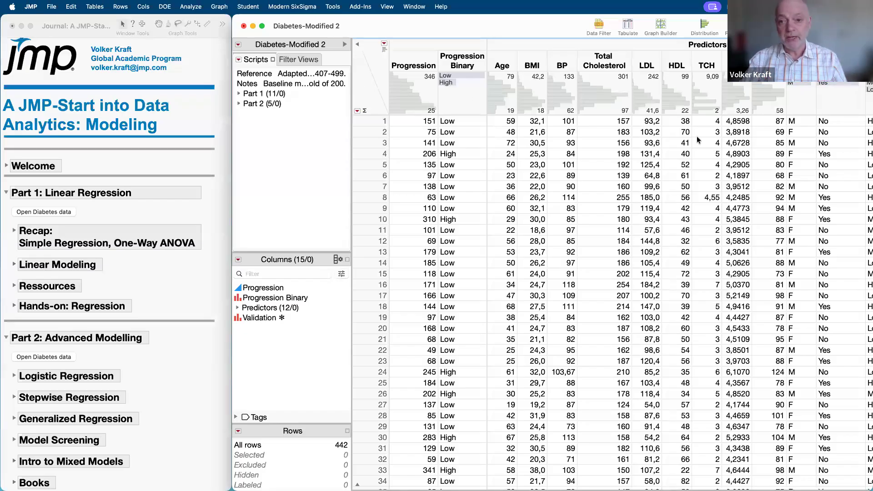
Highlight the predictor columns Age, BMI, BP and the M/F column one after another
left_click(502, 63)
left_click(527, 65)
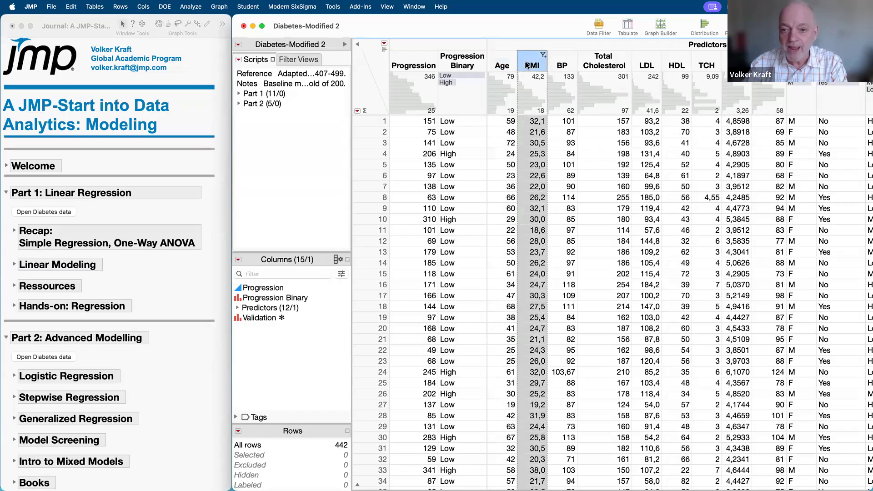
left_click(558, 65)
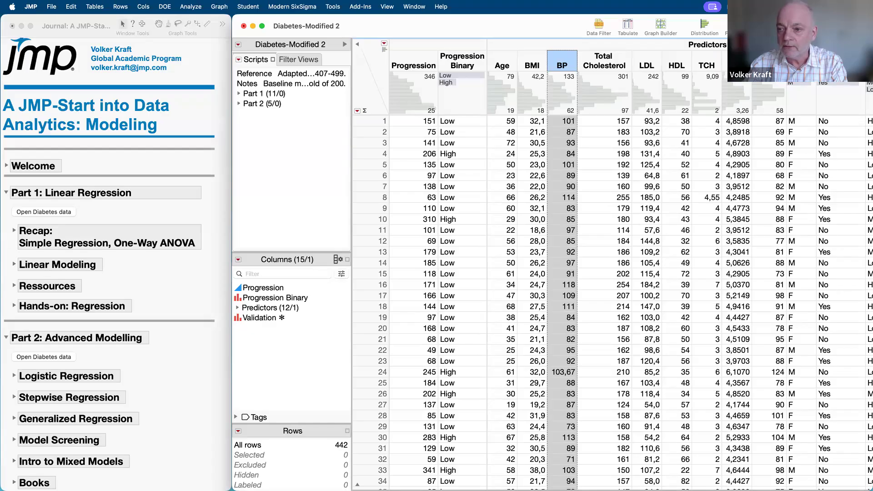
left_click(801, 66)
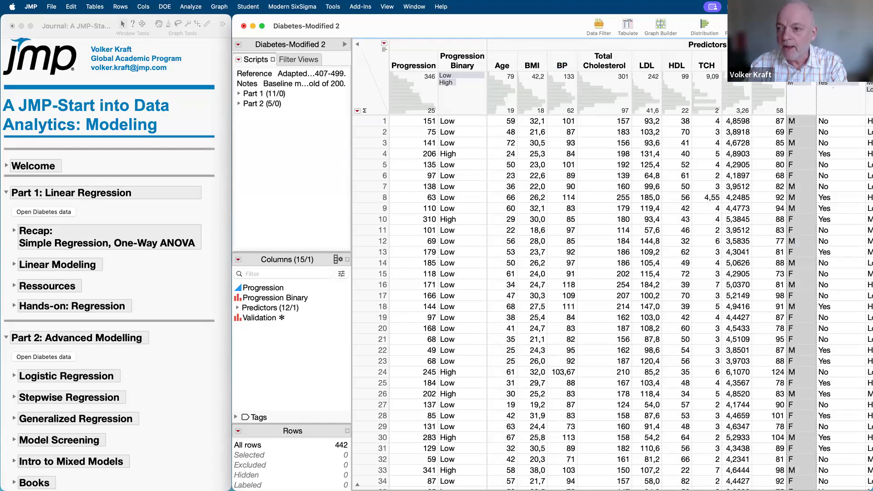
Select the No rows and the Yes rows of the Yes/No predictor column in turn, and clear the row and column selections
left_click(839, 65)
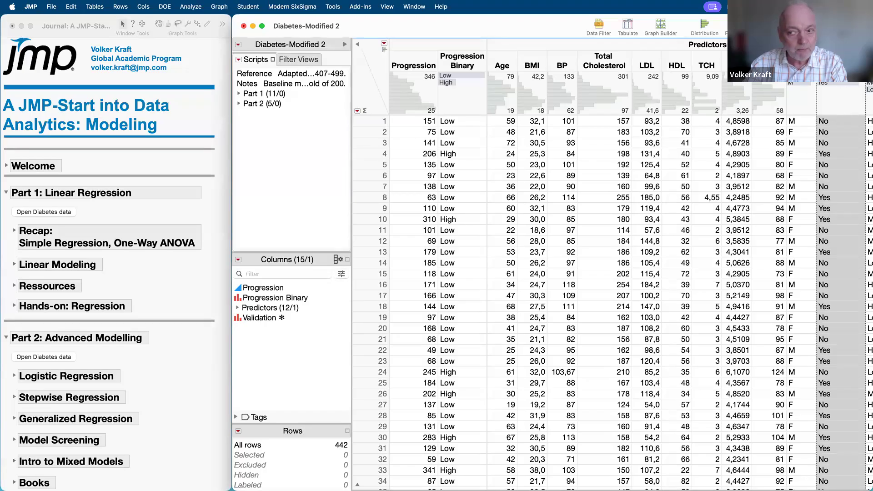
left_click(835, 76)
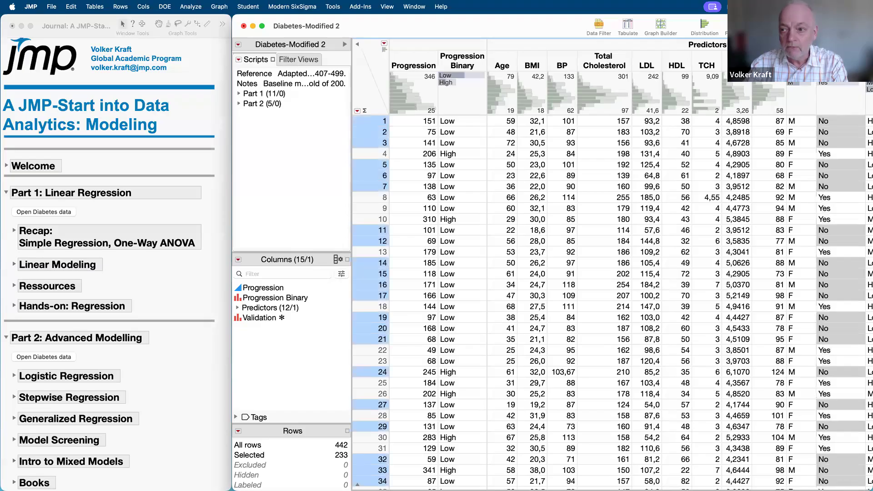
left_click(837, 86)
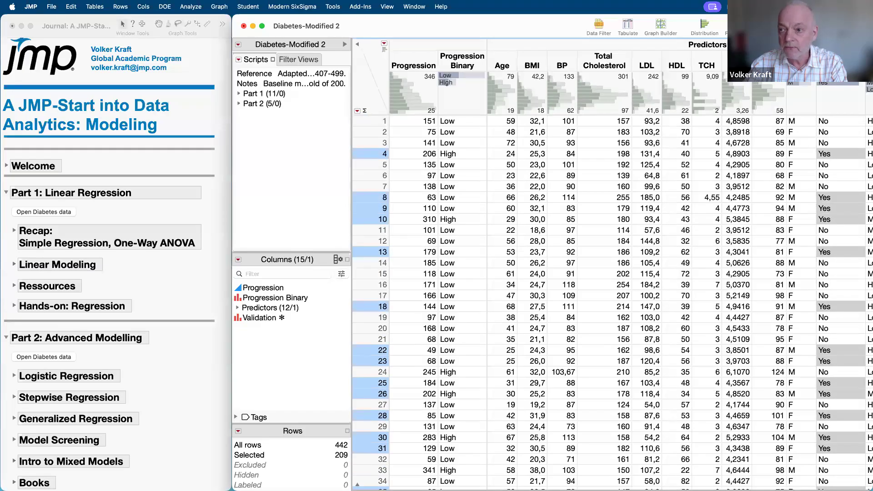
left_click(839, 102)
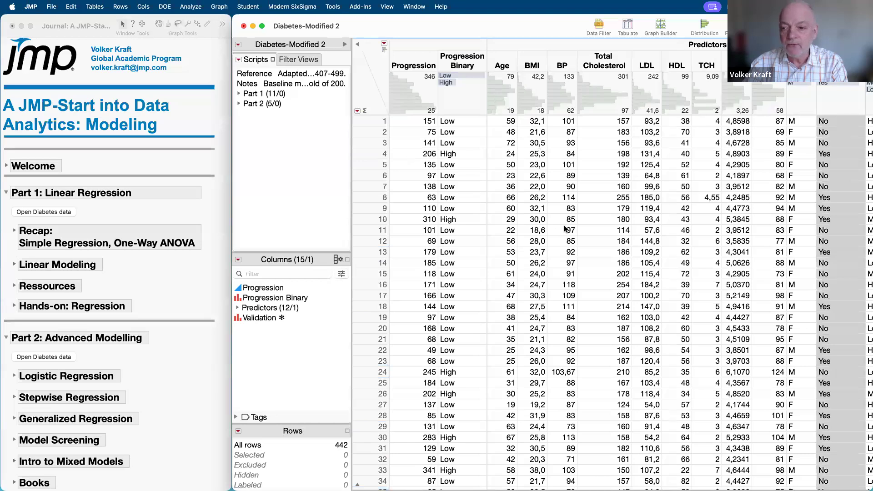
scroll(623, 233, "right", 5)
scroll(623, 233, "left", 5)
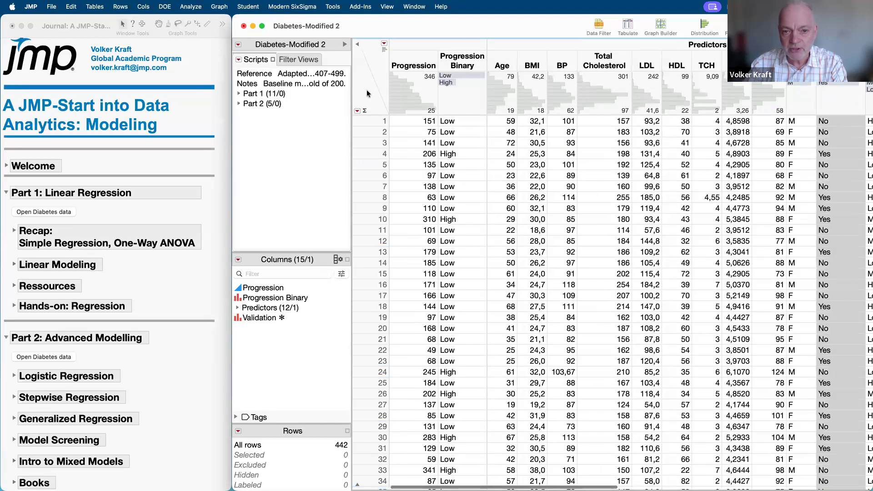
left_click(376, 66)
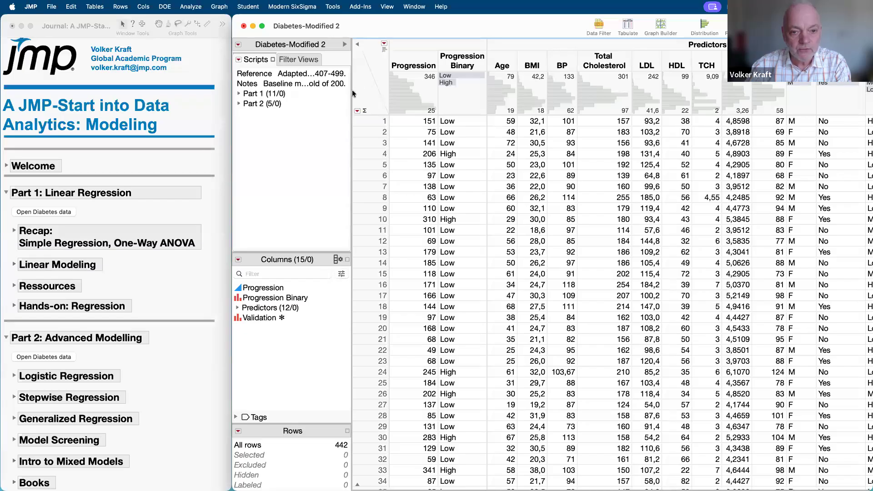
Widen the Diabetes table's side panels and expand the Part 1 and Part 2 script groups to review their saved scripts
left_click_drag(351, 95, 402, 94)
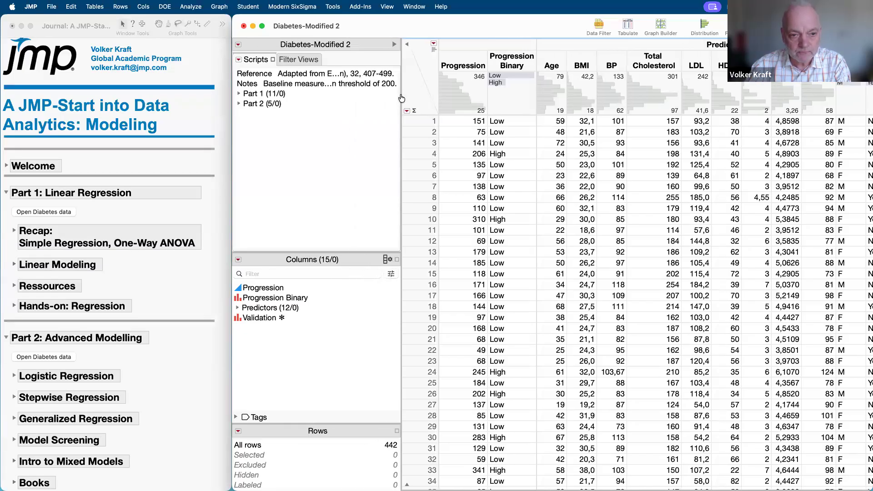
left_click(239, 94)
left_click(239, 94)
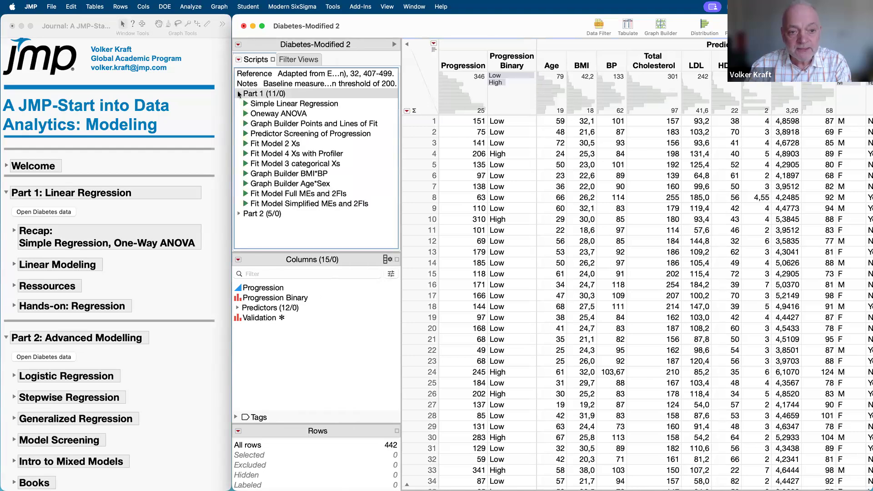
left_click(239, 214)
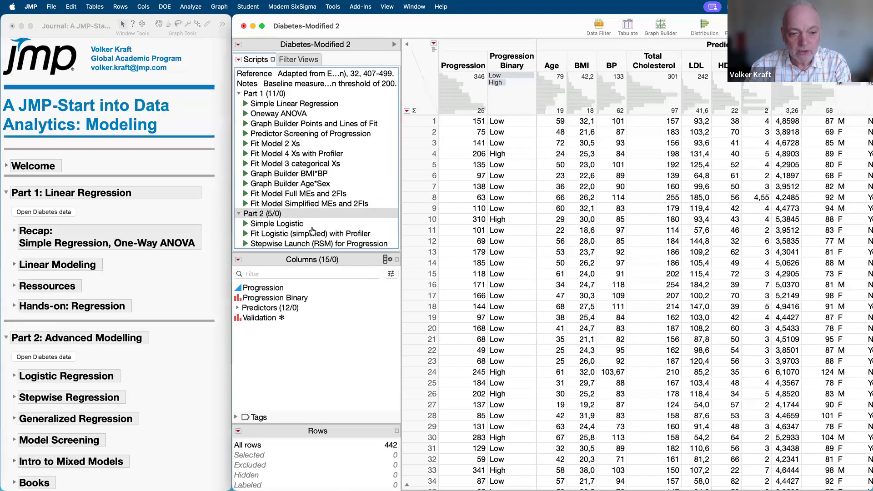
scroll(311, 227, "down", 2)
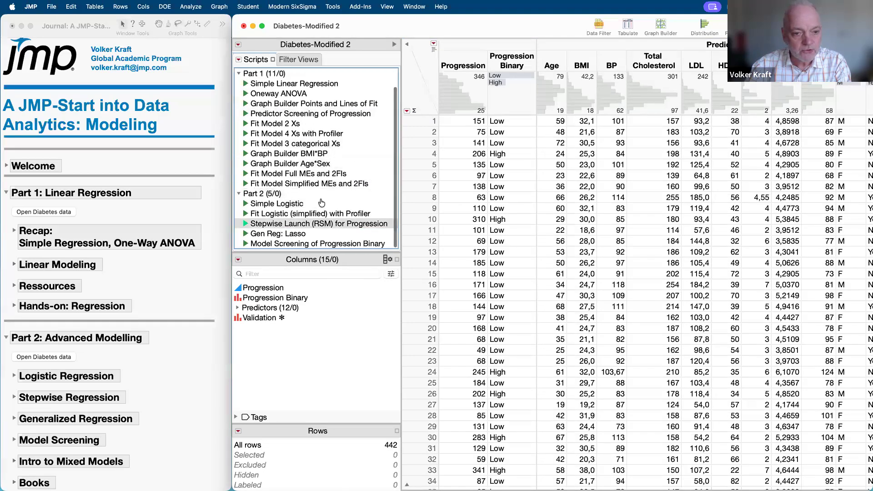
scroll(327, 195, "up", 2)
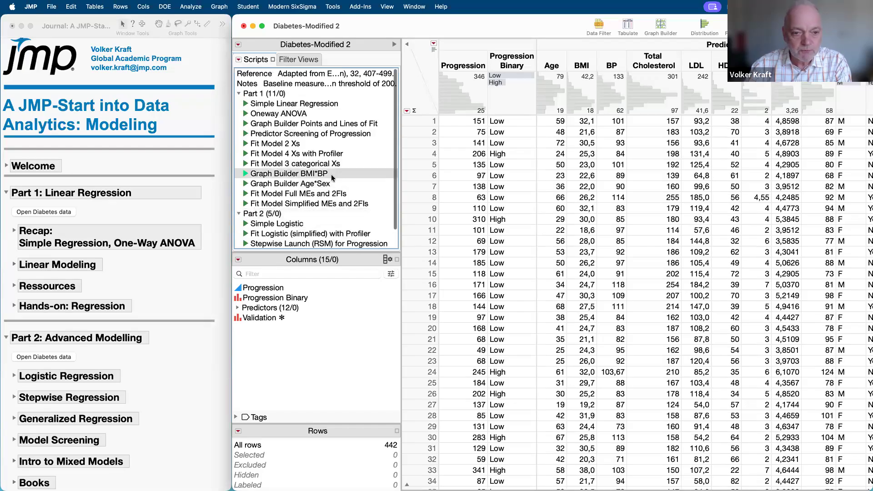
Run the saved Oneway ANOVA script to view its report, and close the report to return to the Diabetes table
left_click(246, 113)
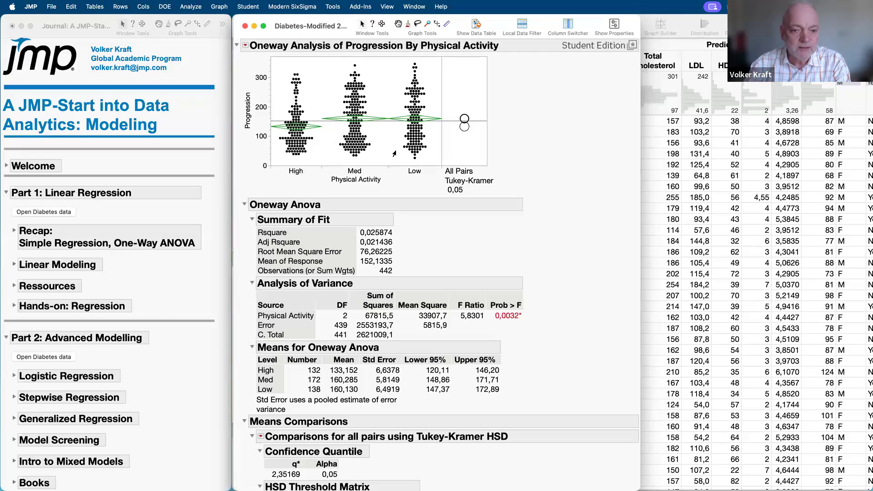
left_click(244, 27)
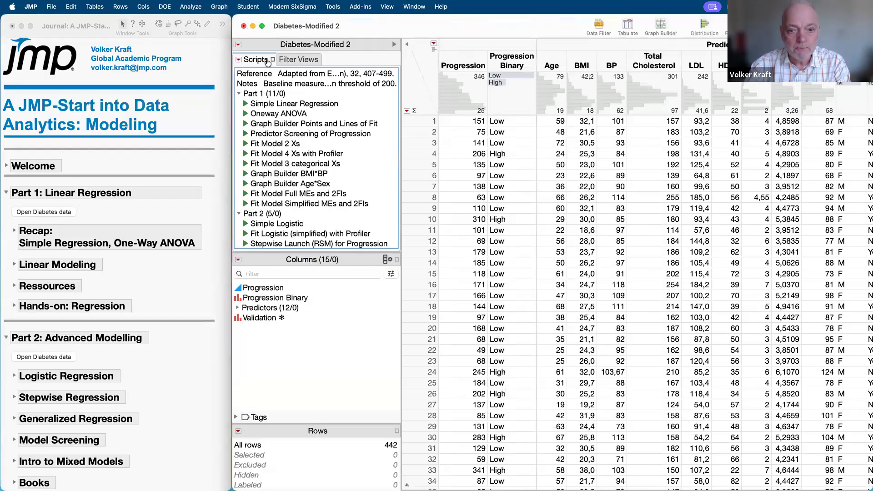
left_click(415, 80)
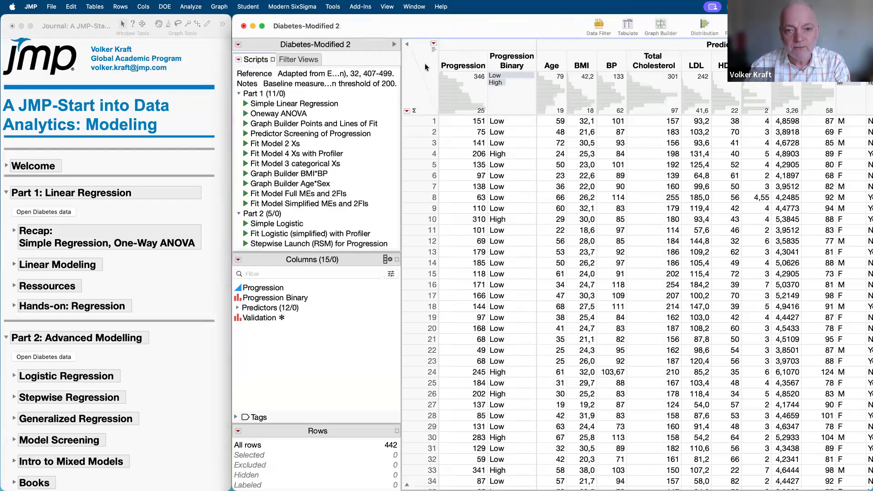
Run the Graph Builder BMI*BP script, trace the overall trend, and highlight the BP groups 62 - 87,33, 87,33 - 102 and 102 - 133 in turn
left_click(246, 174)
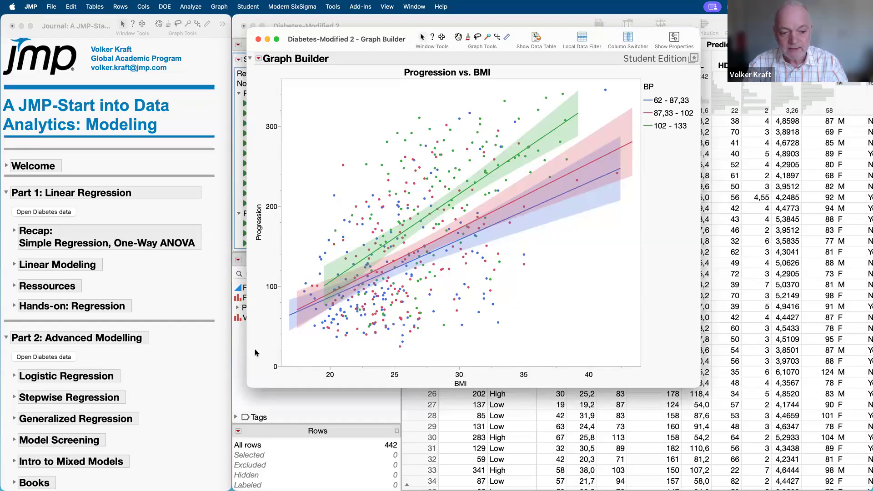
left_click_drag(255, 352, 650, 107)
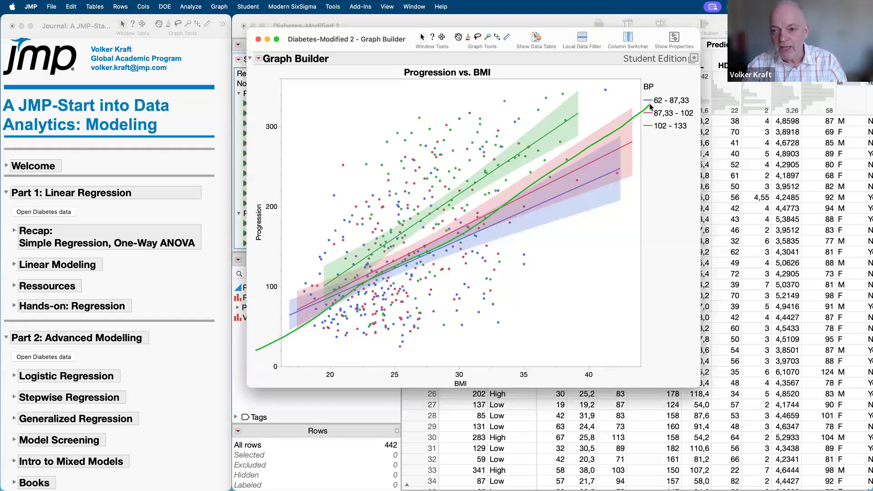
left_click(680, 101)
left_click(679, 114)
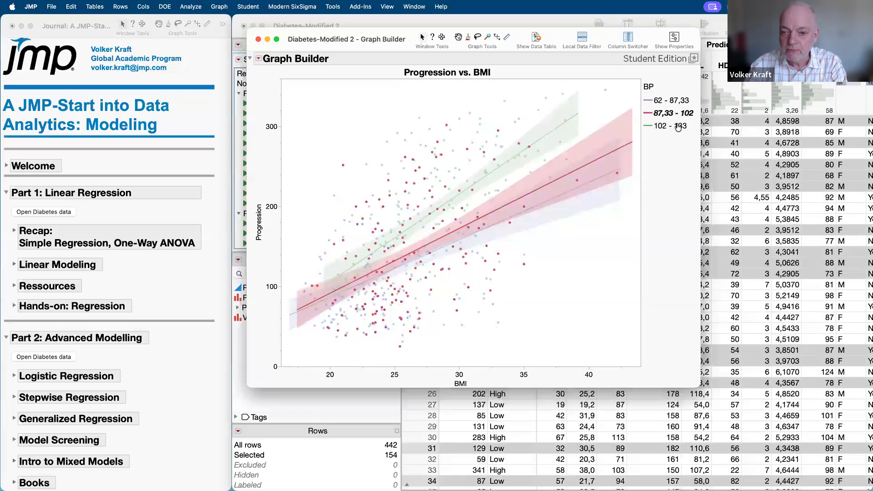
left_click(678, 127)
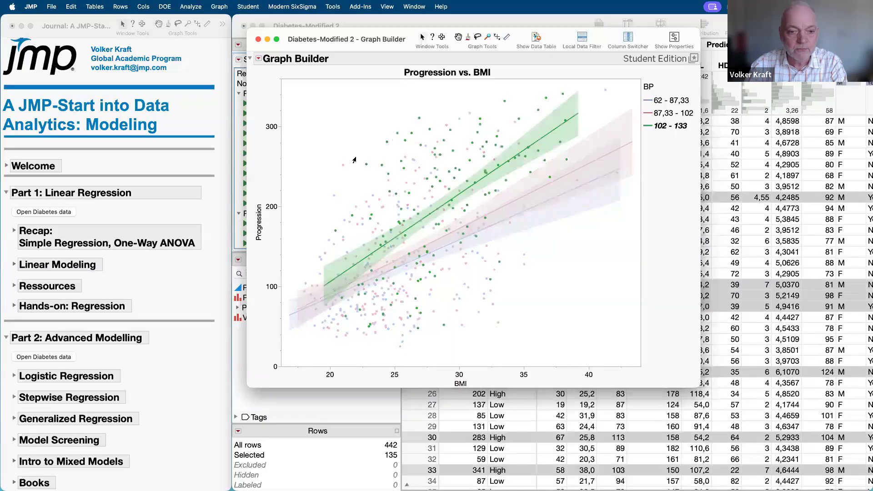
Close the Graph Builder report and clear the row selection in the Diabetes table
left_click(259, 40)
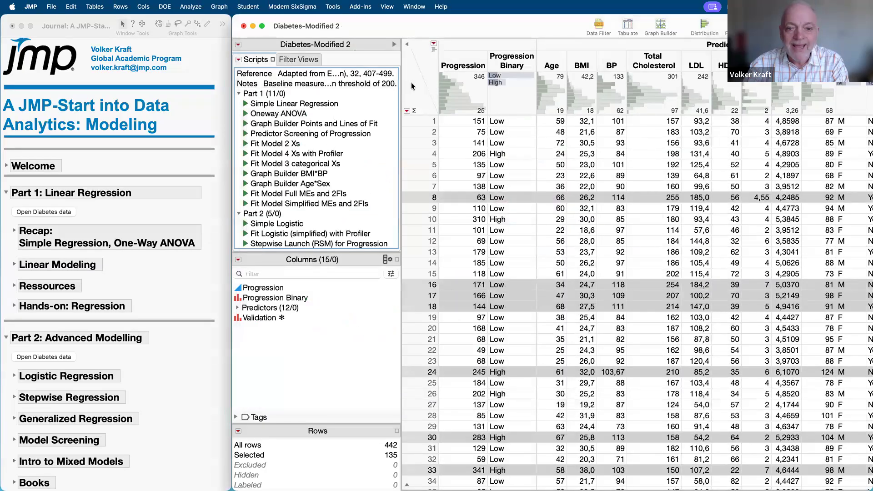
left_click(426, 65)
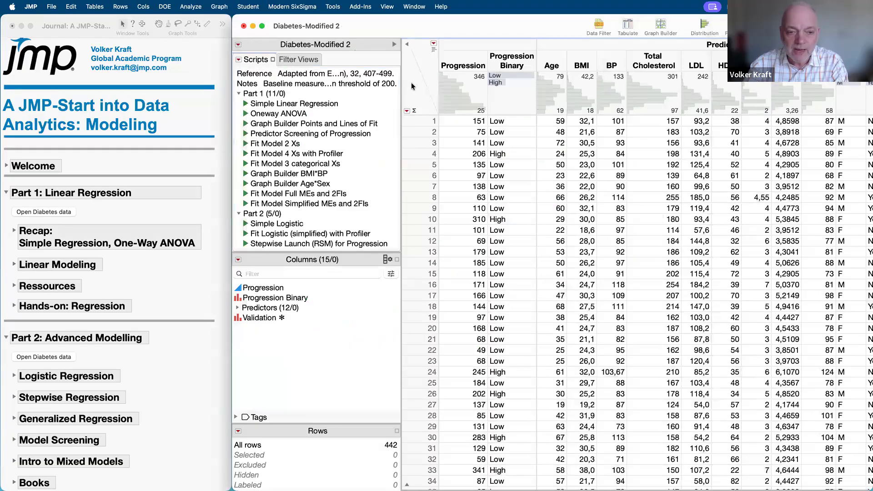
left_click(316, 204)
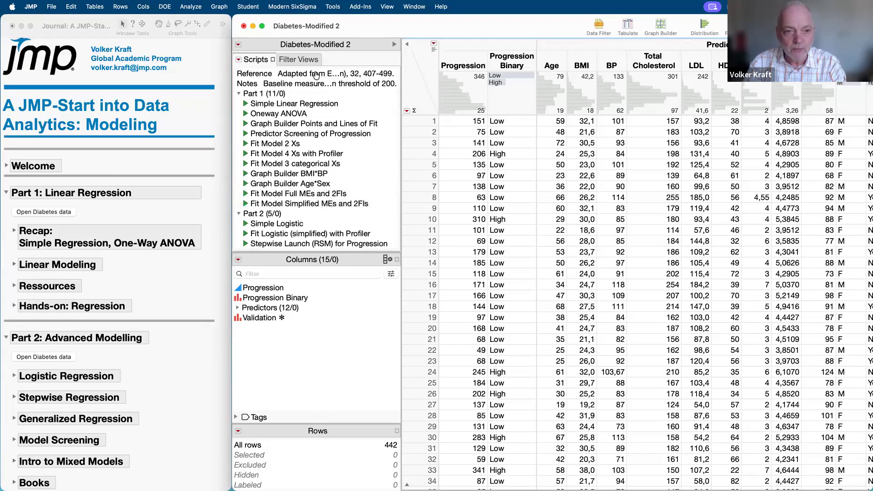
left_click(219, 7)
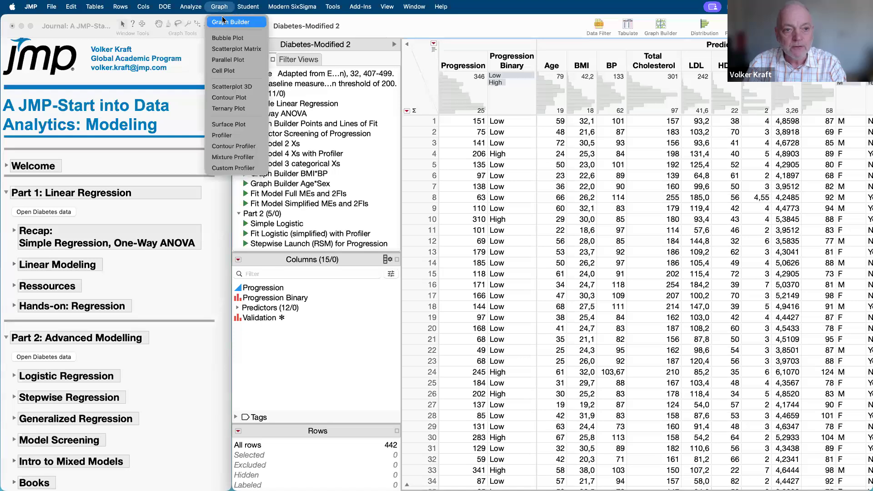
mouse_move(199, 10)
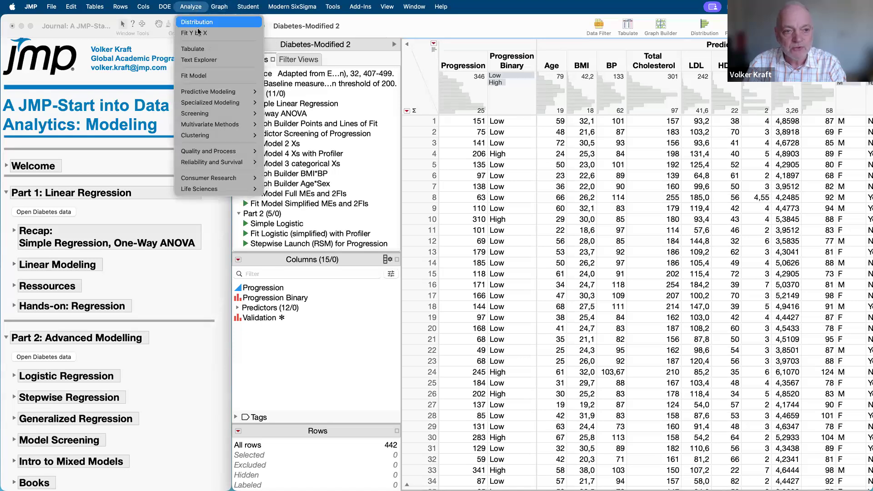
left_click(303, 366)
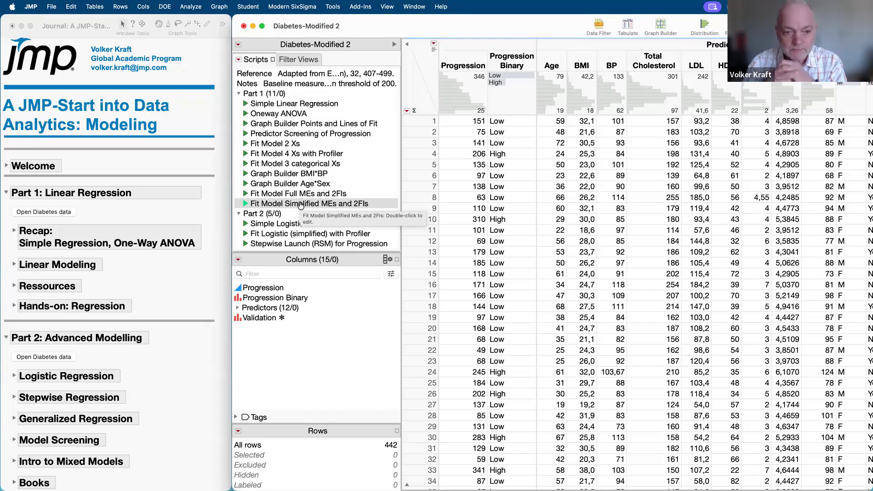
left_click(282, 195)
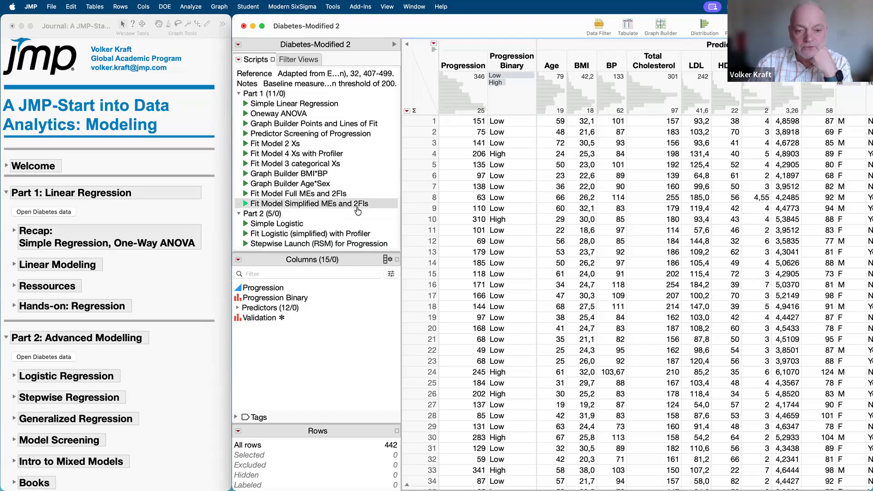
left_click(246, 204)
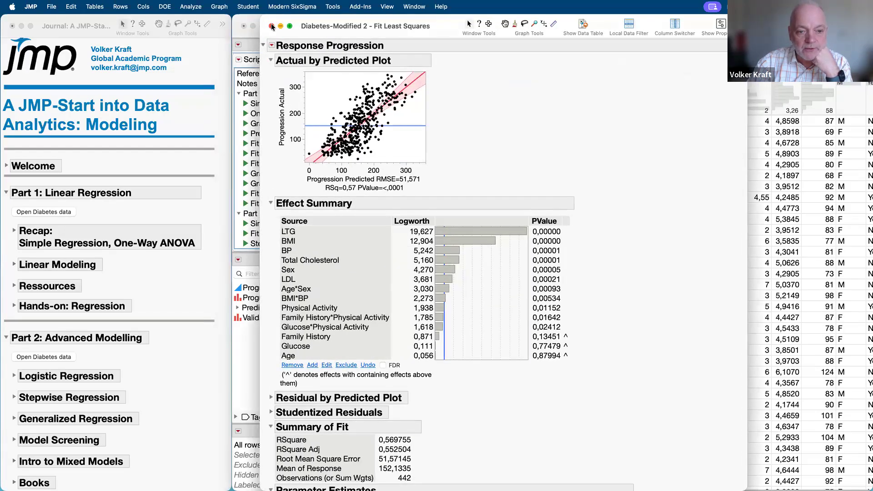
left_click(272, 26)
Run the Fit Model Full MEs and 2FIs script and review all main effects and interactions in the Effect Summary
left_click(246, 195)
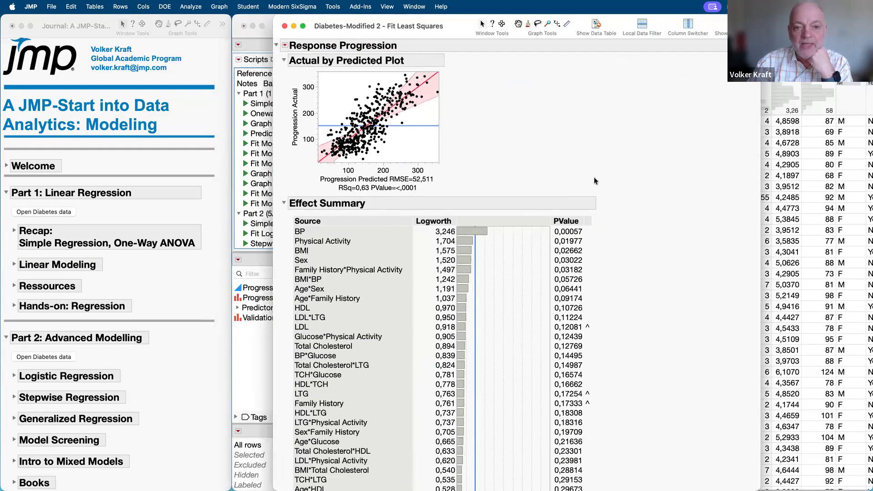
scroll(615, 302, "down", 3)
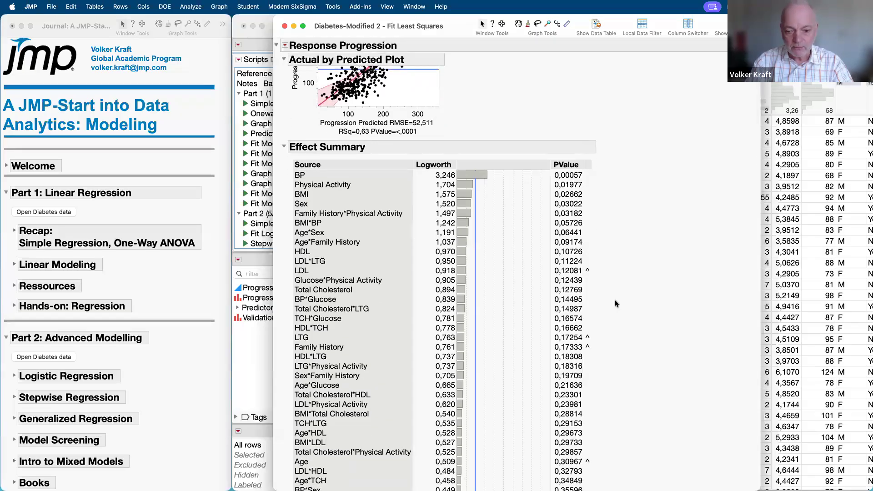
scroll(615, 302, "down", 15)
scroll(615, 303, "down", 12)
scroll(615, 304, "up", 6)
scroll(615, 304, "up", 17)
scroll(614, 299, "down", 20)
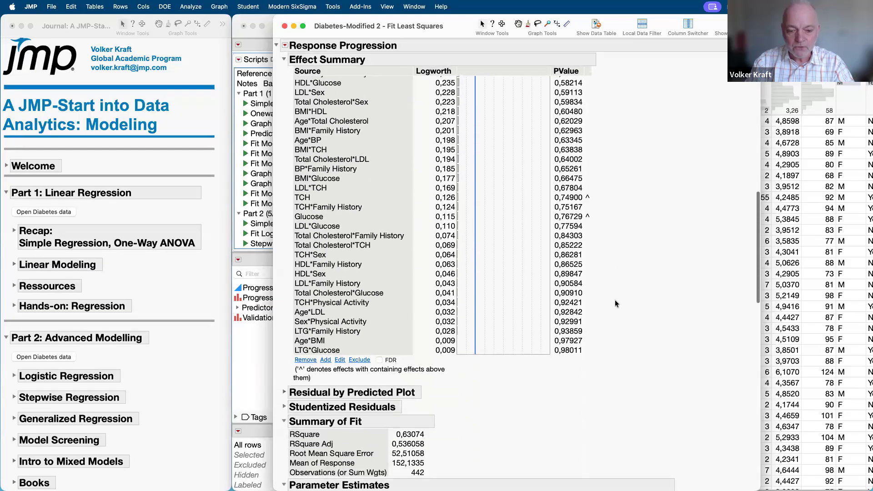
Review the full model's Parameter Estimates and Prediction Profiler in a widened report window, and close the report
scroll(615, 300, "down", 20)
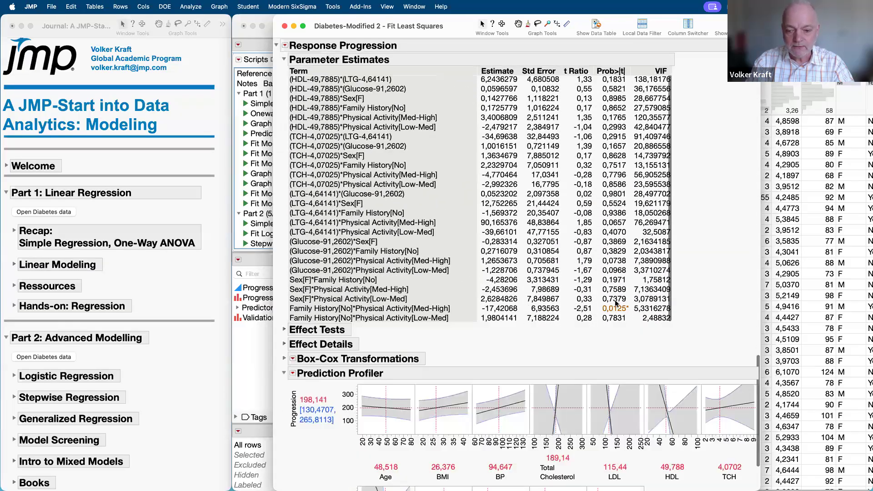
scroll(616, 303, "down", 4)
left_click_drag(760, 272, 826, 269)
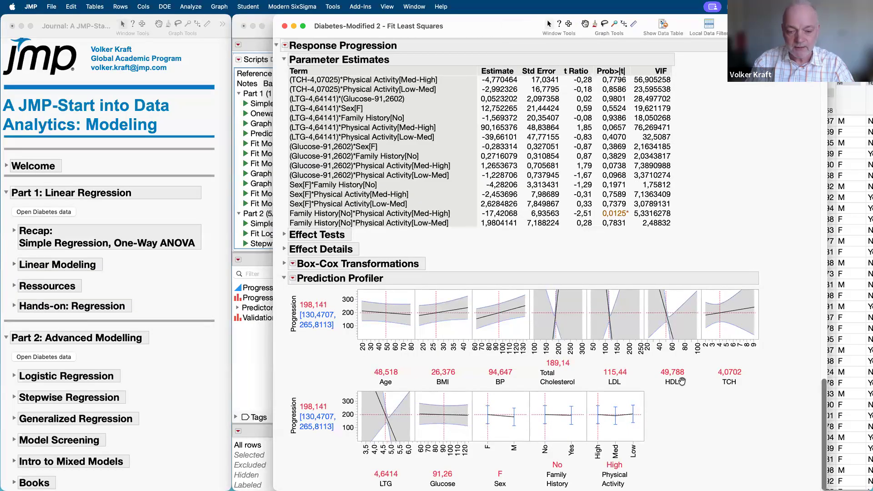
mouse_move(296, 362)
left_mouse_down()
mouse_move(538, 299)
mouse_move(526, 315)
left_mouse_up()
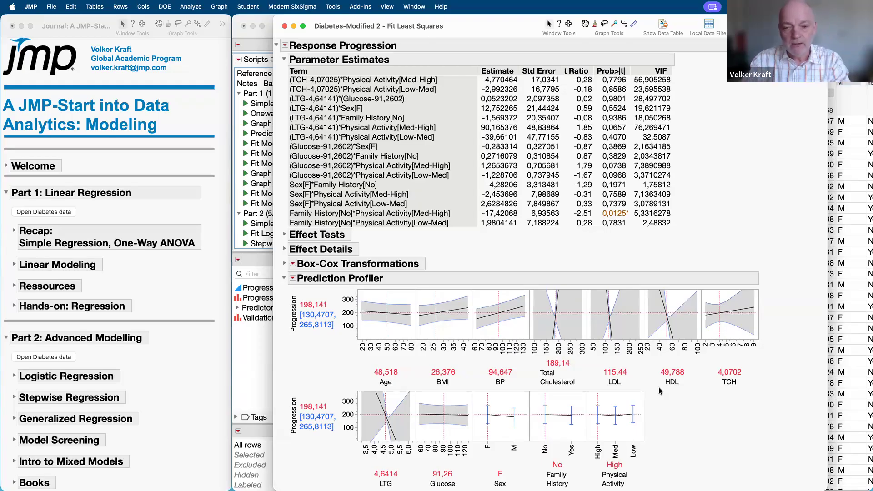
scroll(718, 228, "up", 20)
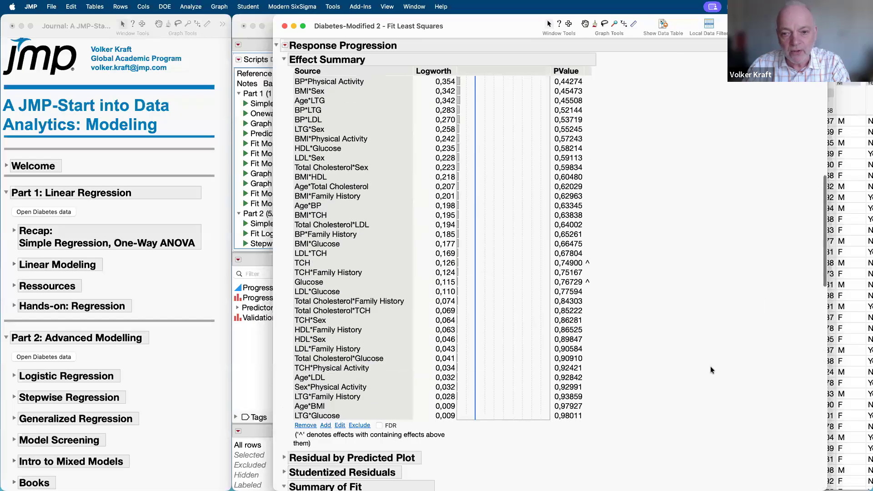
left_click(285, 26)
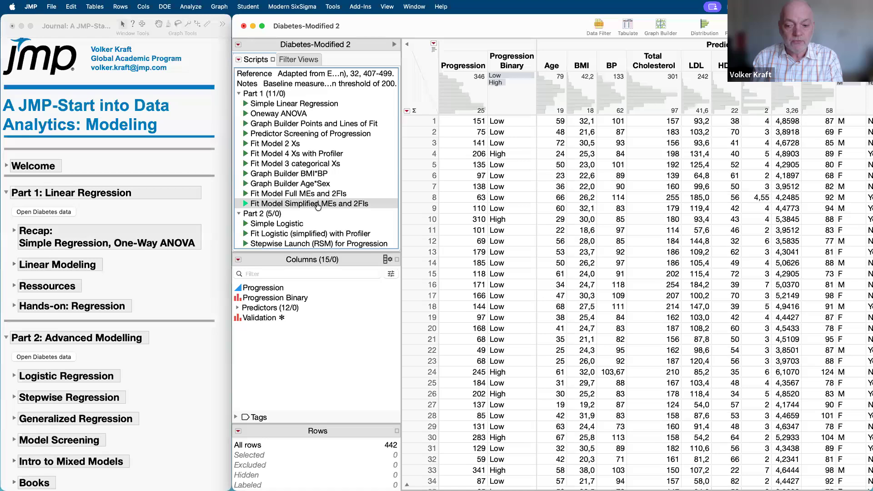
Run the Fit Model Simplified MEs and 2FIs script and mark the effect list, LTG and the PValue column in the Effect Summary
left_click(244, 203)
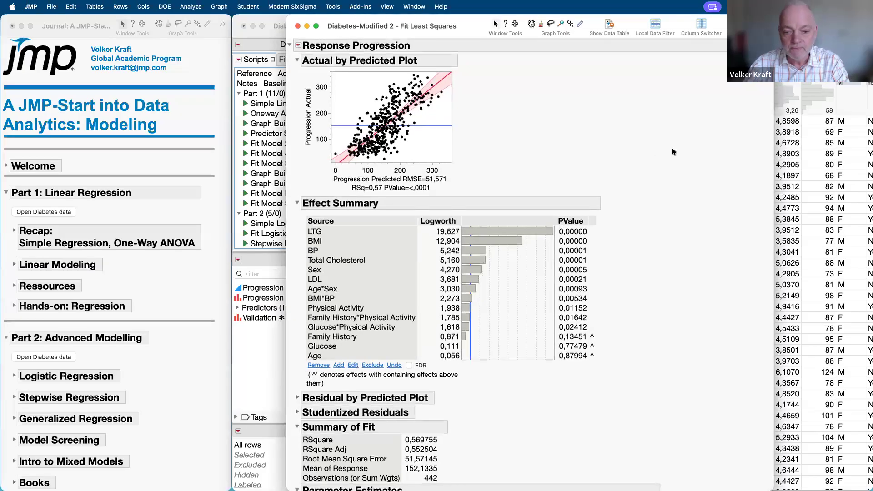
left_click_drag(617, 213, 625, 411)
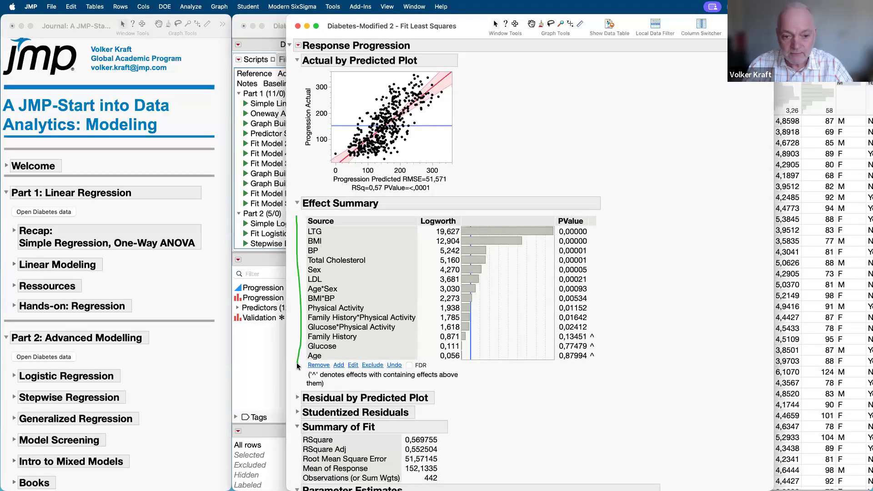
mouse_move(298, 226)
left_mouse_down()
mouse_move(299, 240)
mouse_move(310, 239)
mouse_move(299, 228)
left_mouse_up()
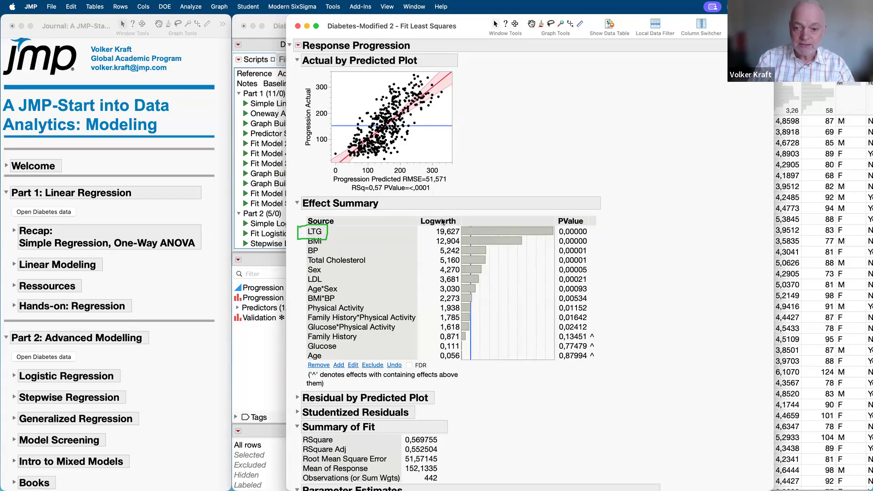
mouse_move(625, 230)
left_mouse_down()
mouse_move(560, 216)
mouse_move(569, 242)
left_mouse_up()
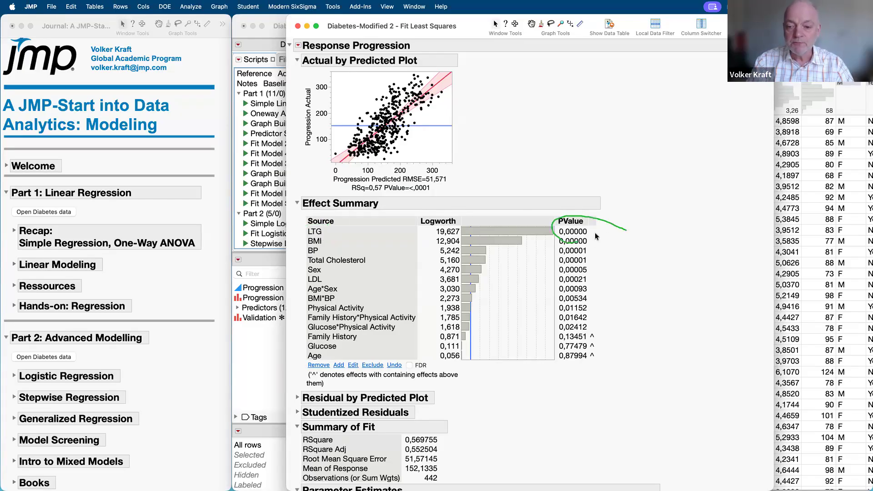
left_click_drag(609, 222, 619, 366)
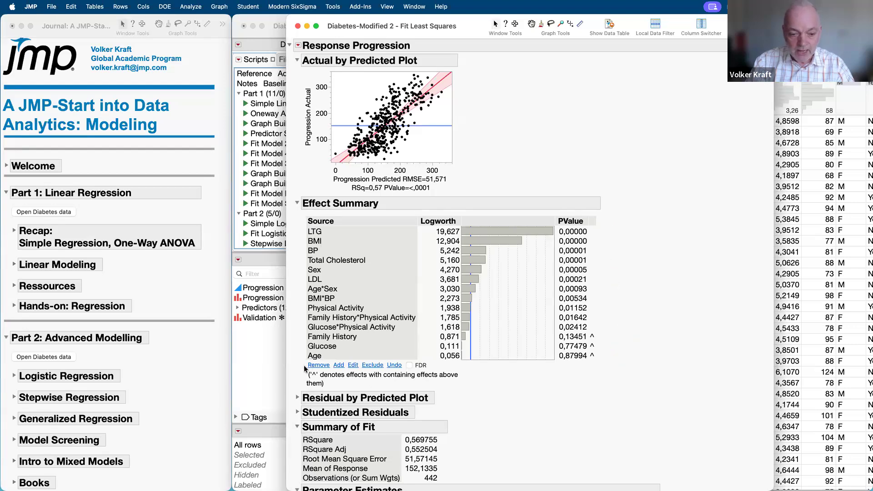
Highlight the Age effect, trace the effects above it, and compare it with the Age*Sex interaction in the Effect Summary
left_click(319, 356)
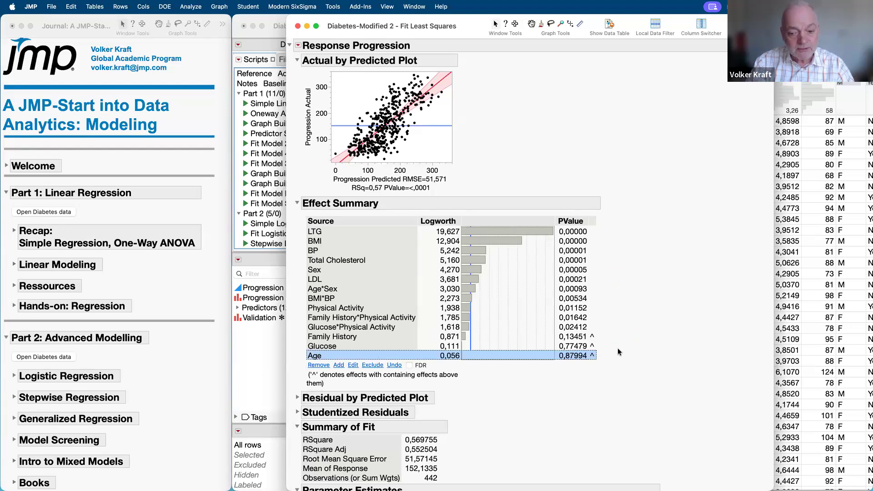
mouse_move(604, 342)
left_mouse_down()
mouse_move(564, 343)
mouse_move(572, 373)
mouse_move(608, 340)
left_mouse_up()
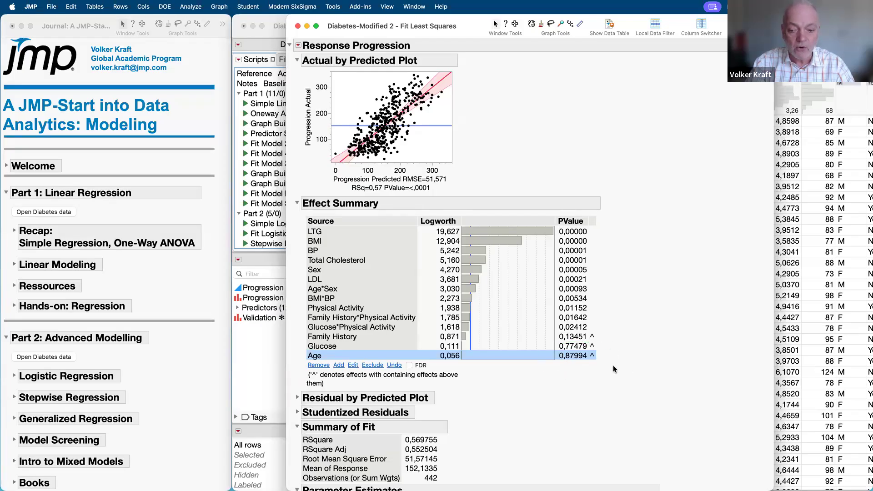
mouse_move(605, 358)
left_mouse_down()
mouse_move(600, 351)
mouse_move(585, 356)
mouse_move(601, 308)
left_mouse_up()
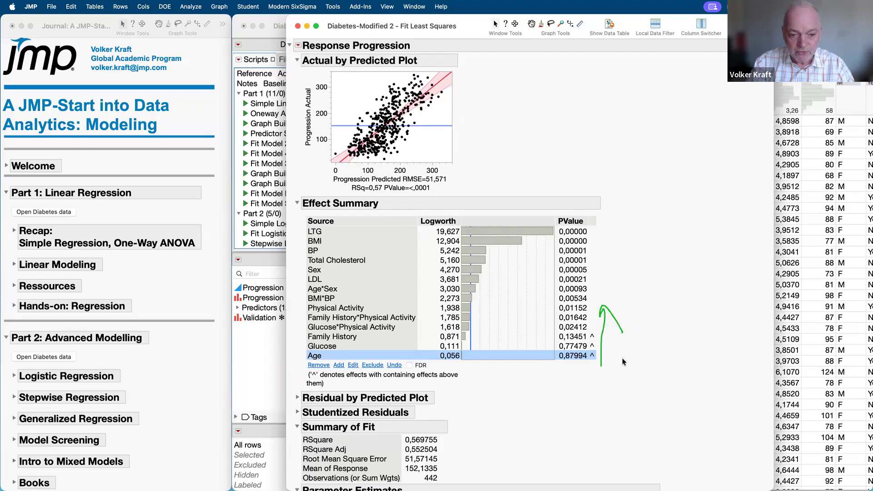
left_click(338, 289)
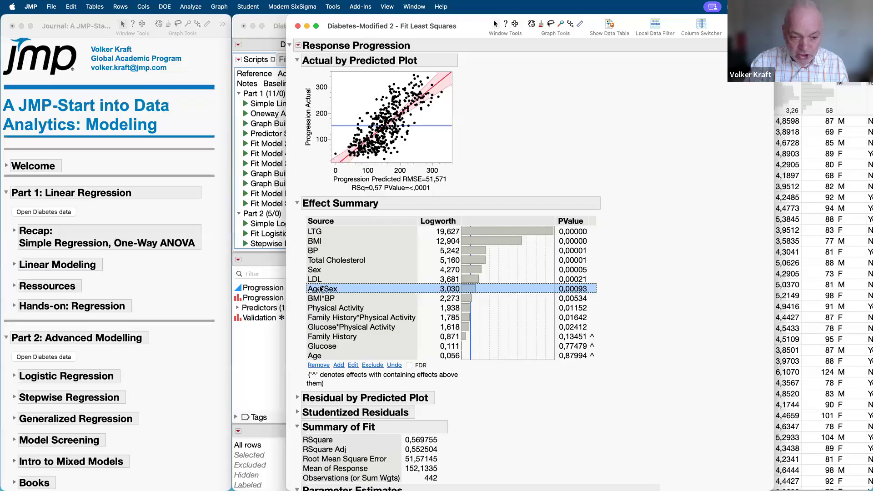
left_click(326, 356)
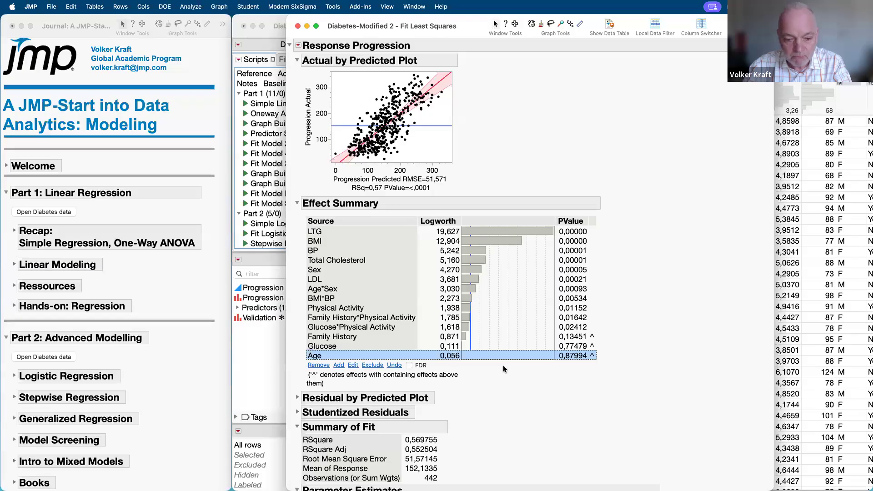
Collapse the Effect Summary and mark the RSquare and RSquare Adj values in the Summary of Fit
left_click(298, 204)
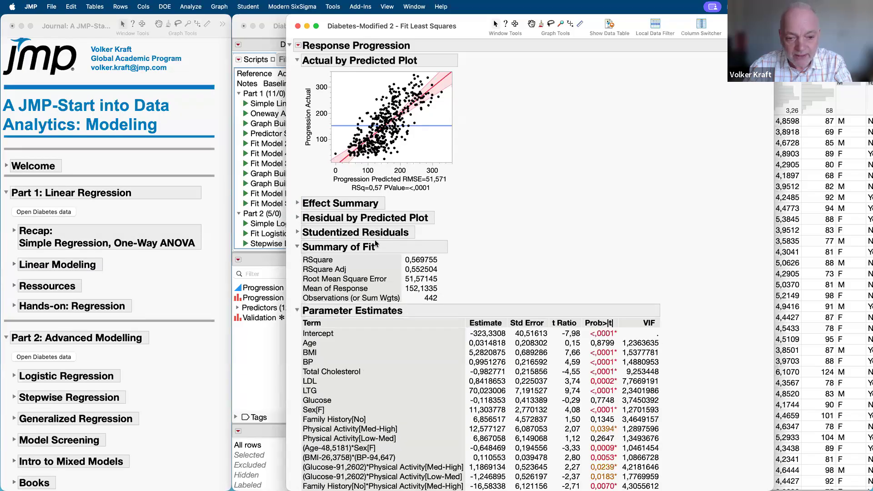
left_click_drag(457, 241, 458, 296)
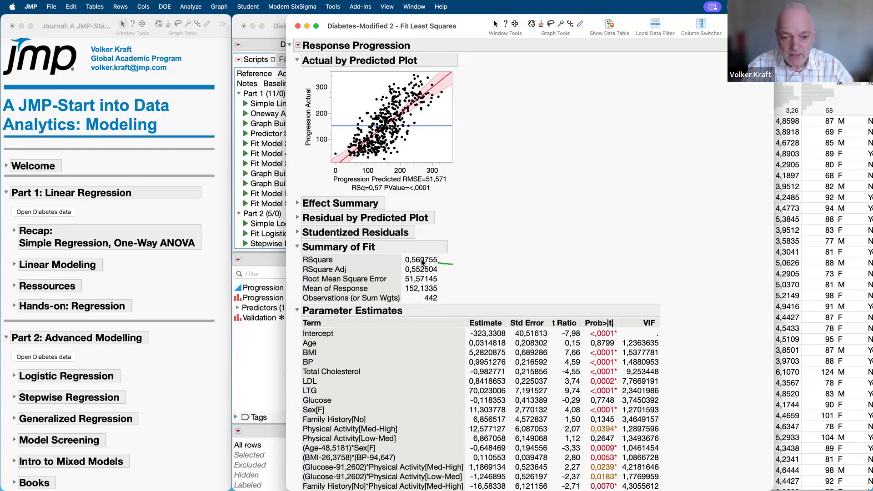
left_click_drag(417, 279, 443, 270)
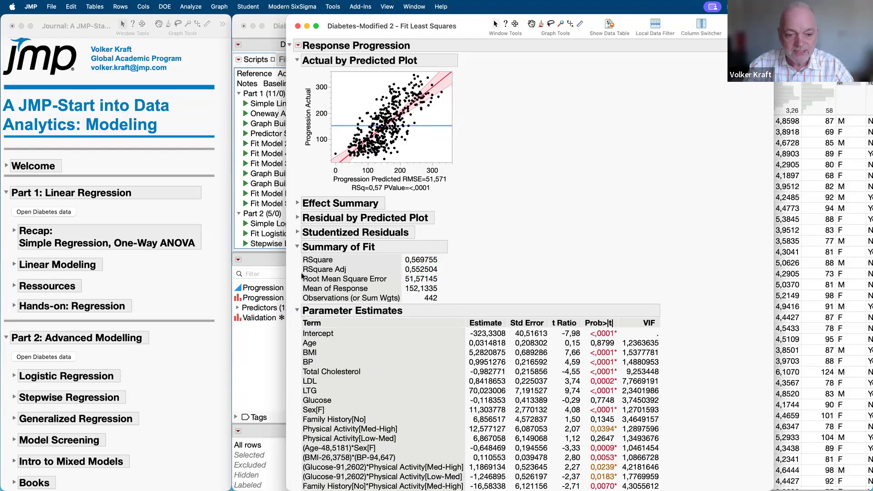
mouse_move(294, 270)
left_mouse_down()
mouse_move(332, 258)
mouse_move(359, 278)
mouse_move(293, 271)
left_mouse_up()
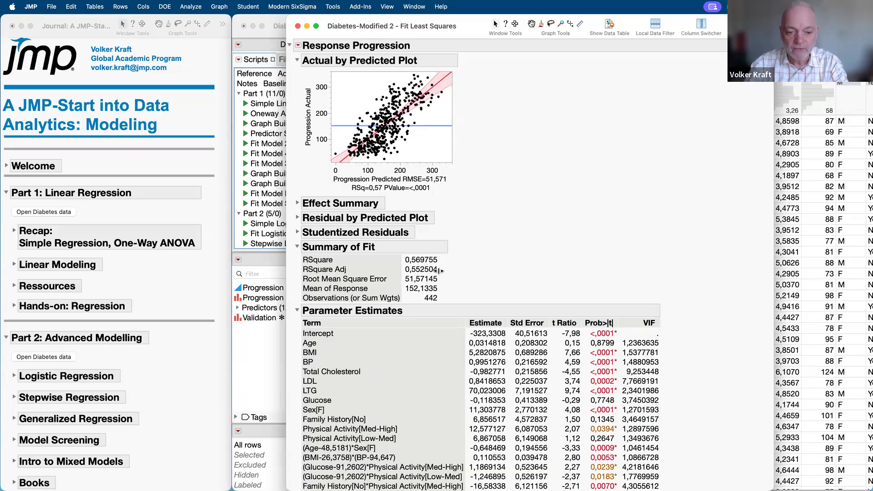
Review the simplified model's Prediction Profiler, outline the VIF column of the Parameter Estimates, and clear the outline
scroll(503, 280, "down", 10)
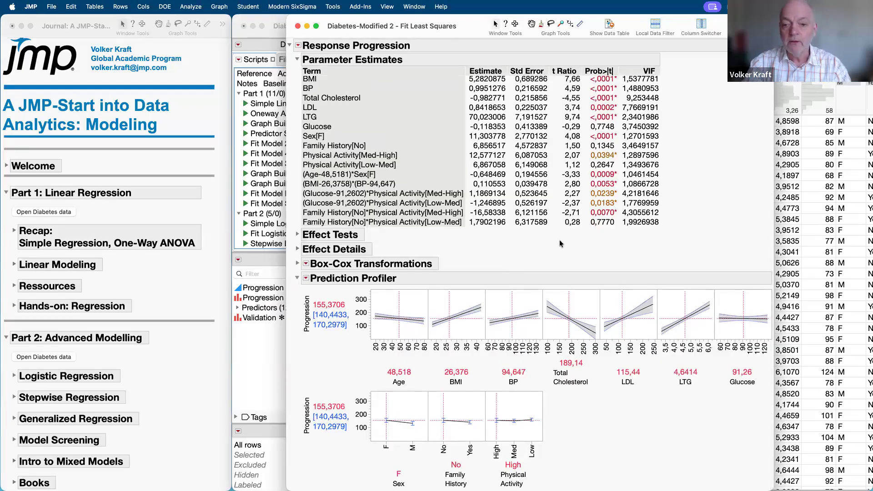
mouse_move(559, 241)
left_mouse_down()
mouse_move(560, 167)
mouse_move(499, 51)
mouse_move(494, 97)
left_mouse_up()
left_click_drag(493, 228, 556, 263)
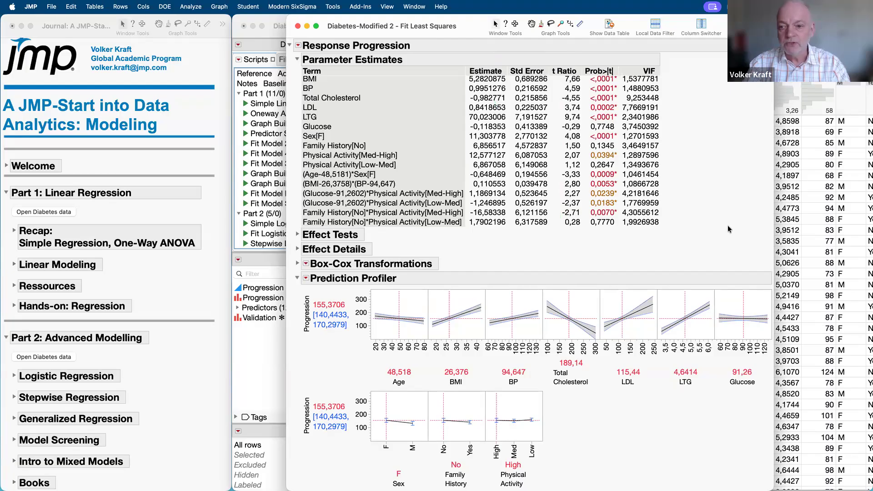
scroll(728, 225, "up", 4)
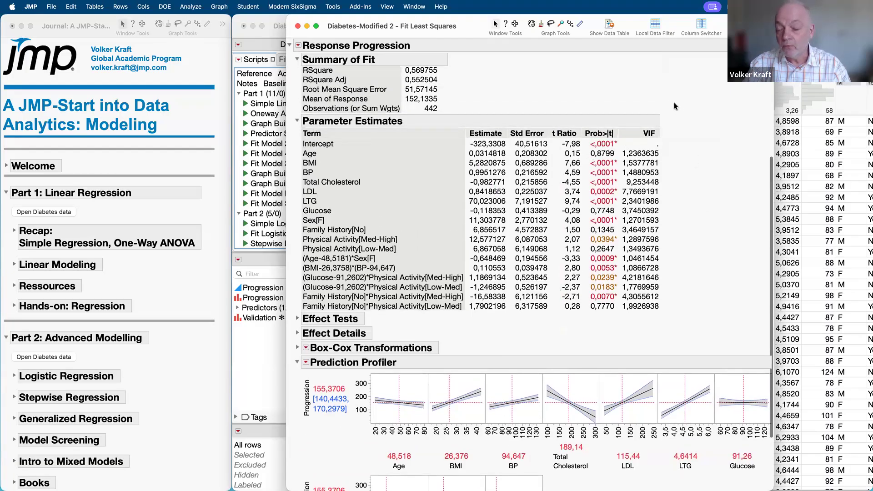
mouse_move(669, 102)
left_mouse_down()
mouse_move(616, 105)
mouse_move(611, 313)
mouse_move(640, 323)
mouse_move(679, 324)
mouse_move(630, 97)
left_mouse_up()
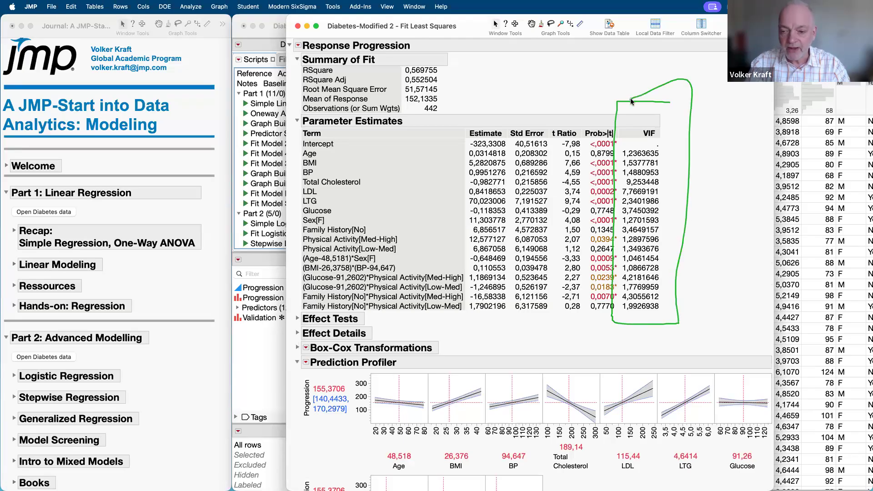
key("Escape")
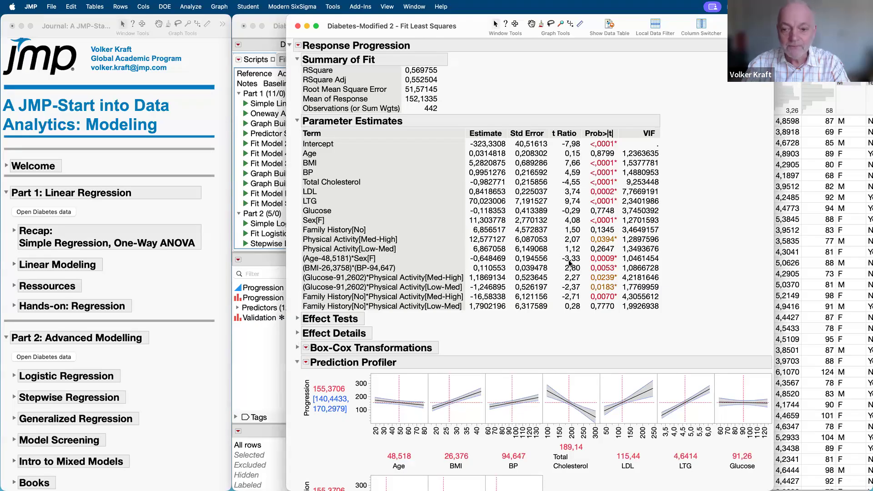
Run a Multivariate analysis on the nine continuous predictors from Age to Glucose and review the correlations table
left_click(192, 7)
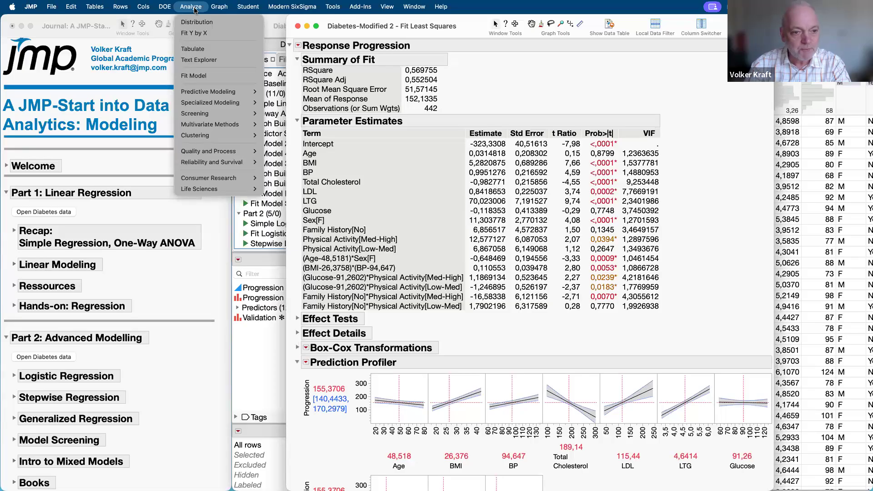
mouse_move(225, 125)
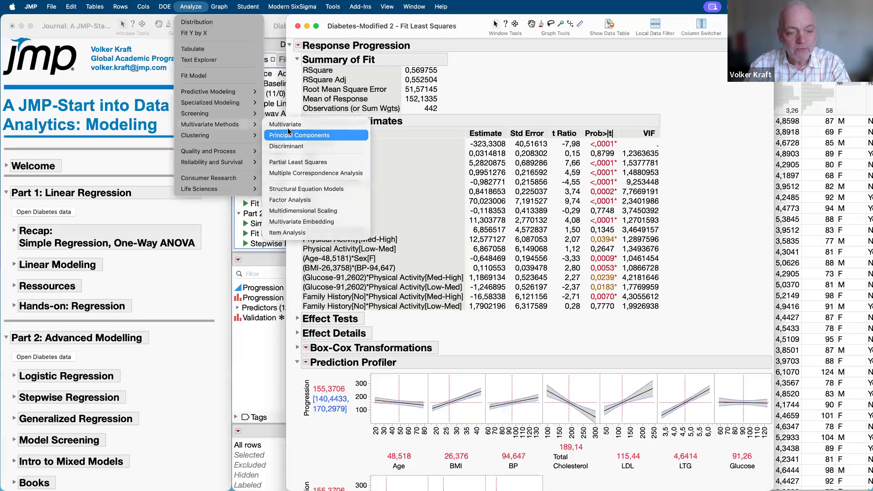
left_click(289, 126)
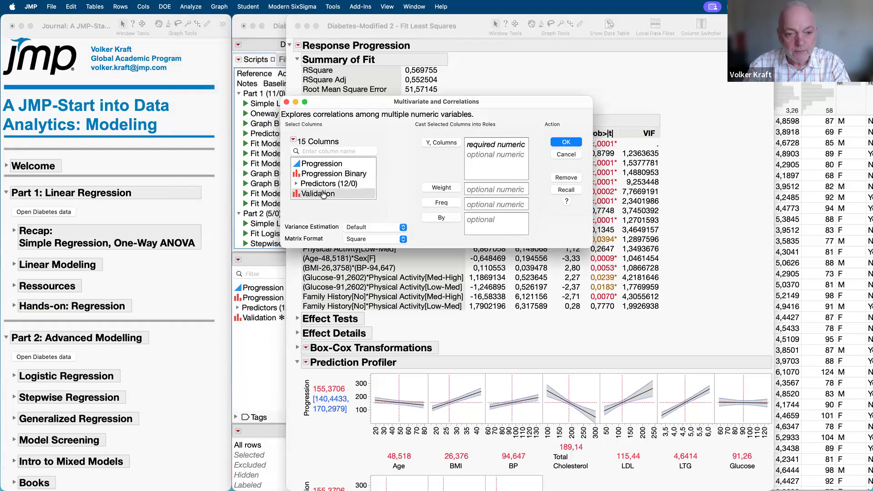
double_click(324, 186)
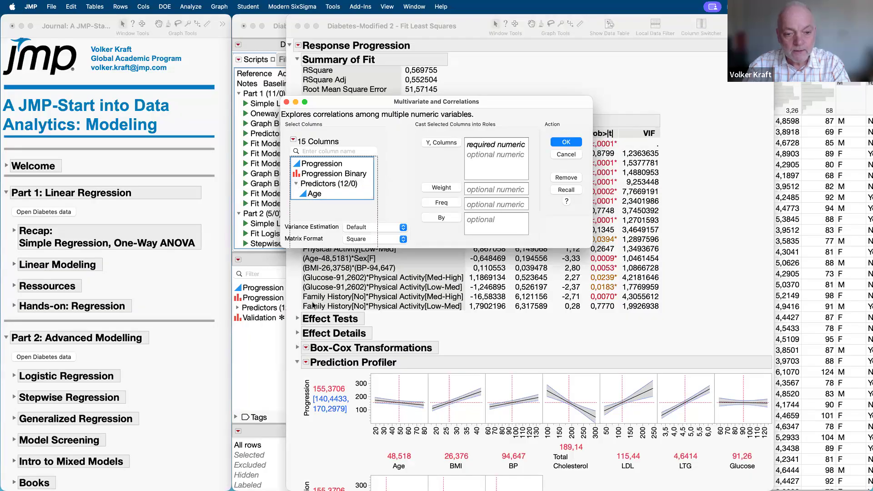
left_click(321, 195)
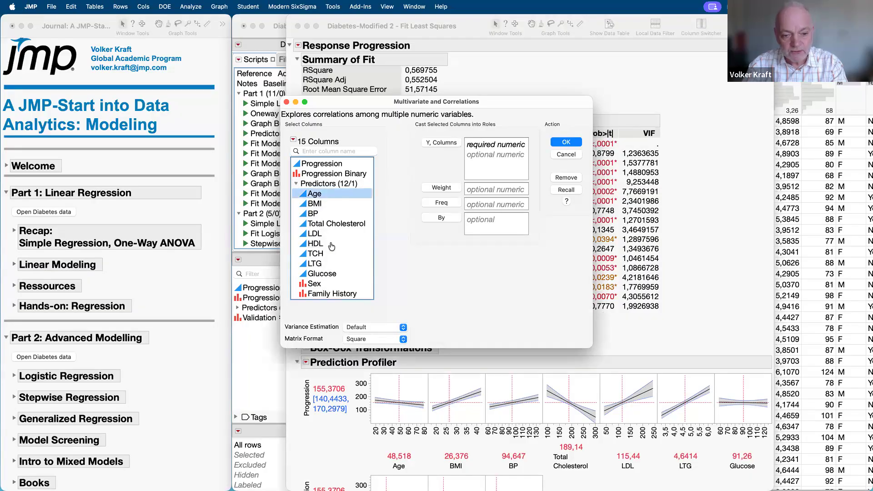
left_click(332, 275, "shift")
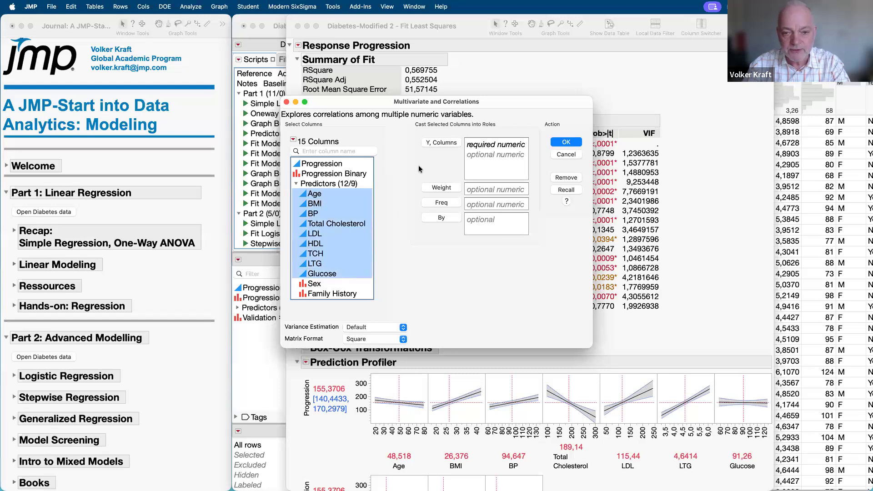
left_click(445, 143)
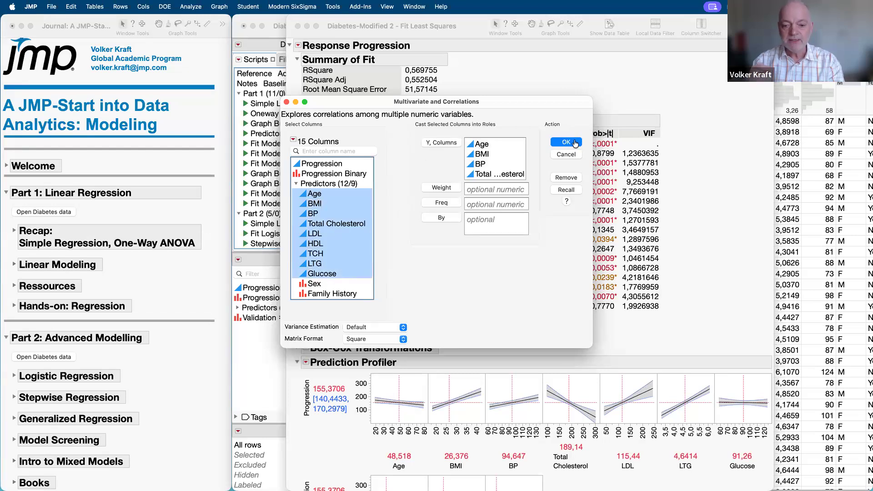
left_click(575, 142)
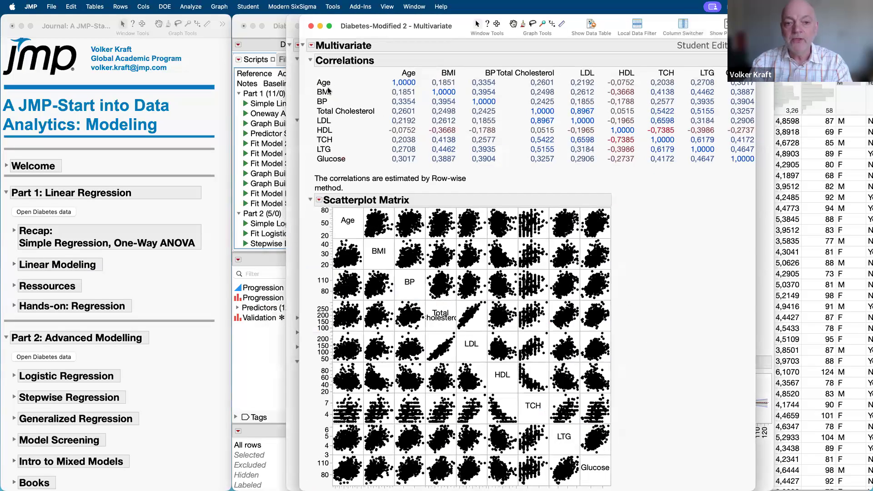
mouse_move(309, 73)
left_mouse_down()
mouse_move(312, 169)
mouse_move(571, 180)
left_mouse_up()
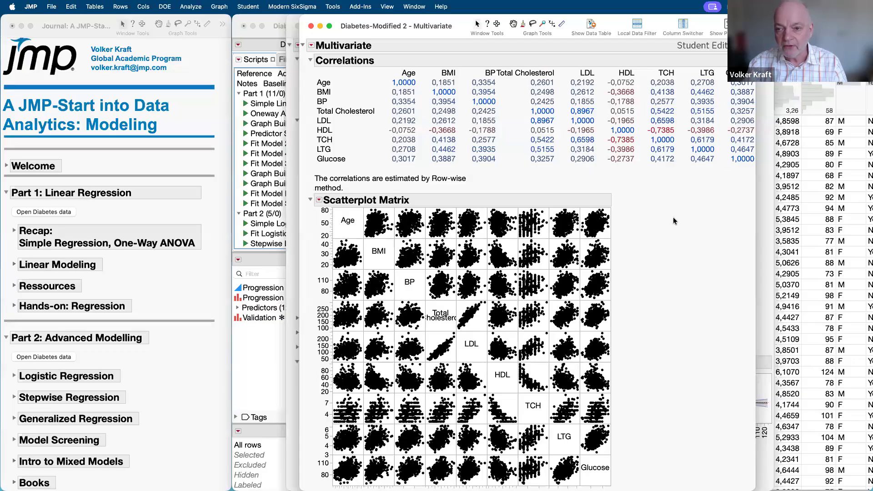
mouse_move(636, 241)
left_mouse_down()
mouse_move(550, 177)
mouse_move(303, 228)
mouse_move(737, 291)
mouse_move(643, 201)
left_mouse_up()
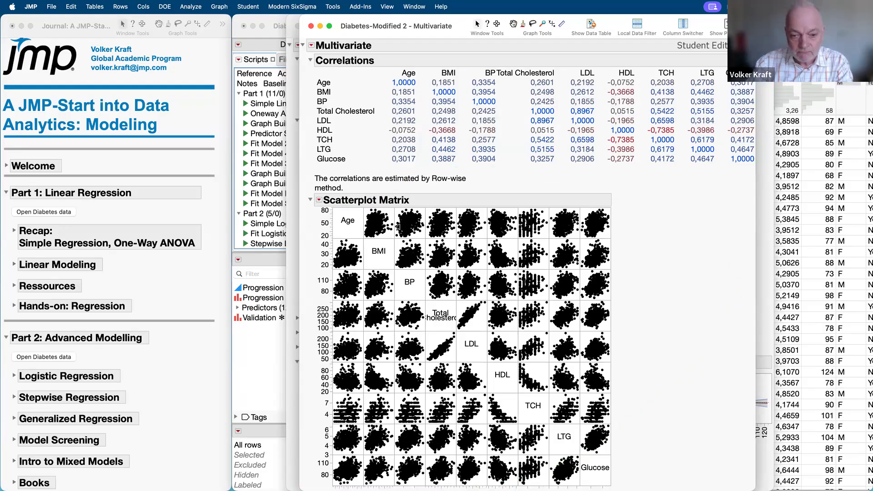
Show shaded density ellipses in the Scatterplot Matrix and hide the data points
left_click(319, 200)
left_click(346, 239)
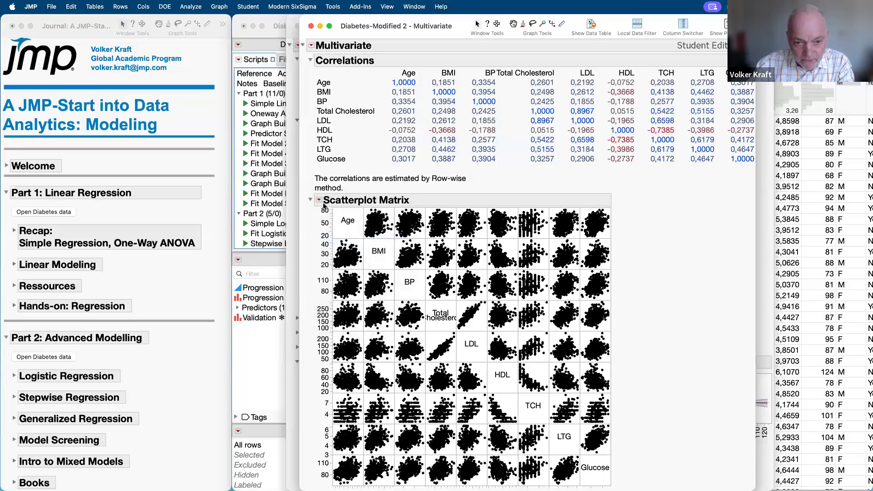
left_click(319, 198)
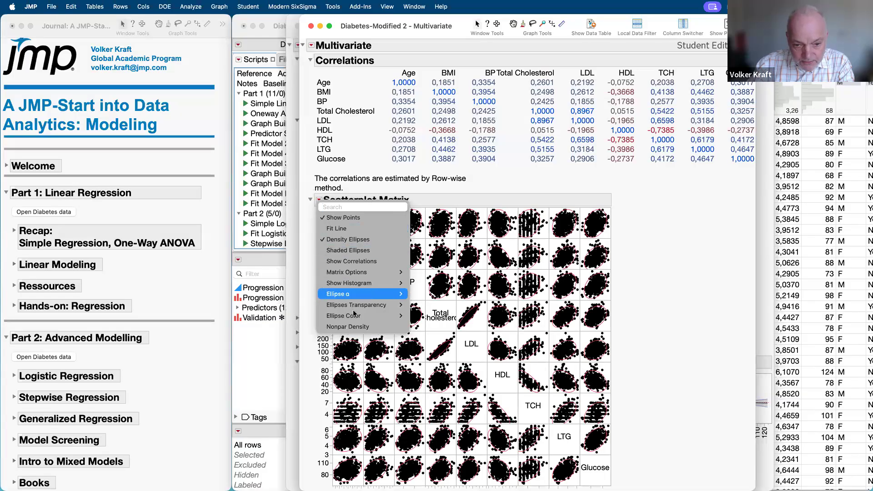
mouse_move(355, 313)
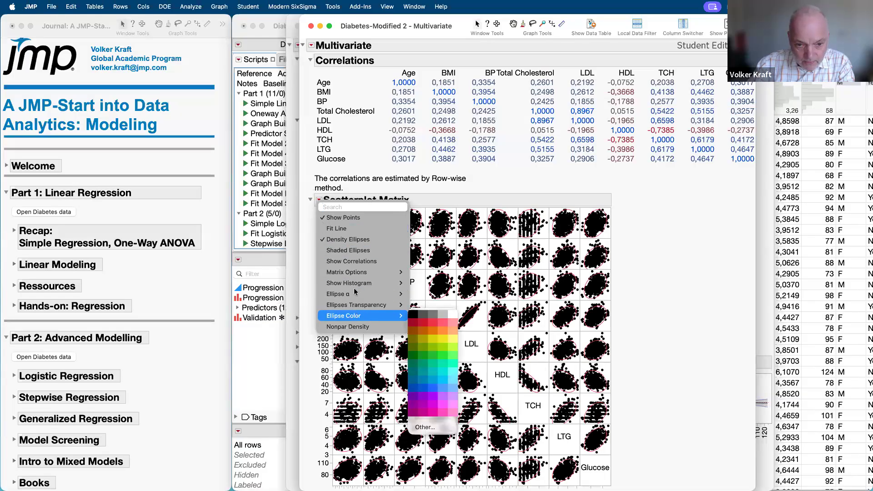
left_click(365, 251)
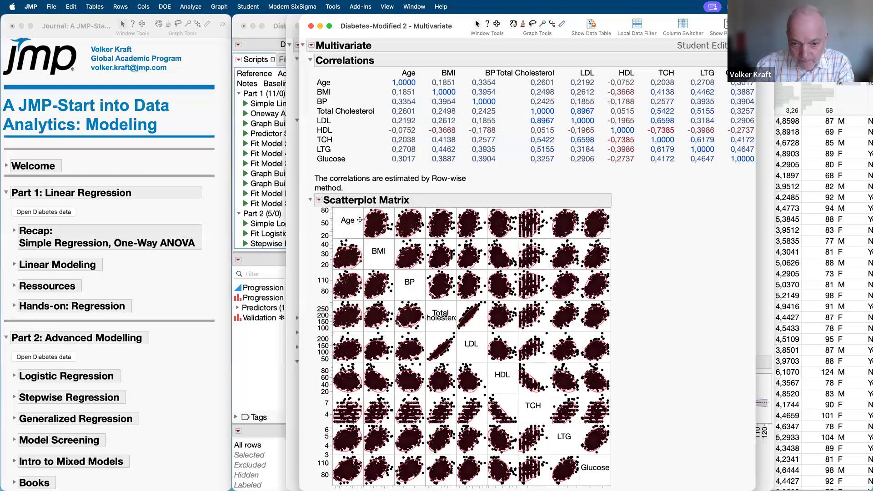
left_click(320, 201)
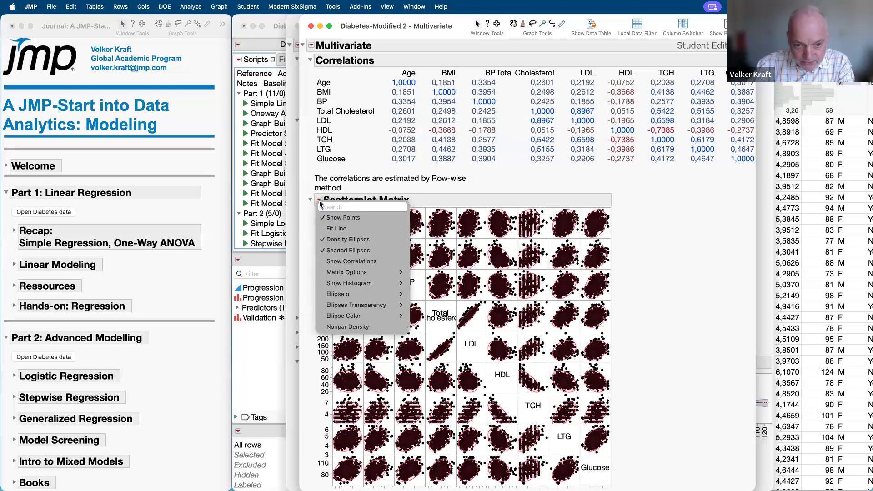
left_click(342, 217)
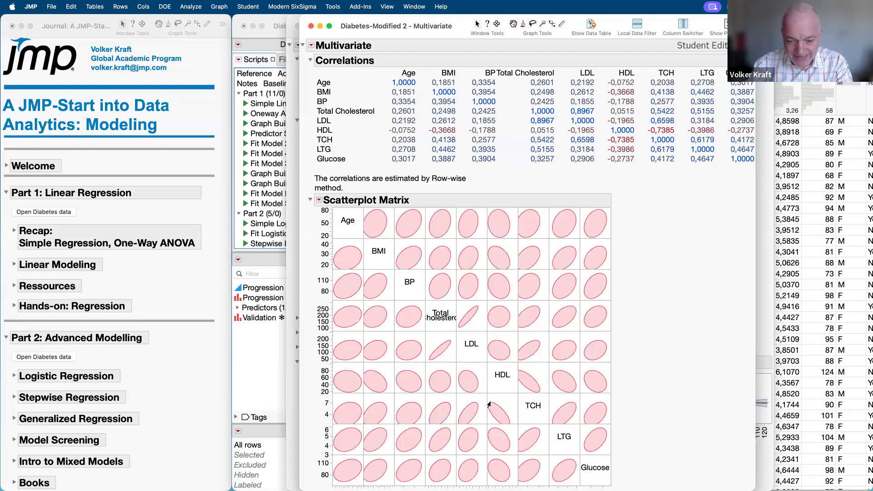
Add a heat map to the Scatterplot Matrix, review its correlation colors, and close the Multivariate report
left_click(318, 200)
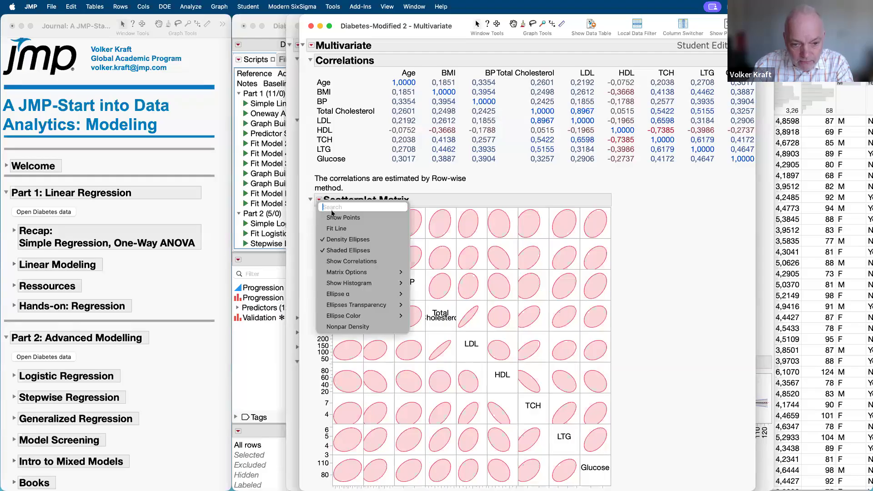
mouse_move(382, 272)
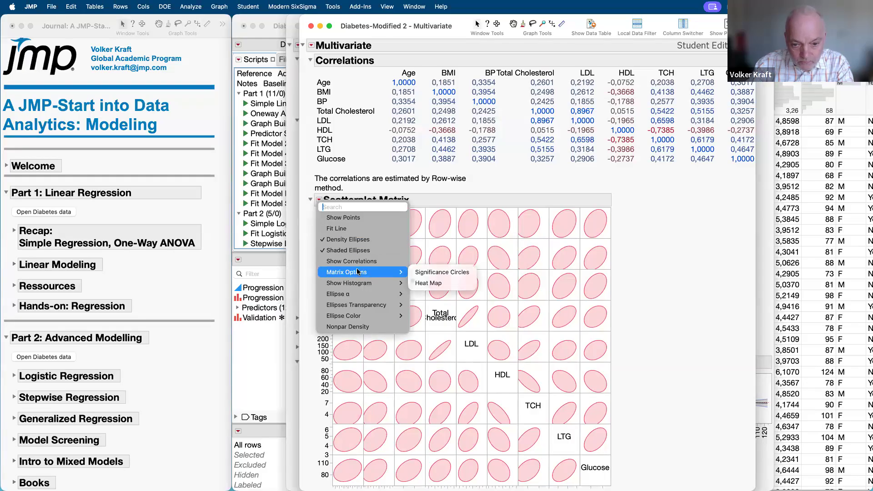
left_click(438, 282)
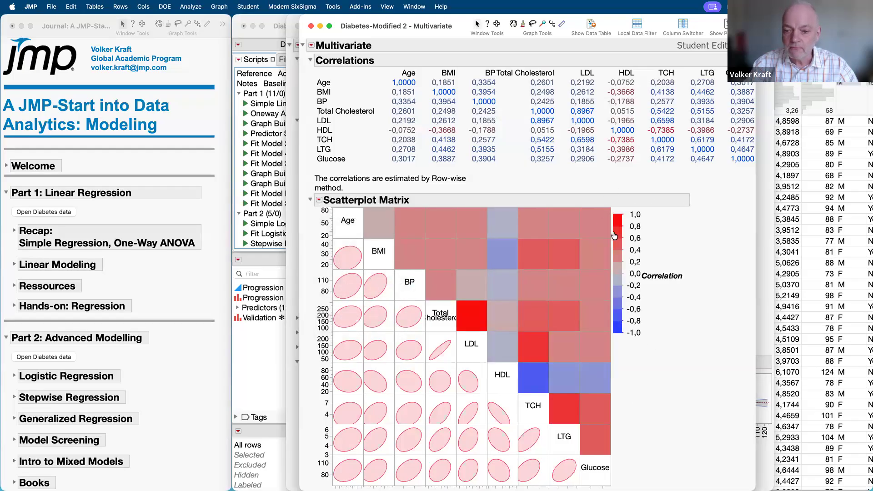
mouse_move(711, 230)
left_mouse_down()
mouse_move(604, 225)
mouse_move(660, 224)
left_mouse_up()
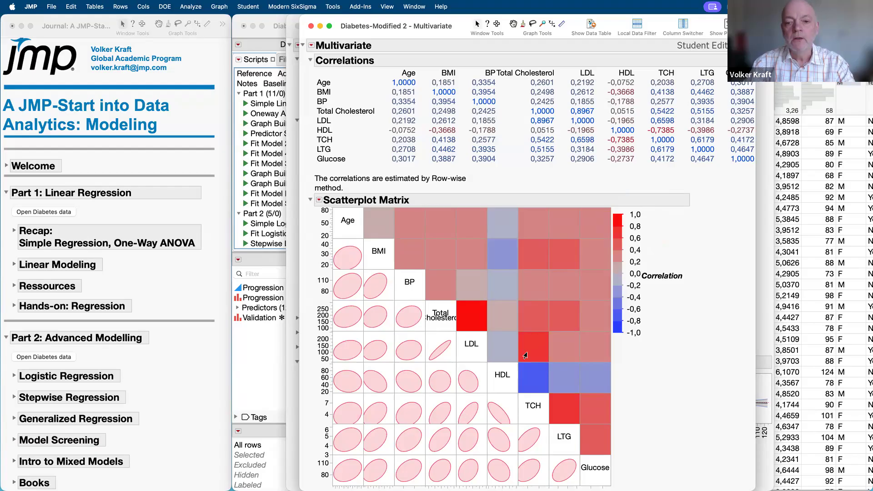
left_click(311, 26)
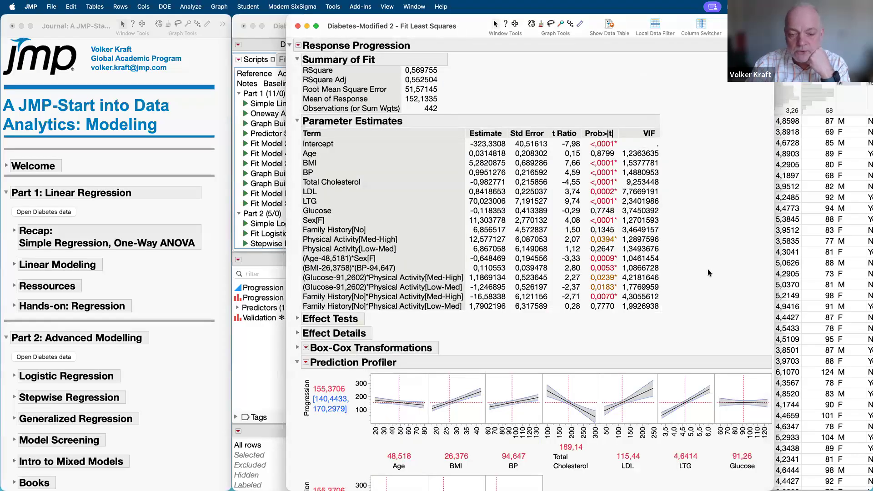
Explore the Total Cholesterol effect in the Prediction Profiler, moving it to about 130,8 and then to about 207,7
scroll(708, 269, "down", 4)
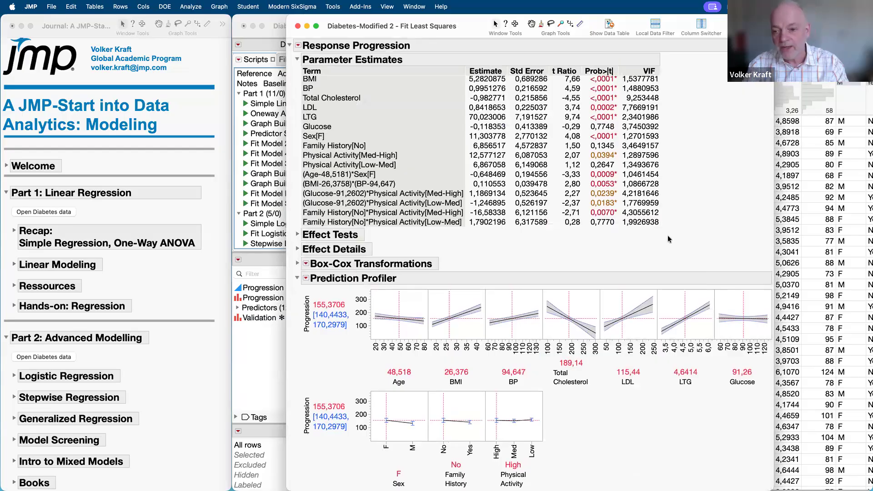
mouse_move(668, 236)
left_mouse_down()
mouse_move(687, 191)
mouse_move(634, 53)
mouse_move(667, 263)
left_mouse_up()
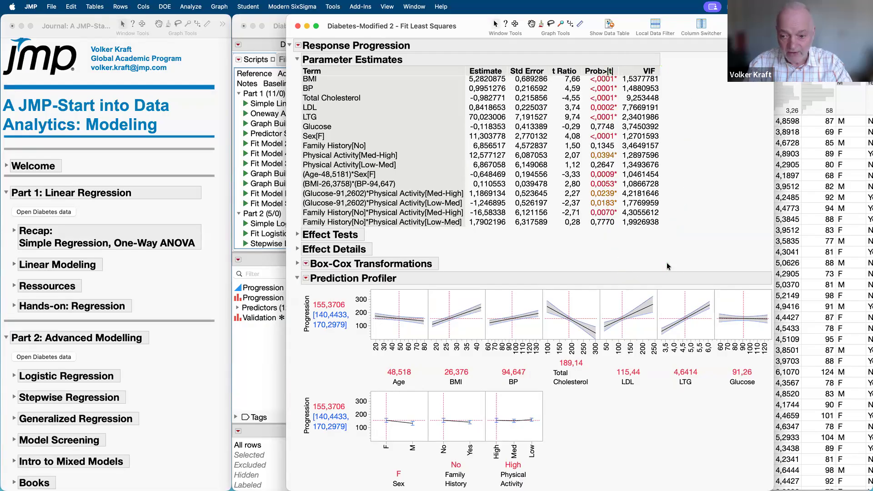
mouse_move(512, 252)
left_mouse_down()
mouse_move(449, 241)
mouse_move(314, 309)
mouse_move(313, 436)
mouse_move(716, 459)
mouse_move(792, 319)
mouse_move(479, 258)
left_mouse_up()
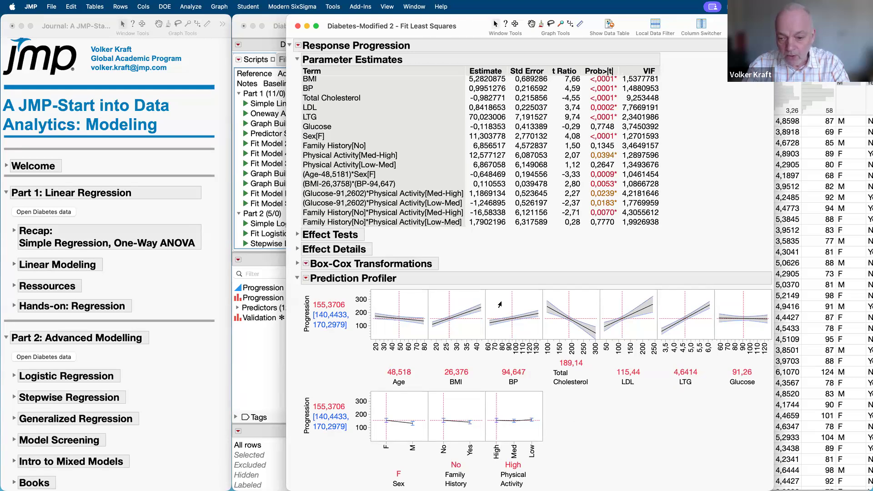
left_click(564, 309)
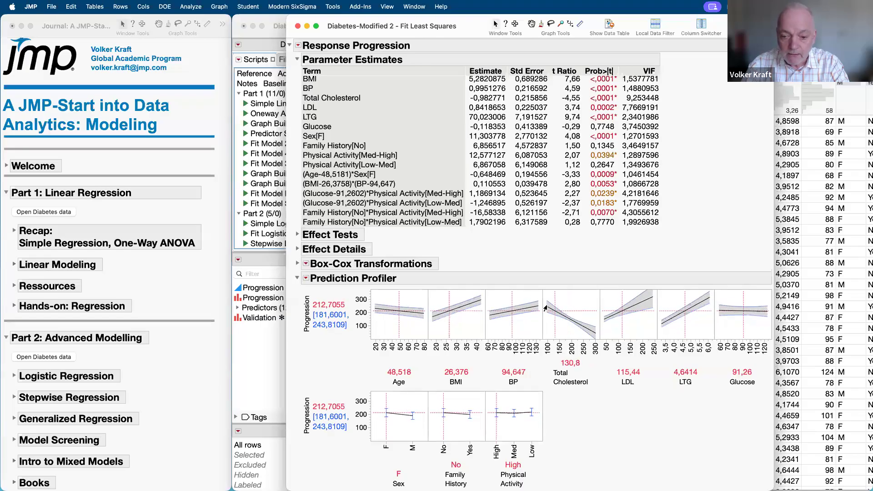
mouse_move(588, 329)
left_mouse_down()
mouse_move(563, 313)
mouse_move(552, 313)
mouse_move(587, 330)
mouse_move(547, 317)
mouse_move(569, 315)
mouse_move(572, 331)
left_mouse_up()
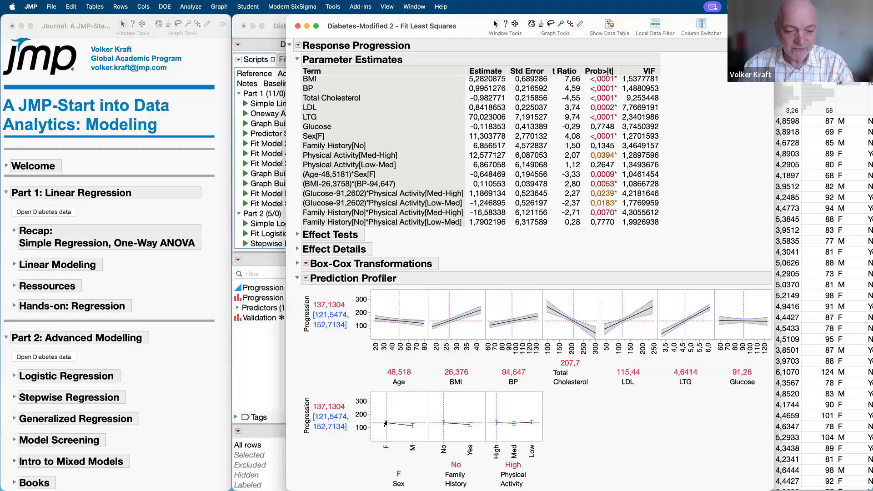
In the Prediction Profiler, switch Sex to M and back to F, and try Physical Activity at Low and Med before returning to Low
left_click(410, 414)
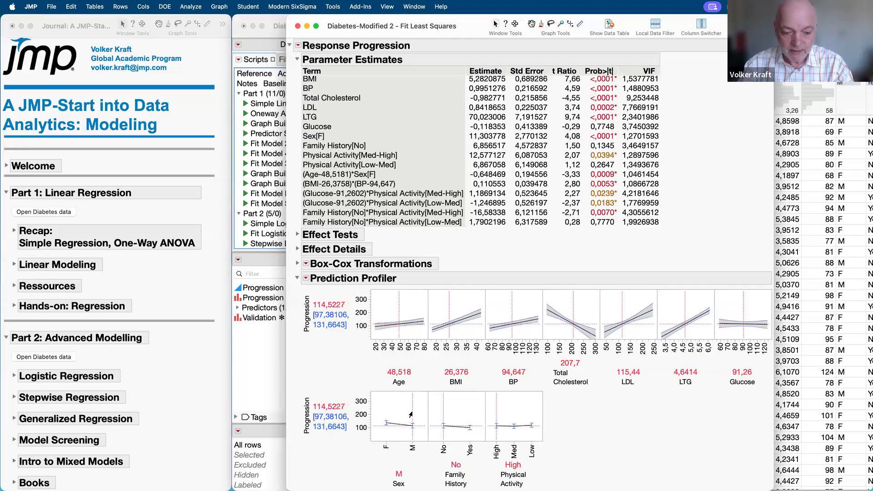
left_click(383, 410)
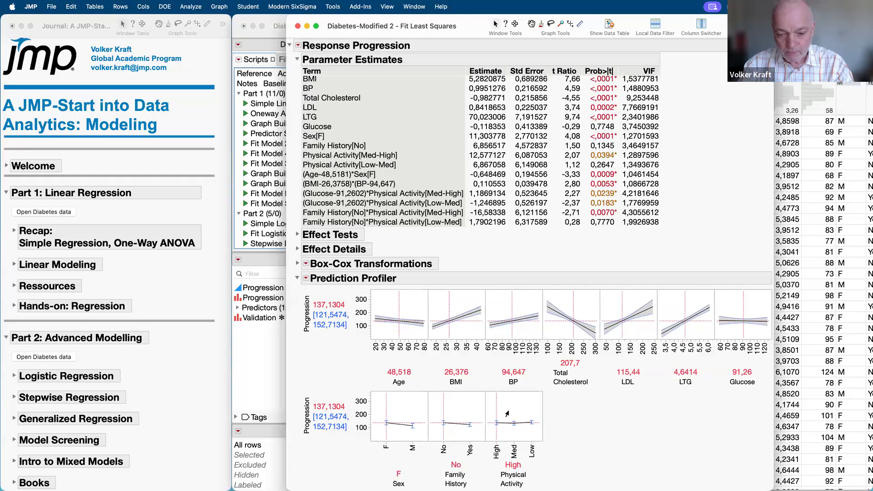
left_click(528, 411)
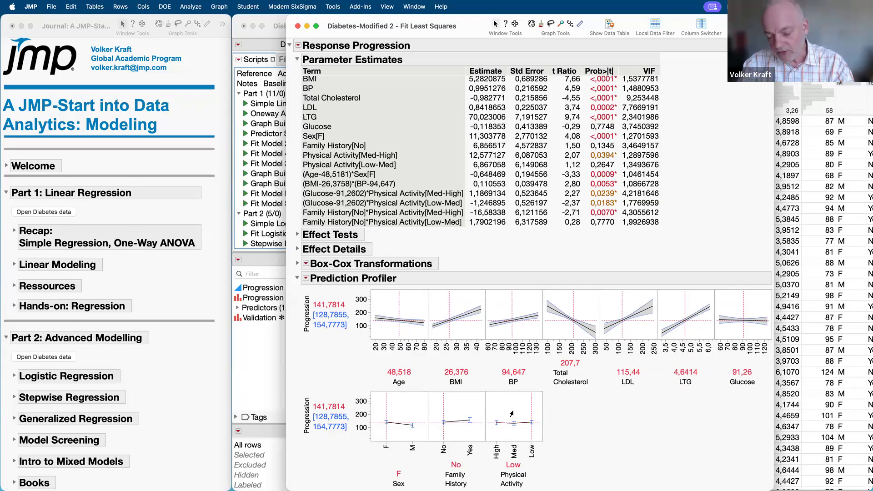
left_click(512, 415)
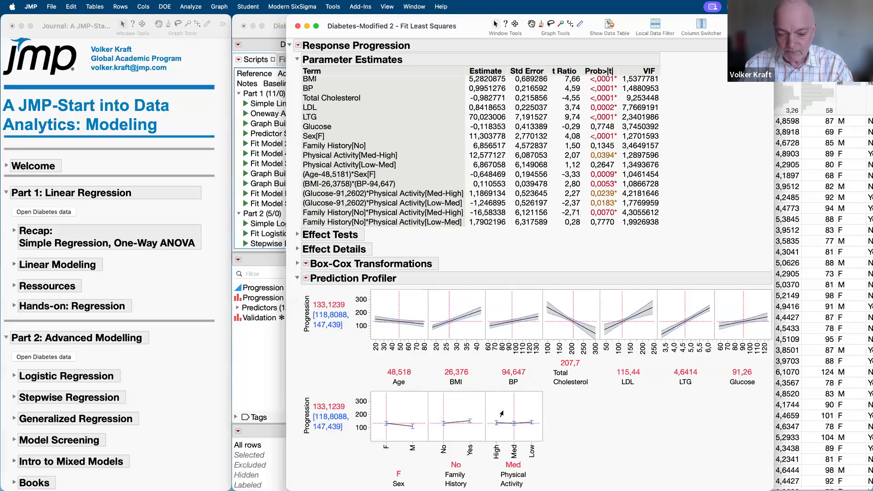
left_click(530, 410)
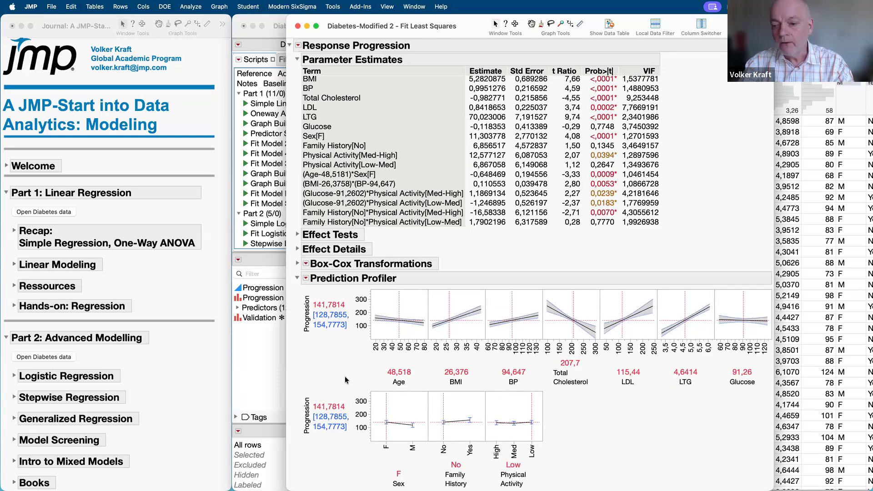
Turn on the desirability functions in the Prediction Profiler and maximize desirability
left_click(306, 278)
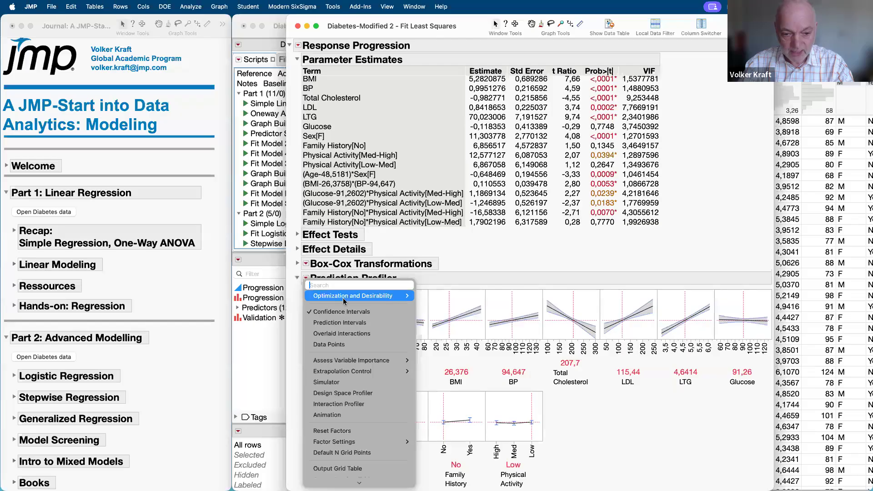
mouse_move(343, 299)
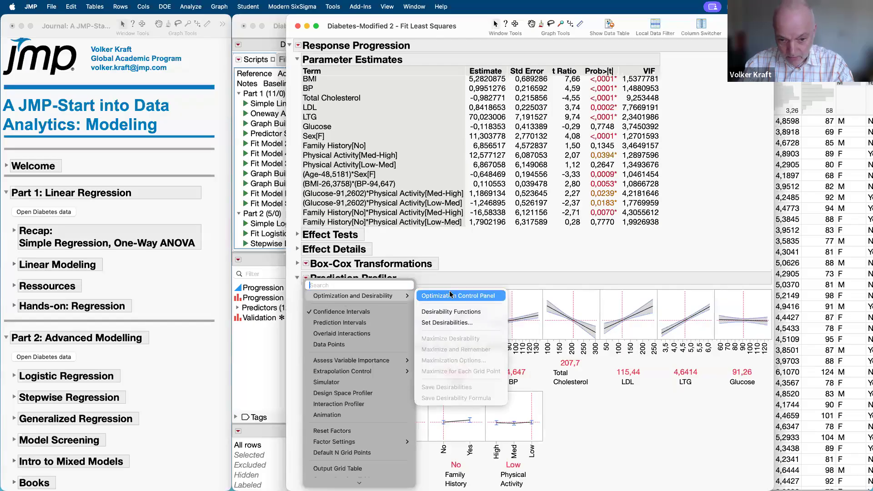
left_click(450, 312)
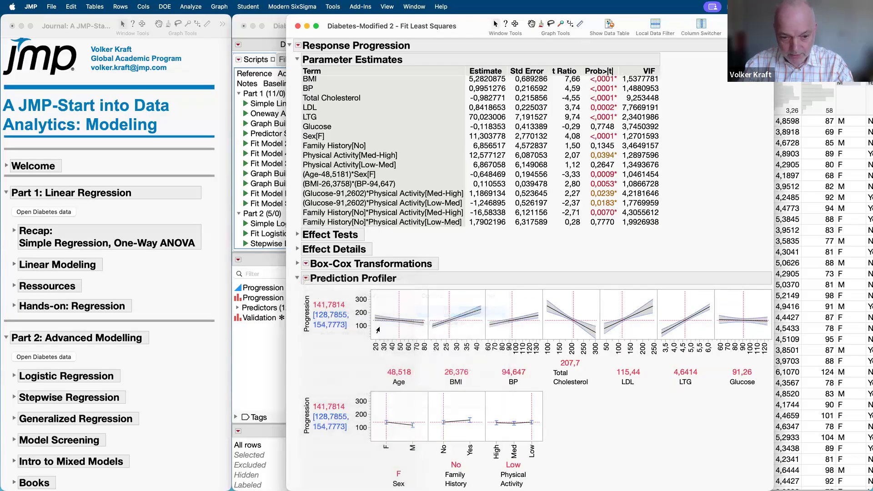
left_click(306, 279)
mouse_move(361, 296)
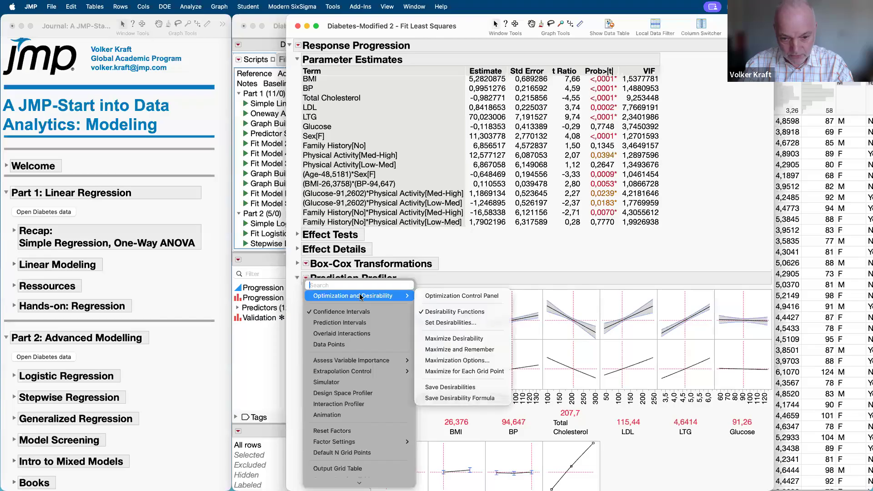
left_click(464, 339)
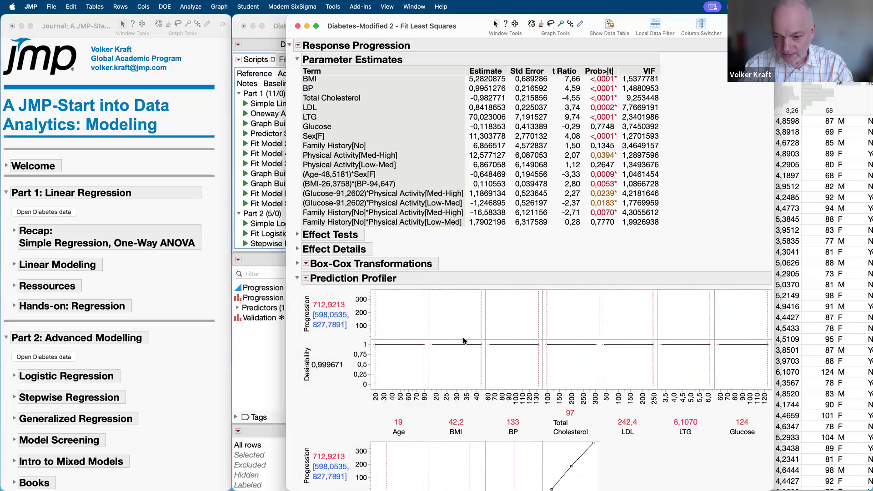
Hide the desirability functions and rescale the profiler's Progression axis to cover values from 200 to 800
left_click(304, 278)
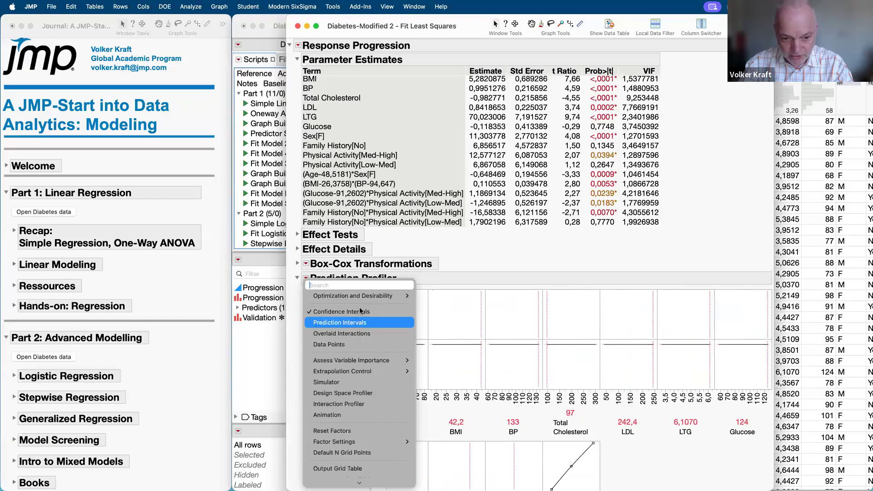
mouse_move(367, 298)
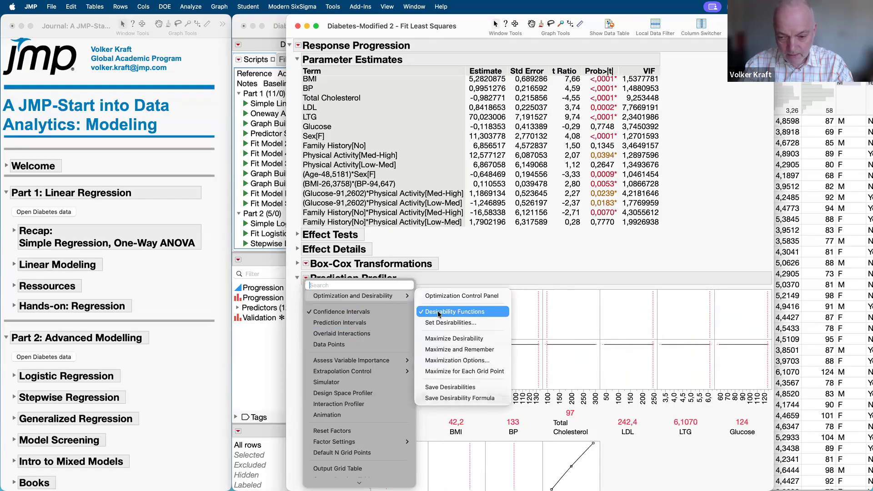
left_click(438, 312)
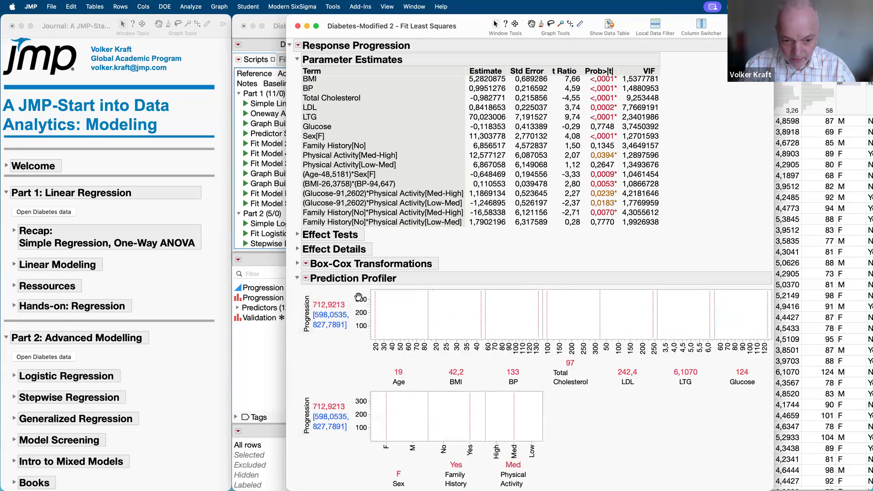
left_click_drag(359, 296, 359, 341)
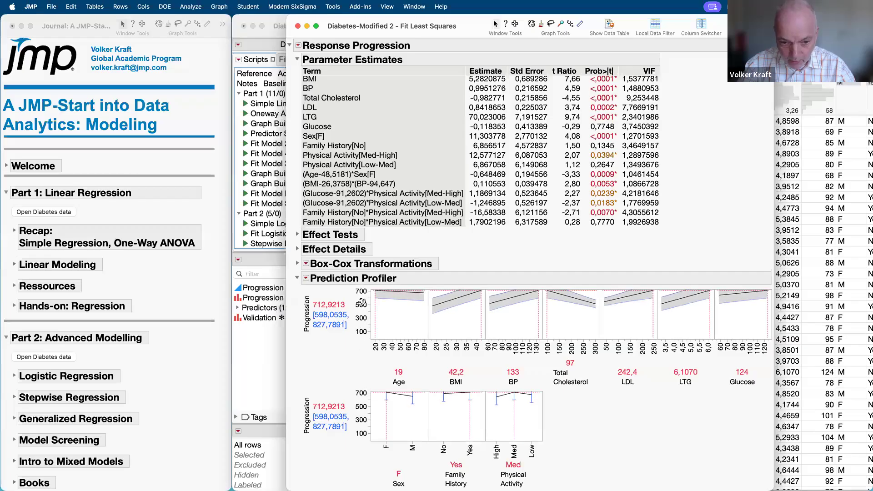
left_click_drag(363, 291, 363, 308)
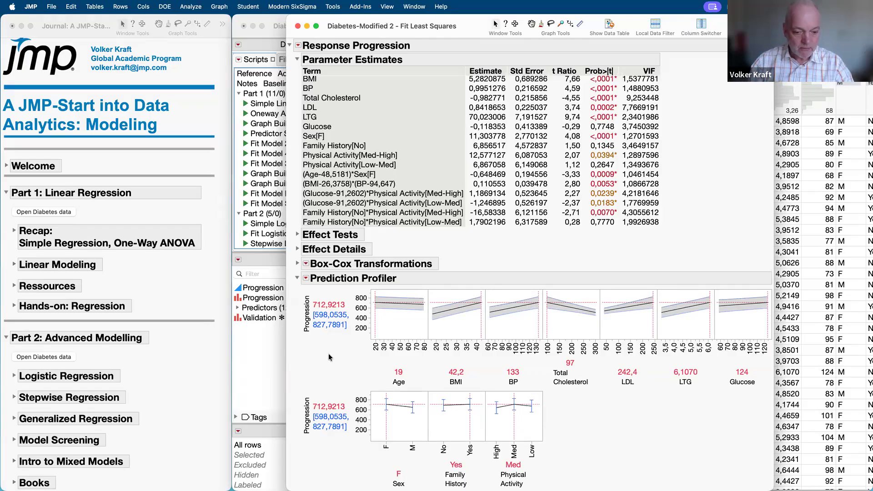
mouse_move(329, 357)
left_mouse_down()
mouse_move(311, 358)
mouse_move(307, 273)
mouse_move(357, 318)
mouse_move(291, 345)
left_mouse_up()
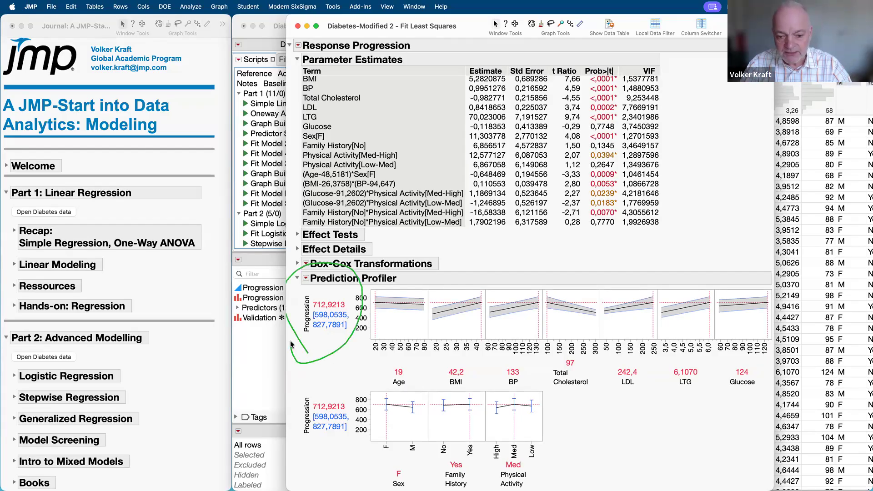
left_click_drag(315, 387, 366, 341)
mouse_move(462, 247)
left_mouse_down()
mouse_move(481, 297)
mouse_move(495, 279)
left_mouse_up()
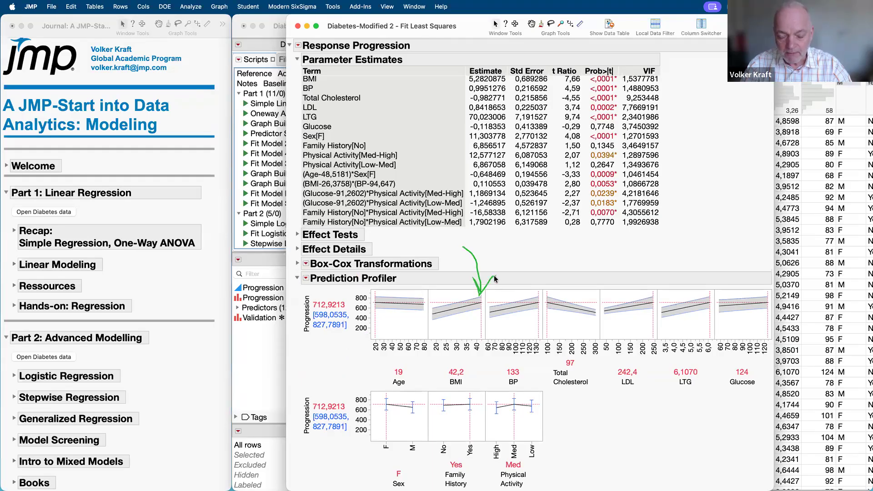
left_click_drag(517, 246, 540, 287)
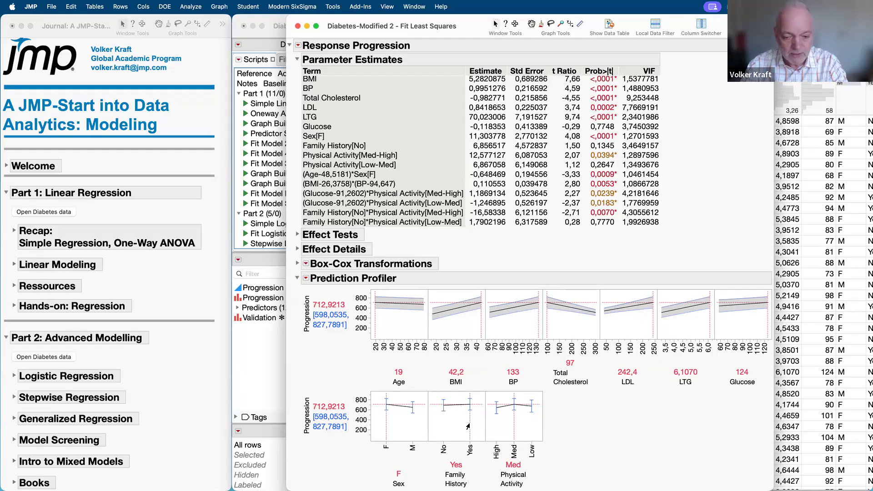
Try Family History at No in the Prediction Profiler and return it to Yes
left_click(442, 427)
left_click(469, 425)
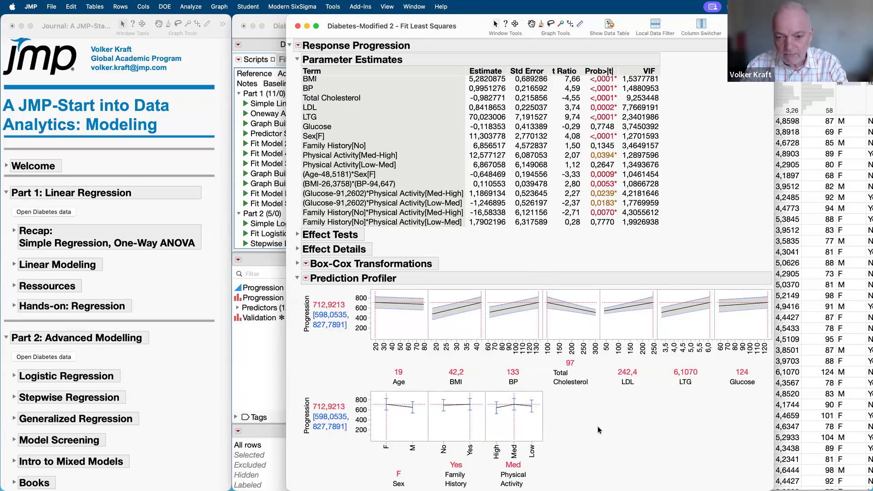
Rescale the Progression Actual axis of the Actual by Predicted Plot to fit the data points, and minimize the report
scroll(599, 429, "up", 10)
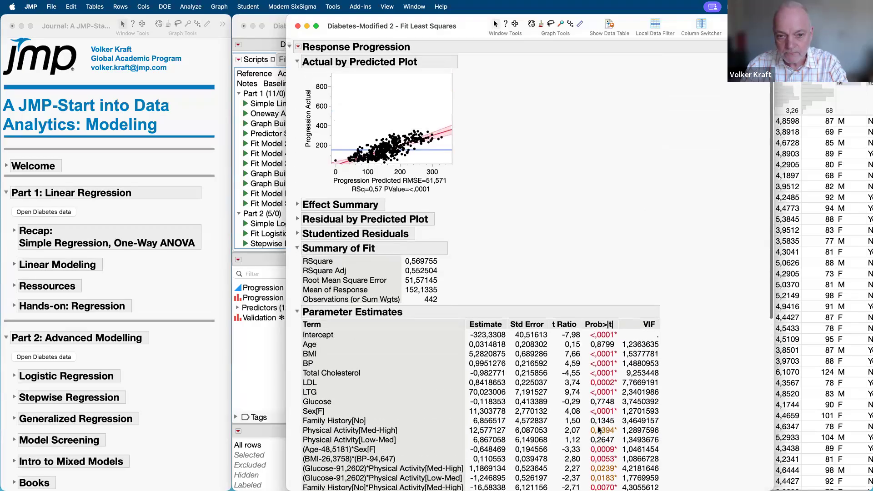
left_click_drag(320, 83, 337, 26)
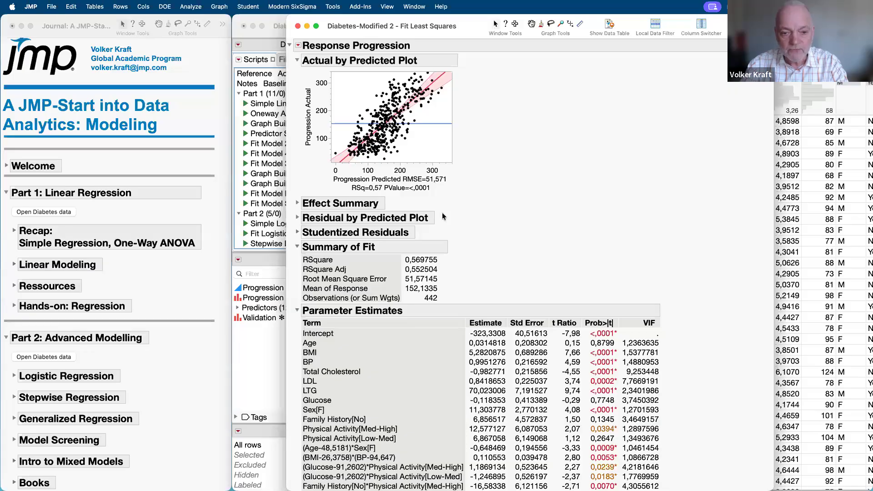
left_click(307, 28)
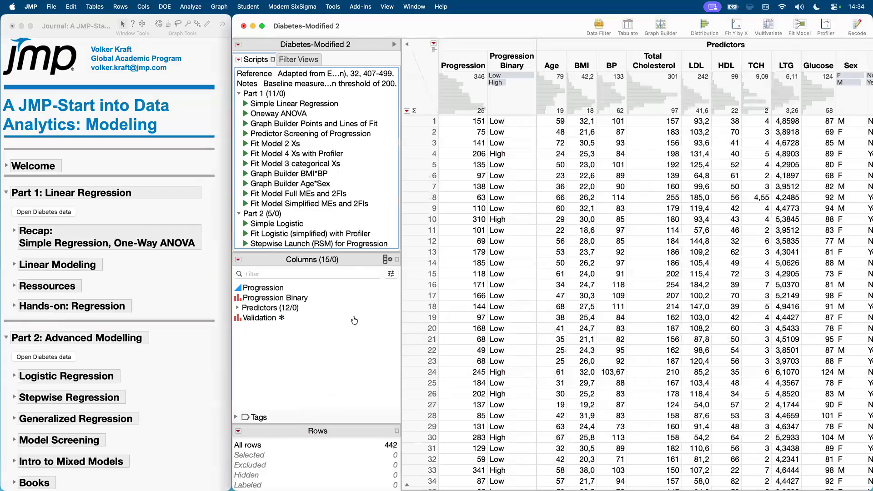
Look through the Part 2 scripts and expand the journal's Stepwise Regression section to review its notes
scroll(342, 200, "down", 2)
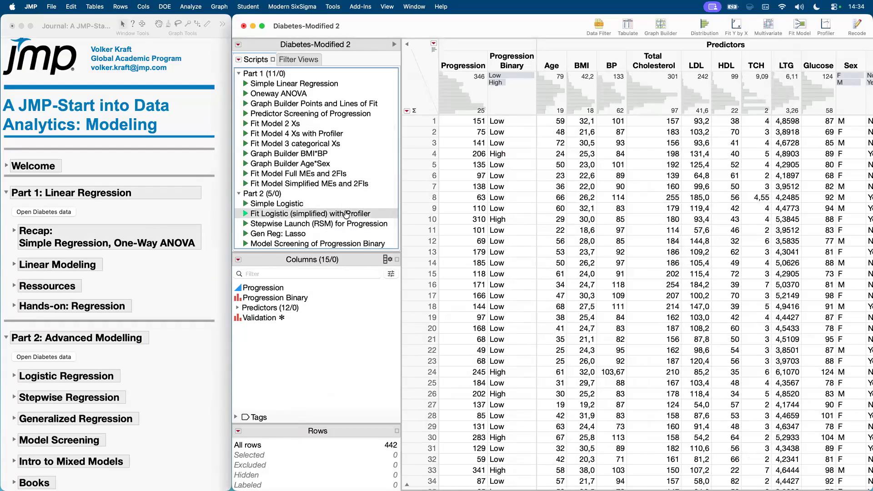
left_click(158, 378)
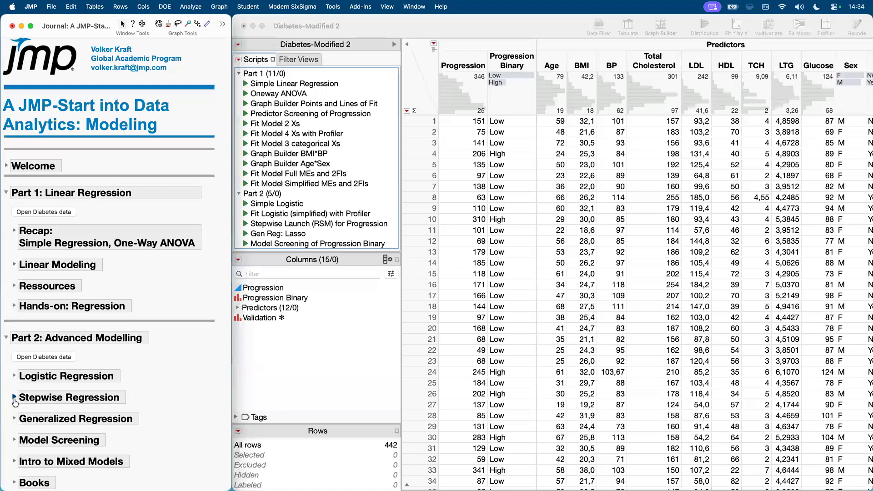
left_click(14, 398)
scroll(78, 421, "down", 10)
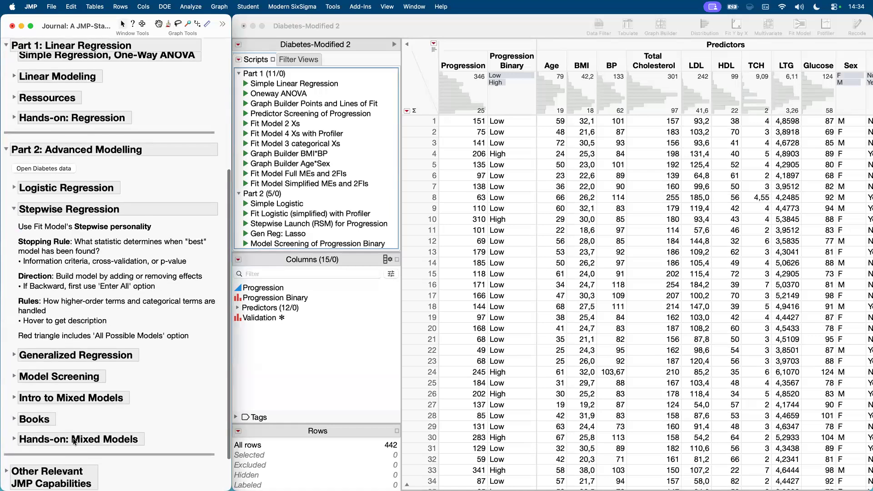
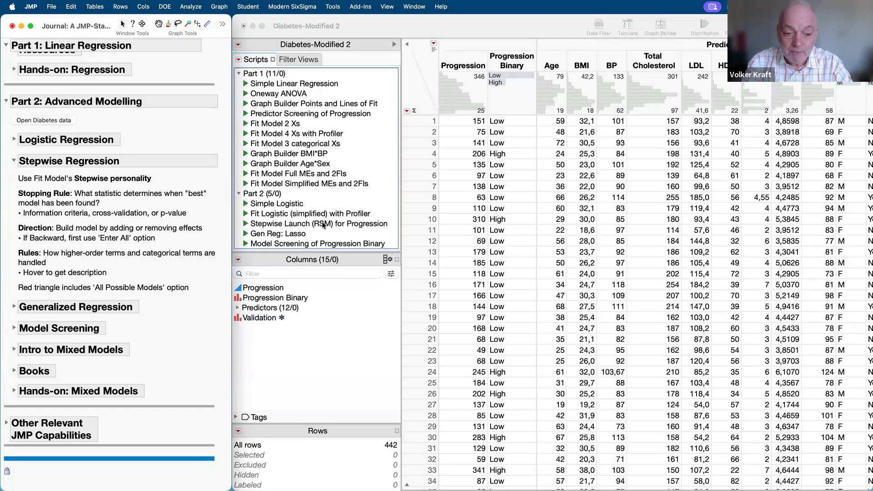
Run the Fit Model Simplified MEs and 2FIs script and relaunch the analysis from its report
left_click(245, 186)
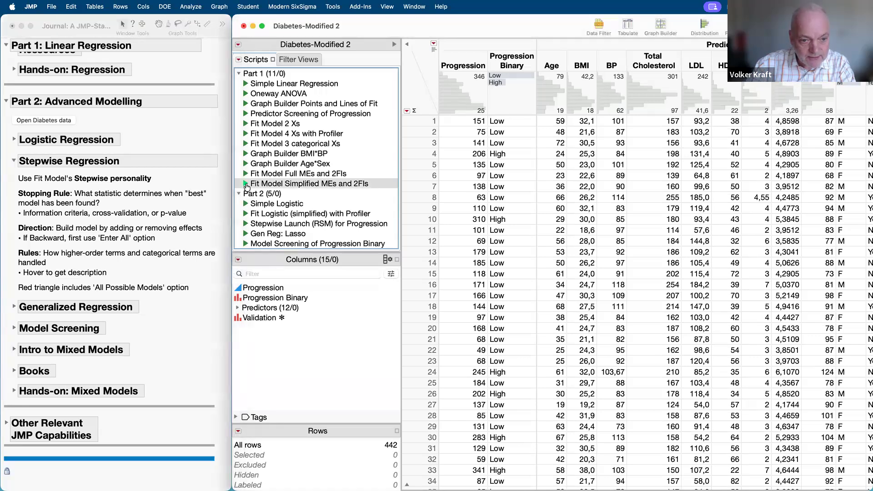
left_click(246, 187)
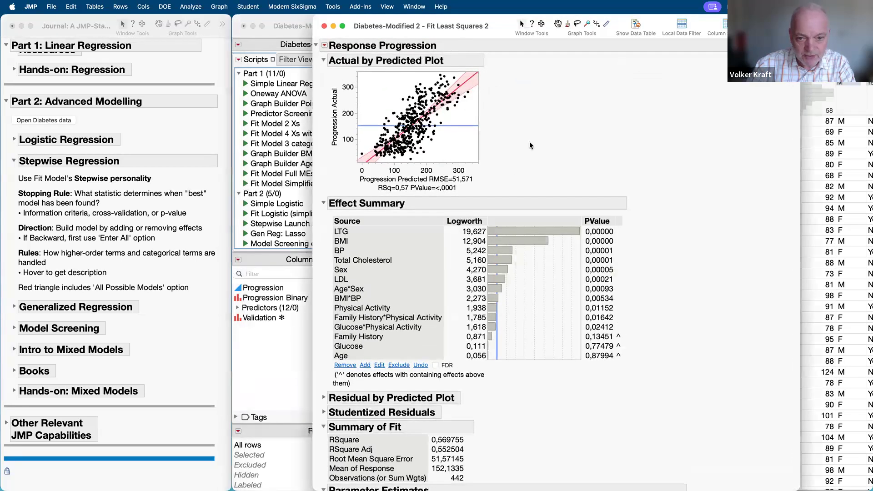
left_click(324, 45)
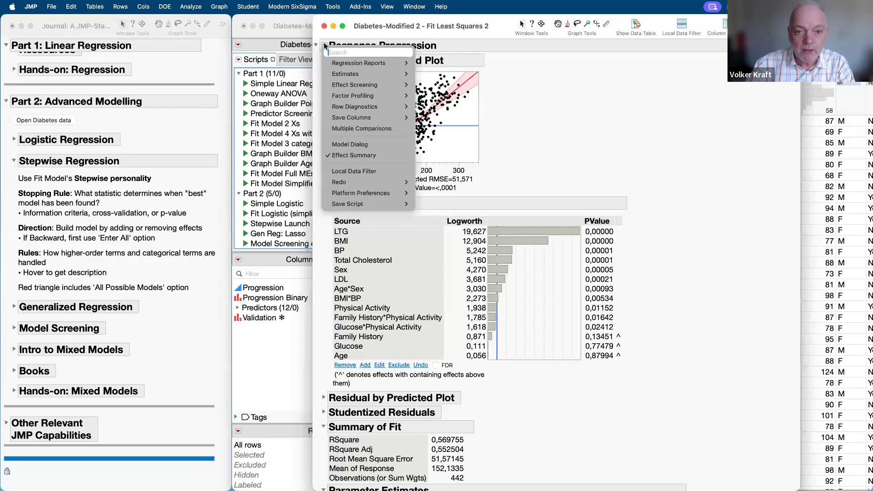
mouse_move(365, 182)
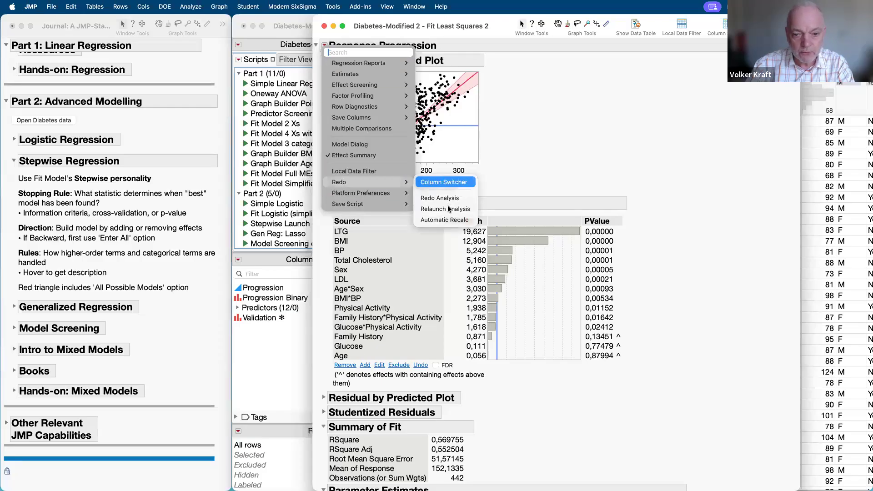
left_click(449, 209)
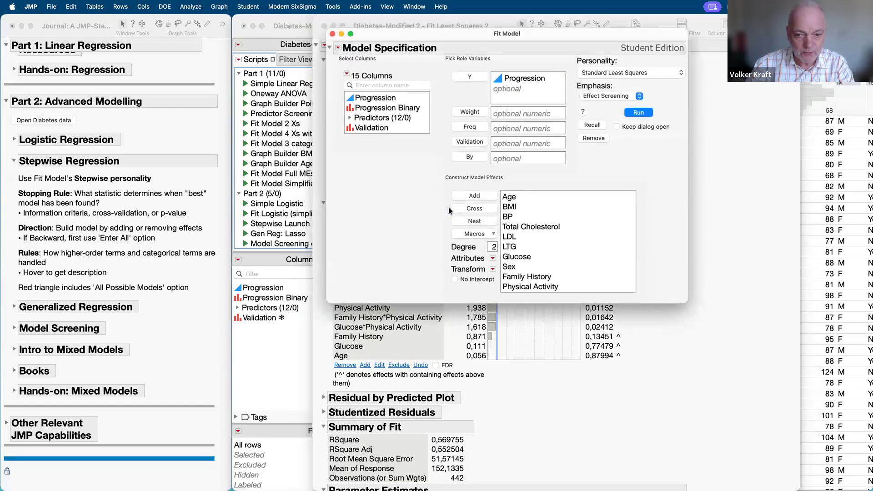
Enlarge the Fit Model window to view the full list of model effects, and close it along with the report
left_click_drag(585, 293, 590, 363)
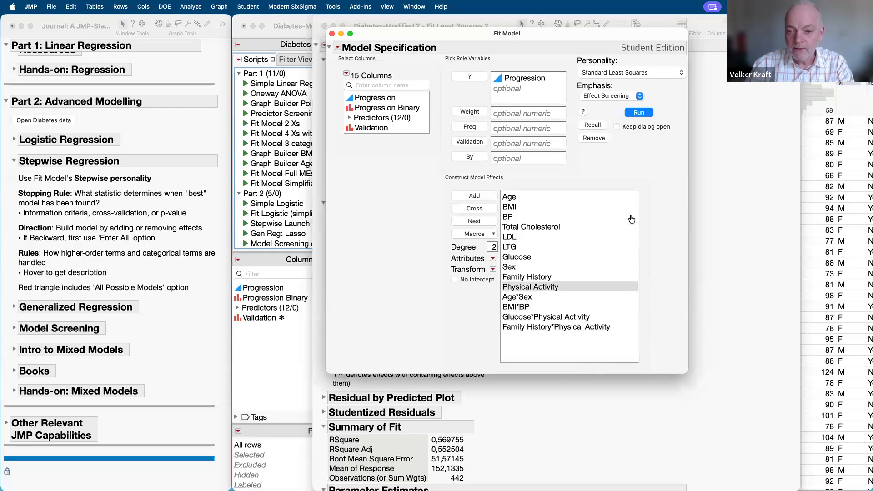
mouse_move(642, 167)
left_mouse_down()
mouse_move(448, 317)
mouse_move(457, 340)
mouse_move(485, 364)
mouse_move(641, 318)
mouse_move(648, 164)
left_mouse_up()
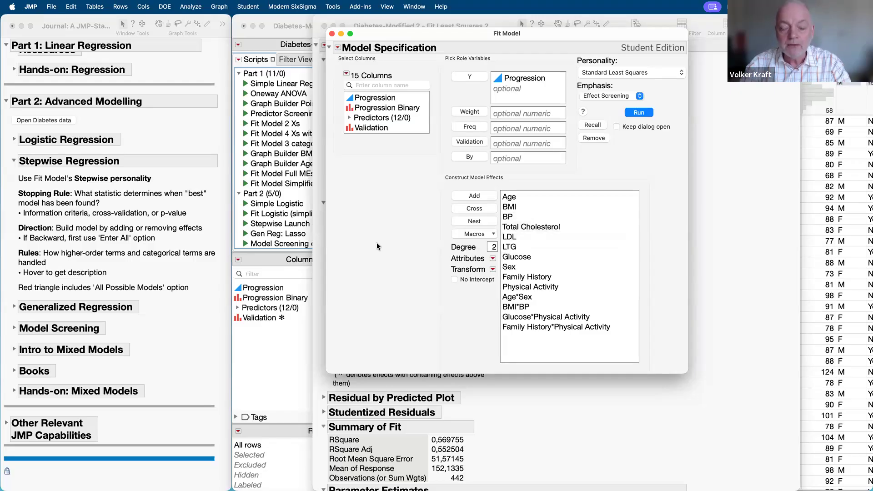
left_click(332, 33)
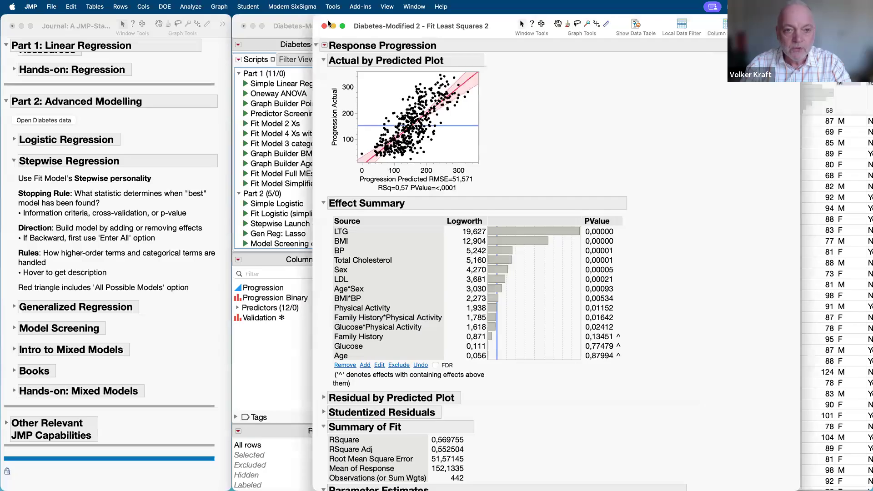
left_click(325, 26)
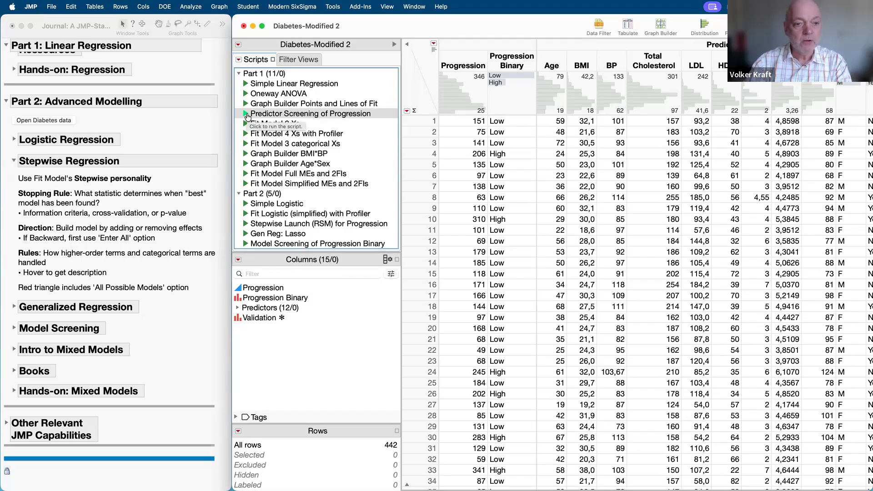
Run Predictor Screening with Progression as the response and the whole Predictors group as X
left_click(193, 10)
mouse_move(250, 114)
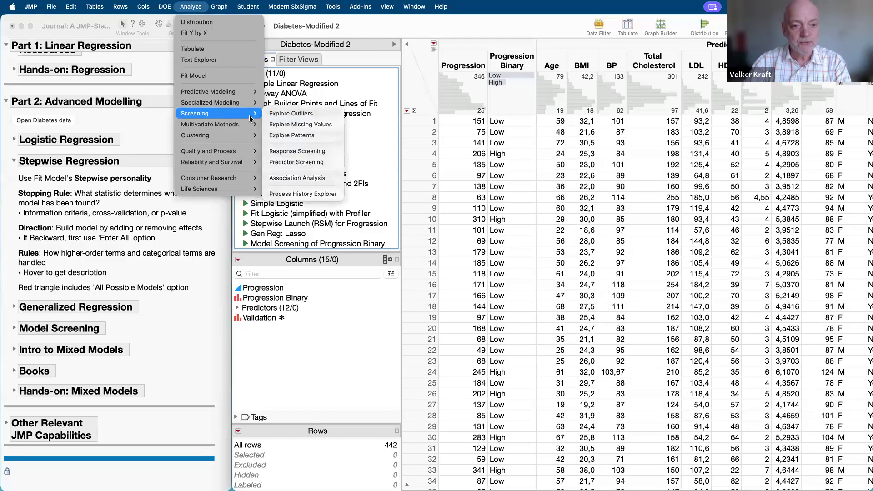
left_click(304, 164)
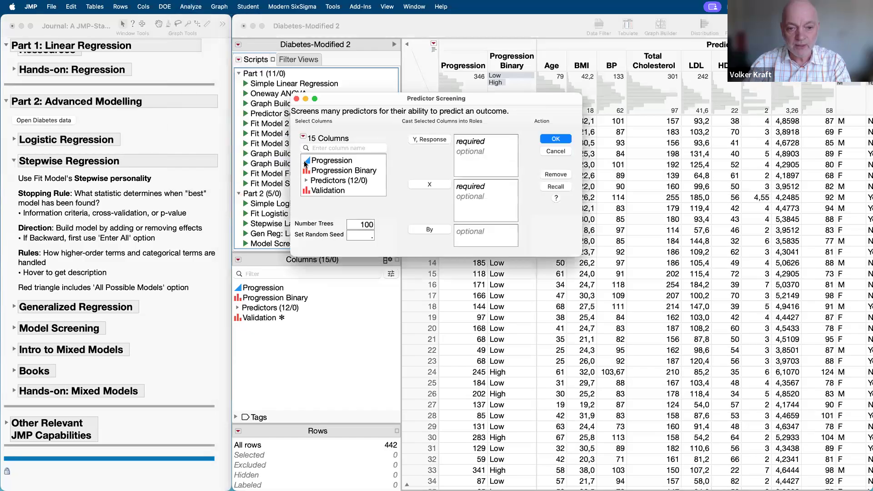
left_click(332, 161)
left_click(444, 143)
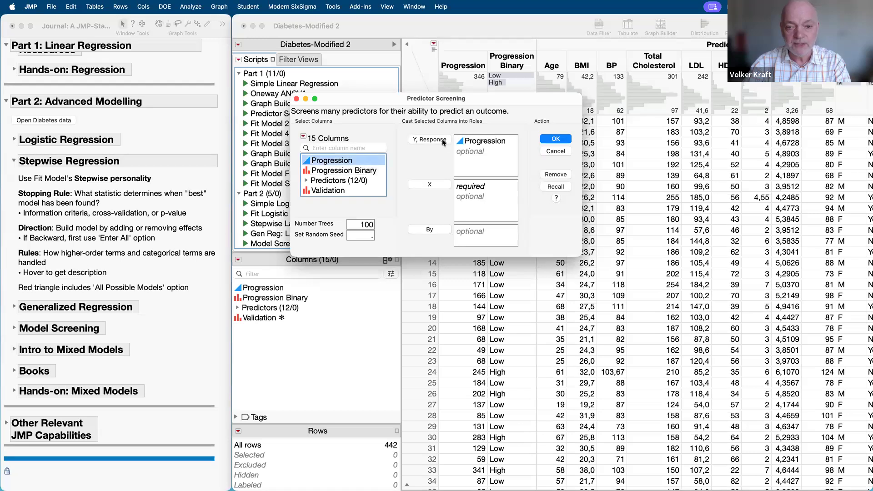
left_click(331, 181)
left_click(428, 186)
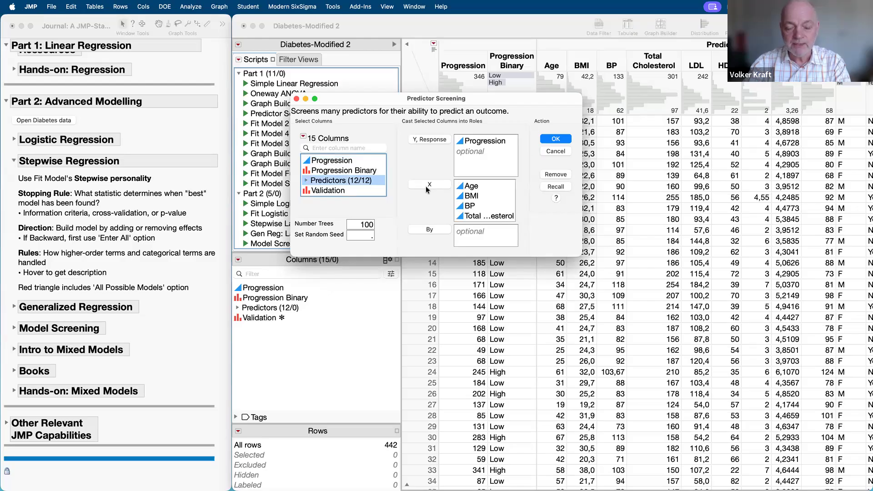
left_click(555, 140)
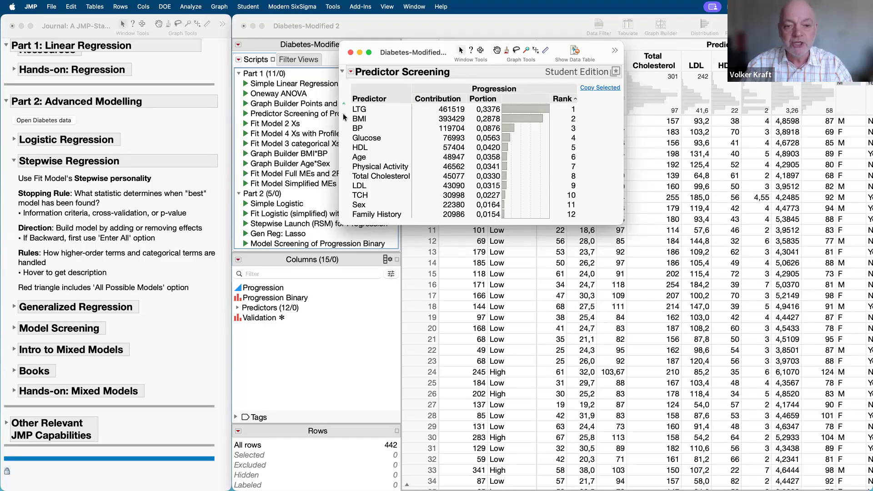
Review the predictor ranking from LTG down to Family History, and close the Predictor Screening report
mouse_move(344, 113)
left_mouse_down()
mouse_move(354, 125)
mouse_move(347, 110)
left_mouse_up()
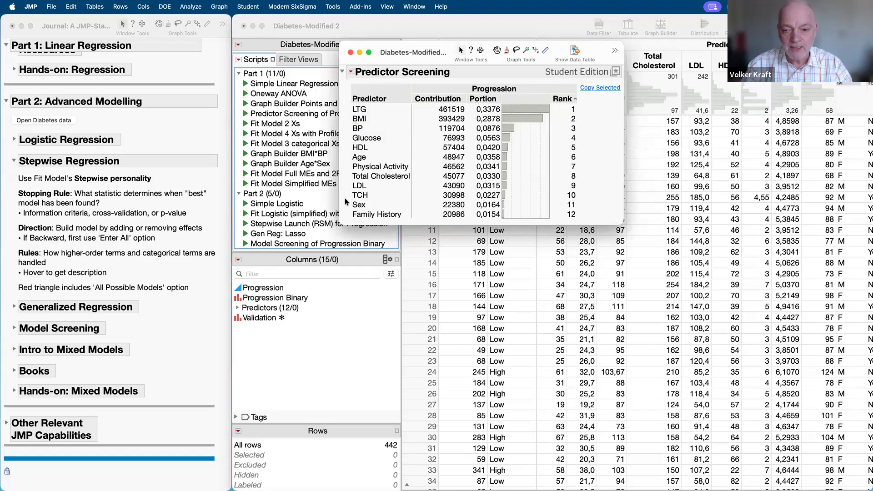
mouse_move(345, 210)
left_mouse_down()
mouse_move(407, 218)
mouse_move(391, 225)
mouse_move(346, 211)
left_mouse_up()
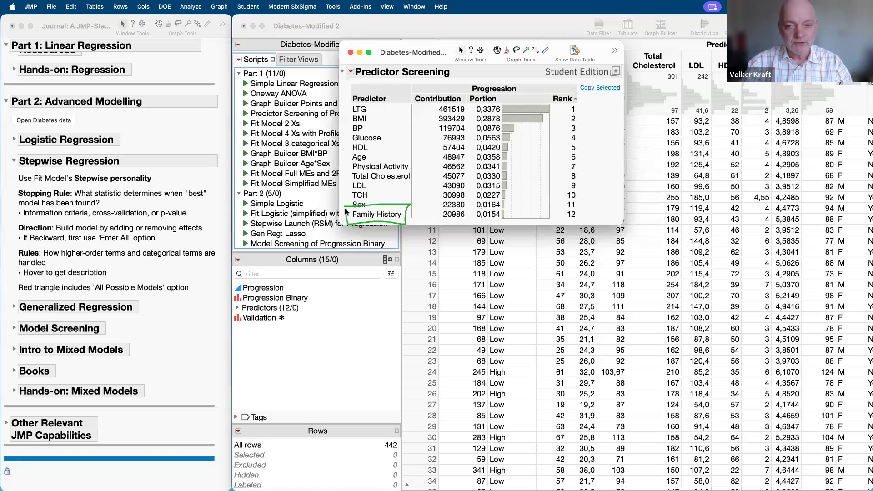
left_click(350, 53)
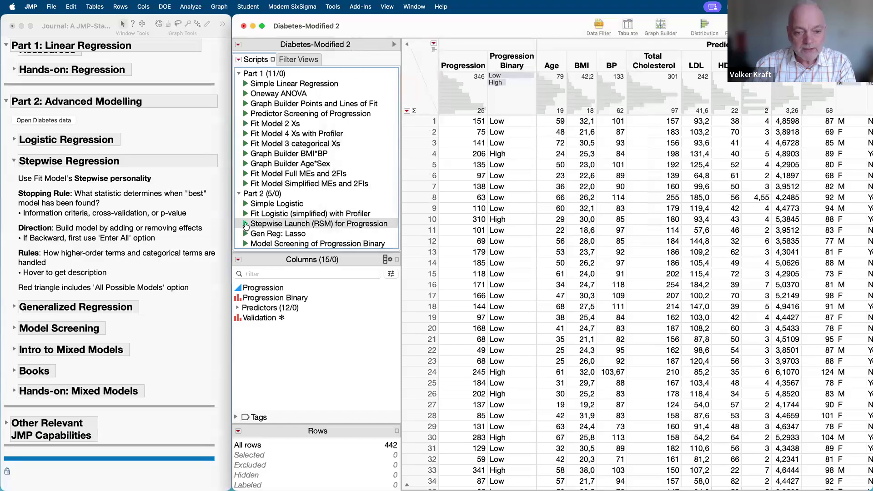
Run the Stepwise Launch (RSM) for Progression script, perform one forward selection step and check which terms were entered
left_click(245, 226)
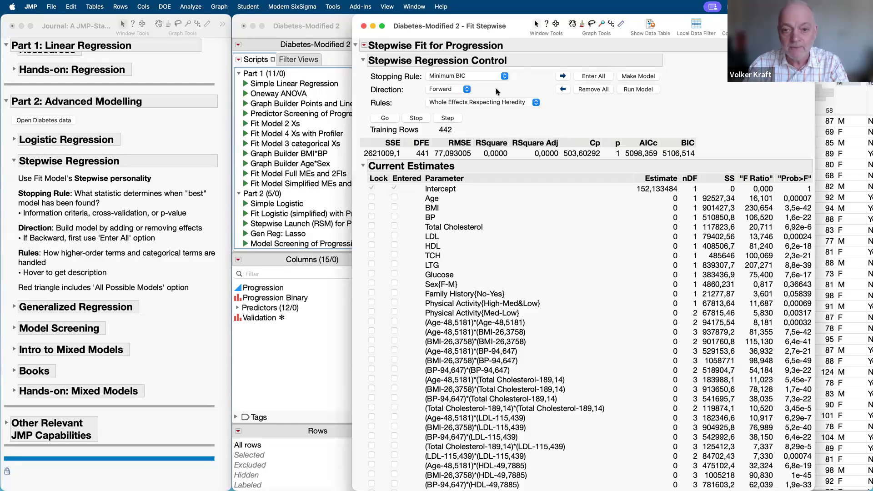
left_click_drag(421, 101, 476, 89)
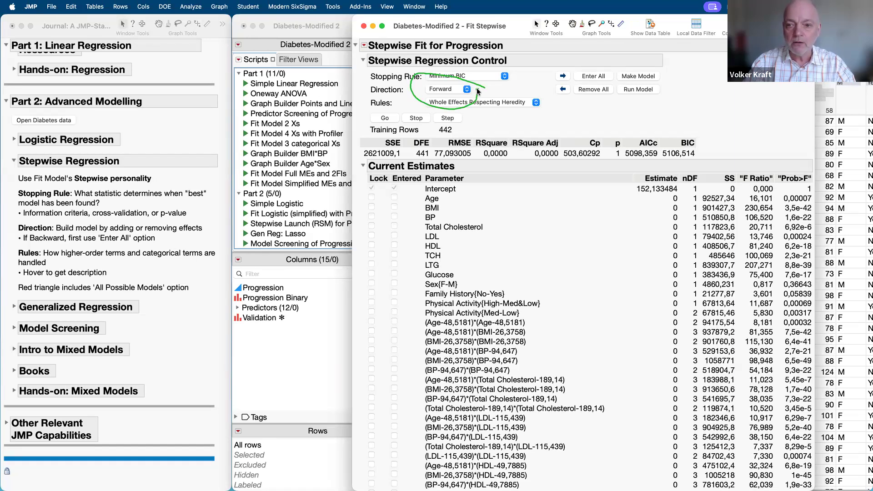
left_click(446, 119)
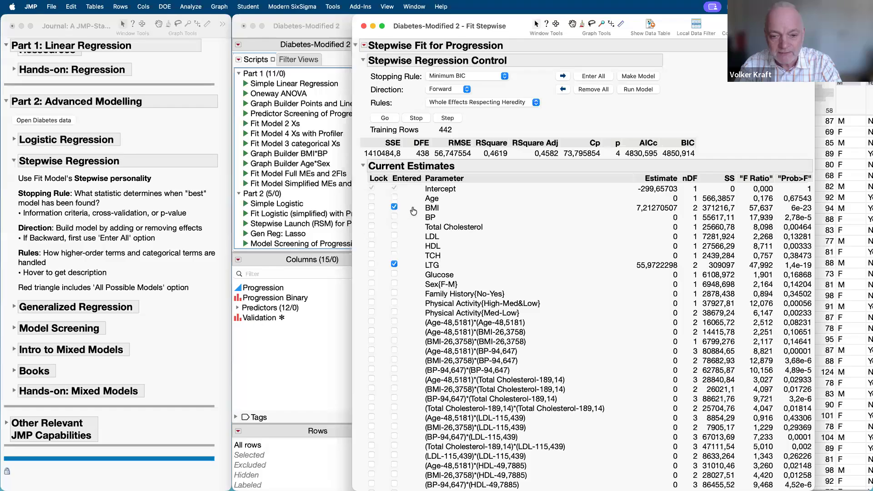
scroll(435, 303, "down", 10)
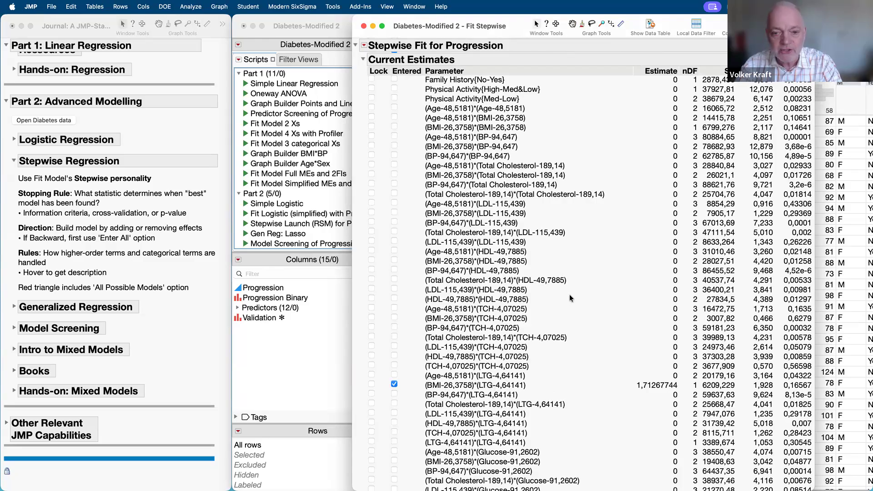
scroll(569, 294, "up", 10)
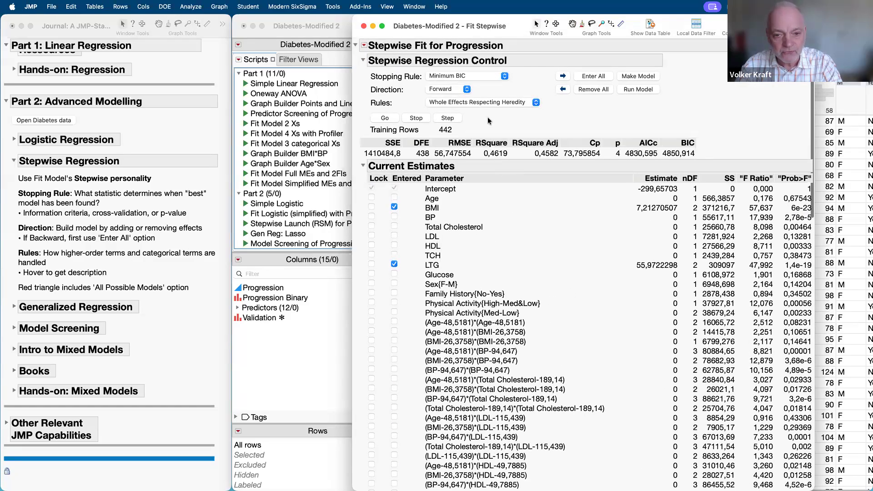
Advance the forward selection with further single steps, and let it run to completion under the Minimum BIC stopping rule
left_click(447, 119)
left_click(447, 118)
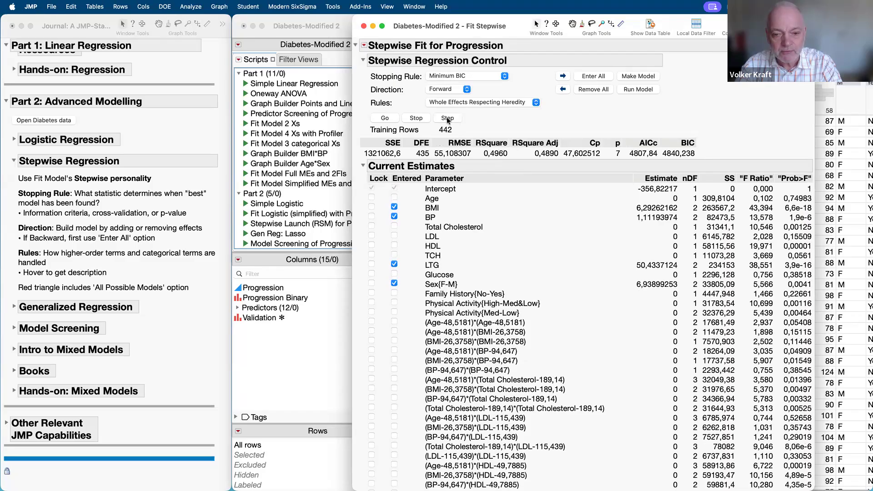
left_click(447, 118)
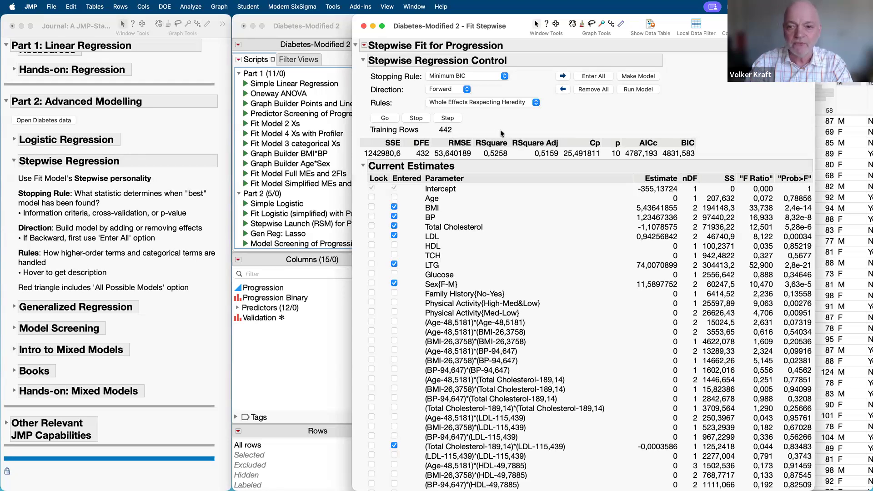
left_click(385, 118)
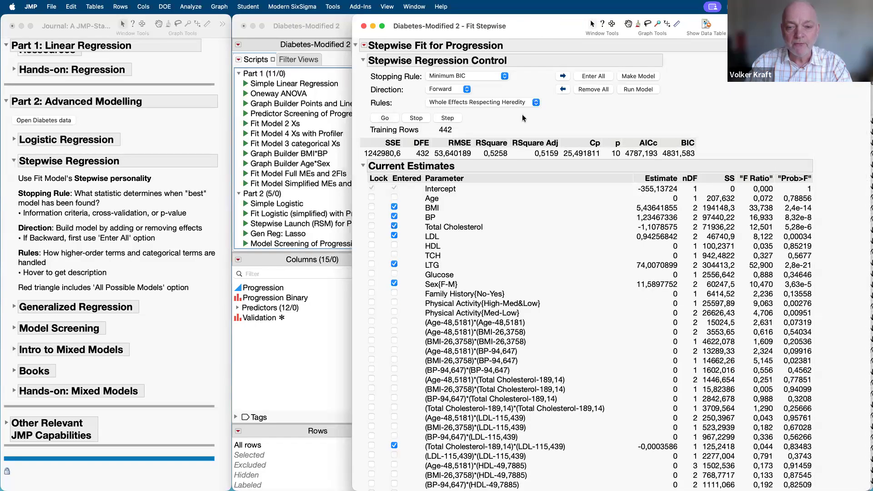
mouse_move(507, 64)
left_mouse_down()
mouse_move(459, 63)
mouse_move(409, 93)
mouse_move(505, 67)
left_mouse_up()
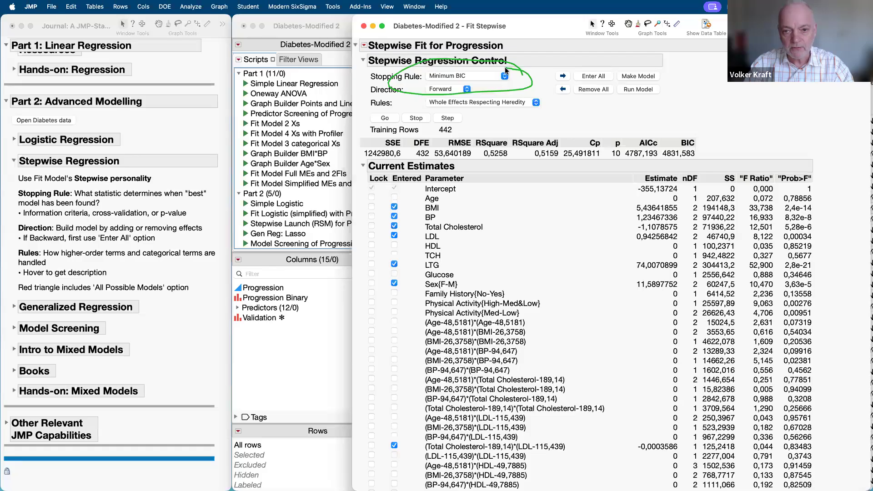
Make a model from the selected stepwise terms, review its effects, and close the model specification and the stepwise report
left_click(629, 77)
mouse_move(533, 217)
left_mouse_down()
mouse_move(455, 208)
mouse_move(416, 335)
mouse_move(456, 339)
left_mouse_up()
left_click_drag(515, 261, 500, 217)
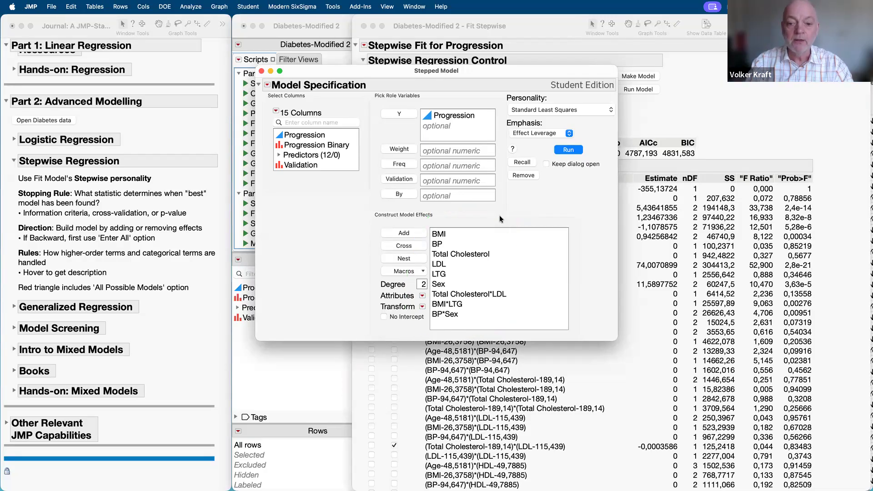
mouse_move(502, 214)
left_mouse_down()
mouse_move(438, 200)
mouse_move(408, 272)
left_mouse_up()
mouse_move(434, 331)
left_mouse_down()
mouse_move(533, 247)
mouse_move(483, 184)
left_mouse_up()
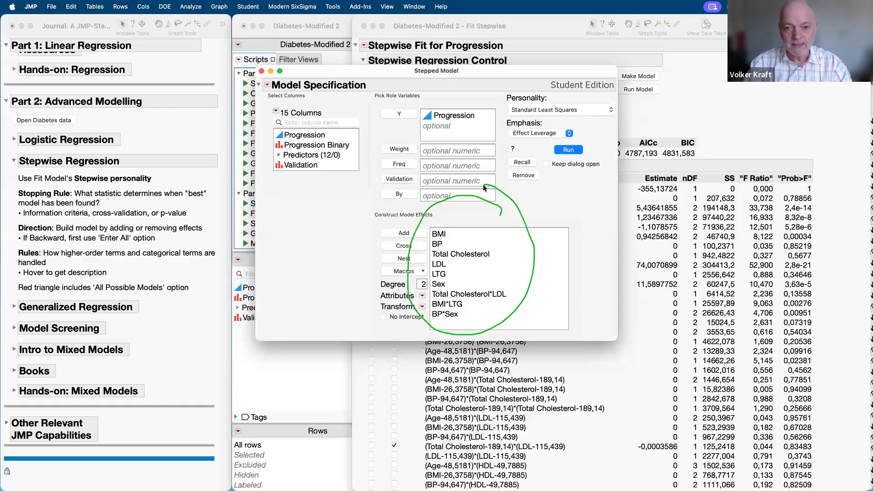
left_click(262, 72)
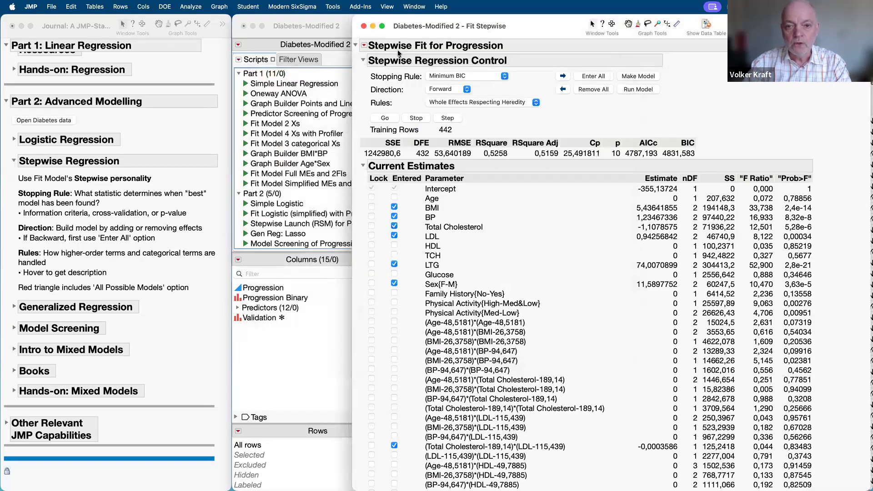
left_click(363, 27)
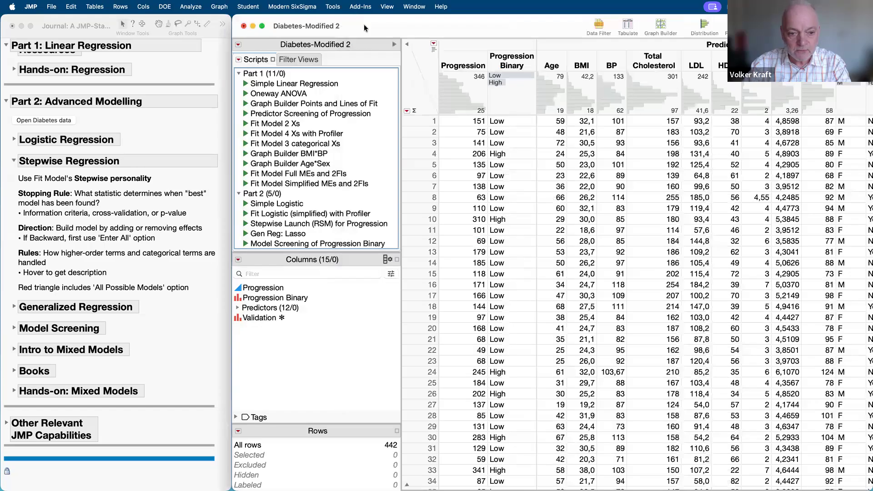
Run the Gen Reg: Lasso script, shift its report window off the journal and highlight the AICc validation in the model title
left_click(245, 234)
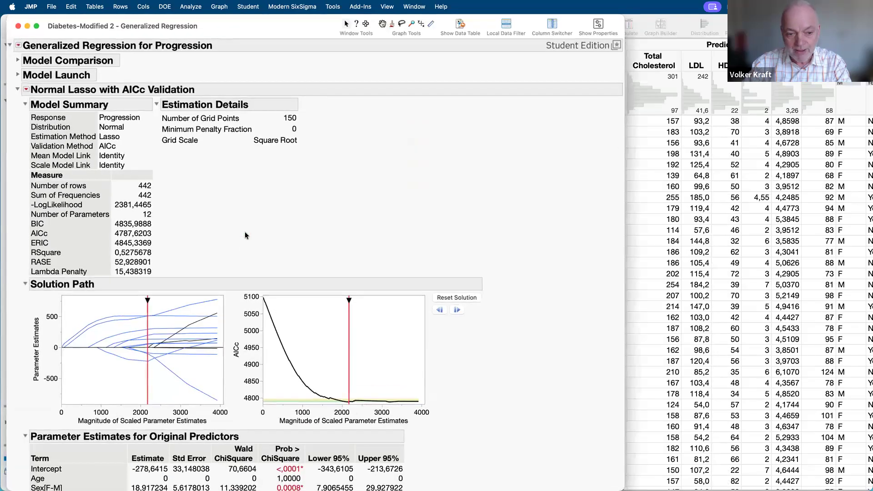
left_click_drag(240, 29, 430, 29)
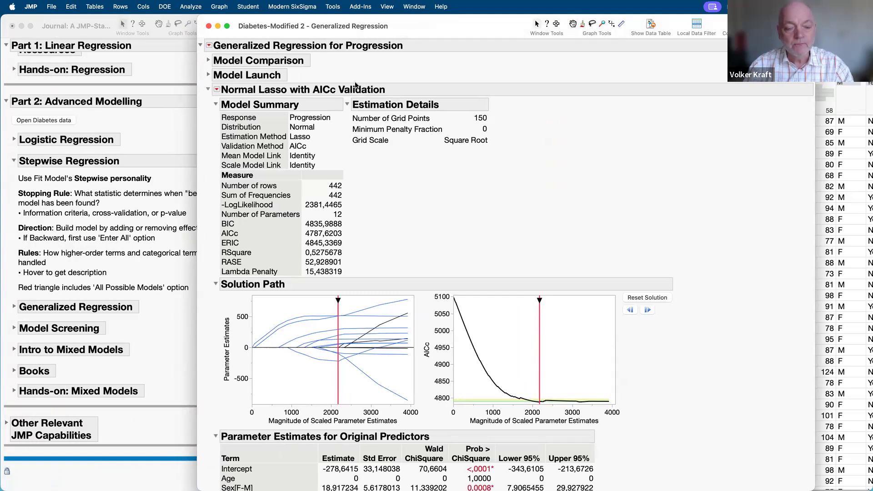
mouse_move(264, 80)
left_mouse_down()
mouse_move(202, 86)
mouse_move(418, 84)
mouse_move(377, 79)
left_mouse_up()
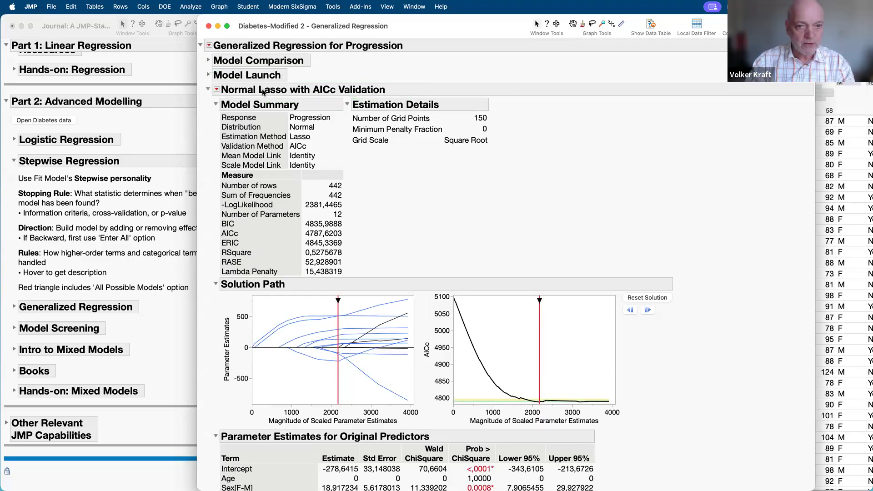
mouse_move(394, 76)
left_mouse_down()
mouse_move(286, 95)
mouse_move(358, 98)
mouse_move(385, 79)
left_mouse_up()
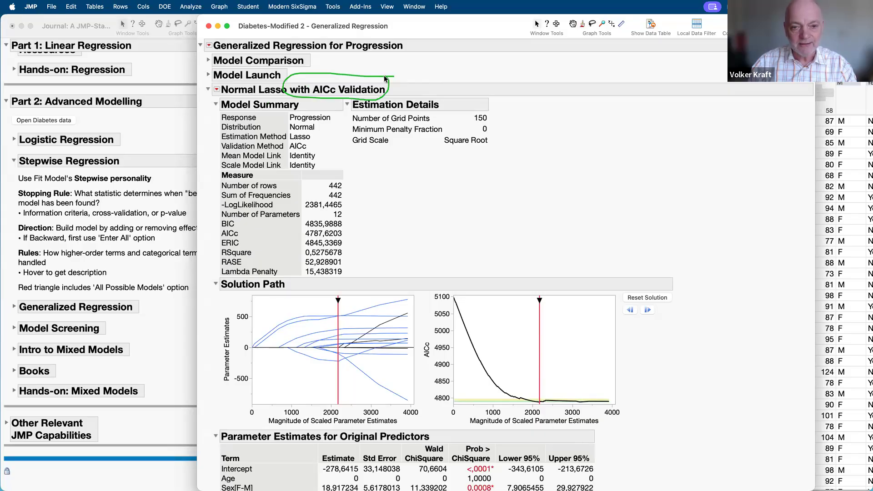
mouse_move(477, 235)
left_mouse_down()
mouse_move(404, 391)
mouse_move(643, 238)
mouse_move(533, 237)
mouse_move(510, 254)
left_mouse_up()
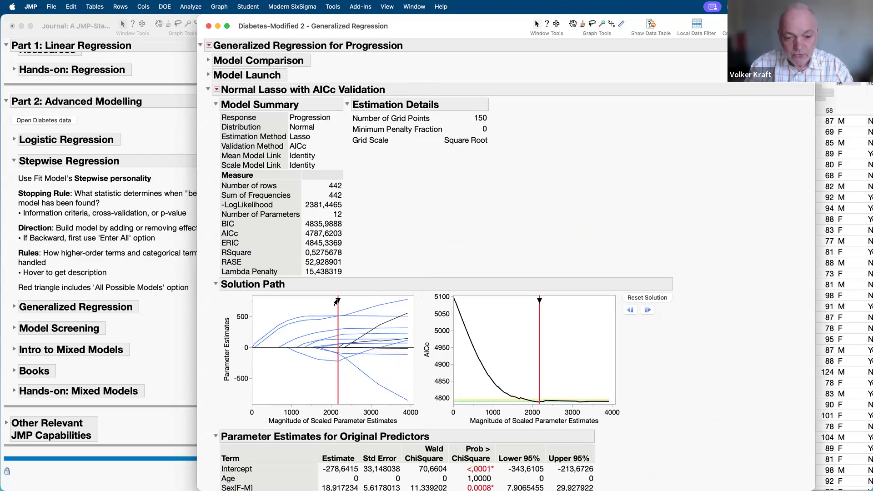
Set the Solution Path marker to a magnitude of about 400, then about 800, and compare the parameter estimates
left_click_drag(337, 301, 267, 301)
scroll(344, 372, "down", 2)
scroll(345, 372, "down", 5)
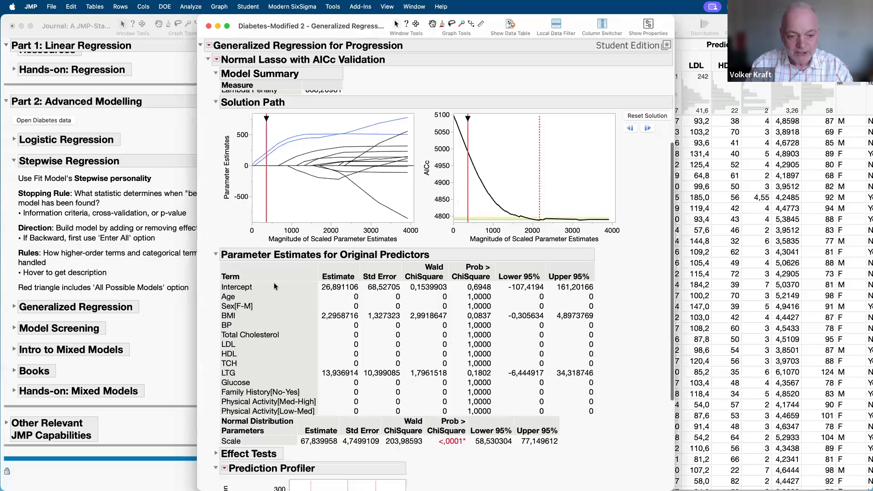
scroll(331, 265, "up", 2)
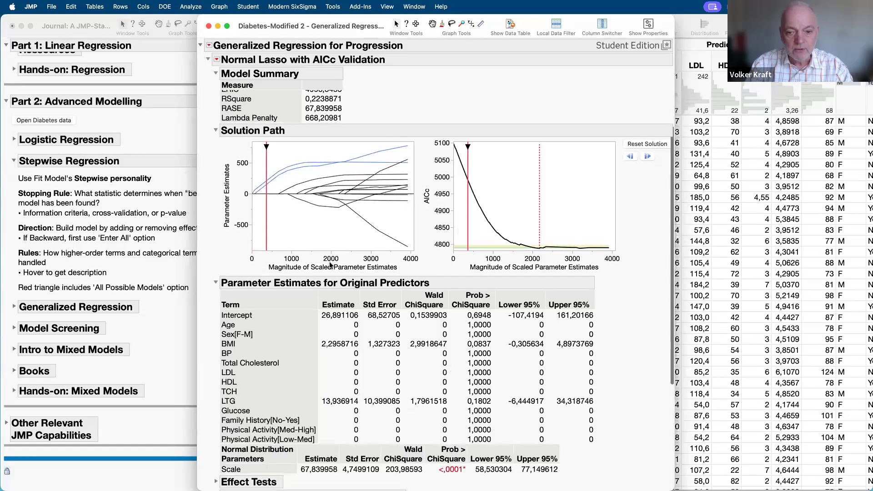
left_click_drag(267, 144, 283, 145)
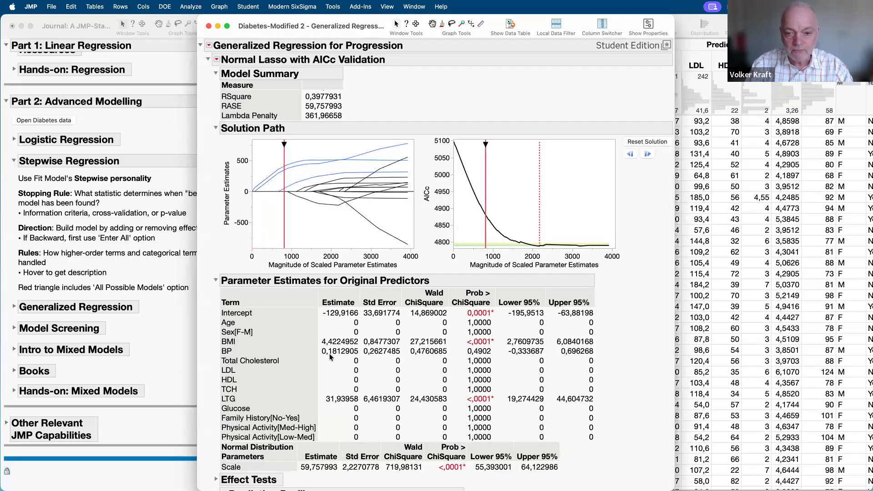
Try a Solution Path magnitude of about 2550, reset the solution, and examine the AICc curve zoomed in around its minimum
mouse_move(427, 108)
left_mouse_down()
mouse_move(475, 199)
mouse_move(508, 235)
mouse_move(591, 246)
left_mouse_up()
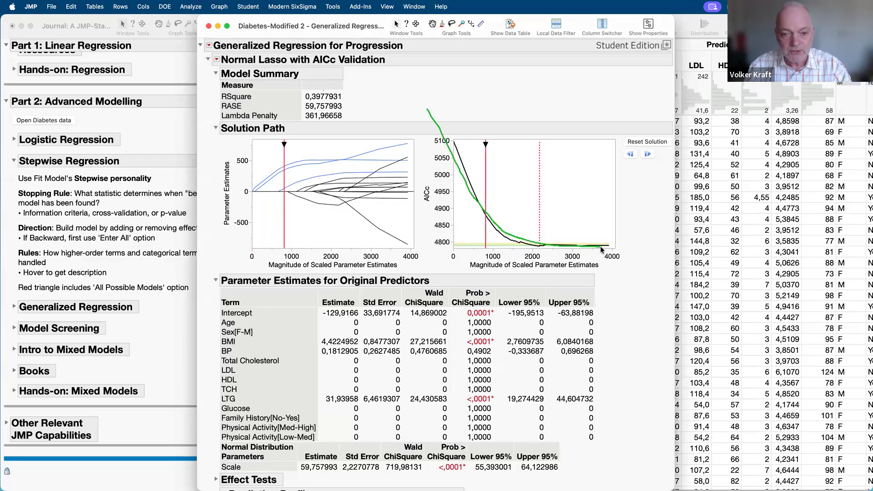
left_click_drag(284, 146, 237, 160)
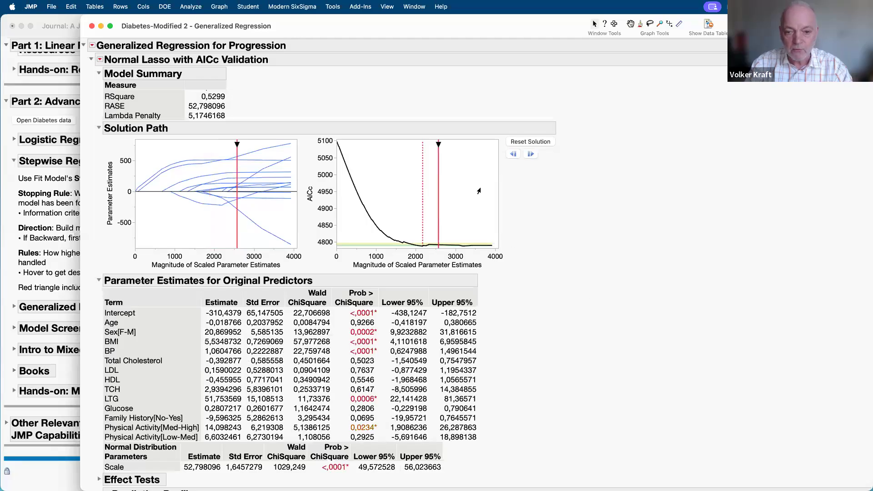
left_click(530, 142)
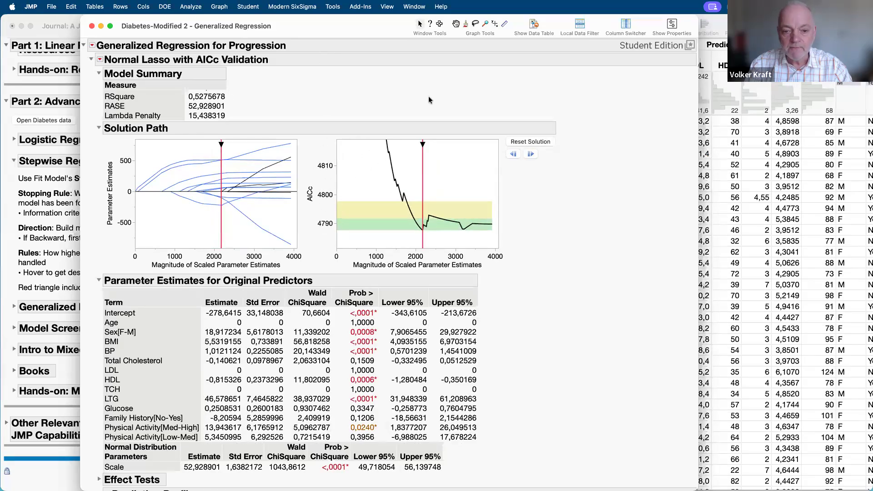
mouse_move(531, 291)
left_mouse_down()
mouse_move(465, 304)
mouse_move(425, 245)
mouse_move(445, 250)
left_mouse_up()
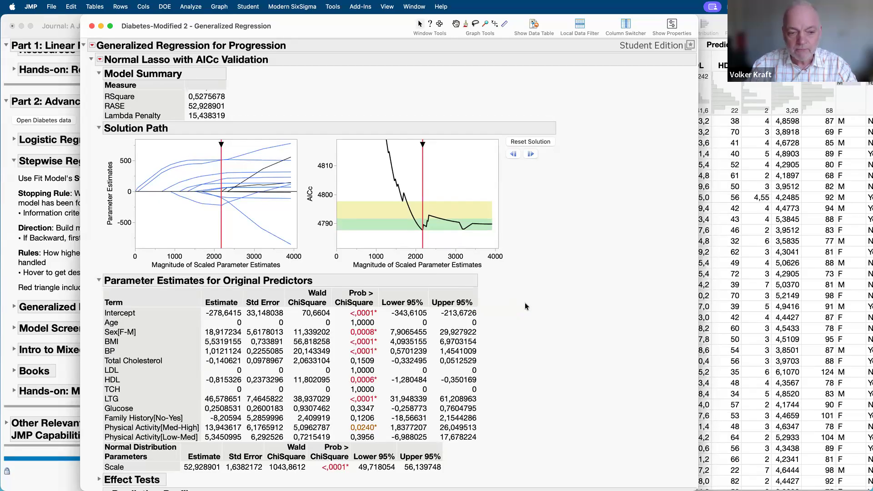
Expand the Model Launch section and look through the available response distributions and estimation methods, keeping Normal and Elastic Net
scroll(525, 306, "up", 7)
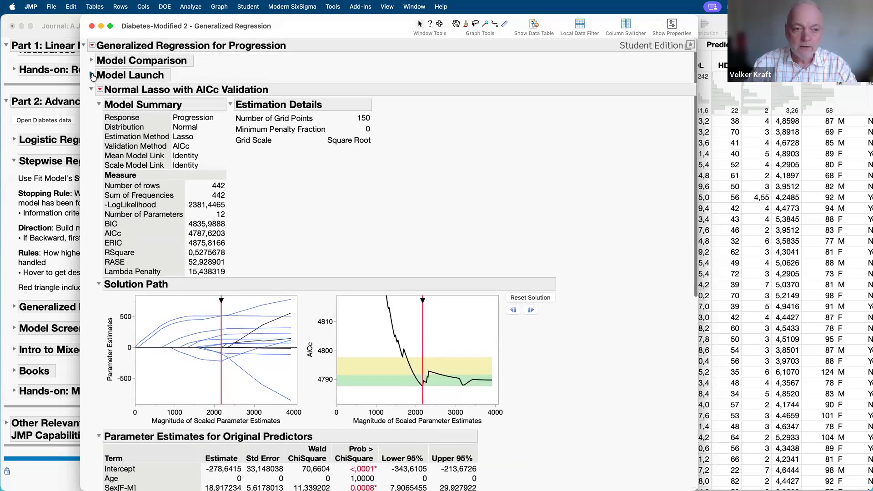
left_click(92, 75)
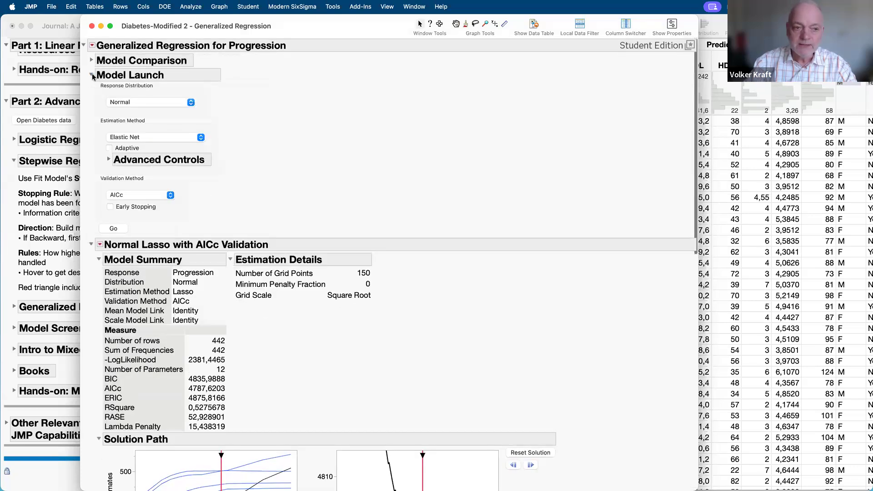
left_click(153, 102)
left_click(153, 103)
left_click(165, 139)
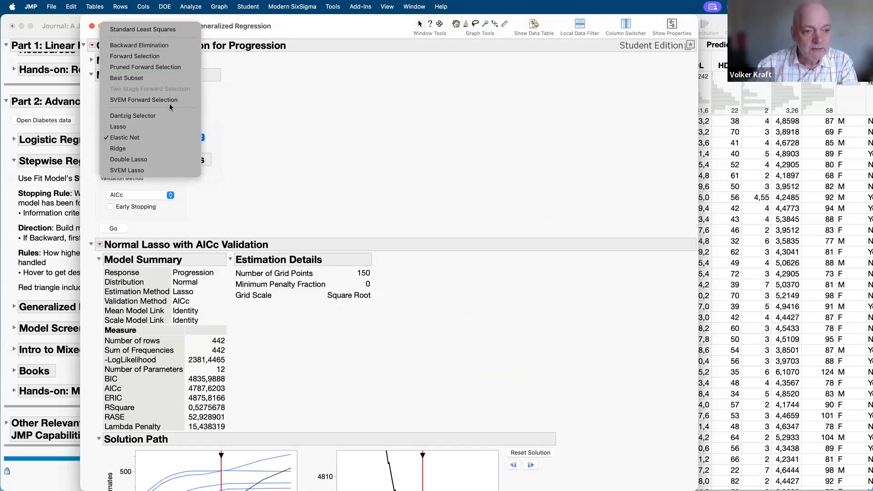
left_click(283, 171)
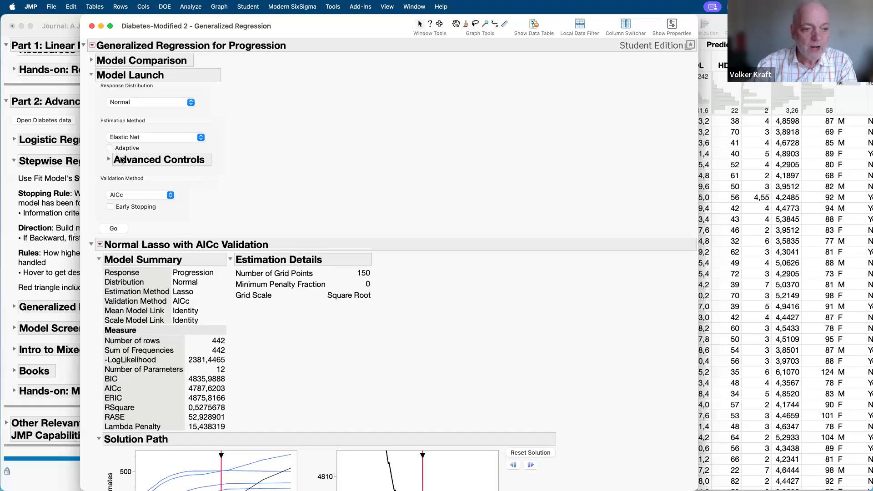
Expand the Model Comparison section to compare the Lasso, Best Subset and Elastic Net models
scroll(261, 313, "down", 10)
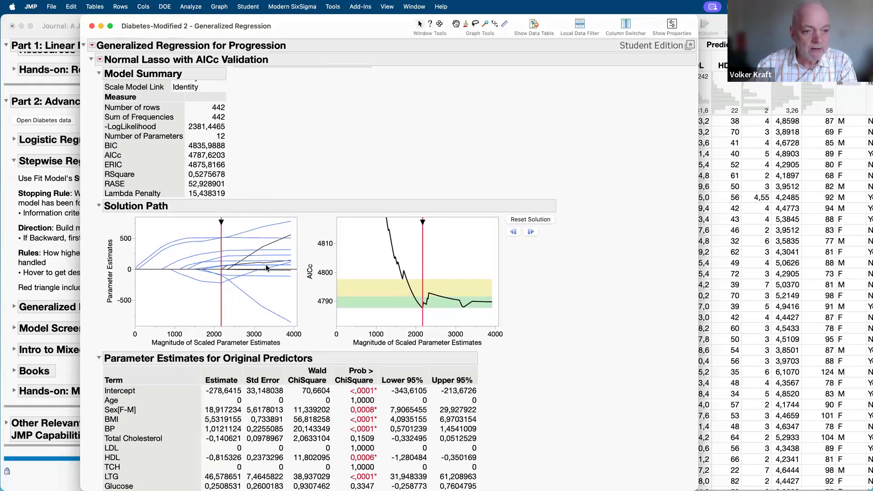
scroll(264, 268, "up", 10)
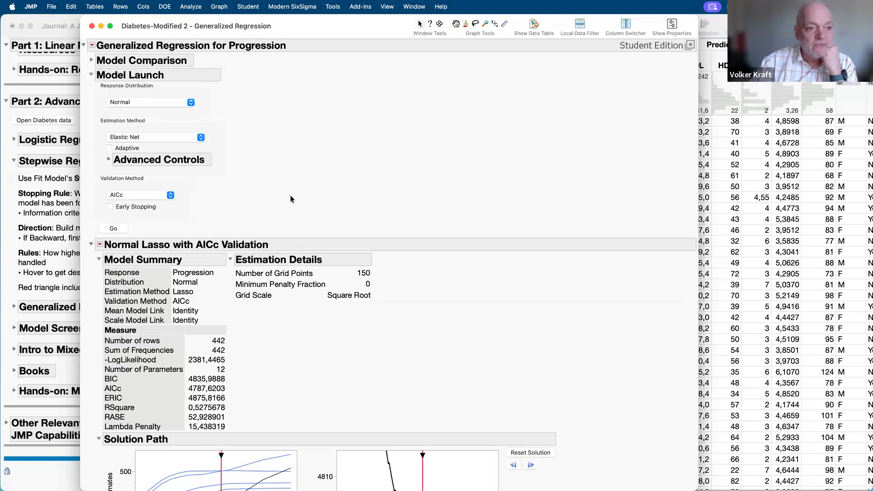
left_click(91, 60)
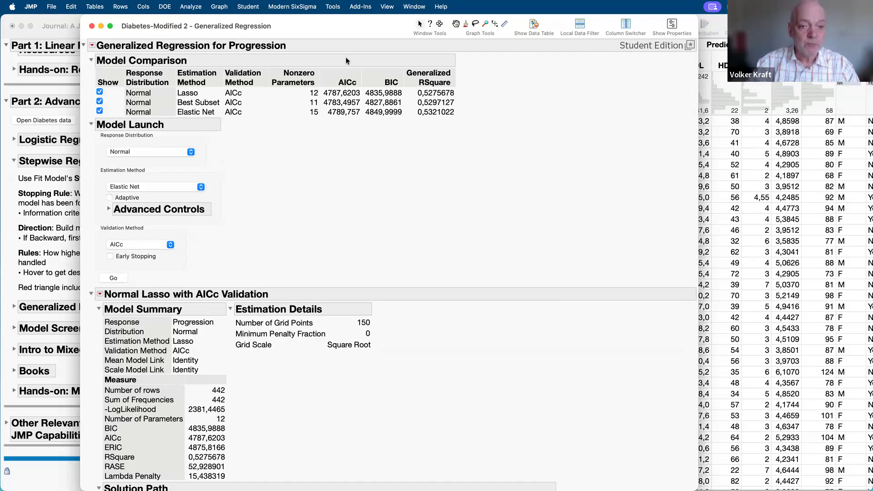
Compare the AICc values and nonzero parameter counts of the Lasso, Best Subset and Elastic Net models in the Model Comparison table
mouse_move(317, 61)
left_mouse_down()
mouse_move(327, 128)
mouse_move(371, 66)
mouse_move(313, 56)
left_mouse_up()
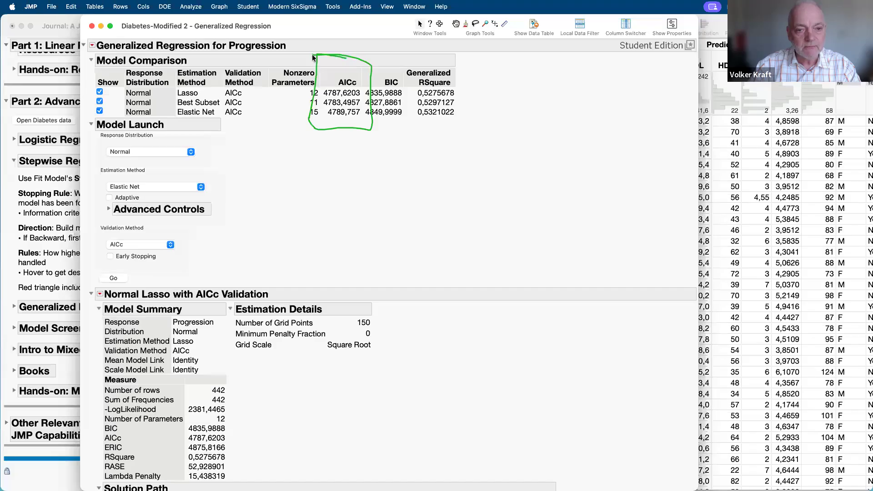
mouse_move(311, 59)
left_mouse_down()
mouse_move(249, 84)
mouse_move(261, 125)
left_mouse_up()
left_click_drag(330, 132, 293, 48)
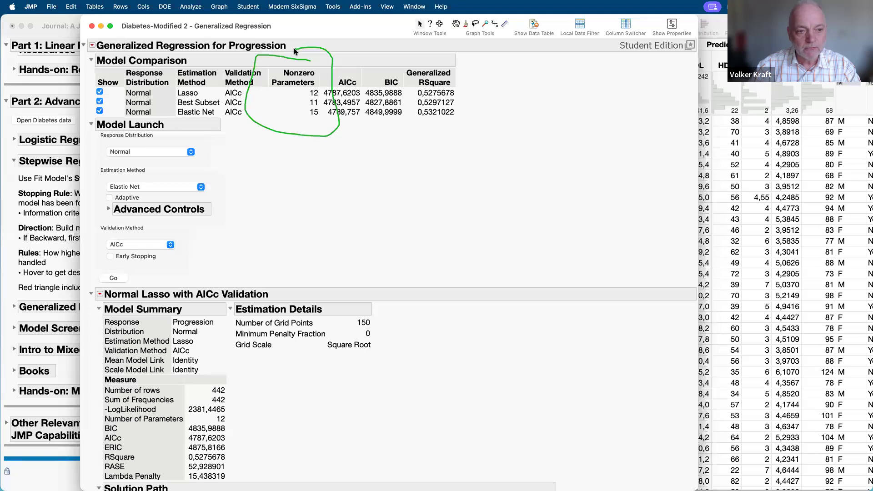
mouse_move(308, 98)
left_mouse_down()
mouse_move(308, 109)
mouse_move(362, 108)
mouse_move(360, 97)
mouse_move(311, 95)
left_mouse_up()
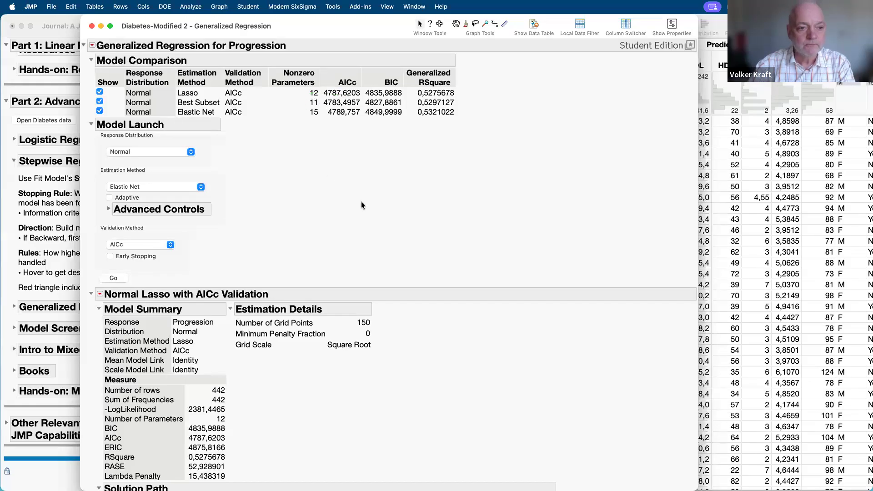
Hide the Lasso and Elastic Net models and expand the Best Subset report to review its model summary and solution path
left_click(99, 91)
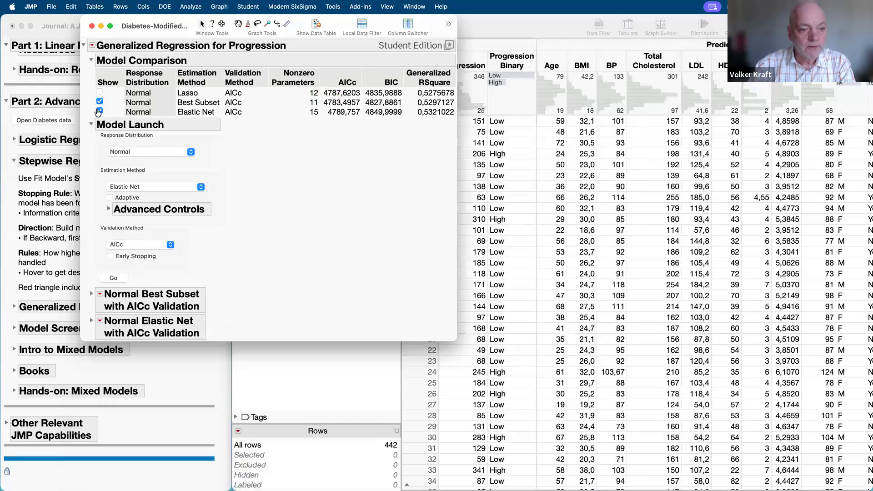
left_click(98, 111)
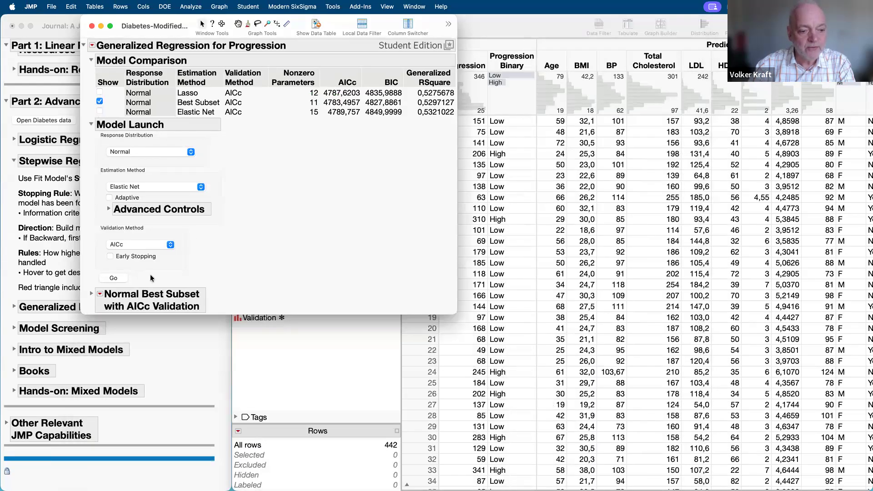
left_click(92, 293)
scroll(291, 421, "down", 3)
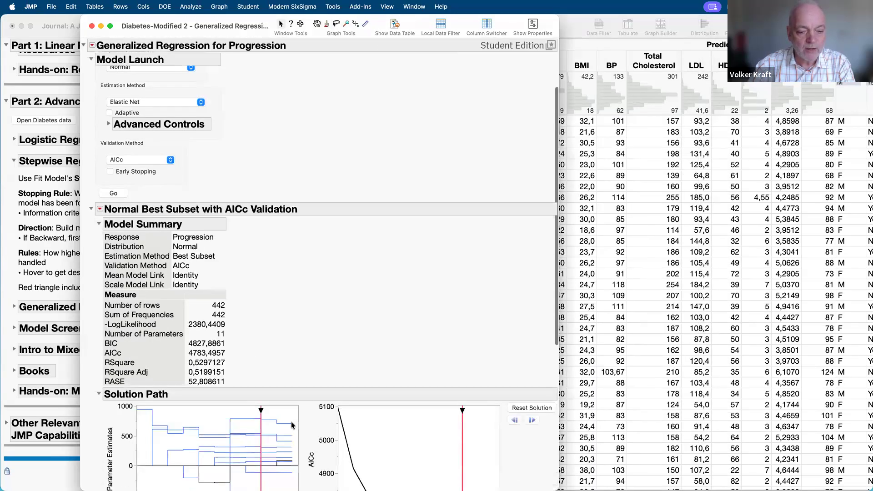
scroll(291, 422, "down", 4)
scroll(320, 291, "up", 8)
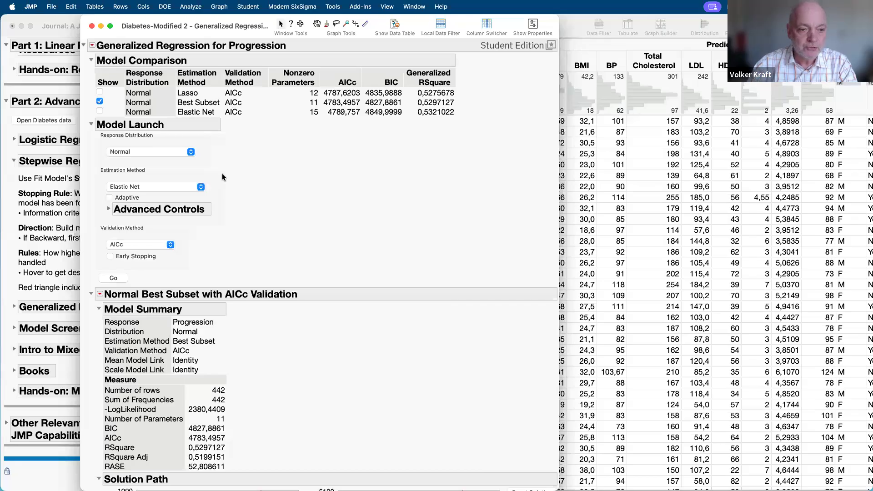
Close the Generalized Regression report and look up the Model Screening platform among the predictive modeling analyses
left_click(92, 28)
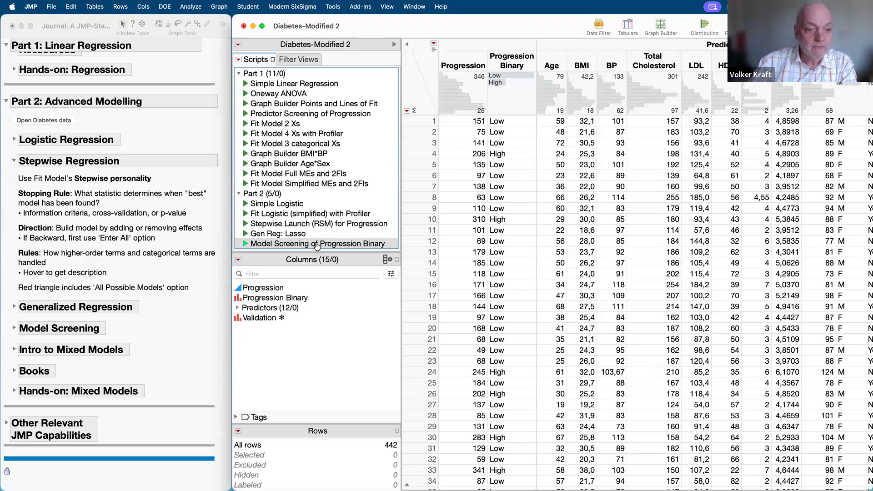
left_click(192, 8)
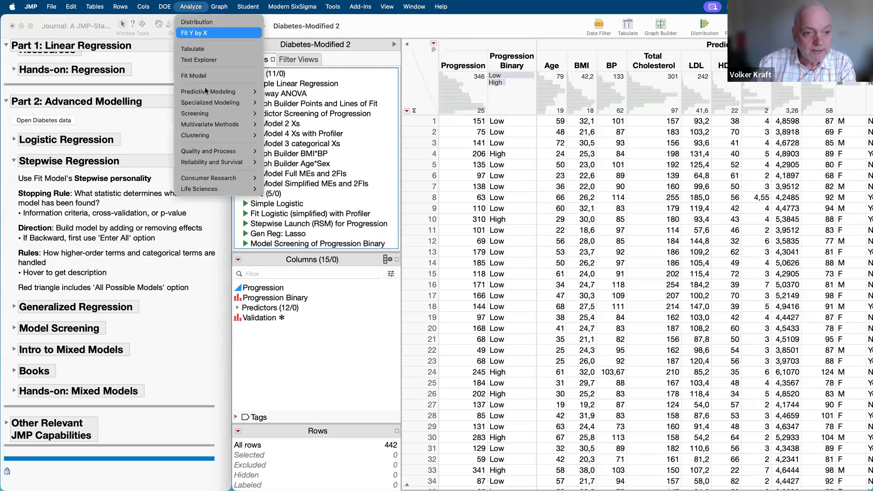
mouse_move(206, 91)
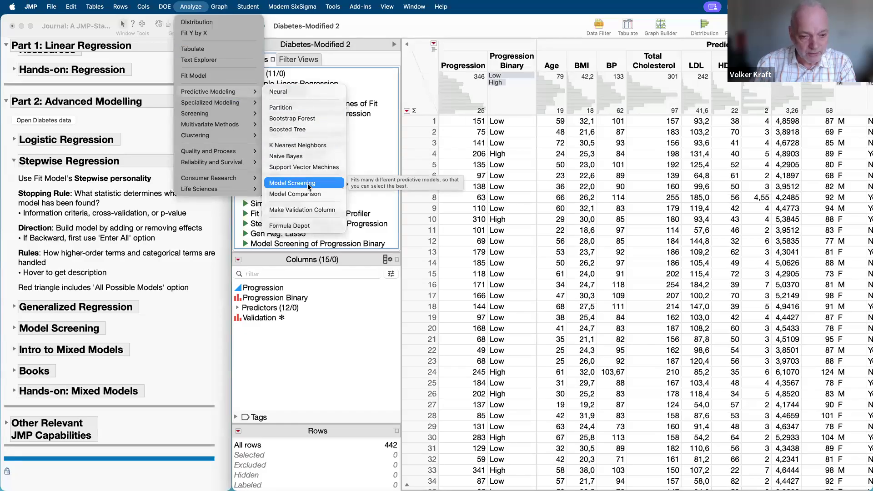
left_click(335, 370)
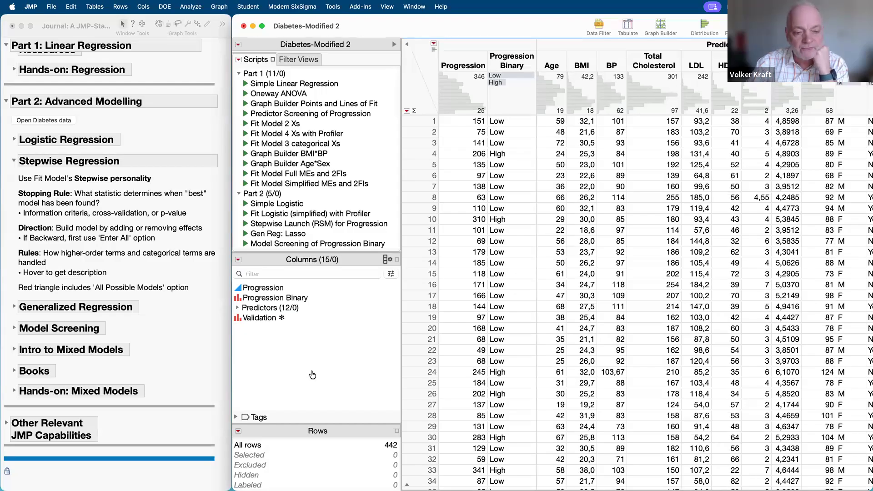
Run the saved Model Screening of Progression Binary script and collapse the report's Decision Thresholds section
left_click(245, 246)
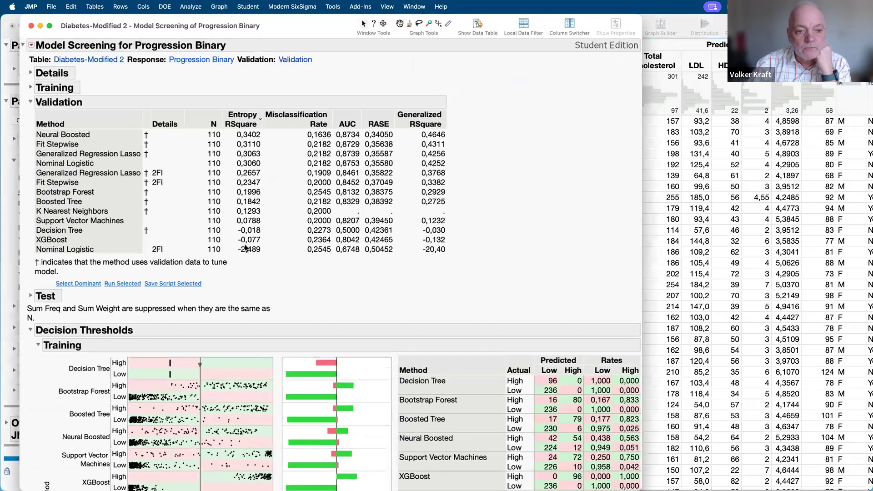
left_click_drag(272, 36, 470, 18)
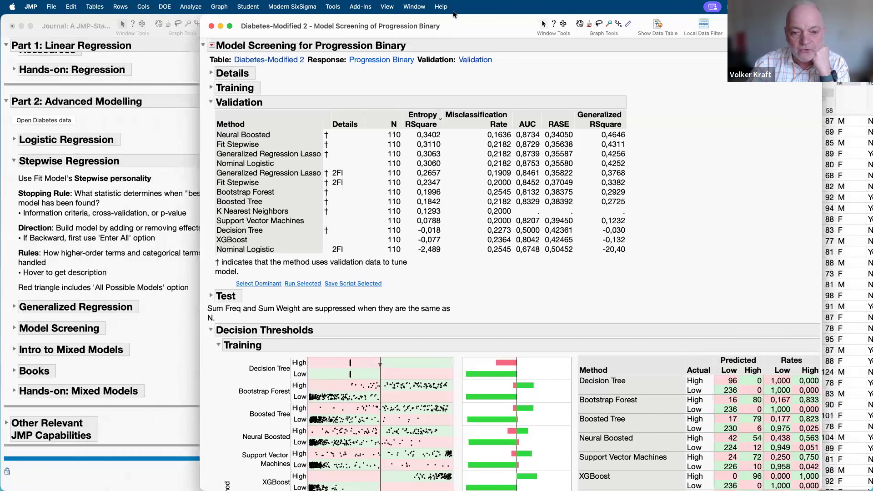
left_click(211, 330)
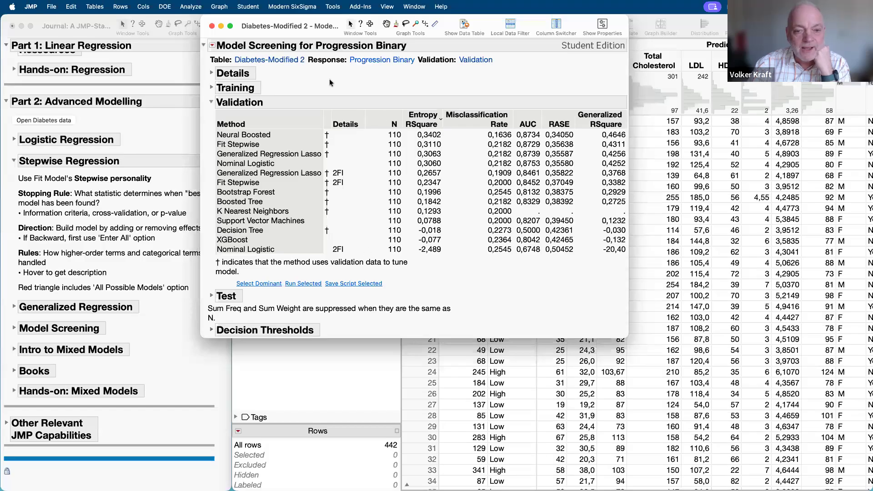
Reopen the launch dialog of the Model Screening analysis and review the columns assigned as response, factors and validation
left_click(211, 45)
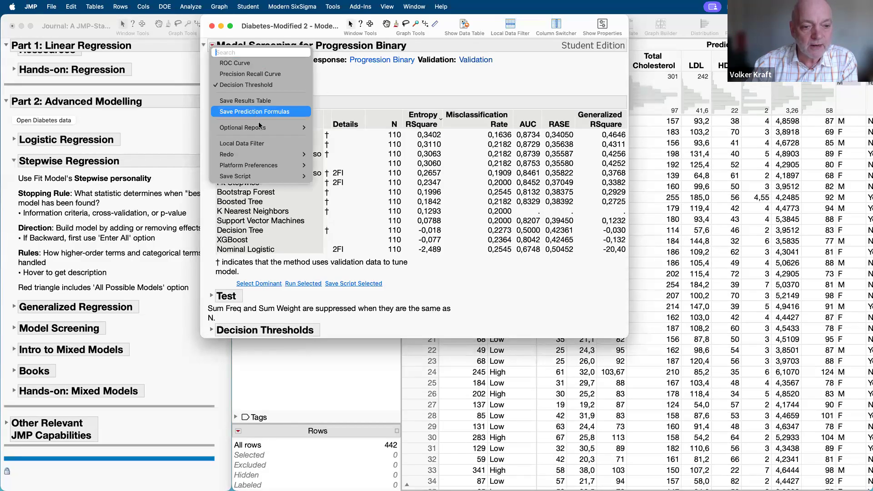
mouse_move(261, 155)
left_click(346, 182)
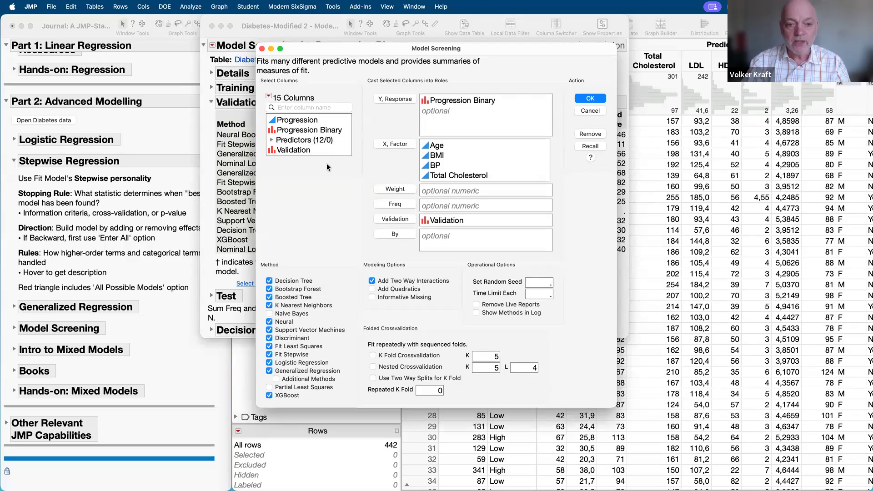
mouse_move(376, 113)
left_mouse_down()
mouse_move(514, 75)
mouse_move(387, 103)
left_mouse_up()
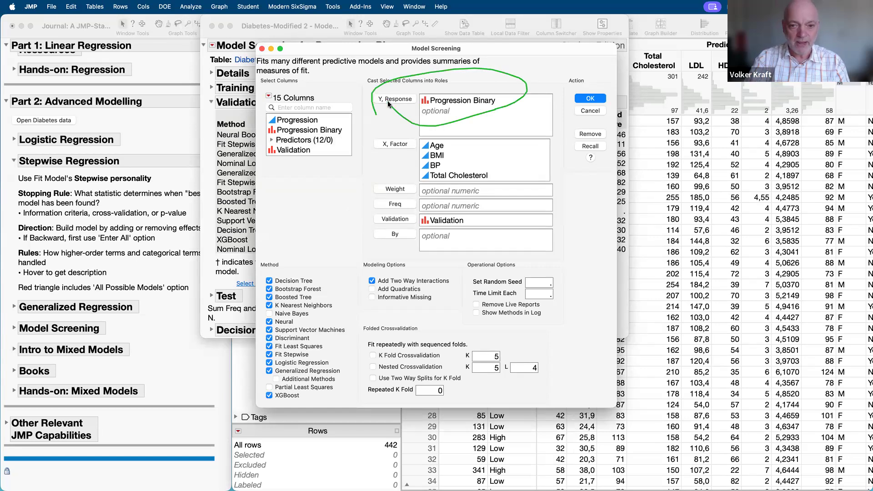
scroll(460, 162, "down", 3)
scroll(460, 163, "down", 1)
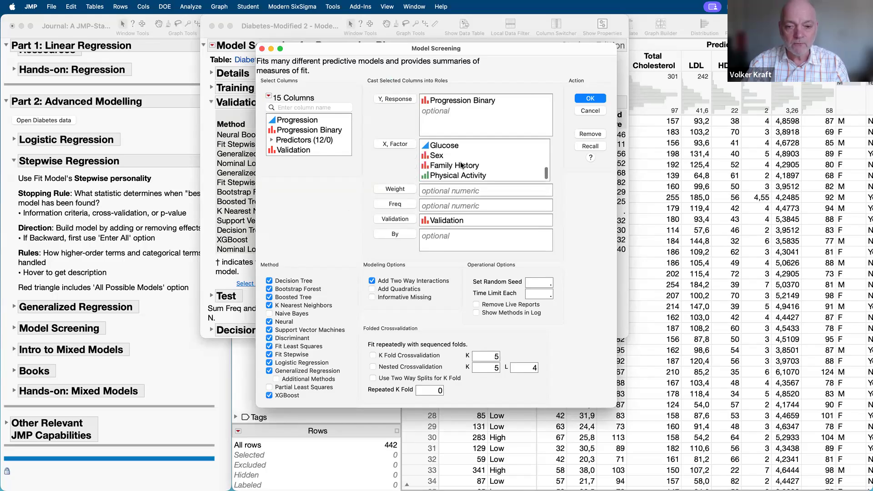
scroll(461, 162, "up", 5)
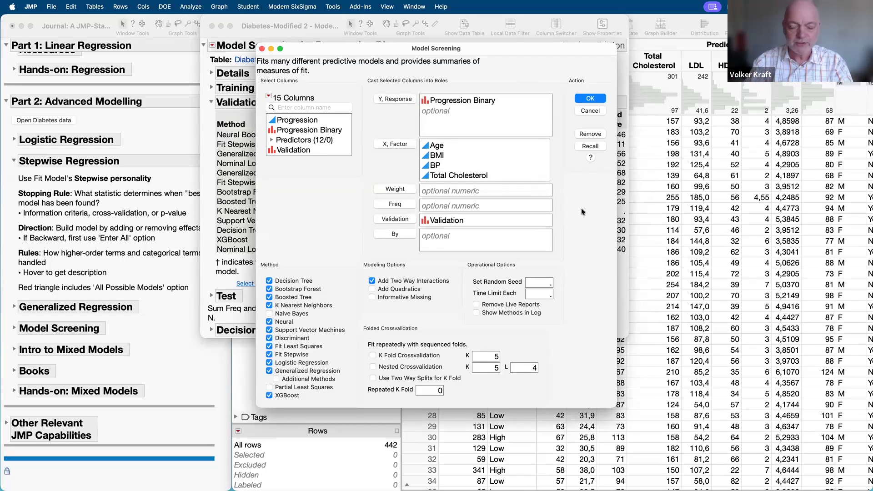
mouse_move(582, 214)
left_mouse_down()
mouse_move(446, 198)
mouse_move(369, 237)
mouse_move(418, 246)
left_mouse_up()
left_click_drag(554, 243, 569, 206)
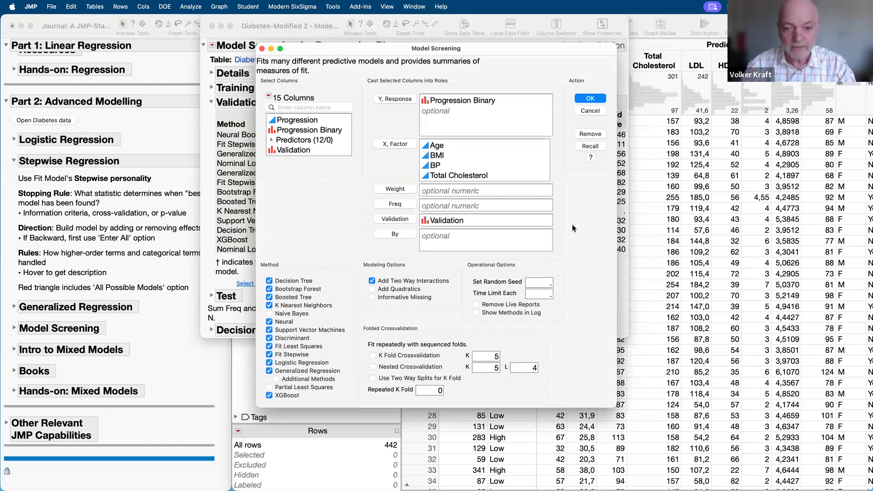
left_click(492, 225)
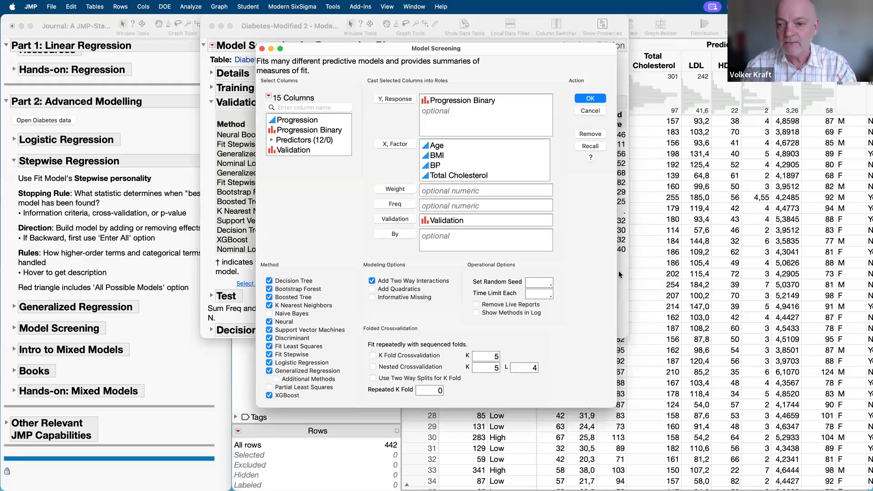
Bring the Diabetes-Modified 2 data table forward and examine how its Validation column splits the rows into Training and Validation
left_click(702, 295)
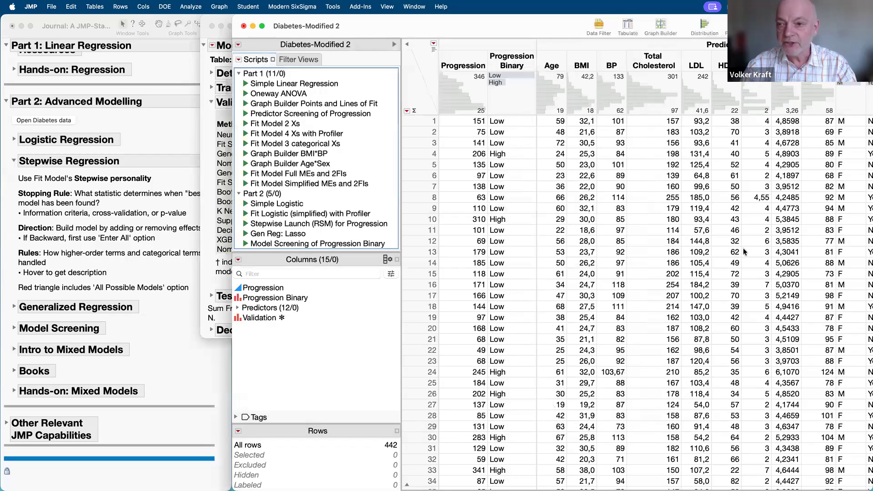
scroll(744, 252, "right", 5)
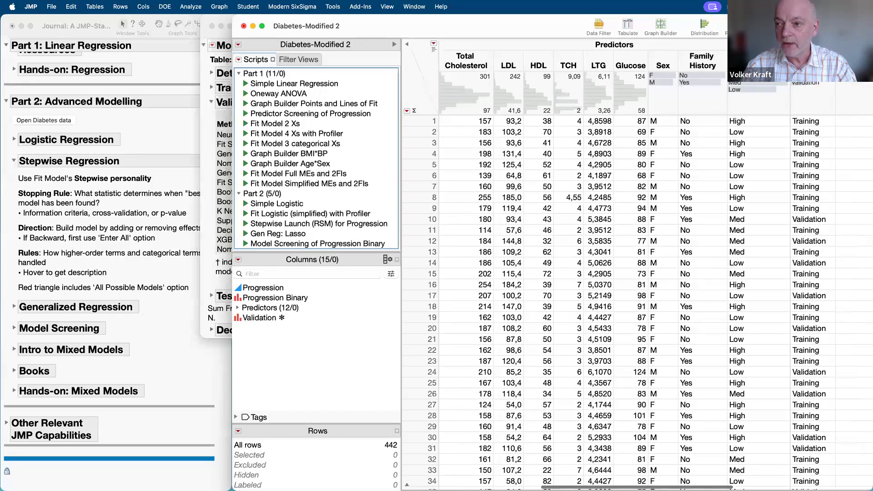
left_click(812, 63)
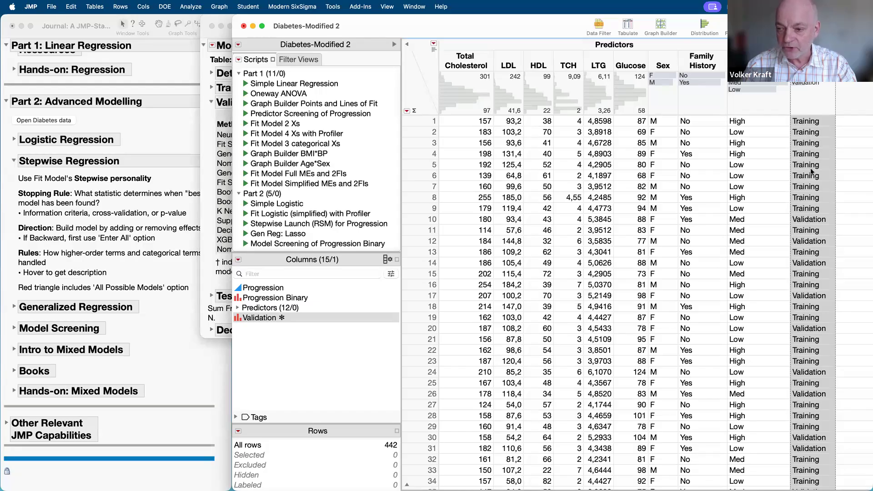
mouse_move(811, 206)
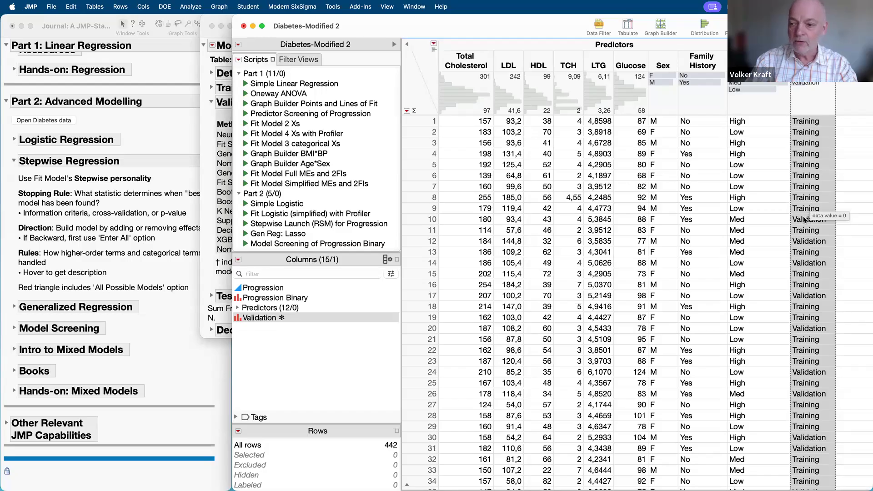
mouse_move(814, 243)
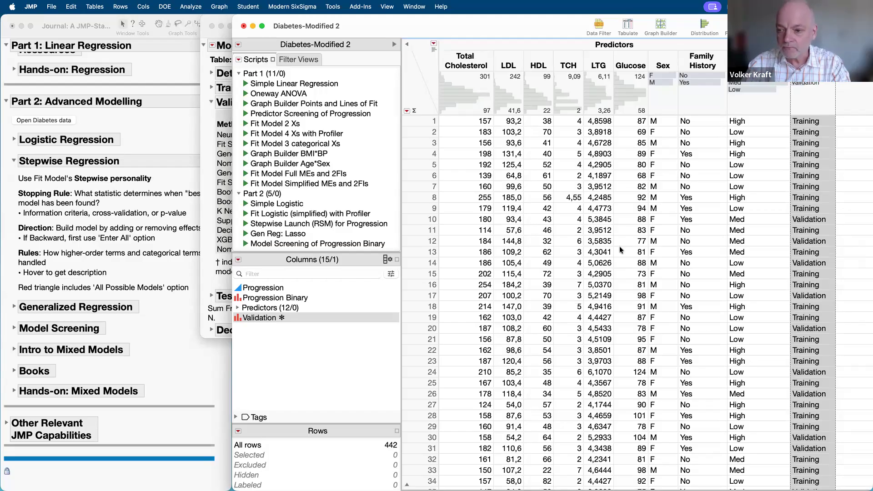
scroll(621, 250, "left", 5)
Return to the Model Screening launch dialog, review the selected modeling methods, and close the dialog without running it
key("ctrl+Up")
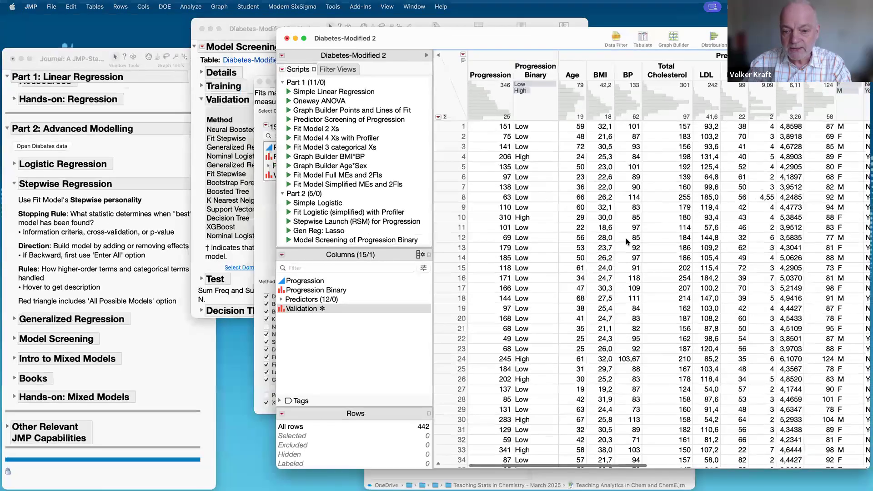
left_click(438, 319)
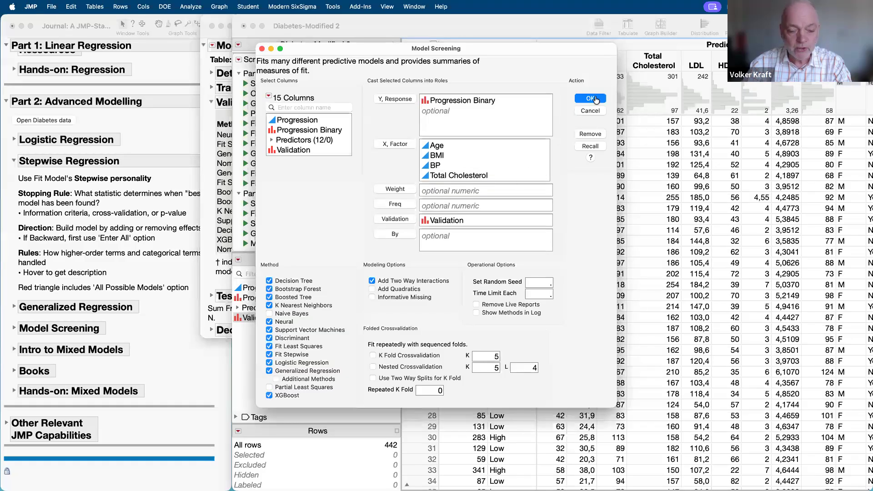
mouse_move(314, 258)
left_mouse_down()
mouse_move(269, 249)
mouse_move(258, 318)
left_mouse_up()
mouse_move(252, 375)
left_mouse_down()
mouse_move(282, 406)
mouse_move(346, 400)
mouse_move(363, 324)
mouse_move(298, 266)
left_mouse_up()
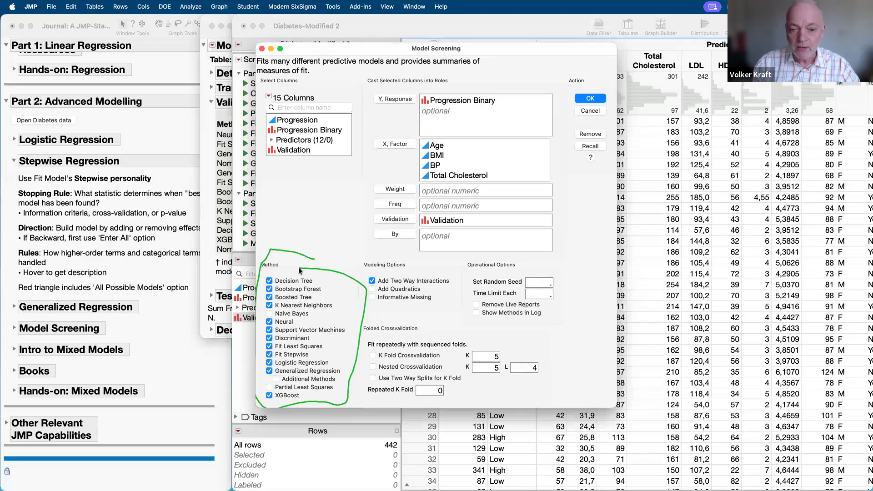
key("Escape")
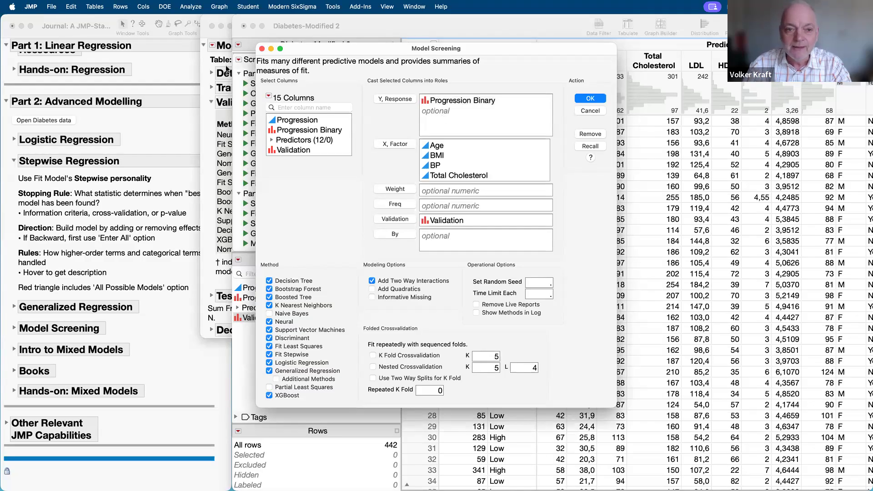
left_click(262, 48)
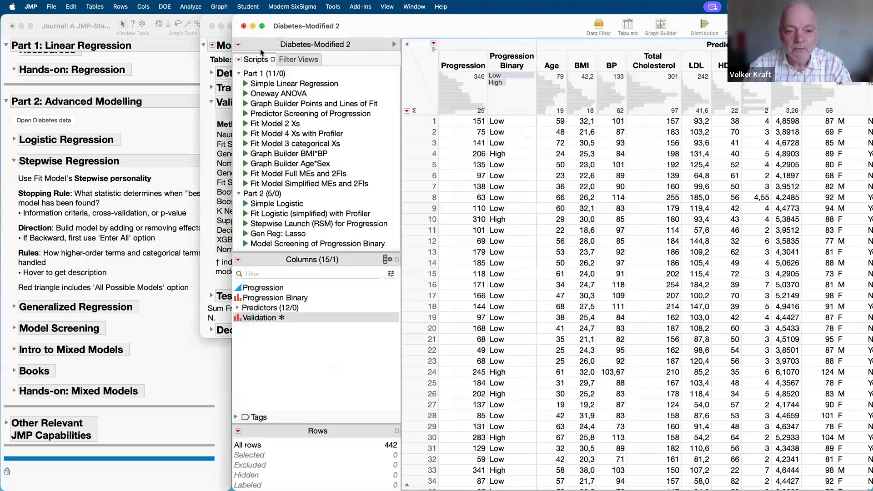
Bring the Model Screening report forward and sort the Validation results by Misclassification Rate, lowest first, to compare the methods
left_click(206, 280)
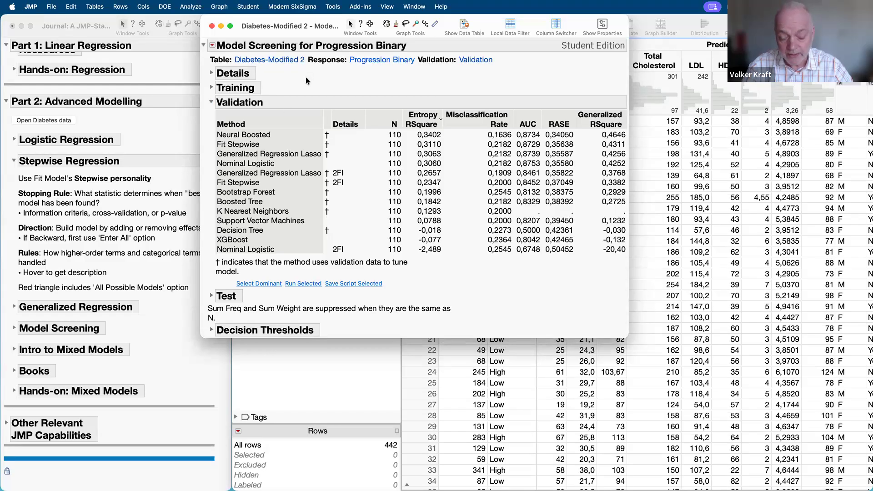
left_click_drag(309, 78, 270, 102)
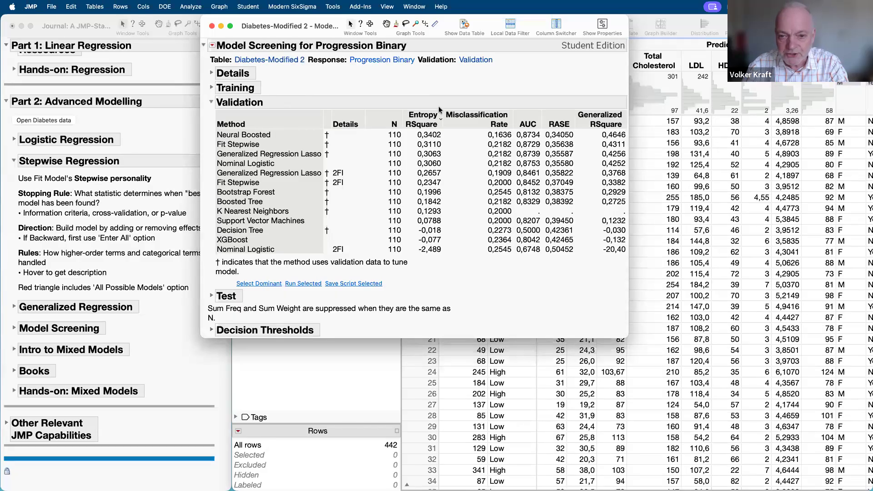
left_click(485, 118)
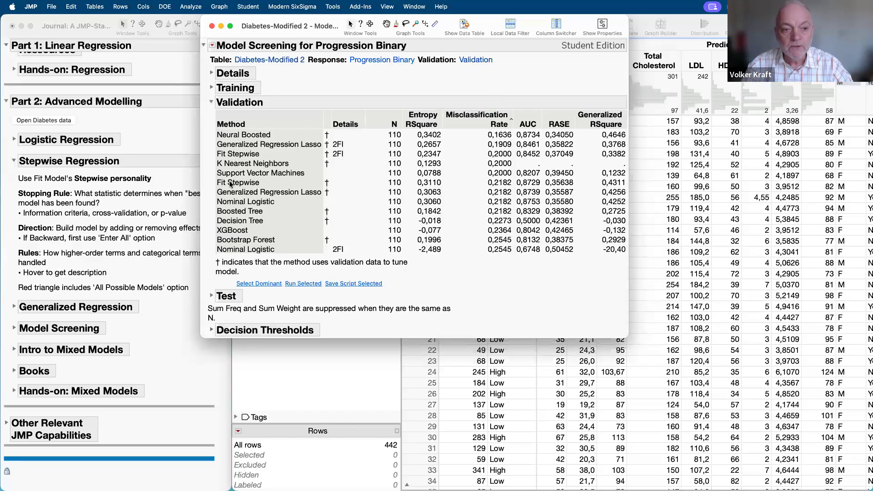
mouse_move(211, 144)
left_mouse_down()
mouse_move(266, 146)
mouse_move(281, 132)
mouse_move(211, 134)
left_mouse_up()
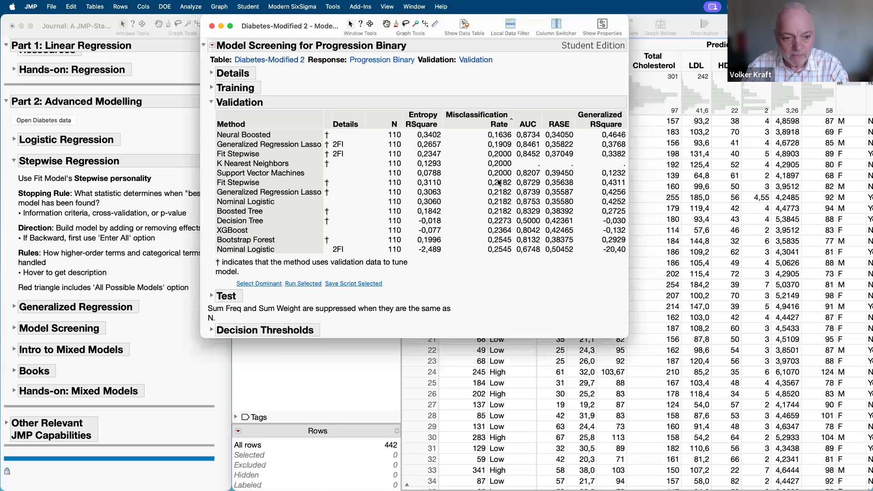
Run the Neural Boosted method from the Validation results, examine its training and validation fit measures, and close the Neural report
left_click(247, 136)
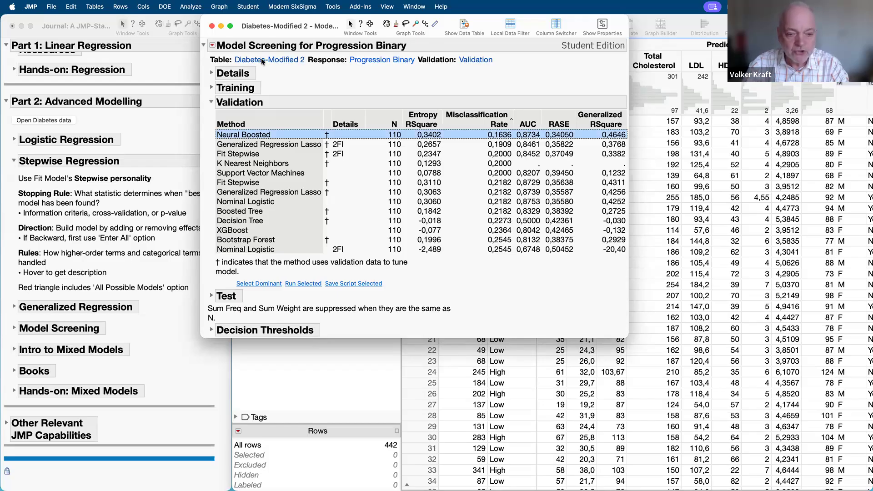
left_click(309, 284)
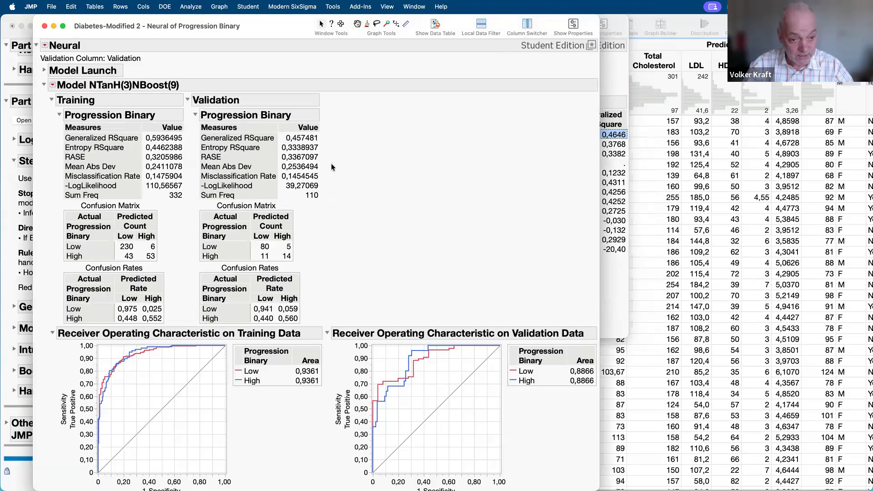
mouse_move(325, 161)
left_mouse_down()
mouse_move(276, 185)
mouse_move(295, 188)
mouse_move(325, 162)
left_mouse_up()
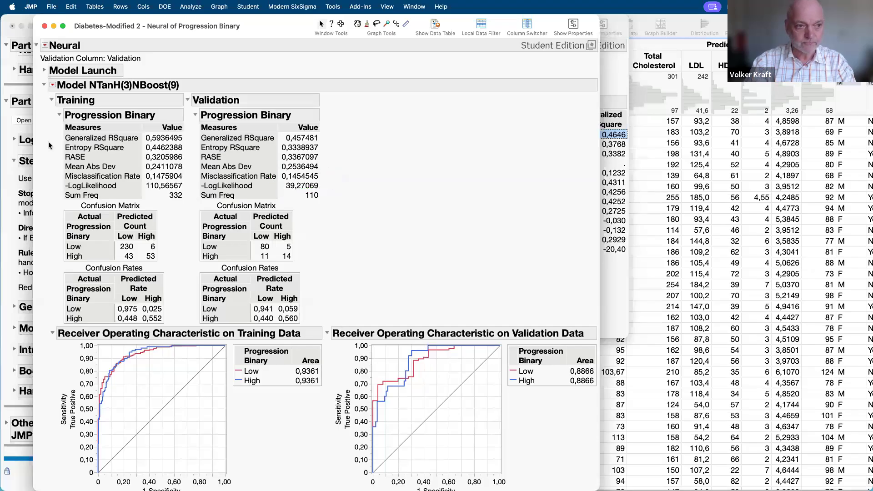
scroll(66, 82, "down", 1)
scroll(66, 82, "up", 1)
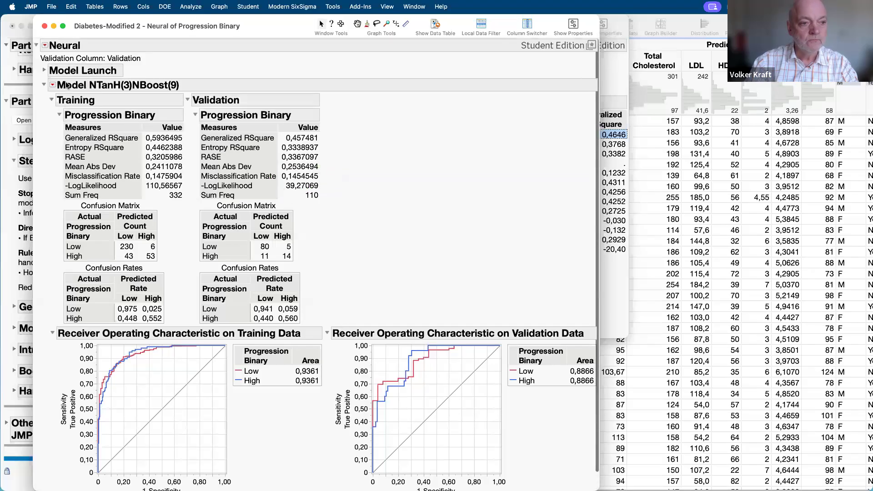
left_click(45, 26)
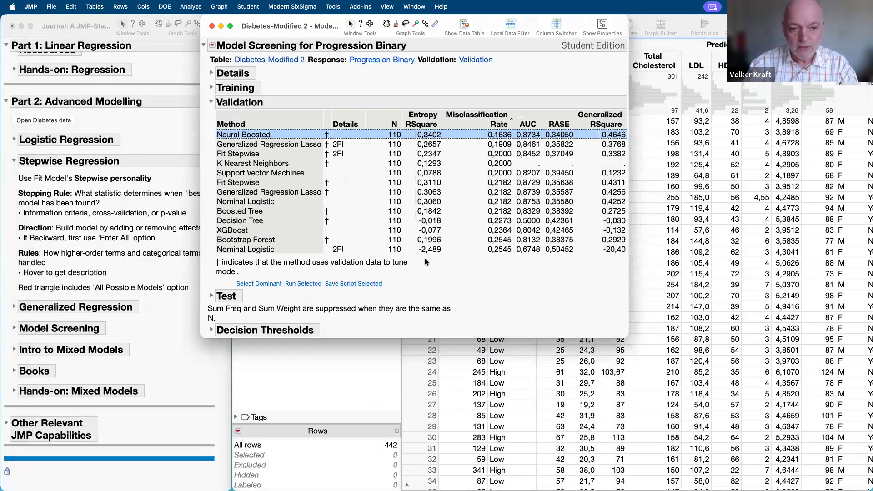
Clear the Neural Boosted row selection in the Validation results
left_click(206, 132)
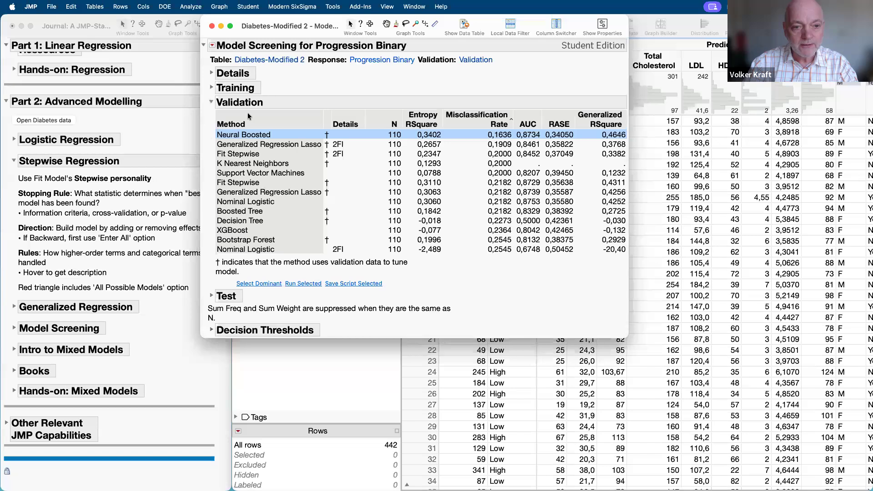
left_click(264, 136)
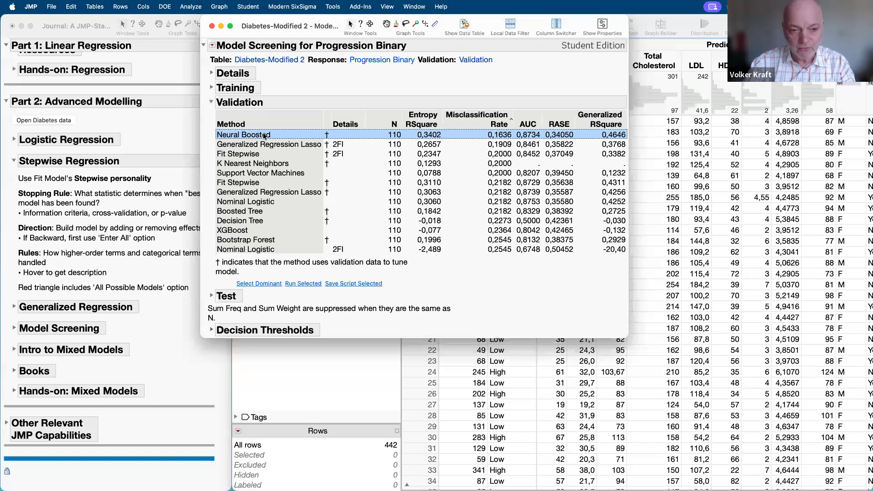
left_click(264, 136)
left_click(540, 289)
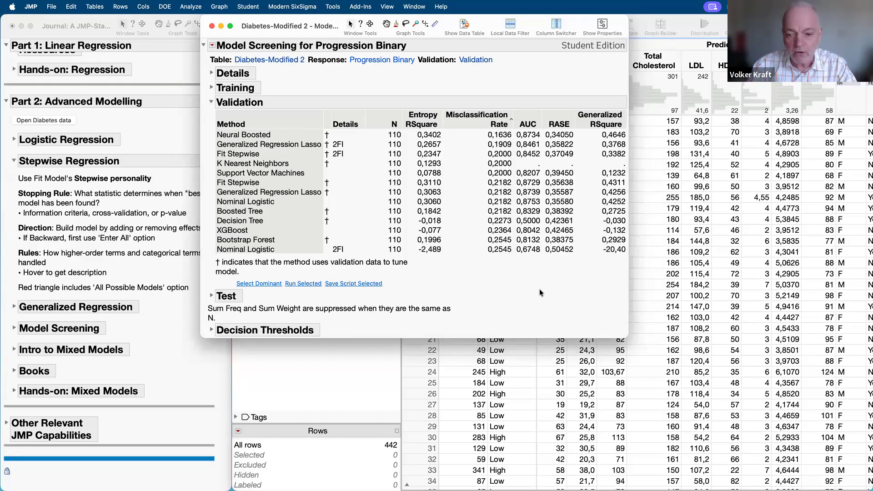
Enlarge the Model Screening report window and expand Decision Thresholds to examine the training plots and classification rates
left_click_drag(626, 339, 763, 417)
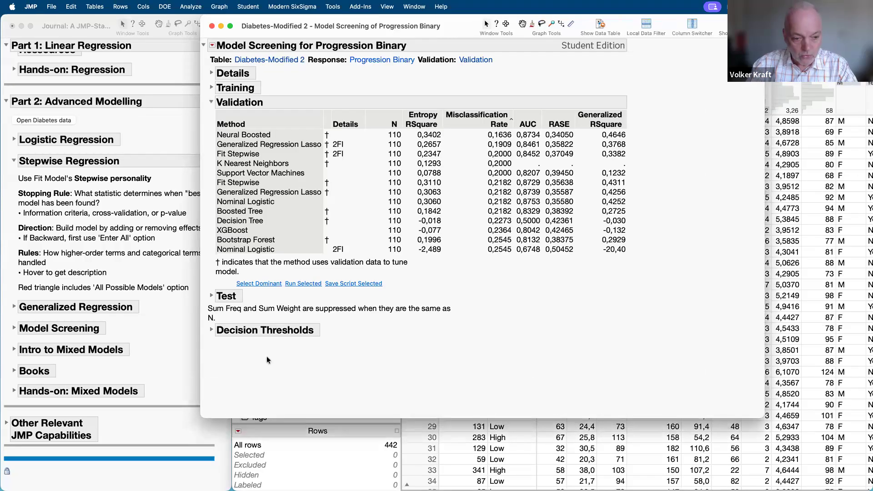
left_click(212, 331)
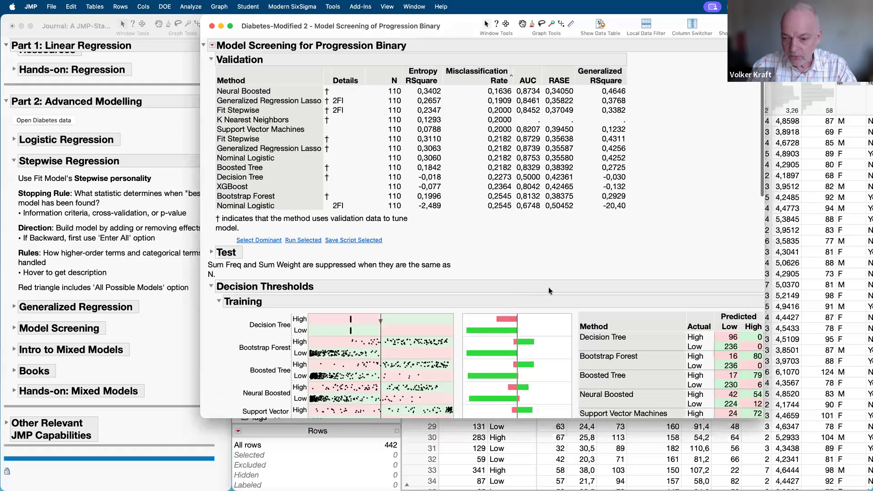
scroll(549, 291, "down", 10)
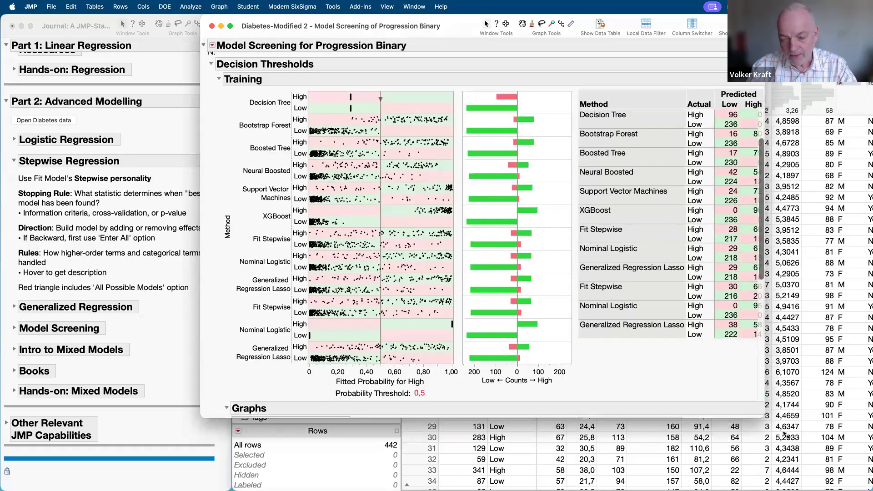
left_click_drag(761, 412, 850, 480)
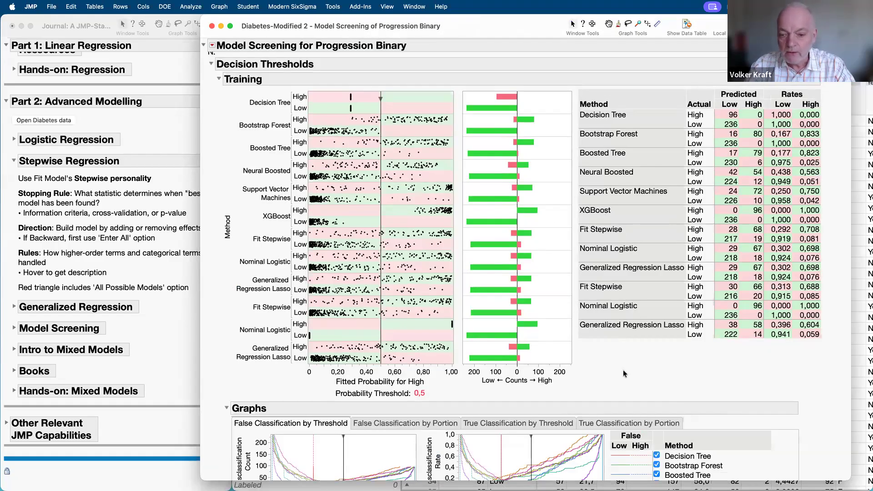
scroll(623, 370, "up", 2)
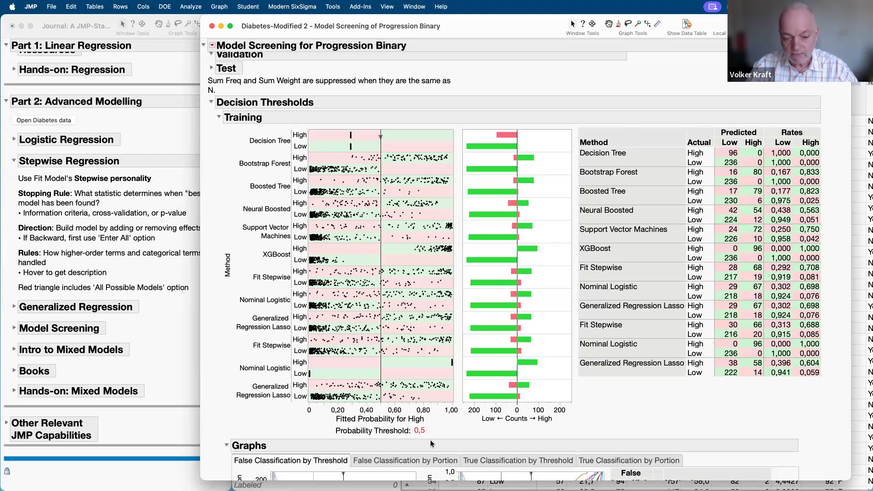
Lower the probability threshold for High in the training plot to about 0,3279
mouse_move(433, 438)
left_mouse_down()
mouse_move(435, 428)
mouse_move(350, 417)
mouse_move(348, 454)
left_mouse_up()
left_click_drag(412, 451, 441, 444)
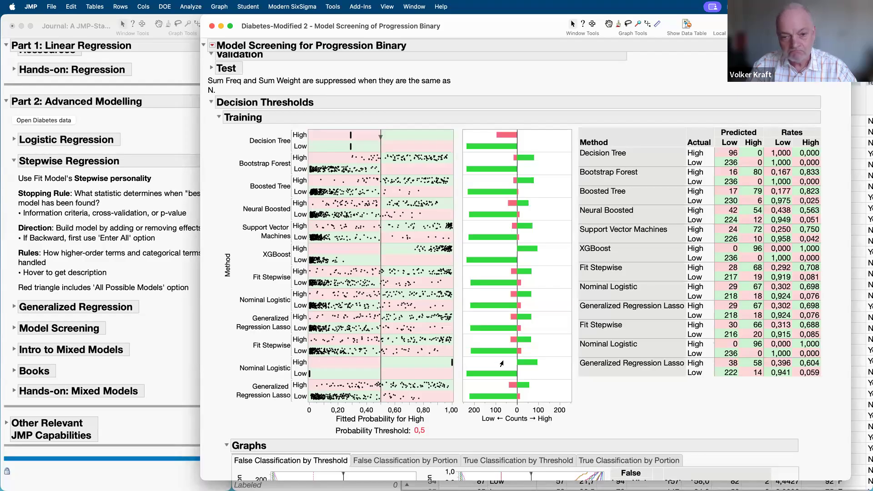
left_click_drag(380, 138, 356, 184)
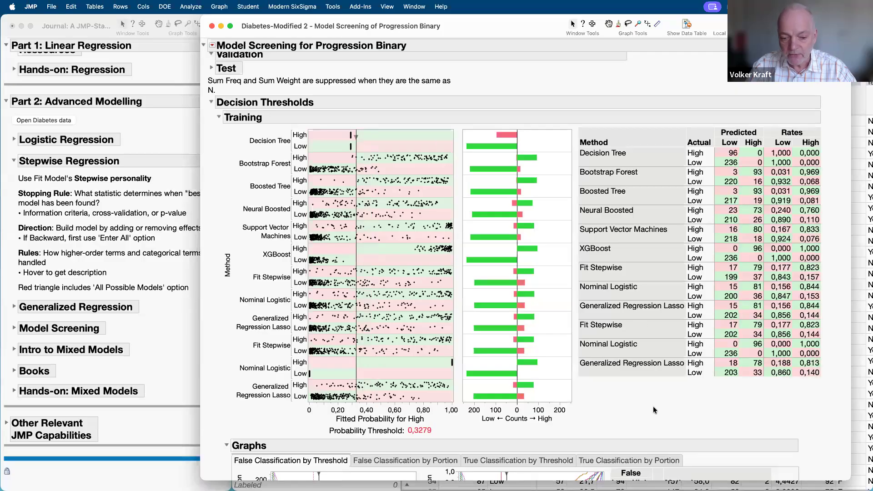
Show only the Neural Boosted curves in the False Classification by Threshold graphs and move the probability threshold to about 0,2514
scroll(653, 406, "down", 5)
scroll(574, 399, "down", 3)
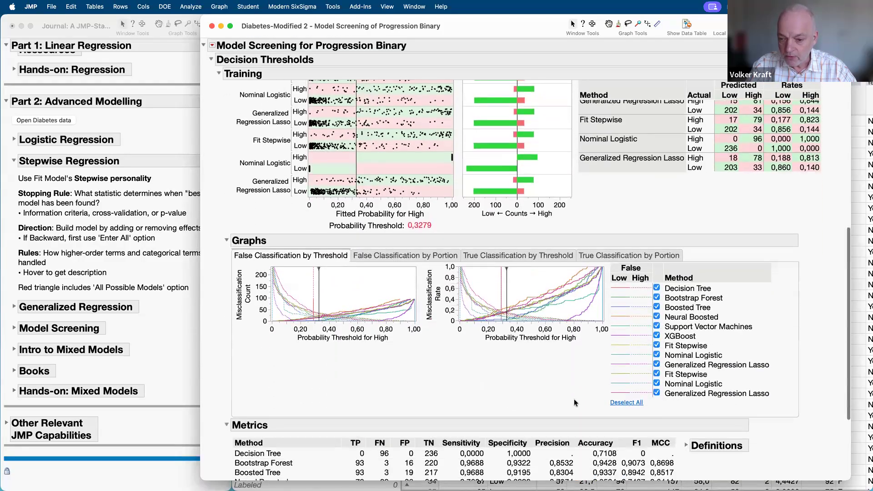
left_click(624, 382)
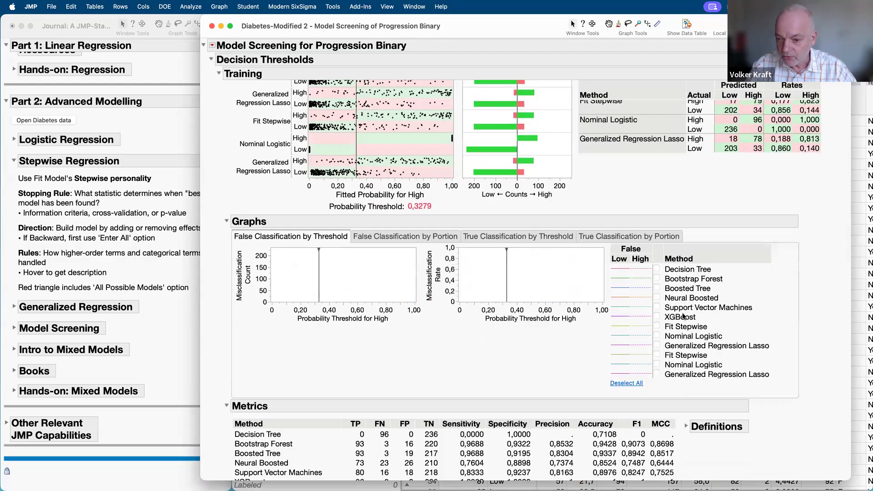
left_click(657, 297)
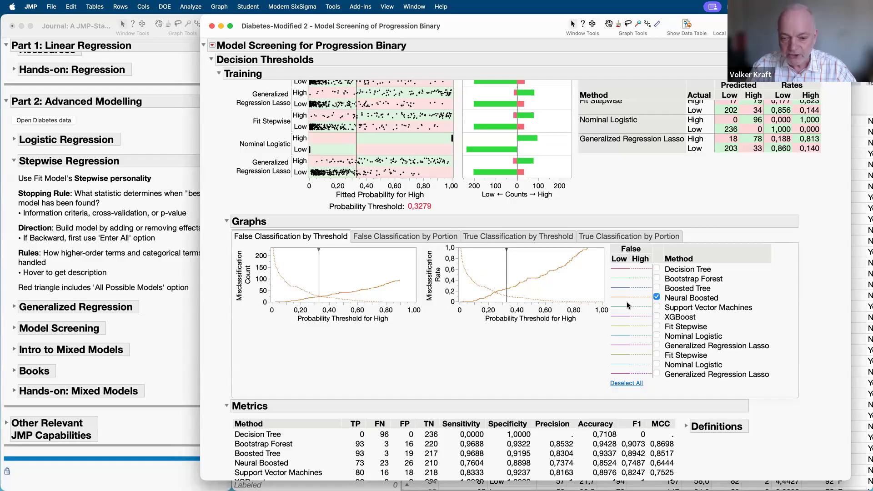
mouse_move(506, 251)
left_mouse_down()
mouse_move(487, 252)
mouse_move(524, 253)
mouse_move(495, 248)
mouse_move(502, 260)
mouse_move(495, 260)
left_mouse_up()
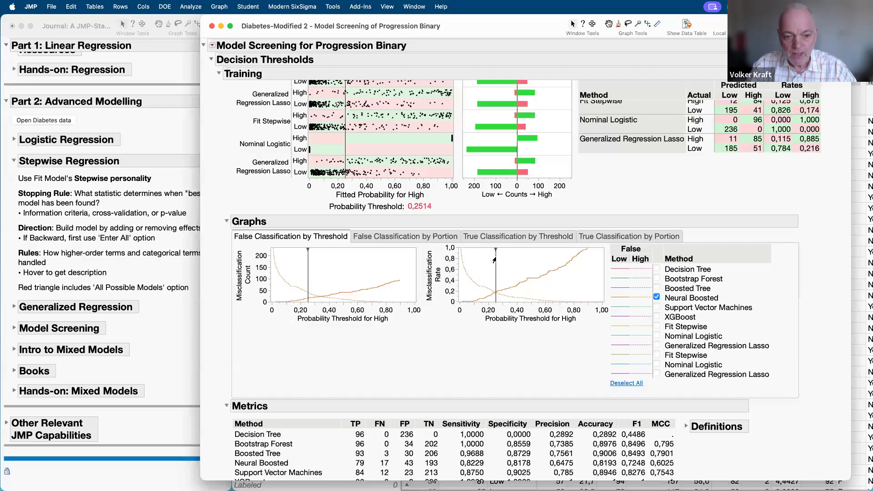
mouse_move(433, 222)
left_mouse_down()
mouse_move(423, 191)
mouse_move(323, 214)
mouse_move(434, 222)
left_mouse_up()
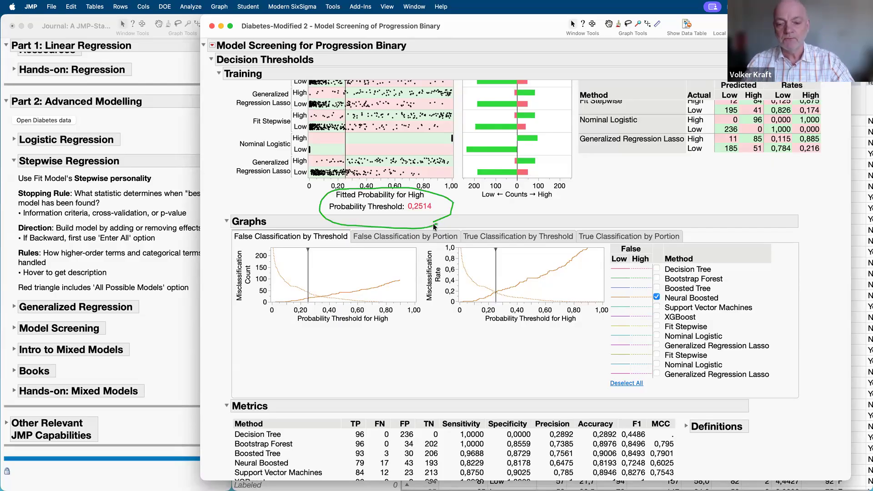
mouse_move(411, 388)
left_mouse_down()
mouse_move(481, 318)
mouse_move(489, 340)
left_mouse_up()
Review the training Metrics table with its Definitions expanded, and close the Model Screening report
scroll(674, 332, "down", 5)
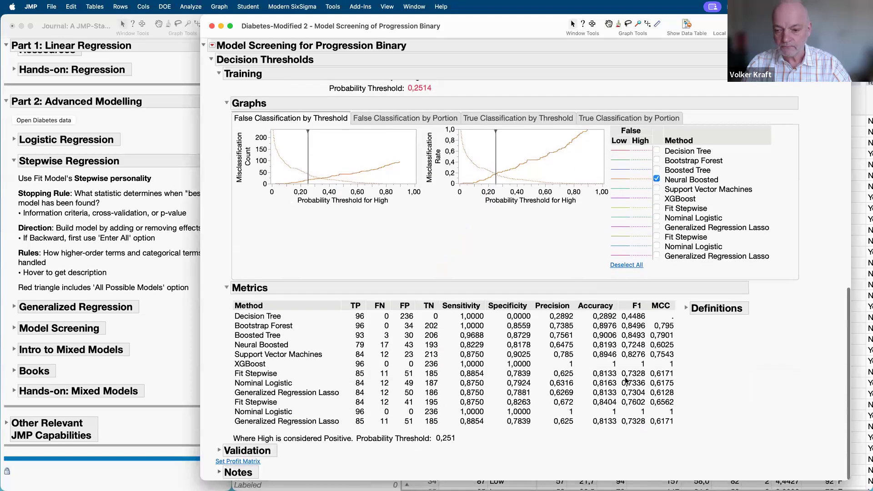
left_click(686, 308)
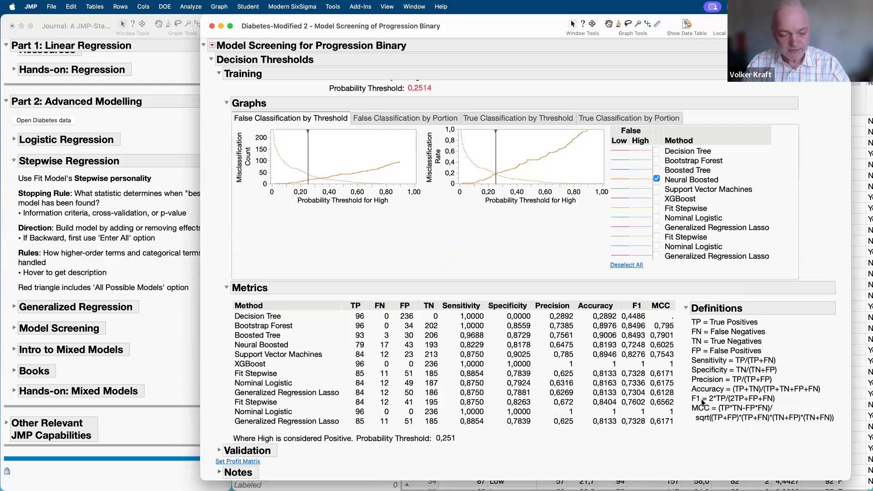
scroll(685, 438, "up", 15)
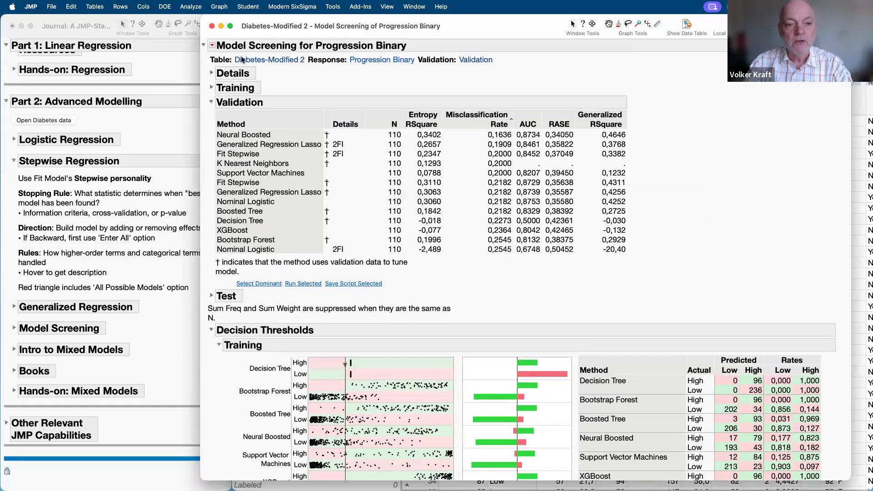
left_click(212, 26)
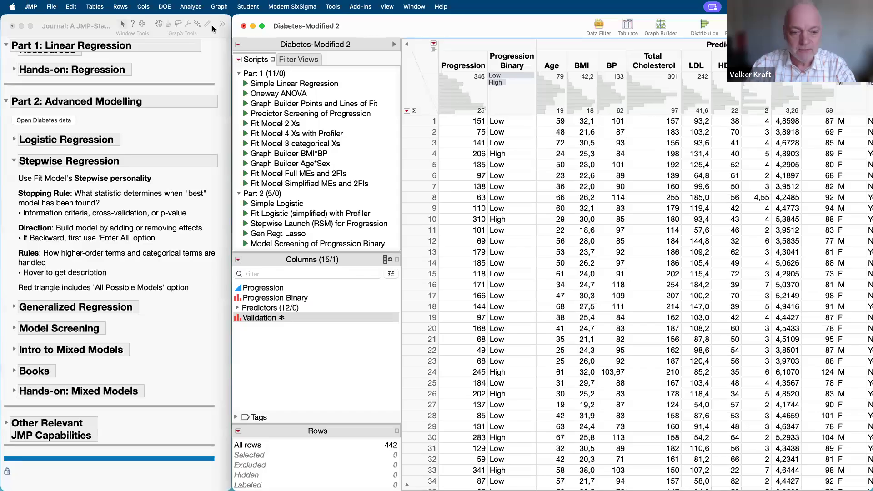
Launch the XGBoost add-in on the Diabetes-Modified 2 table and assign Progression as the Y, Response
left_click(317, 356)
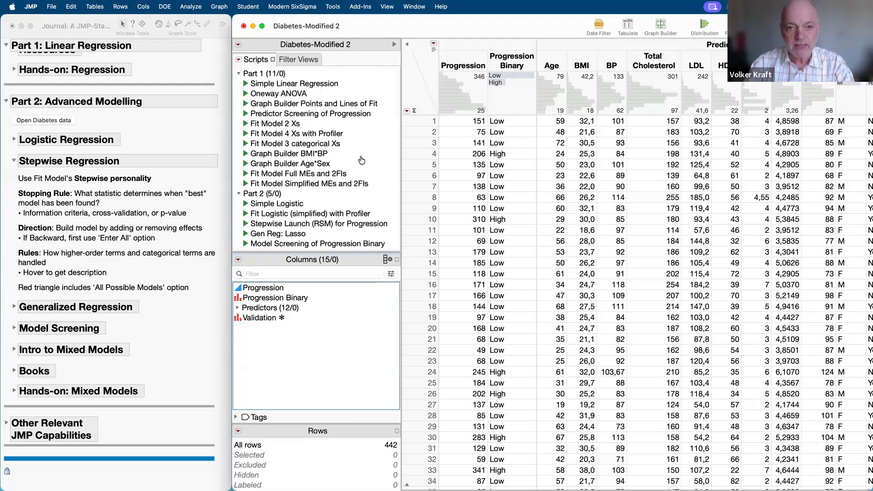
left_click(361, 8)
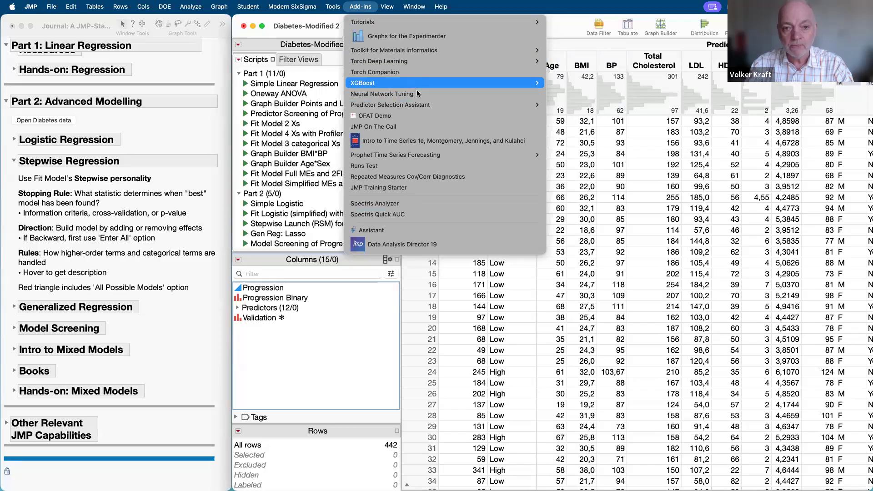
mouse_move(421, 84)
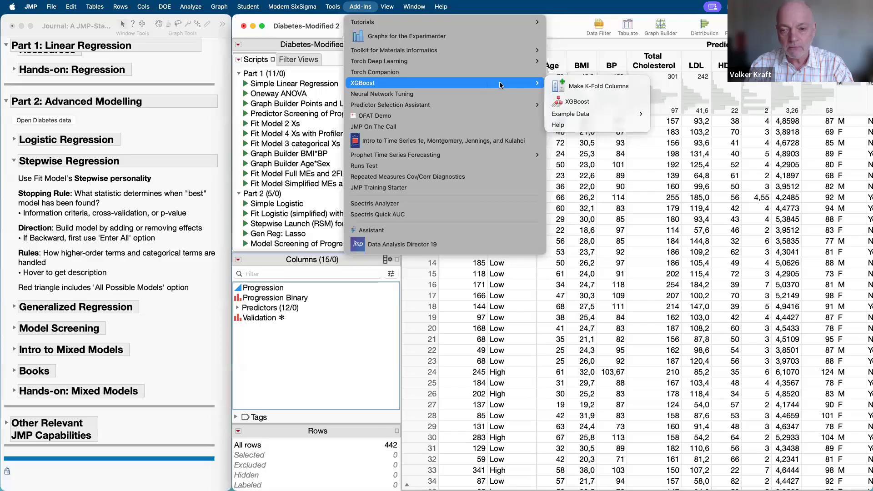
left_click(585, 105)
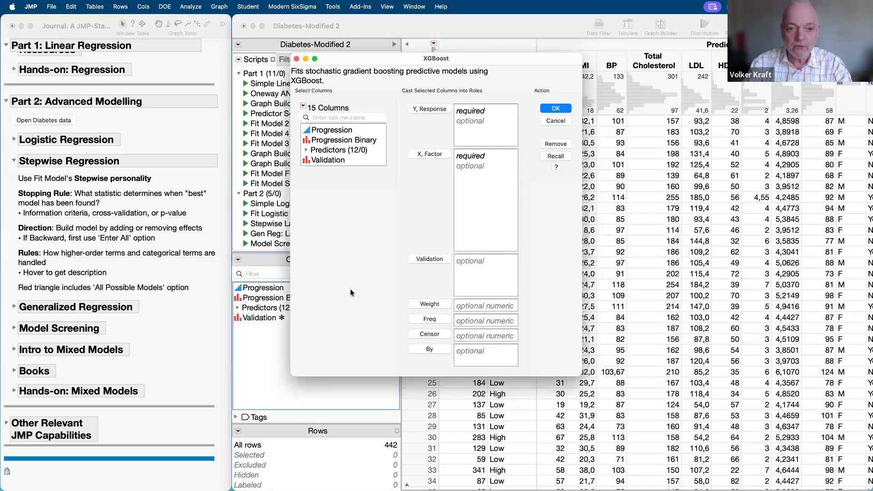
left_click(328, 151)
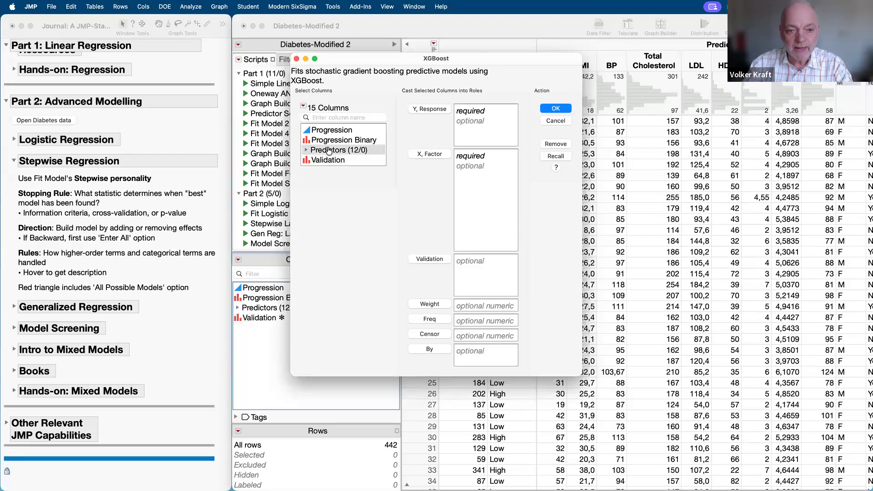
left_click(338, 131)
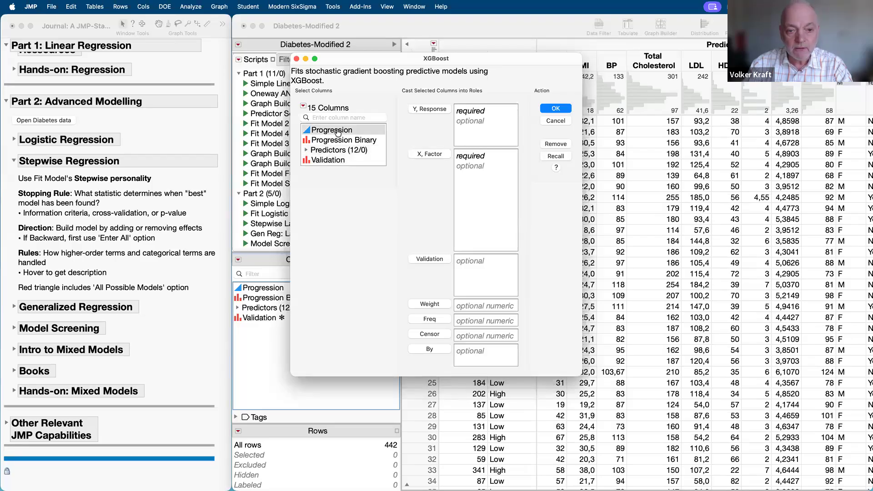
left_click(423, 109)
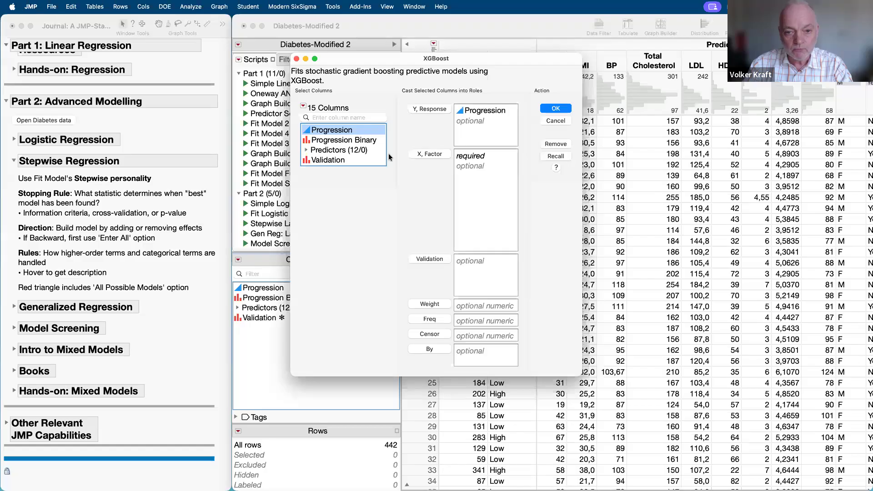
Assign the Predictors group as X, Factor and the Validation column as Validation, and open the XGBoost report
left_click(337, 152)
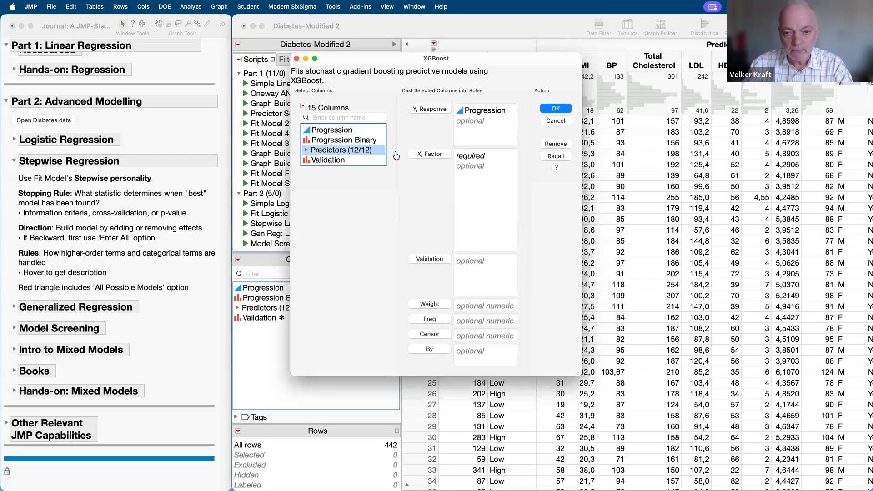
left_click(438, 155)
left_click(344, 160)
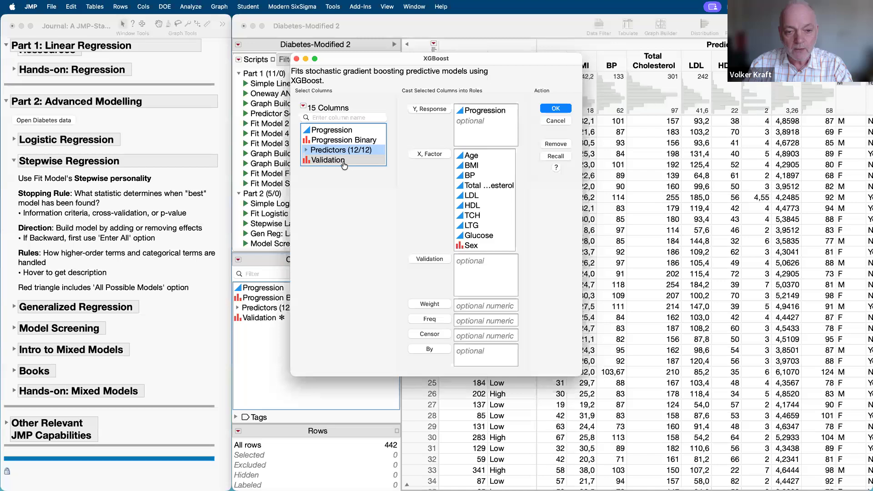
left_click(430, 259)
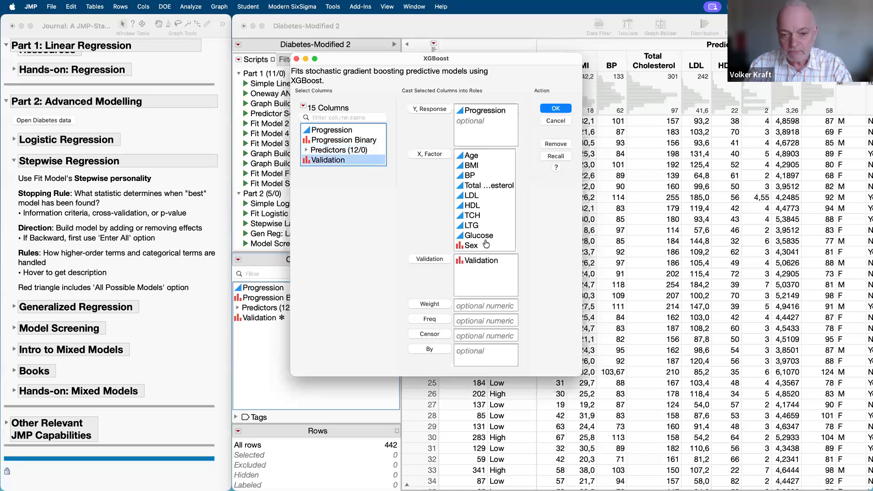
left_click(556, 108)
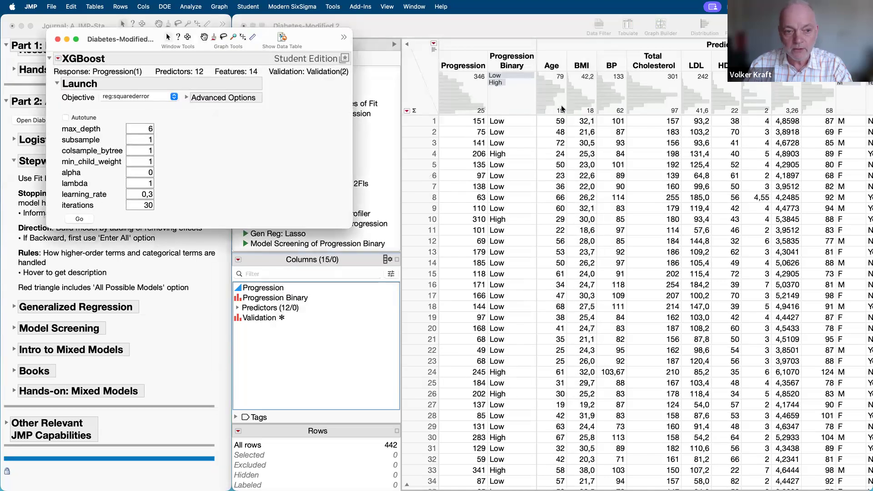
Enable Autotune for the XGBoost model of Progression and run the fit
left_click_drag(159, 48, 469, 66)
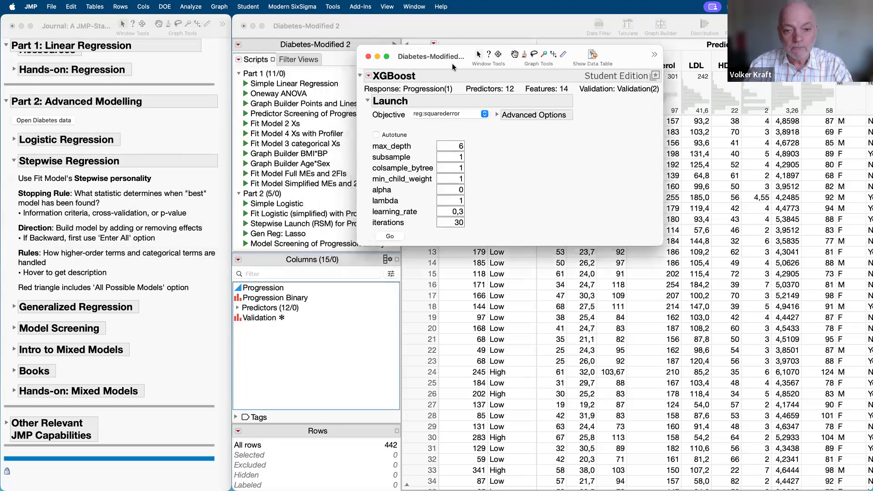
left_click(375, 135)
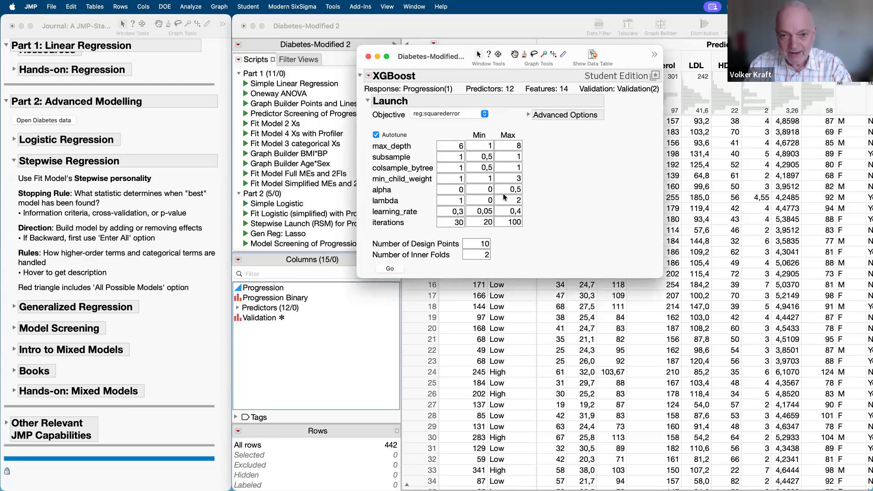
left_click(393, 269)
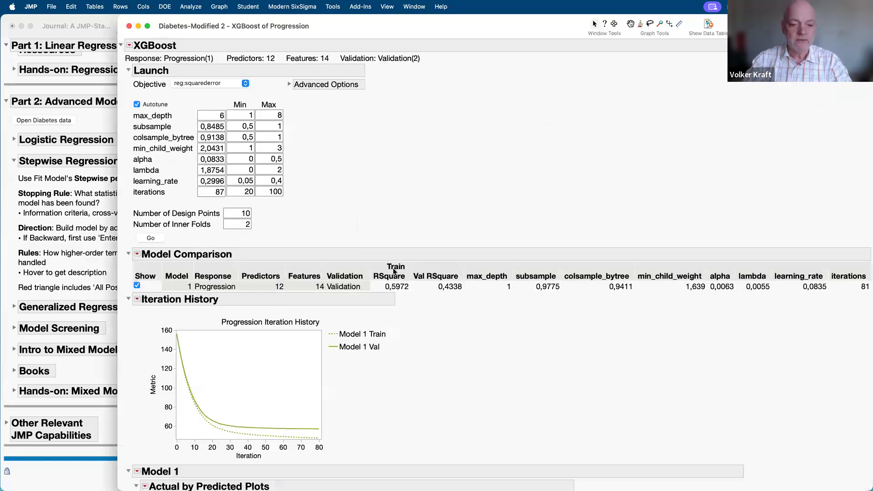
Review the XGBoost report's iteration history, actual by predicted plots and fit details, and close the report
scroll(451, 369, "down", 9)
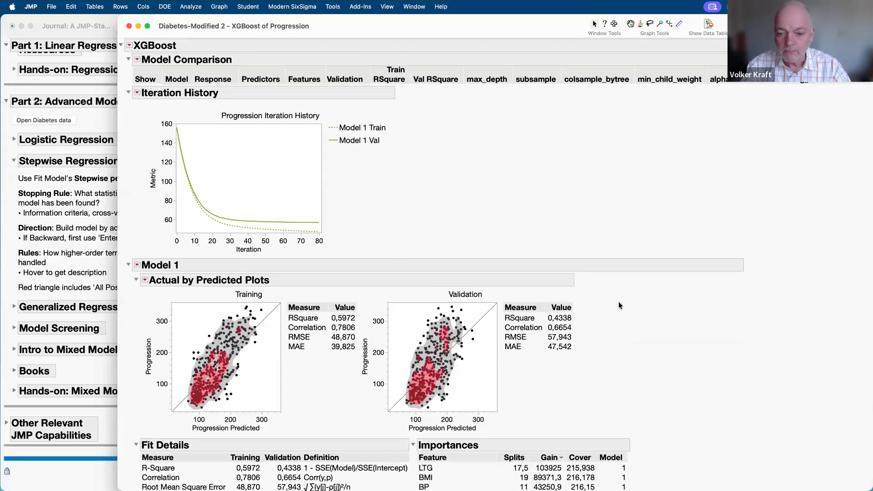
mouse_move(596, 313)
left_mouse_down()
mouse_move(523, 303)
mouse_move(572, 331)
mouse_move(583, 306)
left_mouse_up()
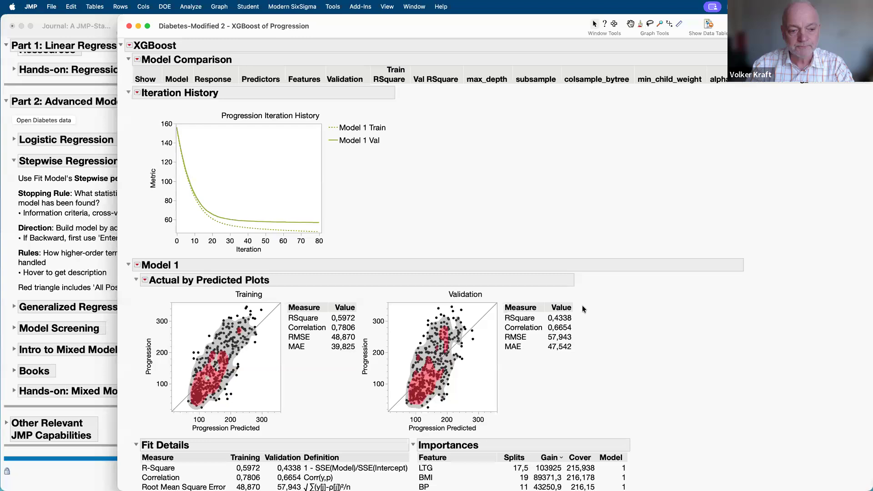
scroll(582, 306, "up", 5)
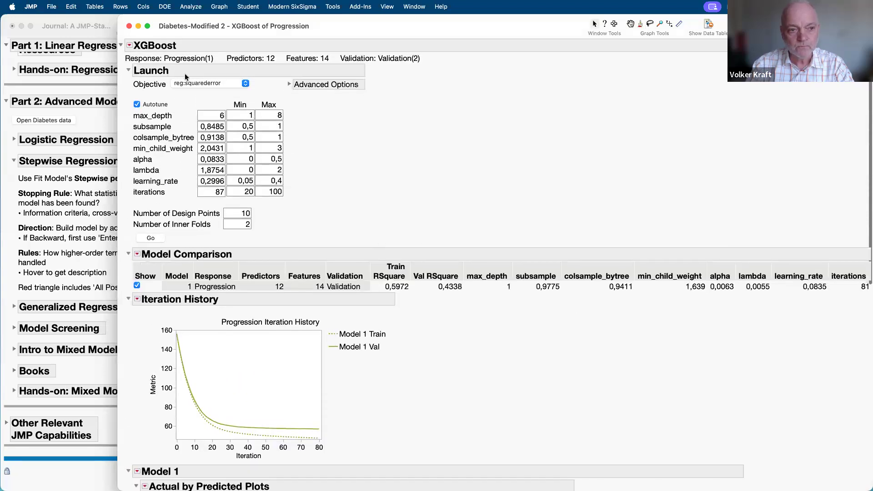
left_click(129, 26)
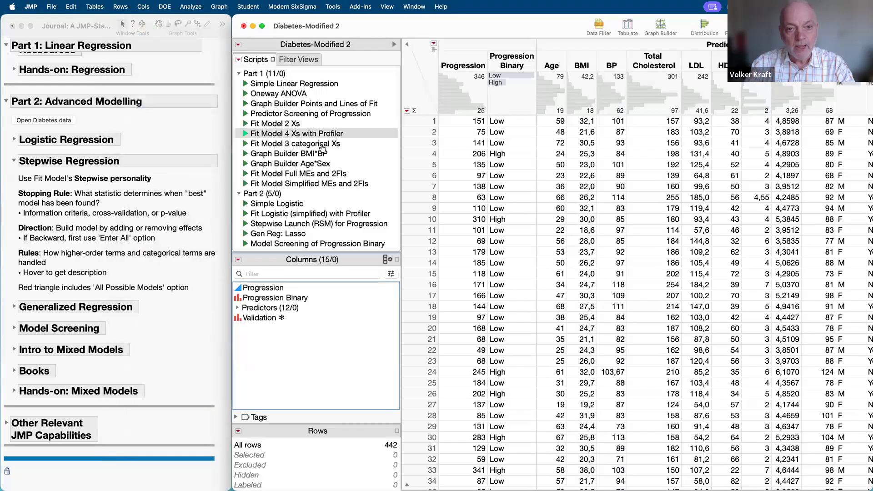
Look through the options offered by the Torch Deep Learning add-in without launching it
left_click(357, 7)
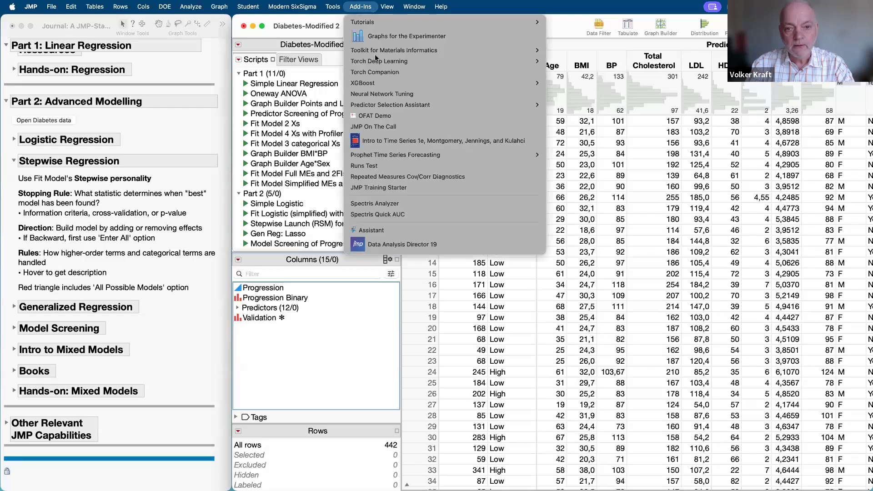
mouse_move(378, 63)
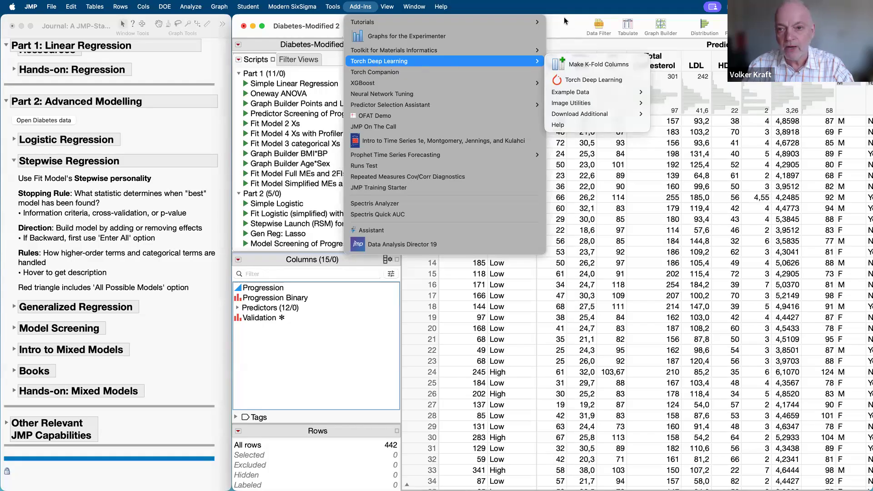
left_click(564, 28)
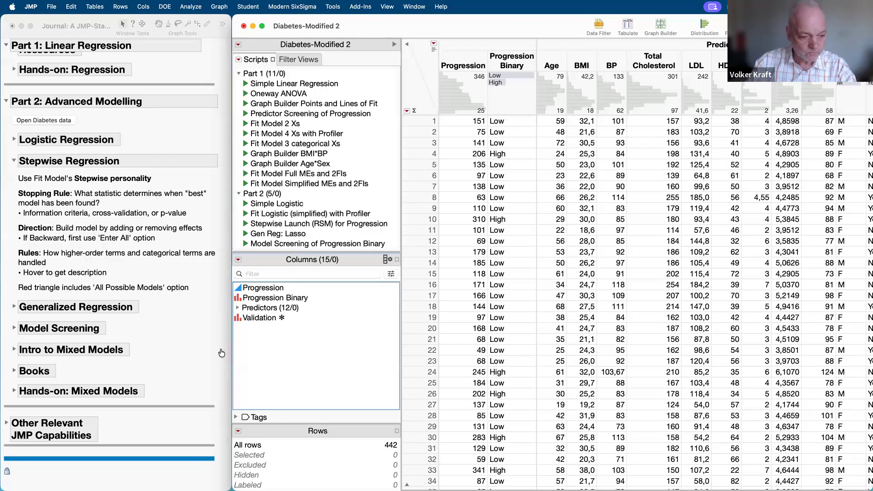
Expand the Books section of the journal's Part 2 and look through the recommended book covers
left_click(14, 371)
left_click(14, 371)
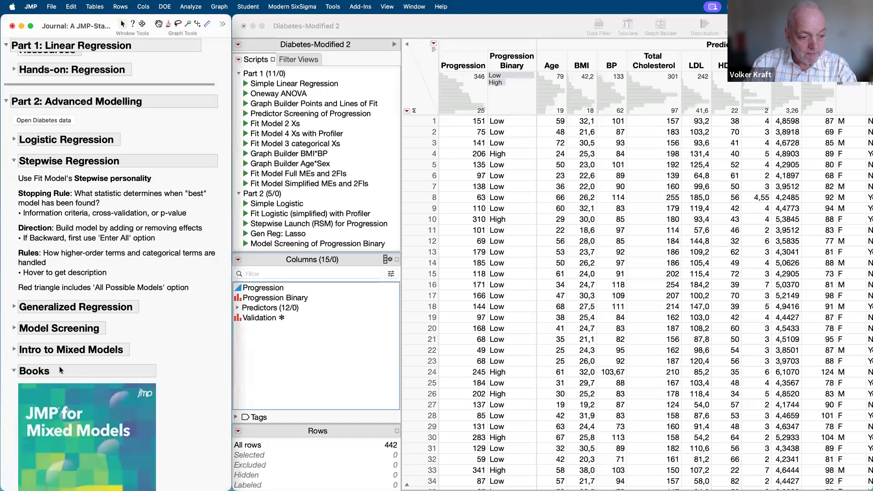
scroll(120, 355, "down", 10)
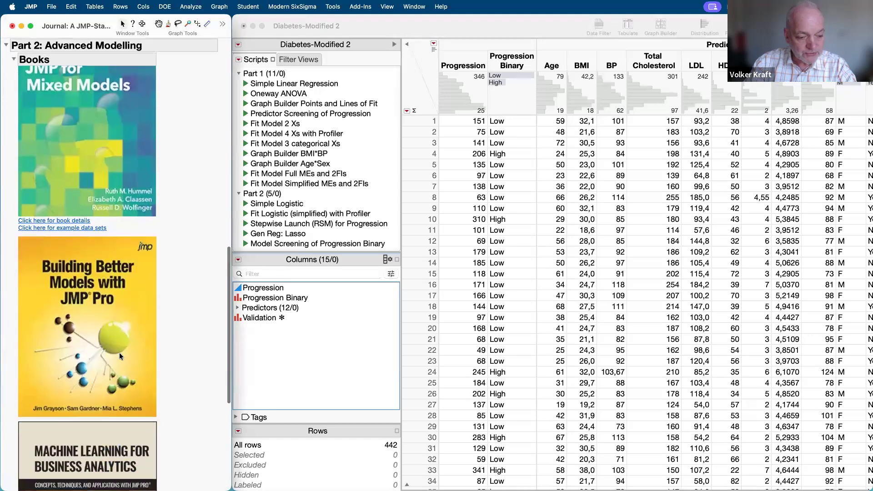
scroll(121, 357, "down", 5)
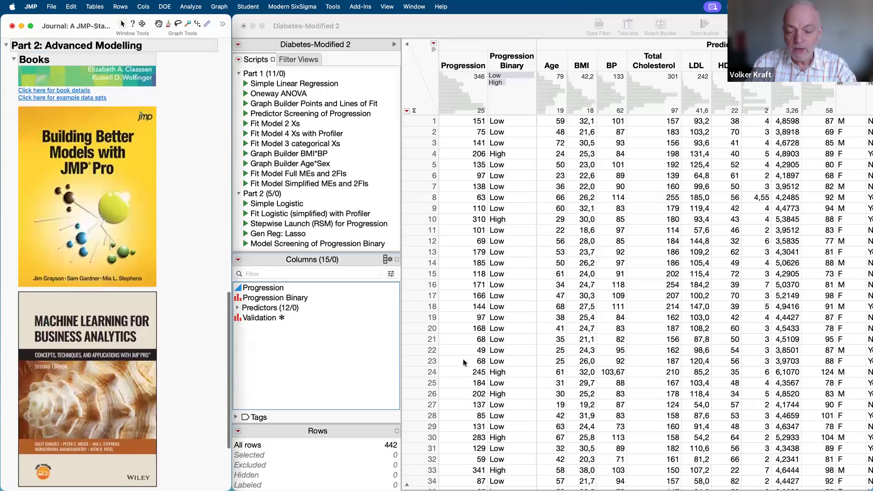
Switch to Chrome, view the STIPS, Multiple Linear Regression and Learn JMP pages, and dismiss the survey invitation
key("ctrl+Right")
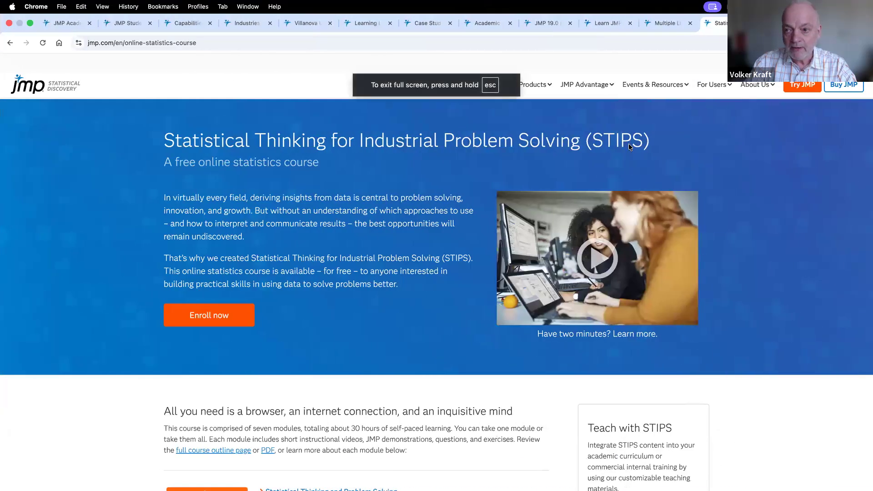
left_click(680, 23)
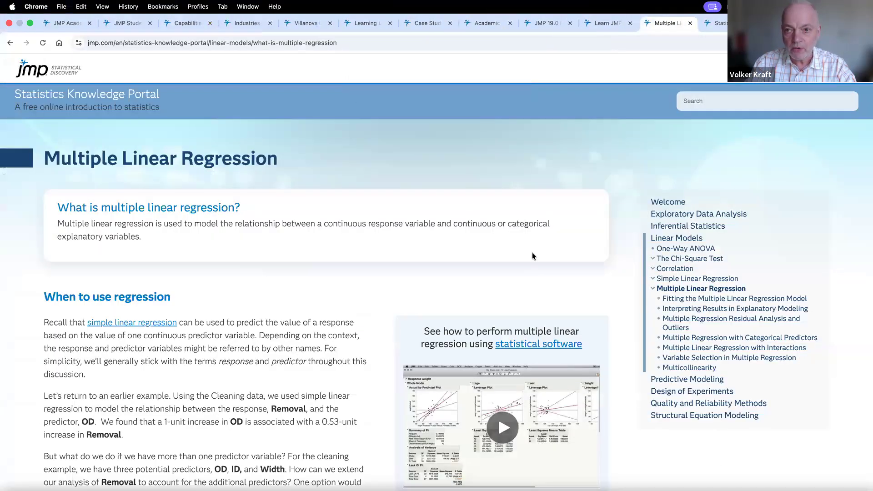
left_click(607, 23)
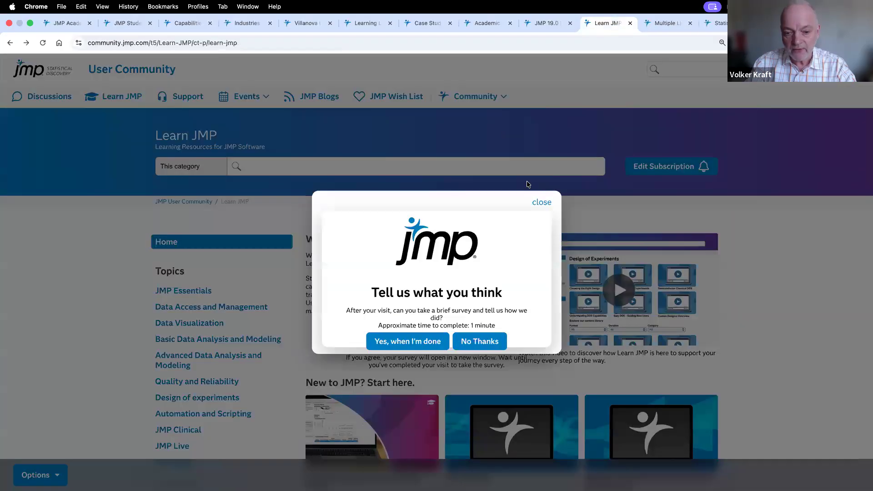
left_click(542, 202)
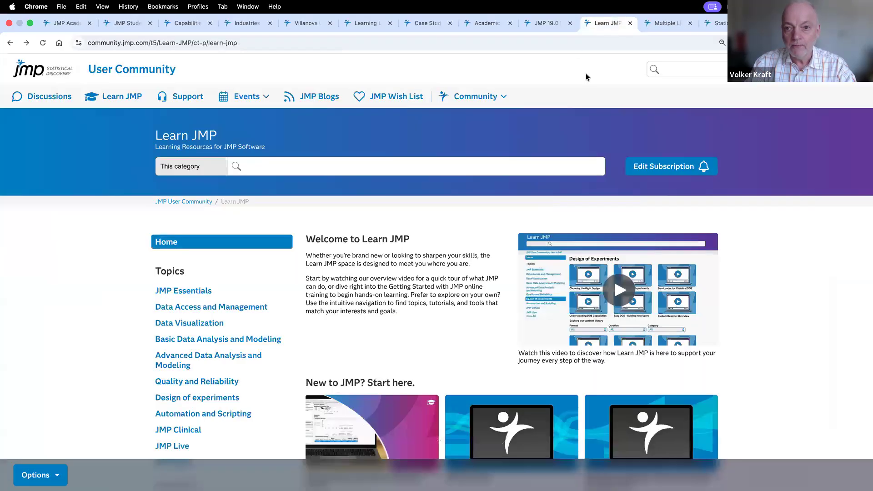
Browse the topics of the JMP Learning Library and open the Factor Analysis page under Multivariate Methods
left_click(368, 24)
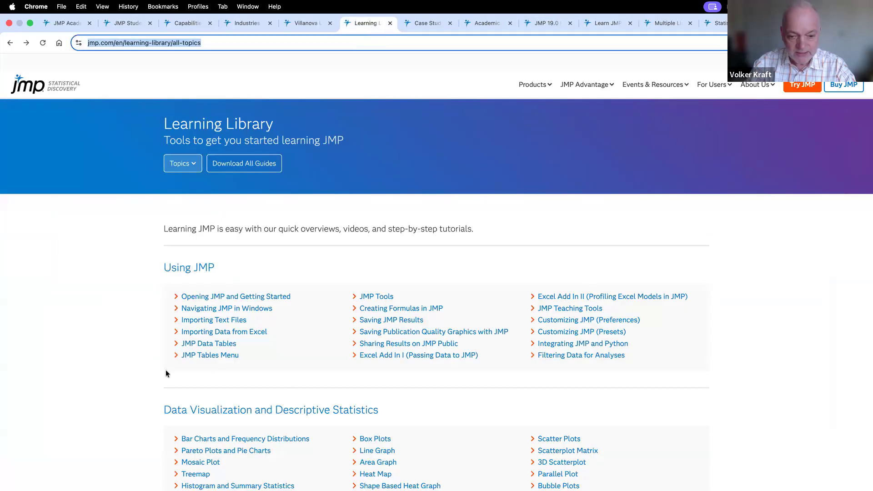
scroll(427, 400, "down", 5)
scroll(427, 400, "down", 6)
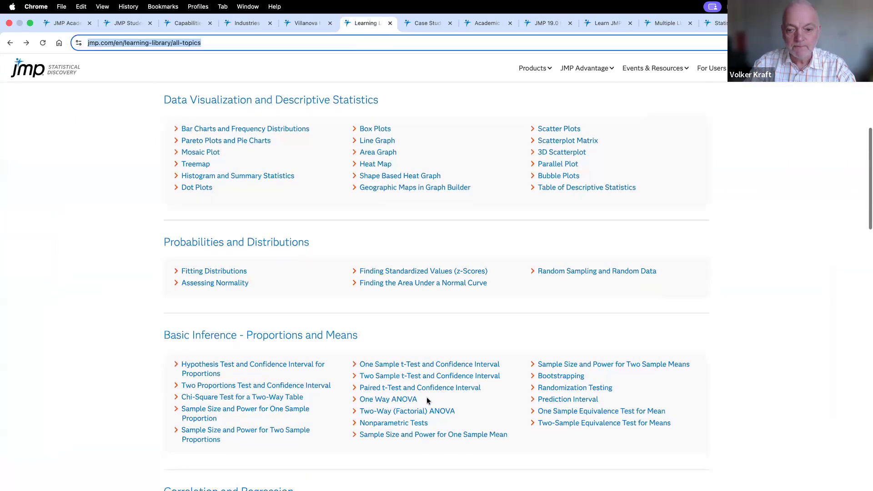
scroll(426, 399, "down", 2)
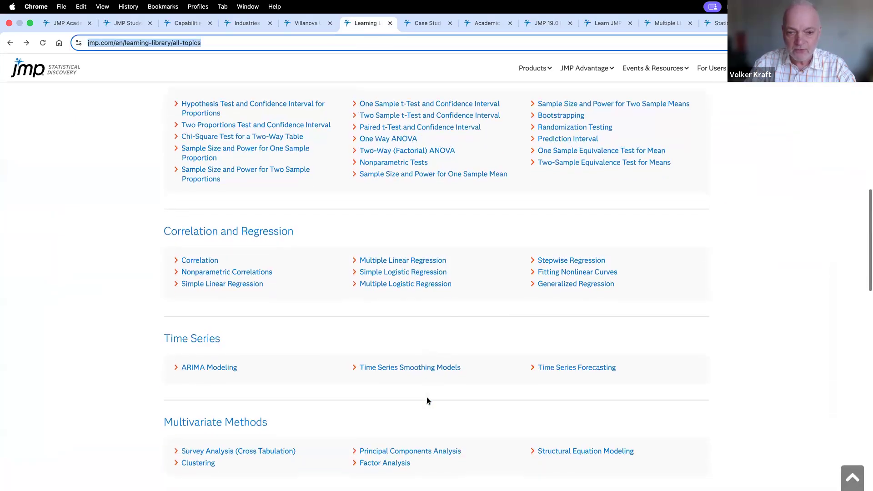
scroll(427, 398, "up", 2)
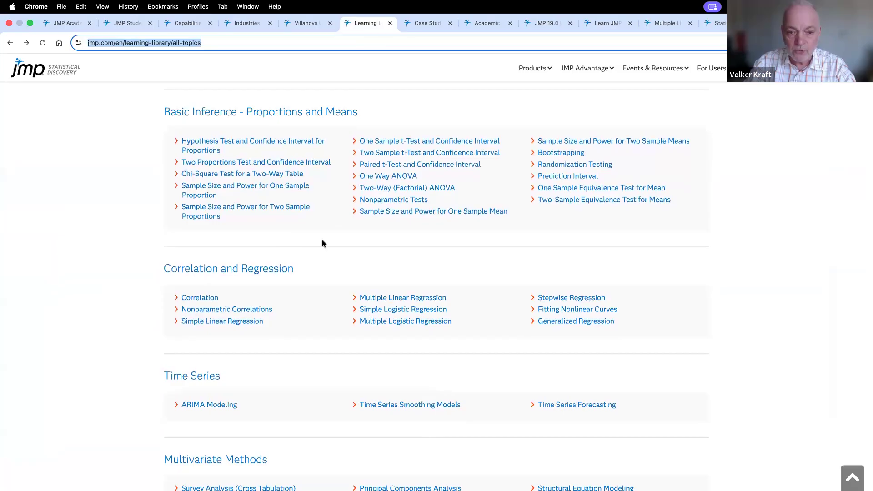
left_click(392, 200)
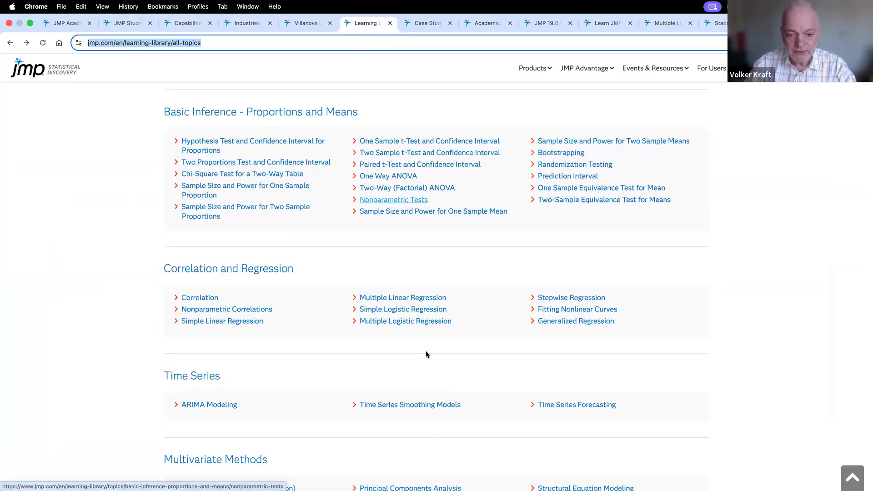
scroll(462, 364, "down", 2)
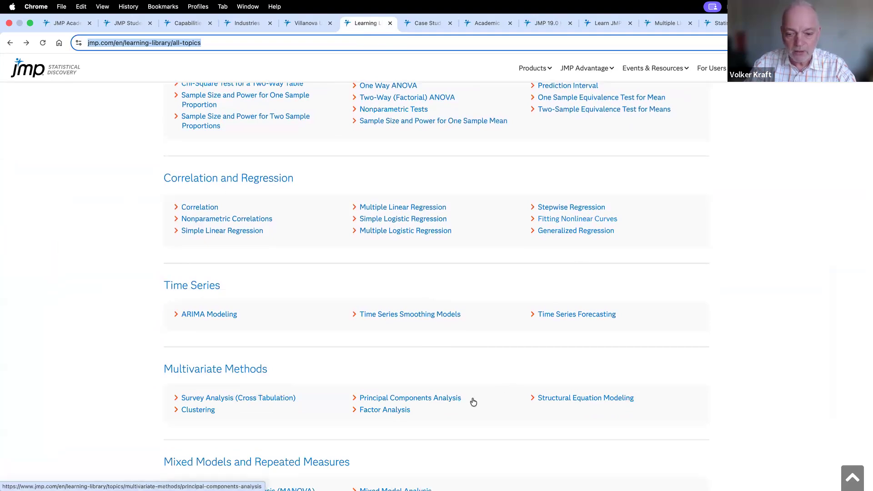
scroll(473, 402, "down", 6)
scroll(471, 403, "up", 1)
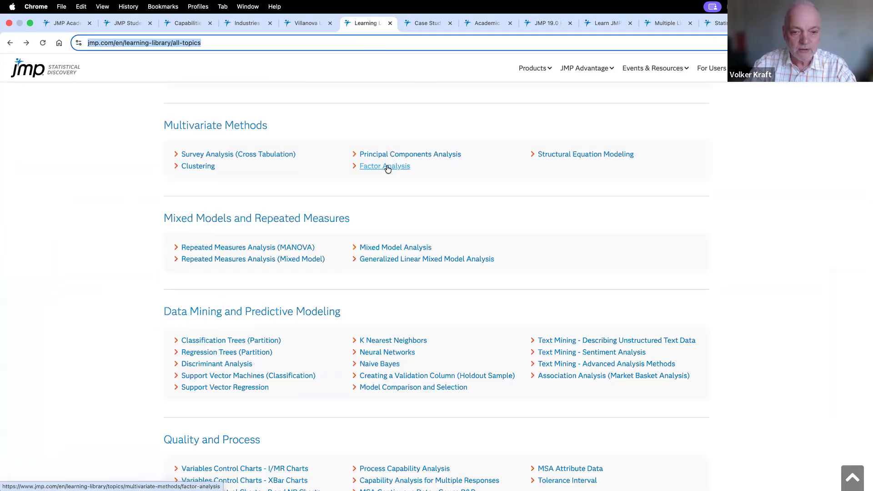
left_click(387, 168)
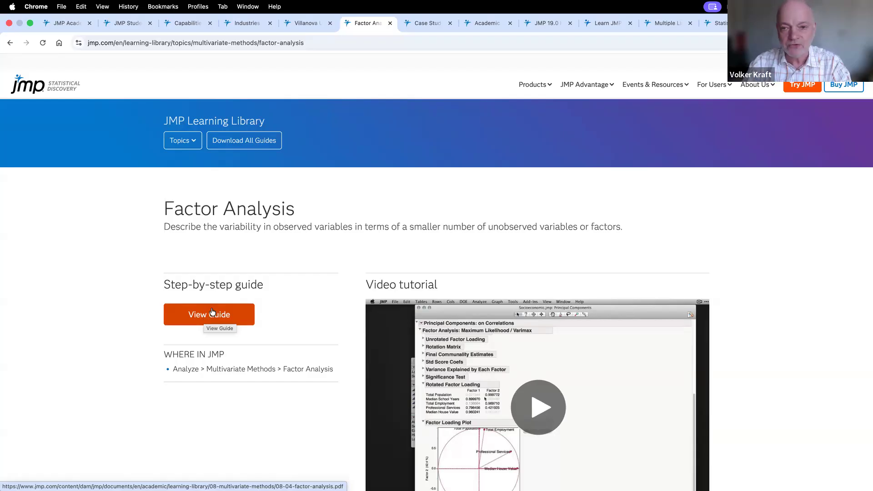
Switch back to JMP, view the first titles in the journal's Books section, and activate the Diabetes-Modified 2 table
key("ctrl+Left")
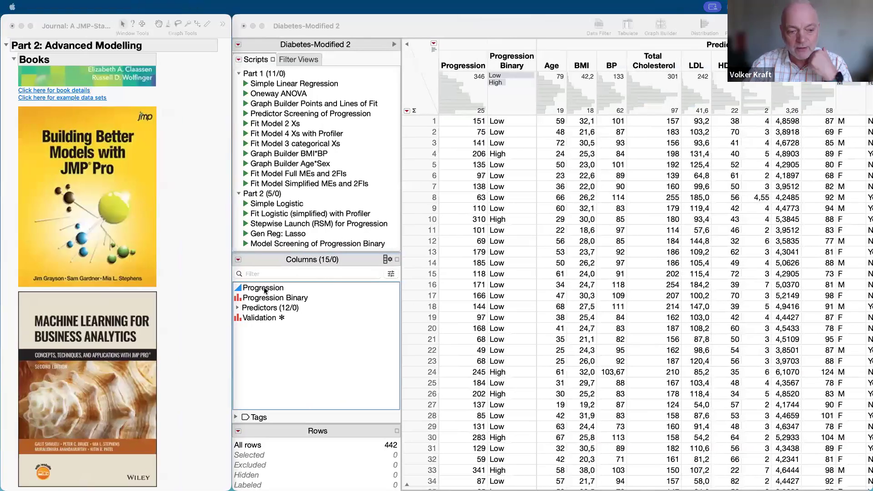
scroll(197, 312, "up", 2)
scroll(197, 312, "up", 5)
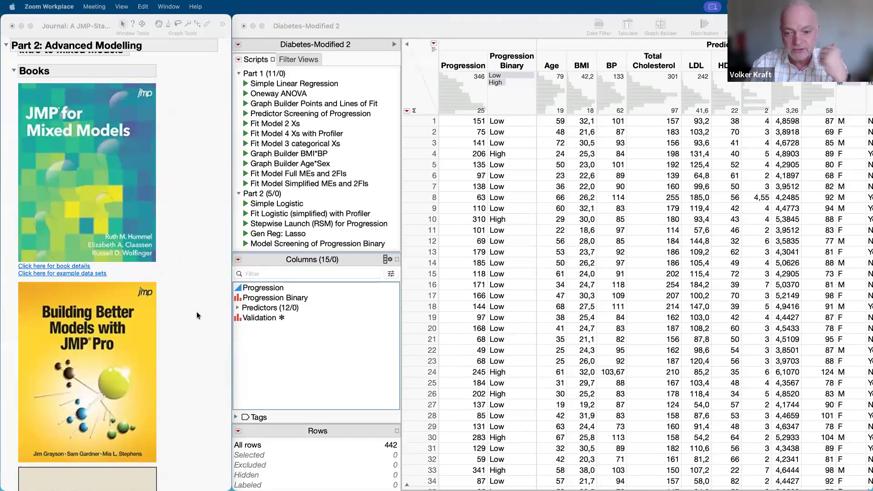
key("ctrl+Up")
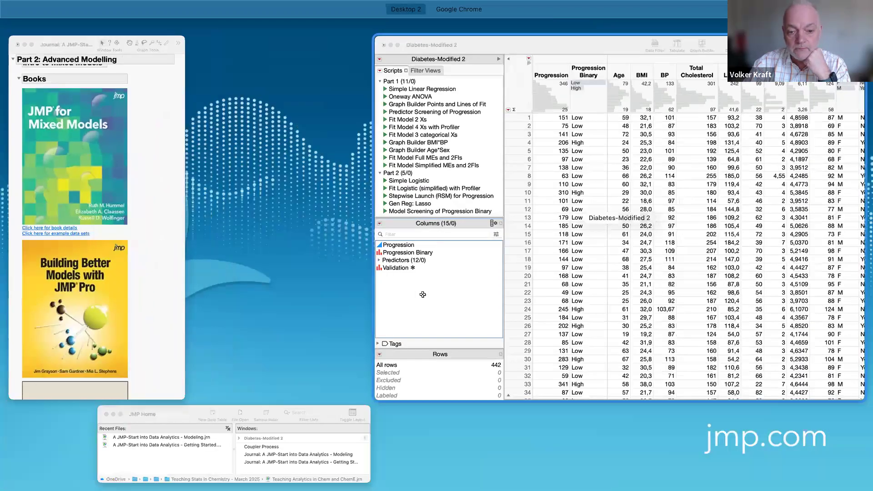
left_click(422, 294)
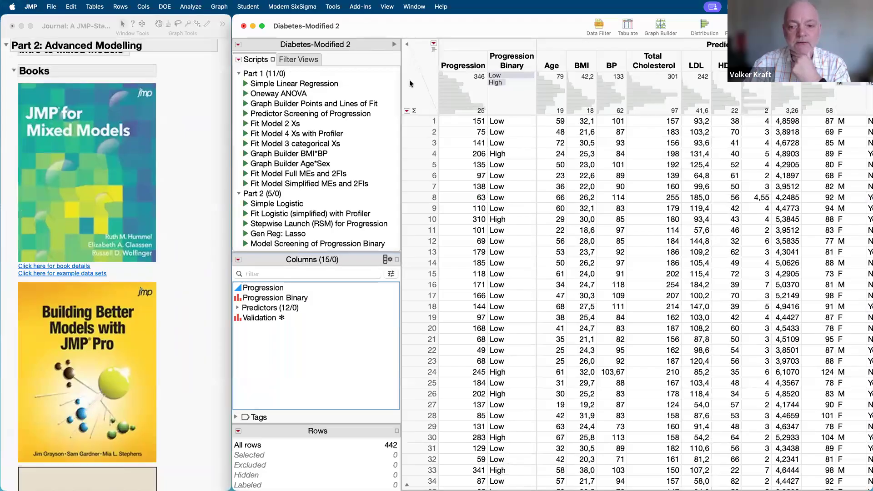
Switch to Chrome, view the Torch Deep Learning add-in page, and go to the JMP Marketplace home page
key("ctrl+Right")
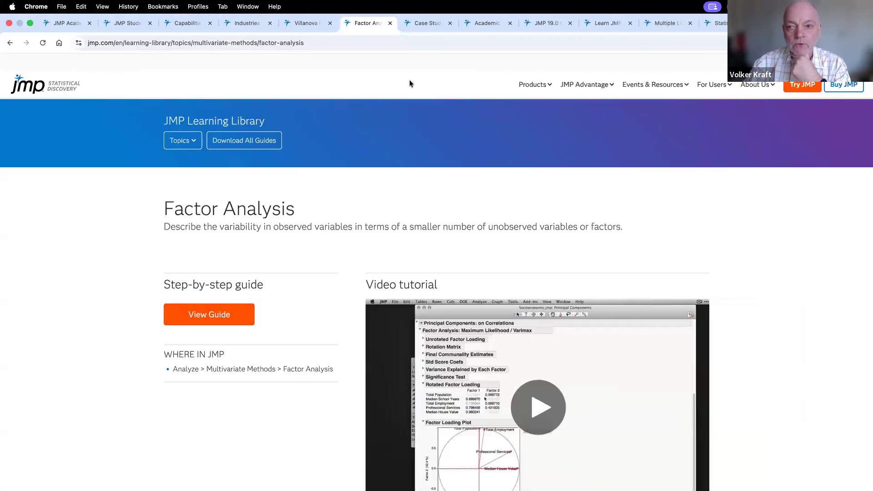
left_click(790, 23)
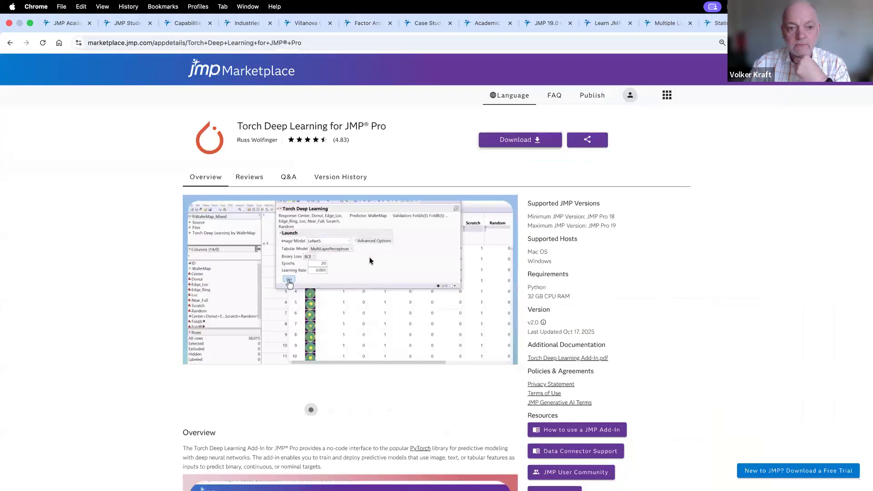
left_click(245, 74)
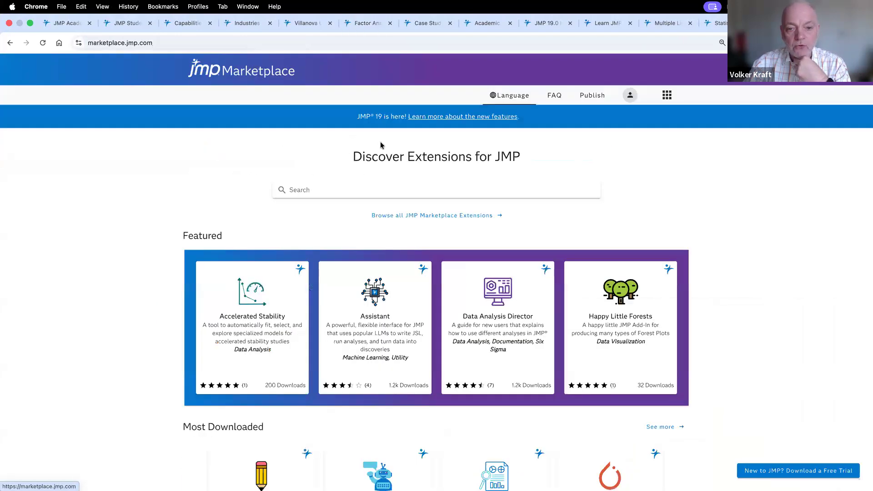
Search the JMP Marketplace for "learn" and open the LearnBot add-in page
left_click(410, 187)
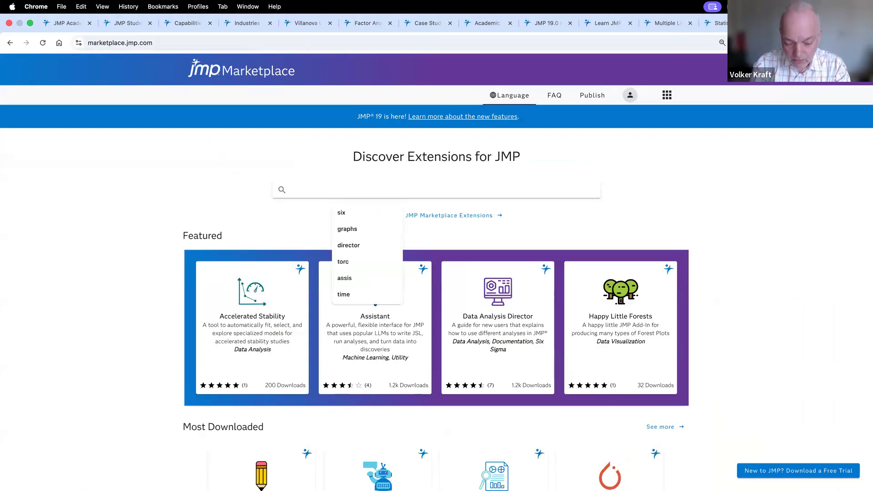
type("learn")
key("Return")
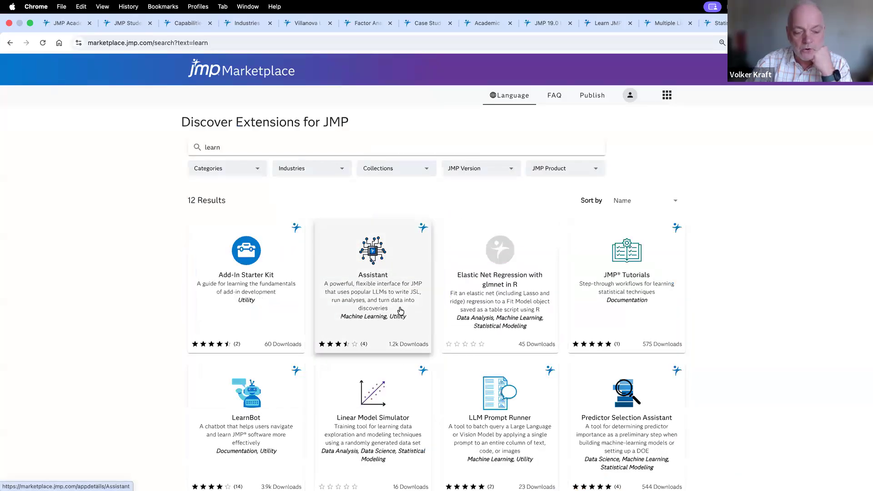
left_click(274, 417)
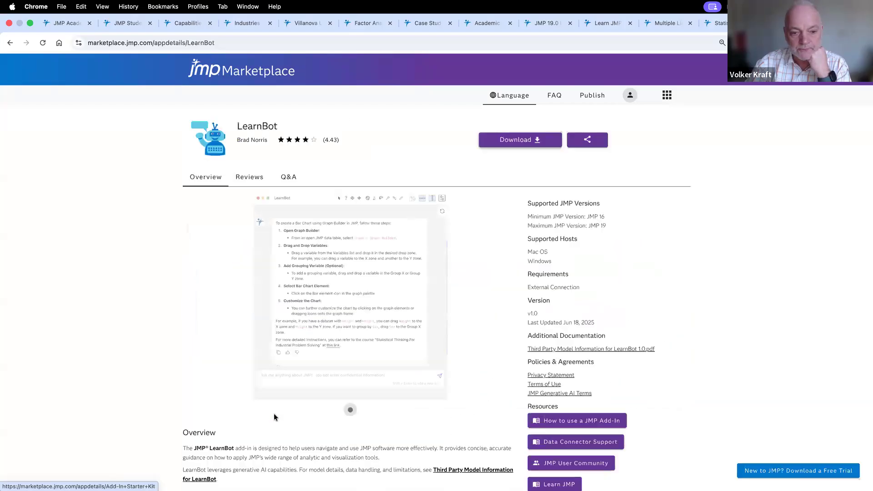
Look over the LearnBot add-in page, including its overview and key features
scroll(479, 337, "down", 2)
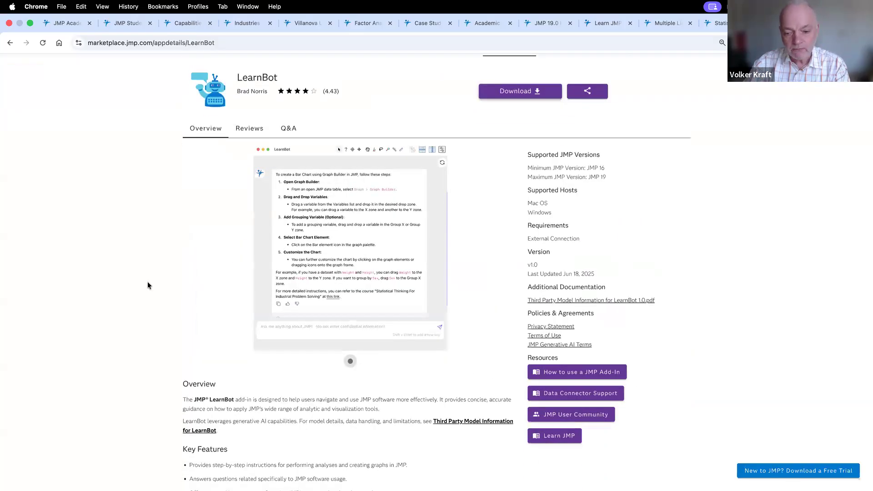
scroll(148, 285, "up", 2)
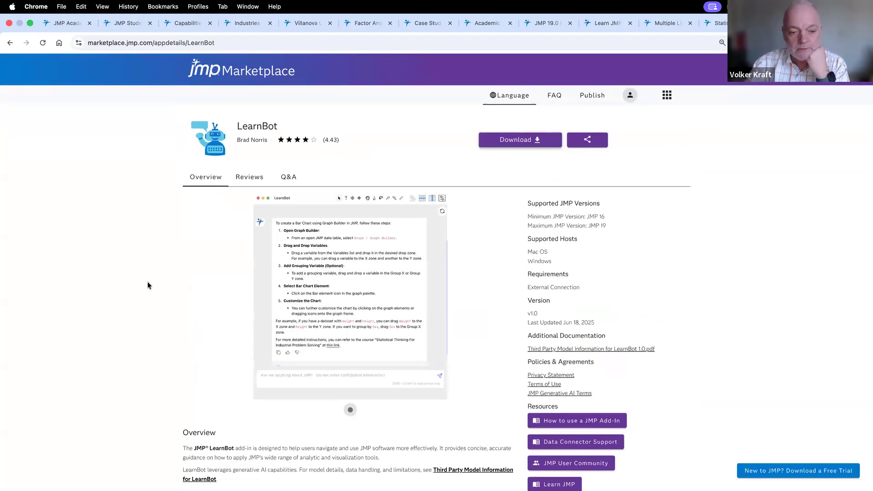
scroll(148, 285, "down", 2)
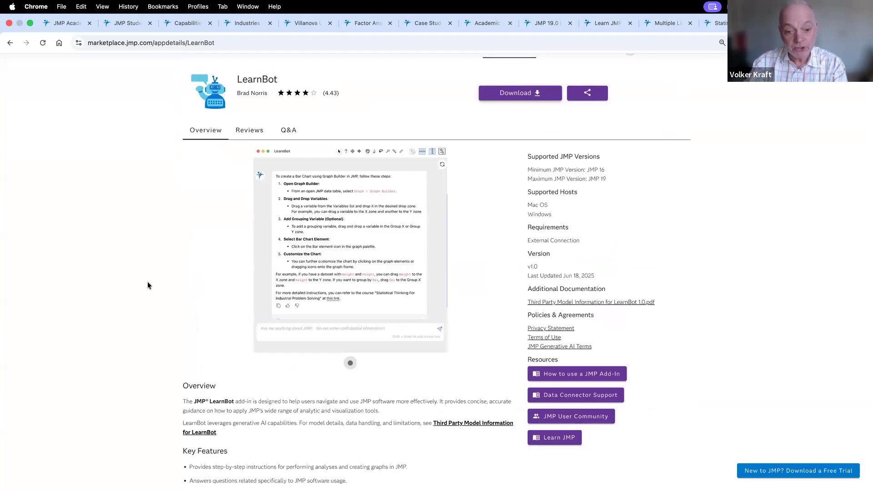
scroll(148, 285, "up", 2)
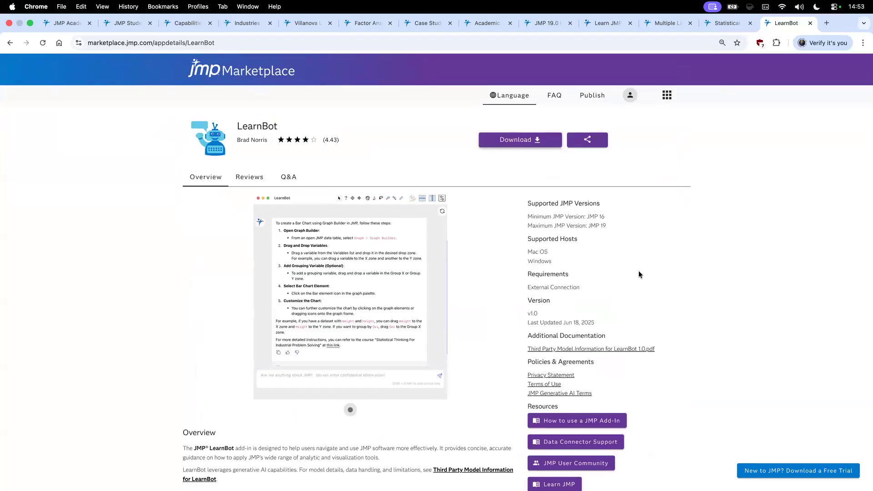
Switch back to JMP, open the LearnBot assistant, and place its window over the Diabetes-Modified 2 table
key("ctrl+Left")
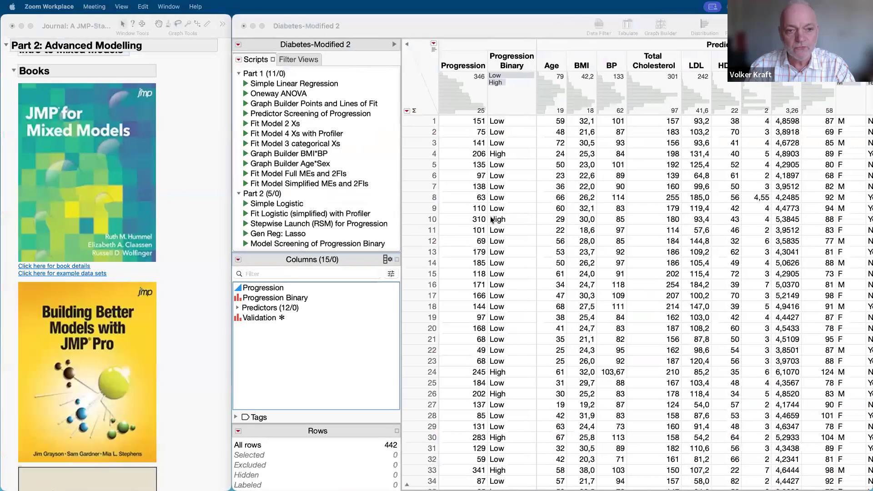
left_click(305, 353)
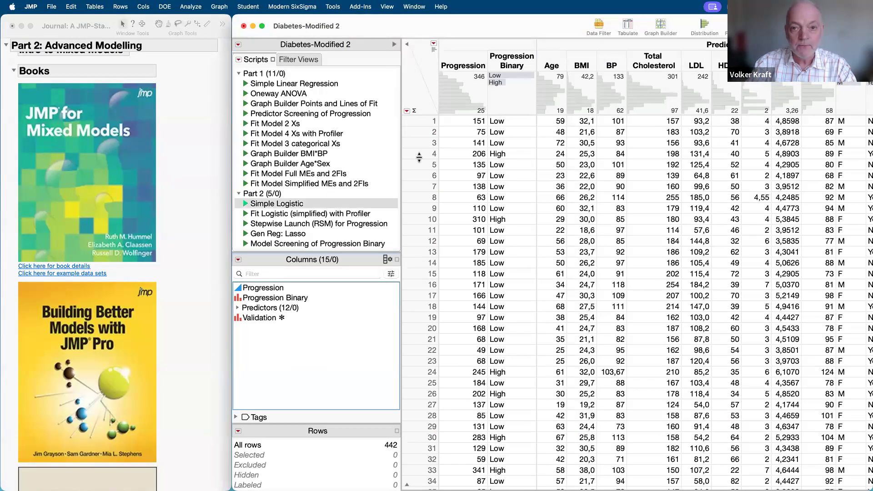
left_click(442, 8)
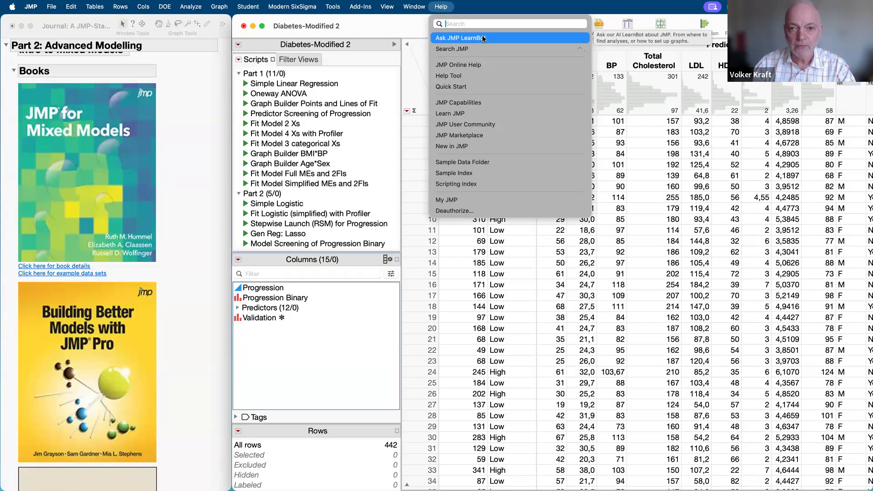
left_click(505, 40)
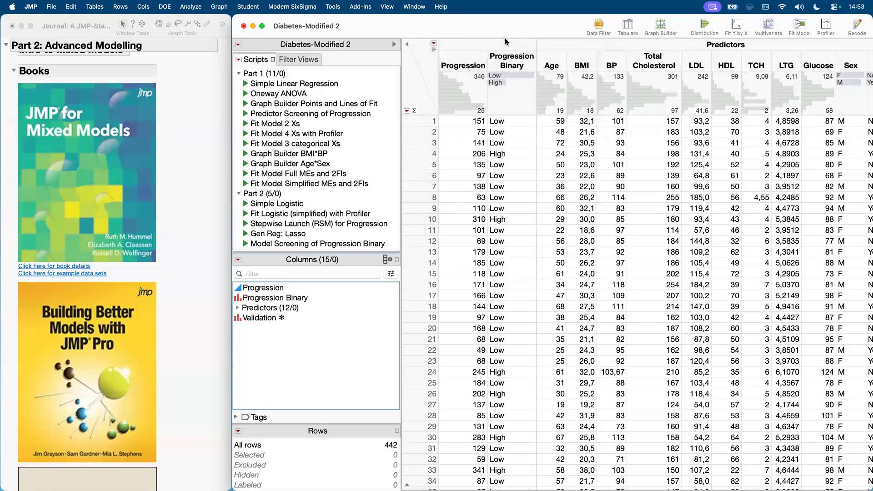
left_click_drag(160, 53, 451, 50)
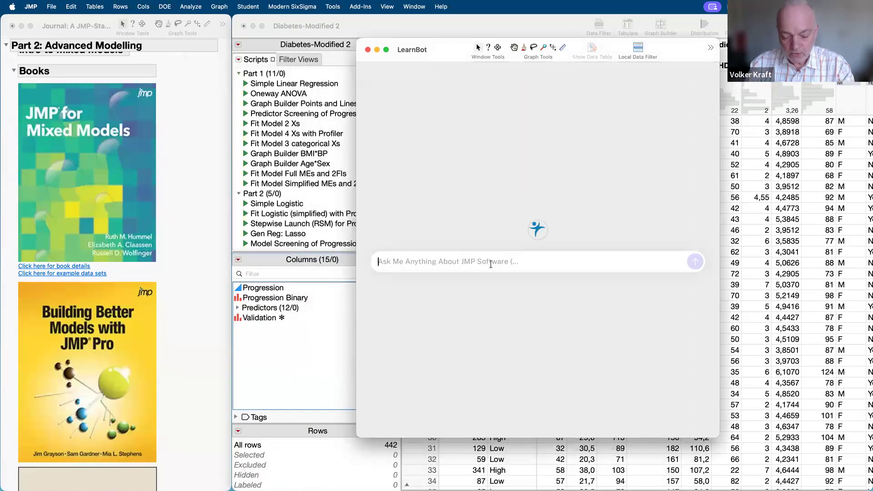
Ask LearnBot "How can I build a regression model?"
type("How ca")
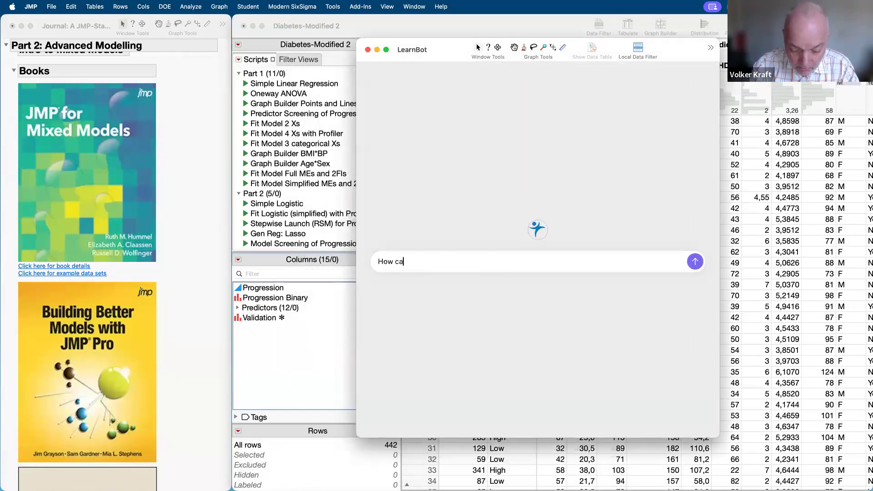
type("n IO build")
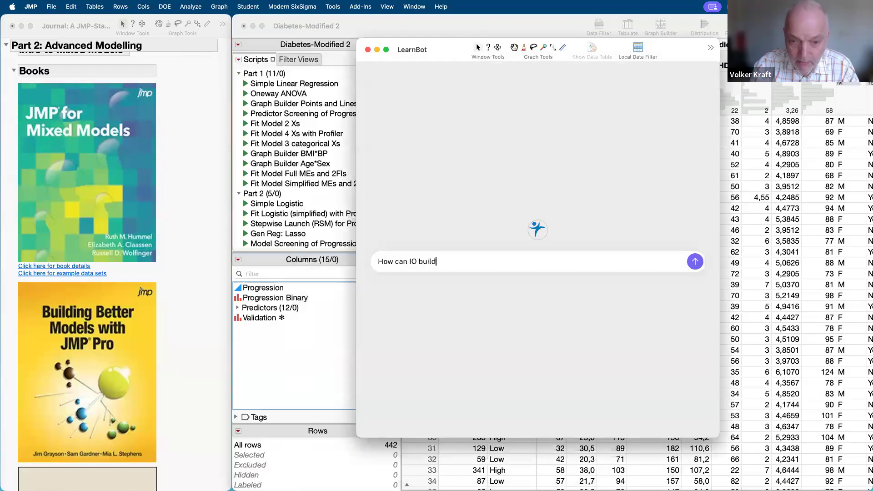
left_click(419, 261)
key("BackSpace")
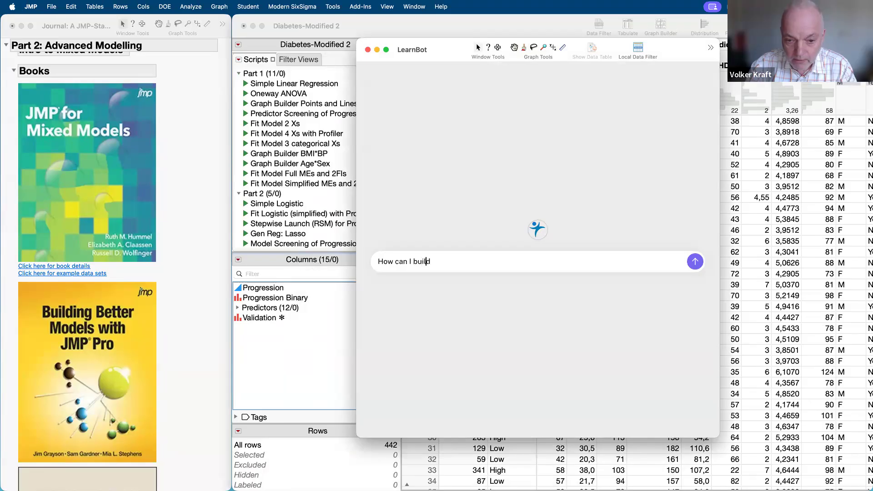
type("a regre")
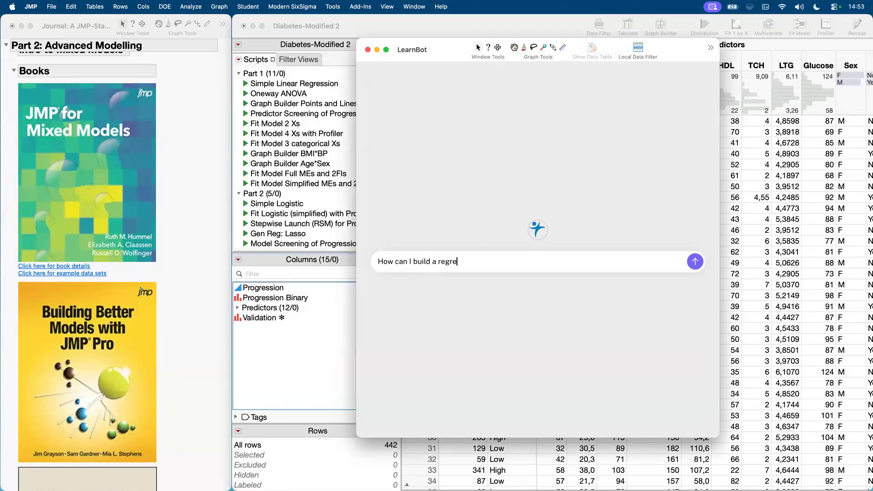
type("ssion model?")
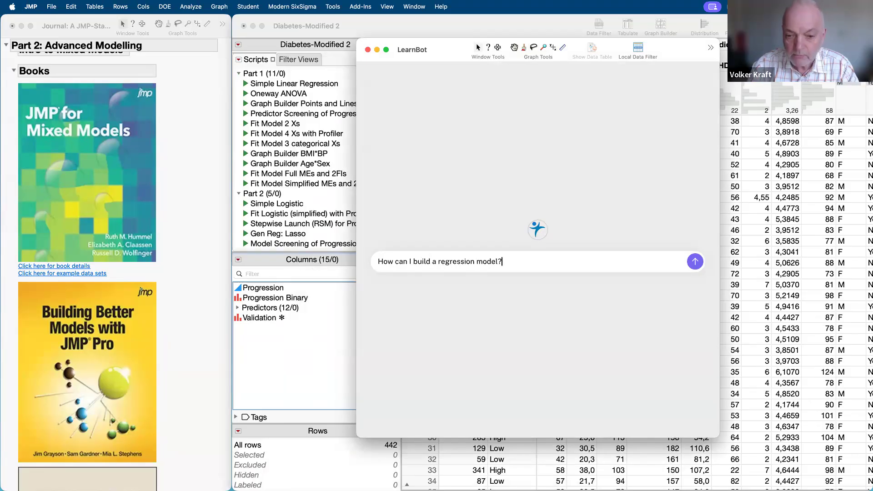
key("Return")
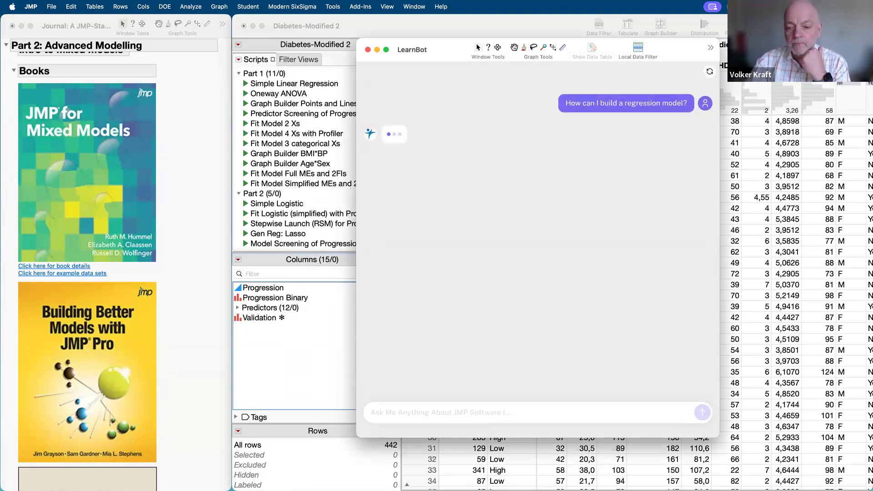
Bring the LearnBot window back in front of the data table and enlarge it for reading the answer
left_click(722, 435)
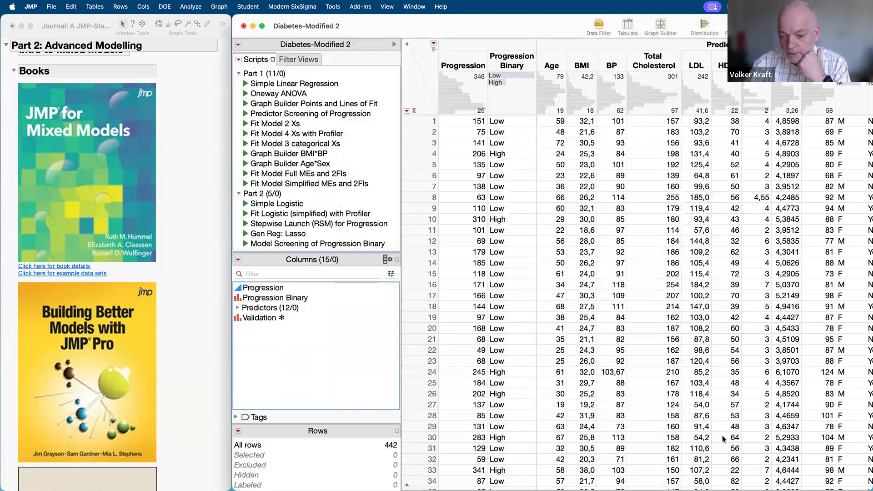
key("ctrl+Up")
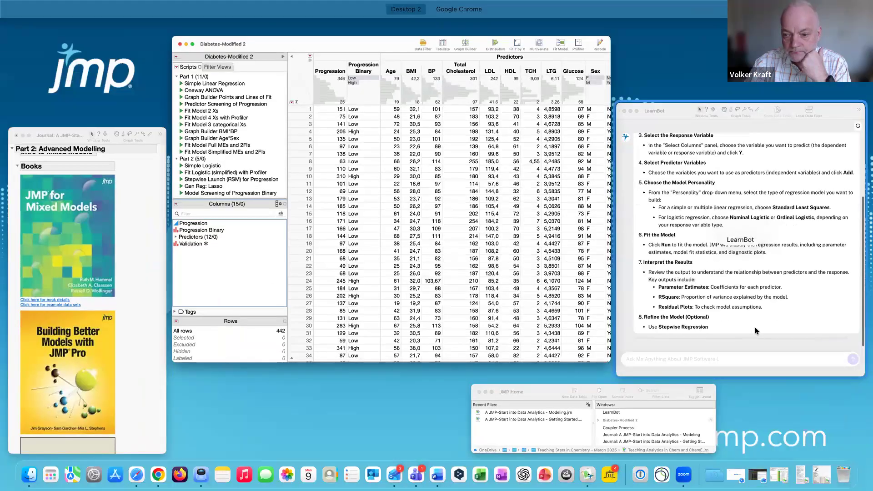
left_click(755, 327)
left_click_drag(779, 466, 841, 488)
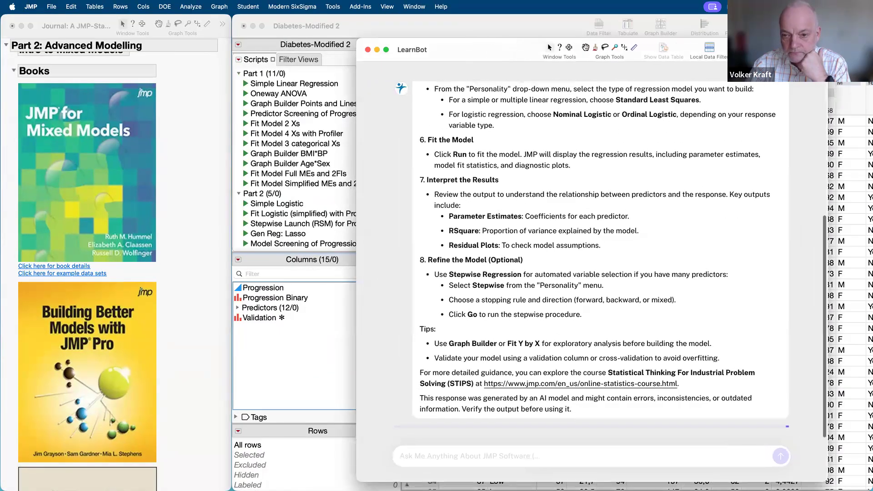